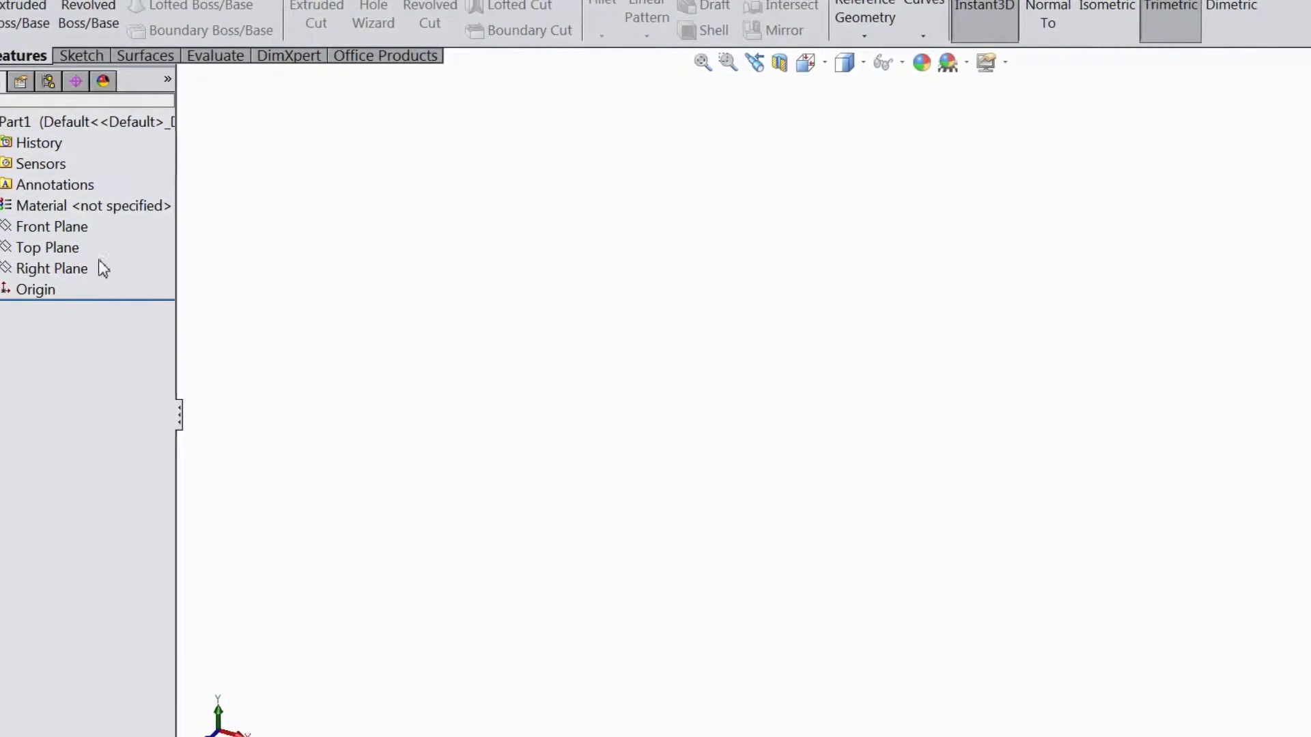
Step: Open a new sketch on the Top Plane with the Corner Rectangle tool ready
left_click(64, 252)
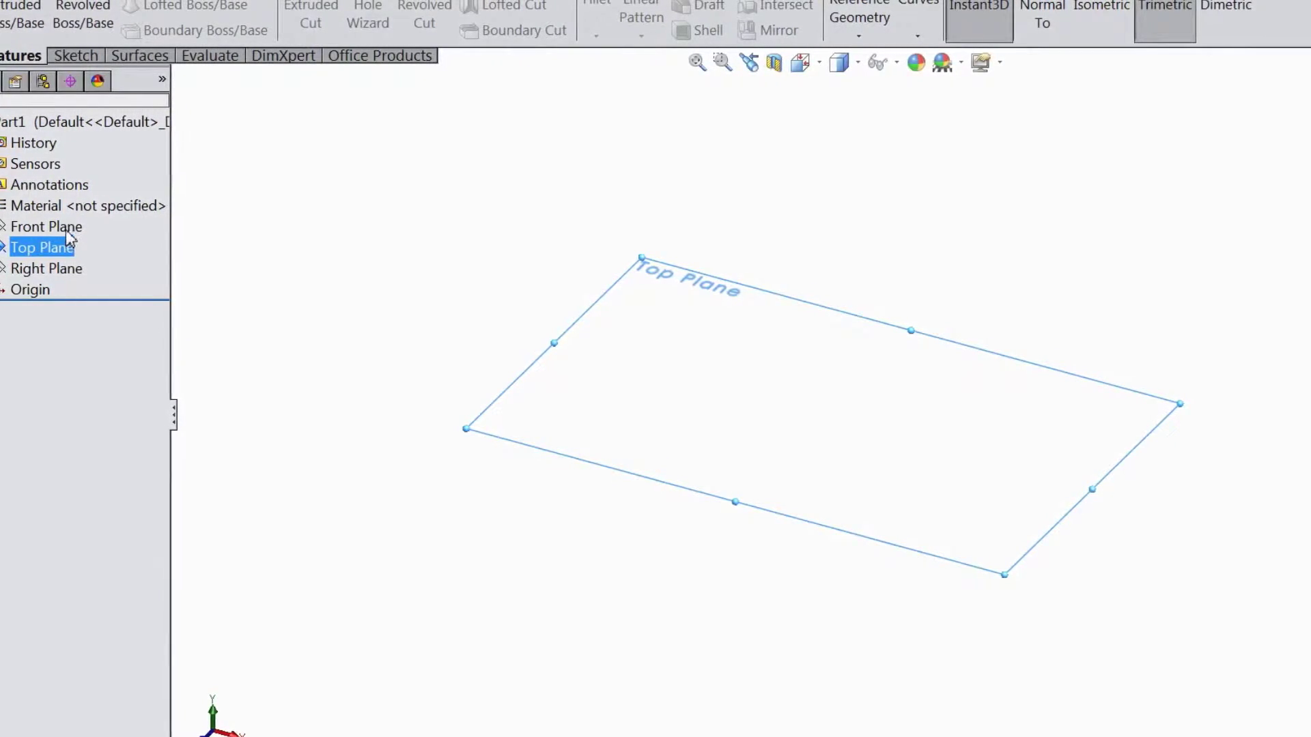
left_click(82, 228)
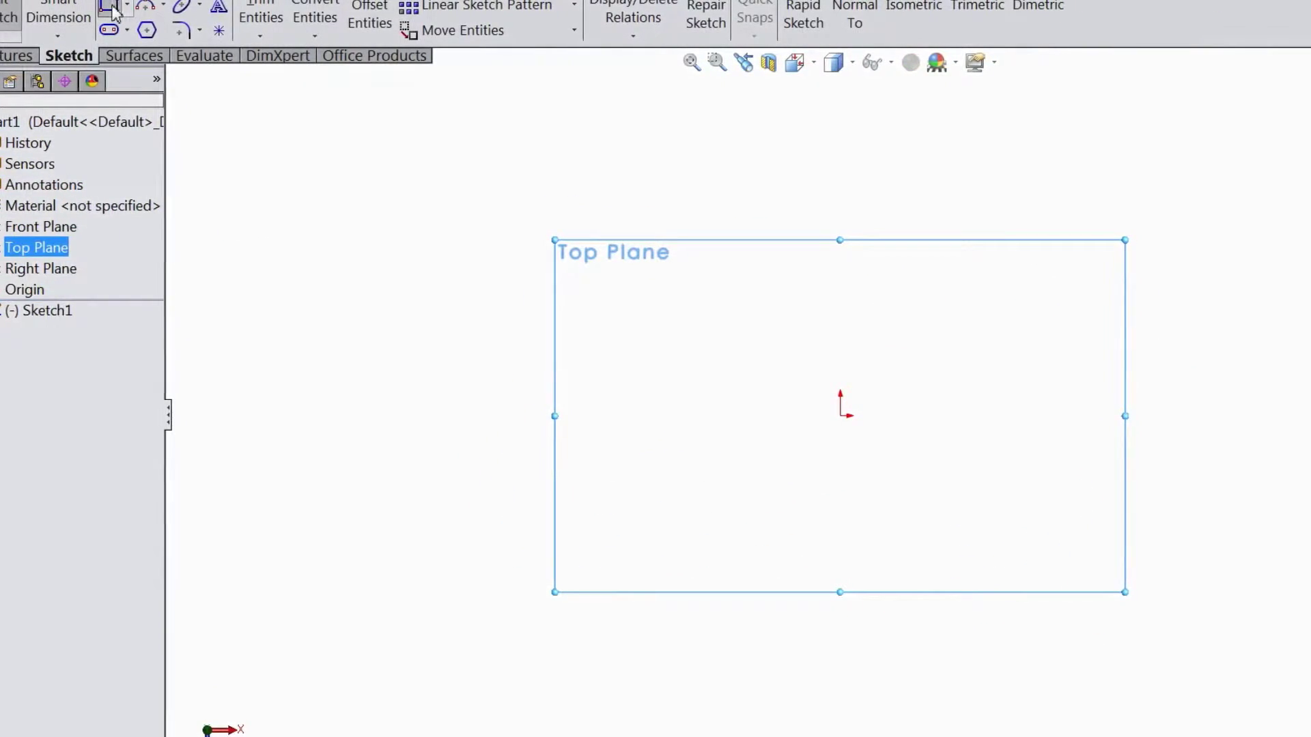
left_click(112, 8)
Step: Draw a corner rectangle from the origin and make it construction geometry
left_click(835, 415)
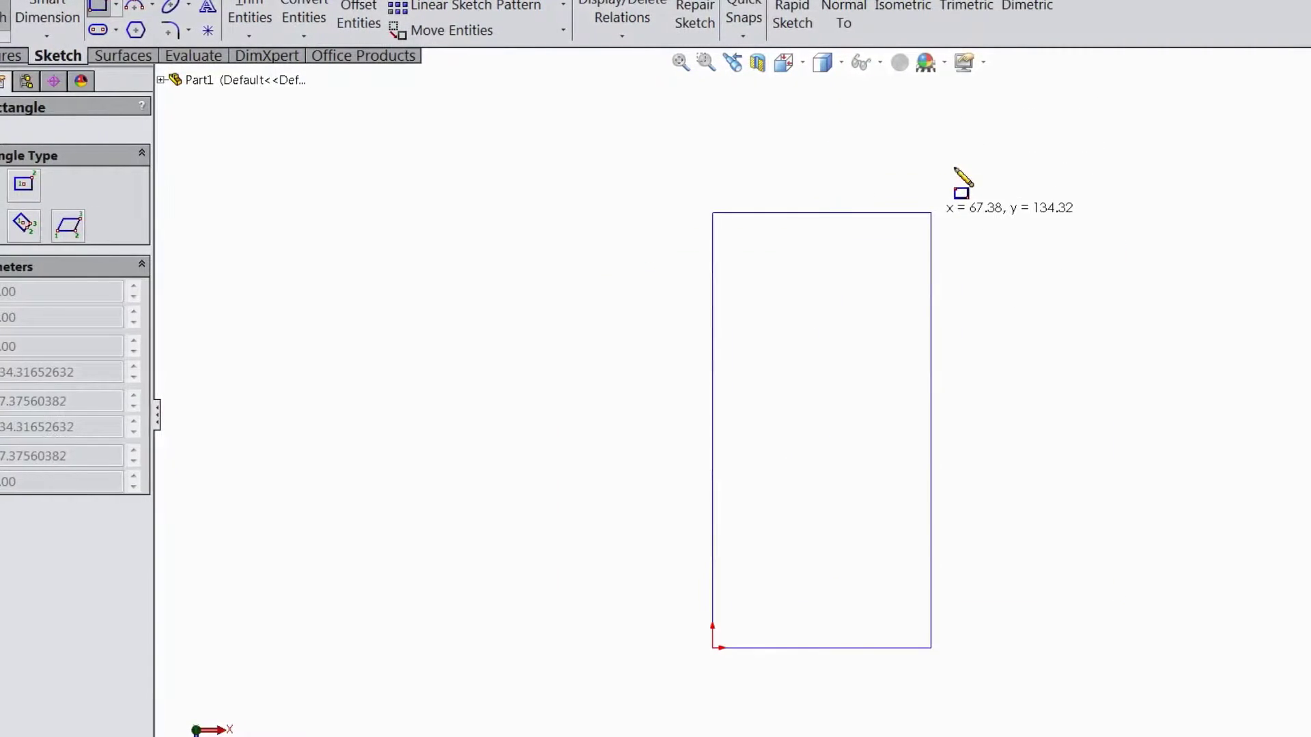
left_click(945, 146)
left_click(5, 585)
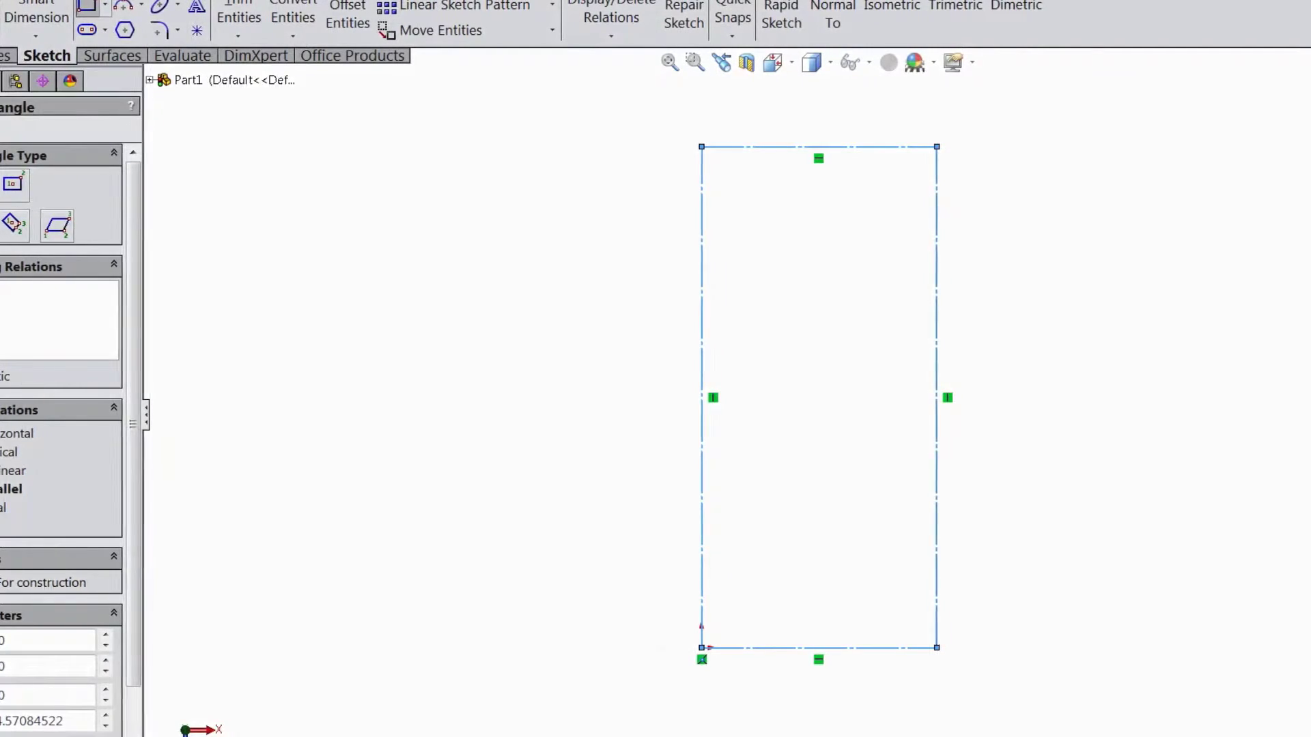
Step: Dimension the construction rectangle 78 tall and 12.5 wide
left_click(694, 419)
left_click(539, 404)
type("78")
left_click(447, 374)
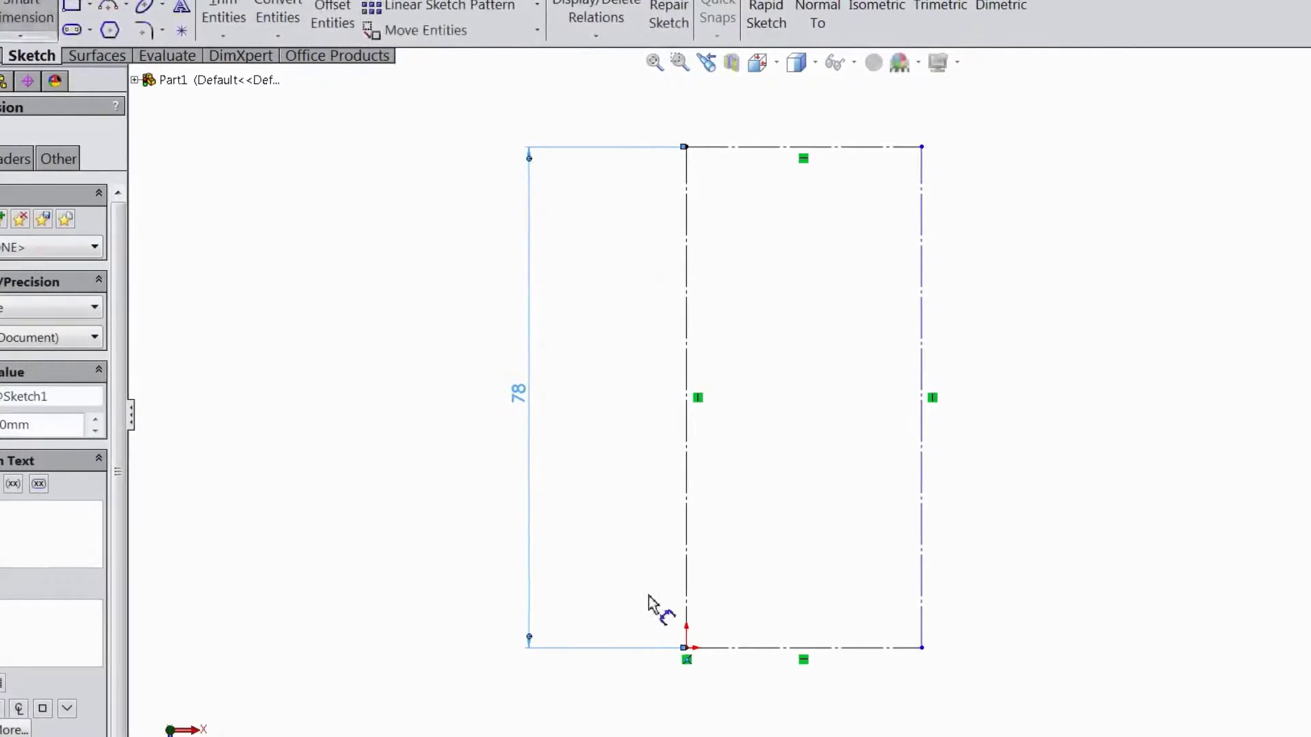
left_click(763, 652)
left_click(792, 713)
type("12.5")
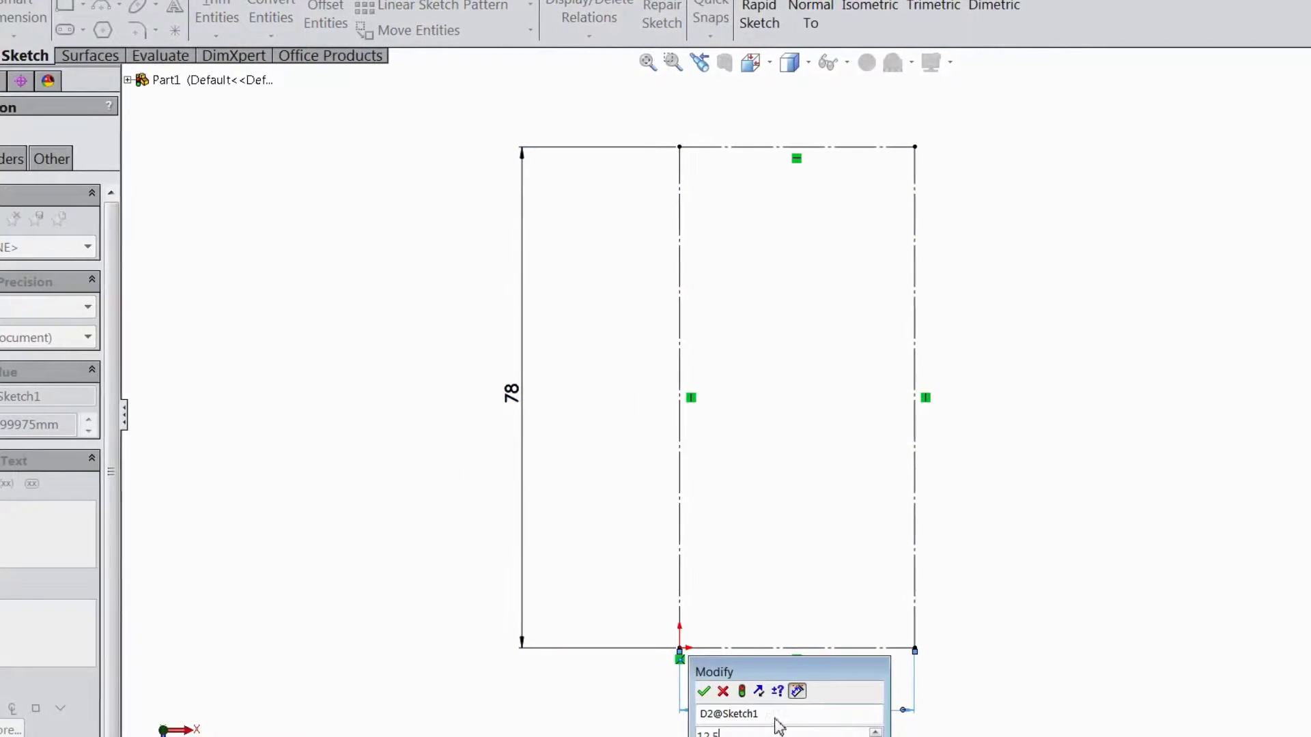
left_click(703, 691)
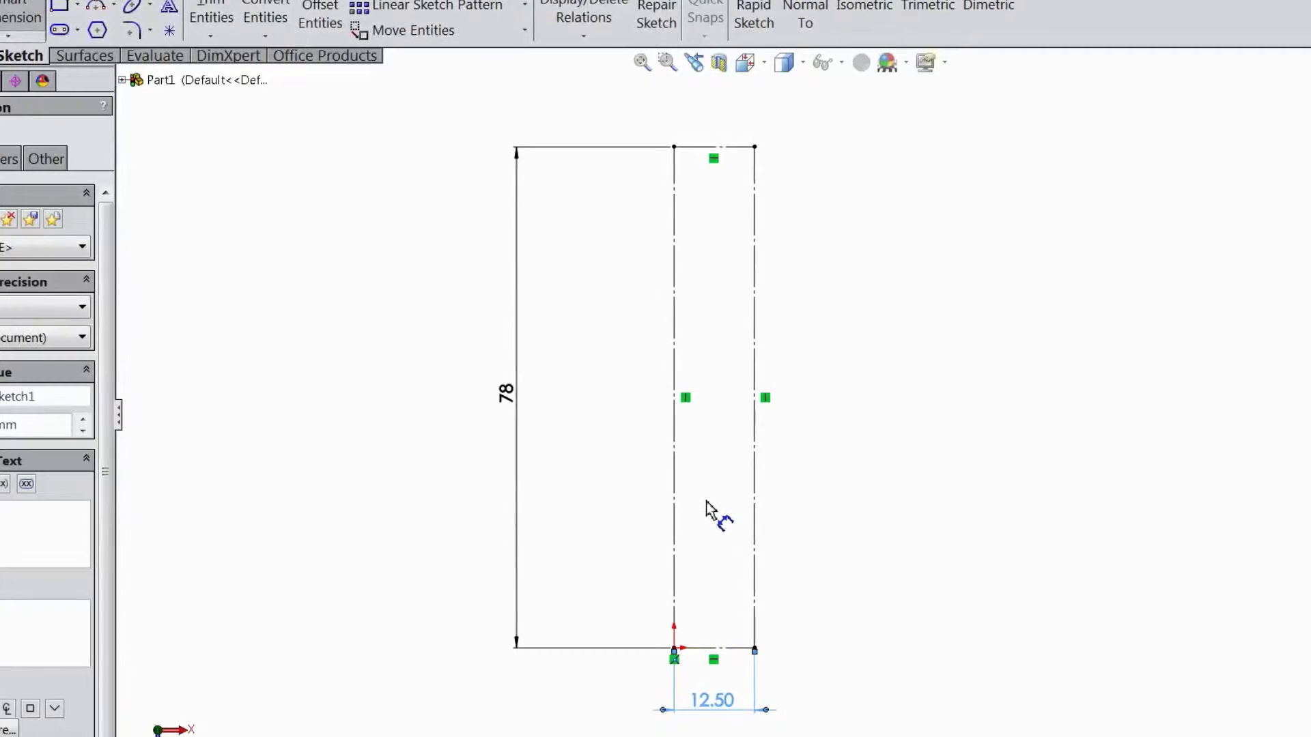
scroll(734, 655, "down", 4)
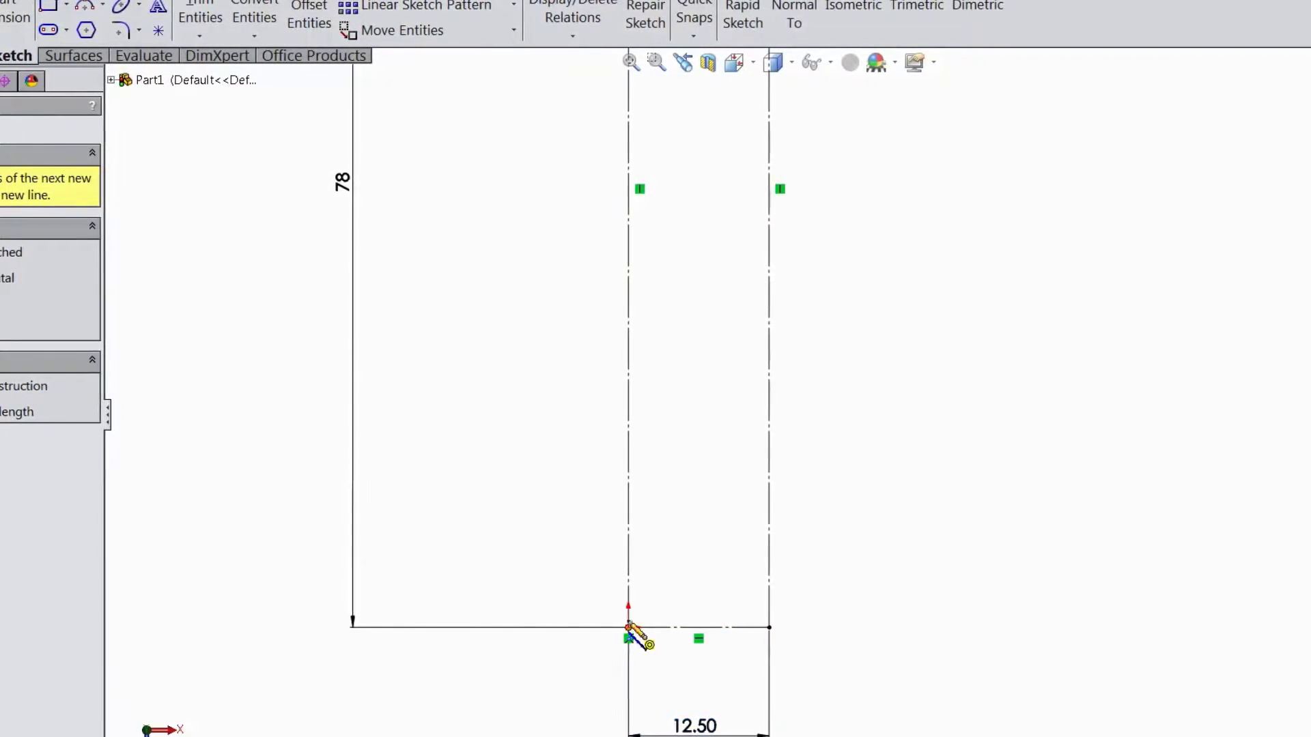
Step: Sketch the tooth's short left side, slanted flank and curved tip to the top-right corner
left_click(628, 627)
left_click(628, 486)
scroll(645, 501, "up", 4)
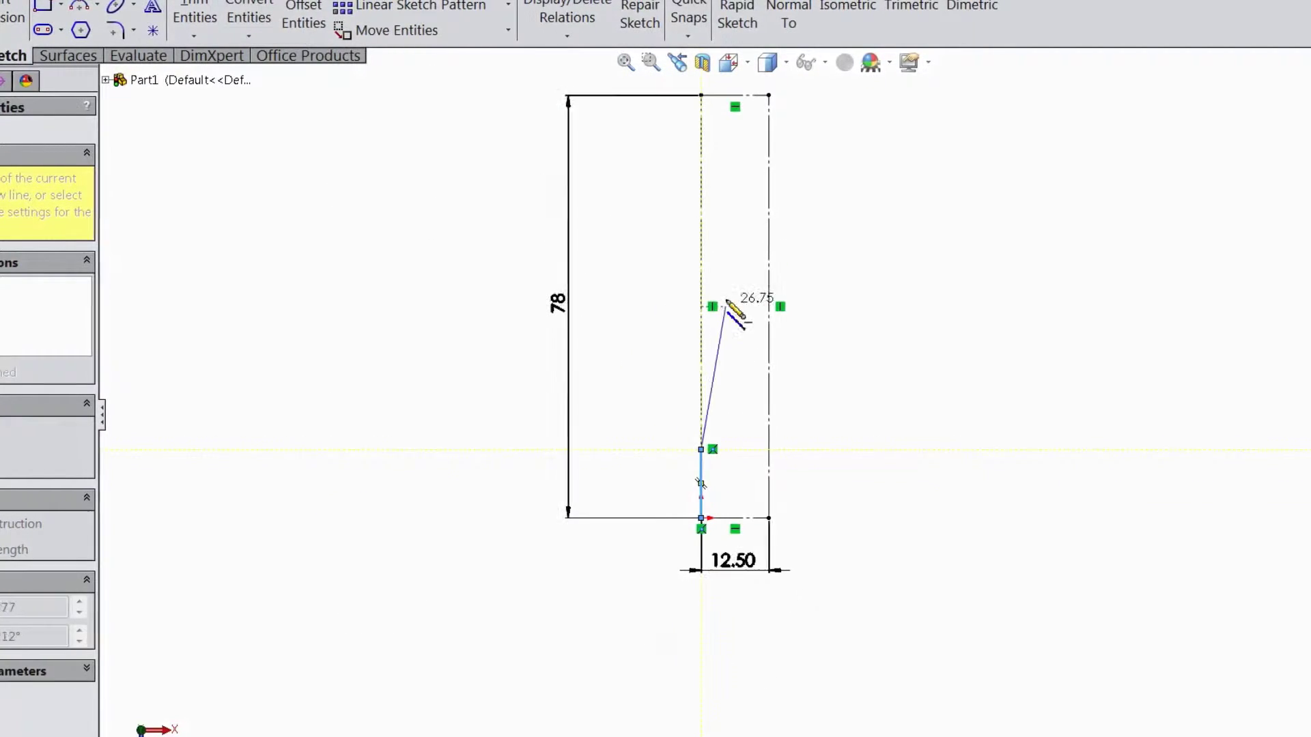
scroll(726, 301, "down", 3)
left_click(722, 209)
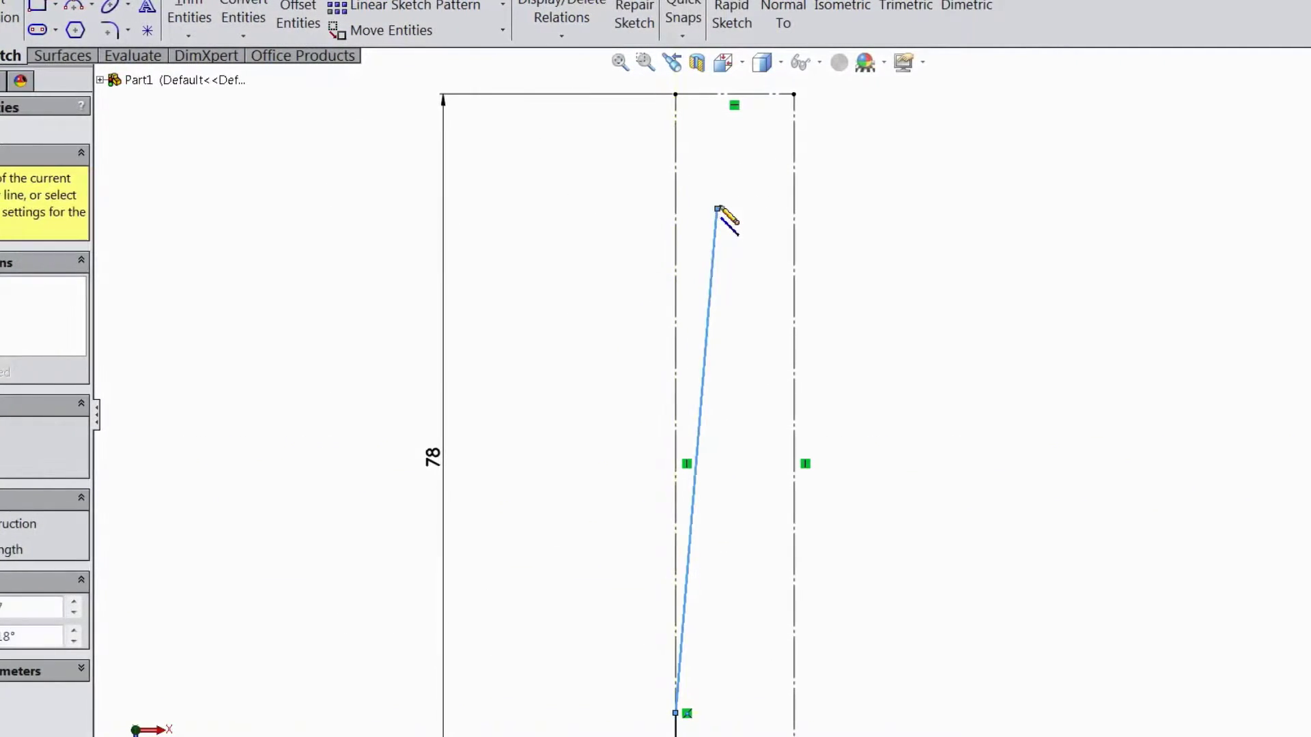
scroll(747, 170, "down", 5)
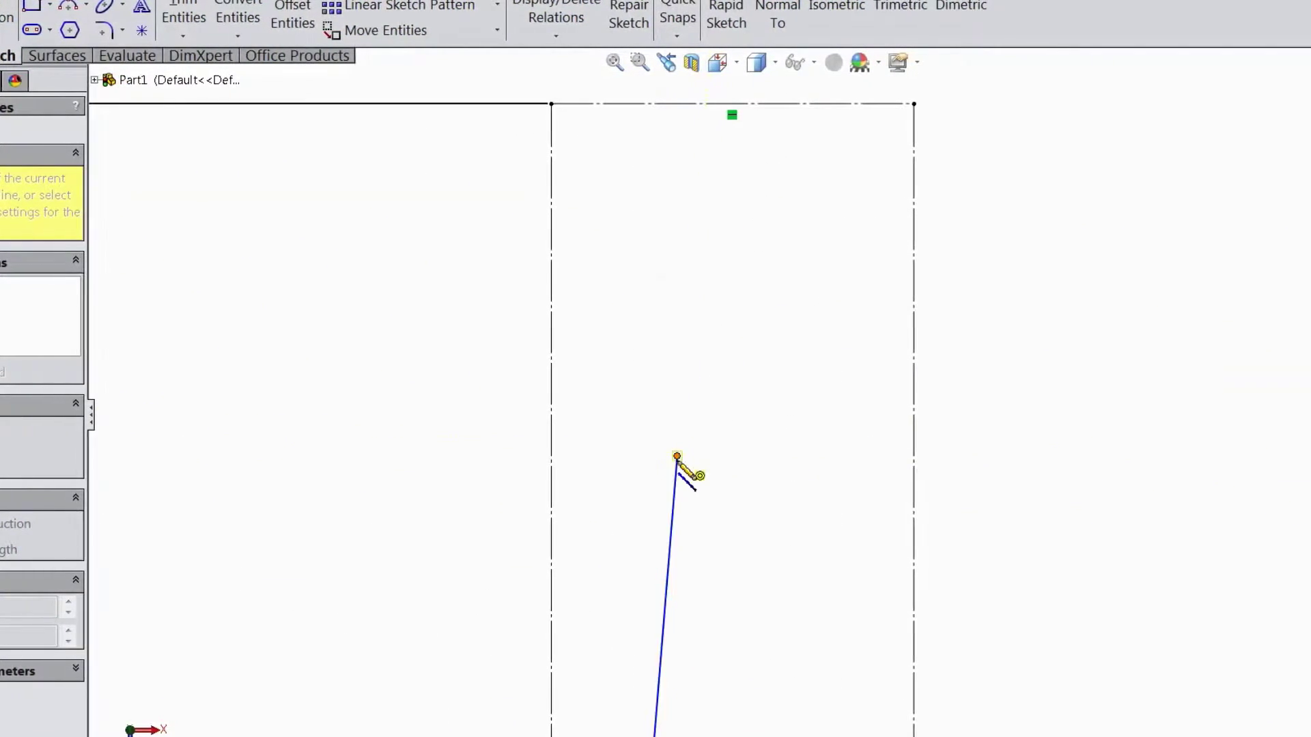
left_click(907, 105)
Step: Draw the right side and bottom lines back to the origin, closing the tooth outline
scroll(913, 260, "up", 4)
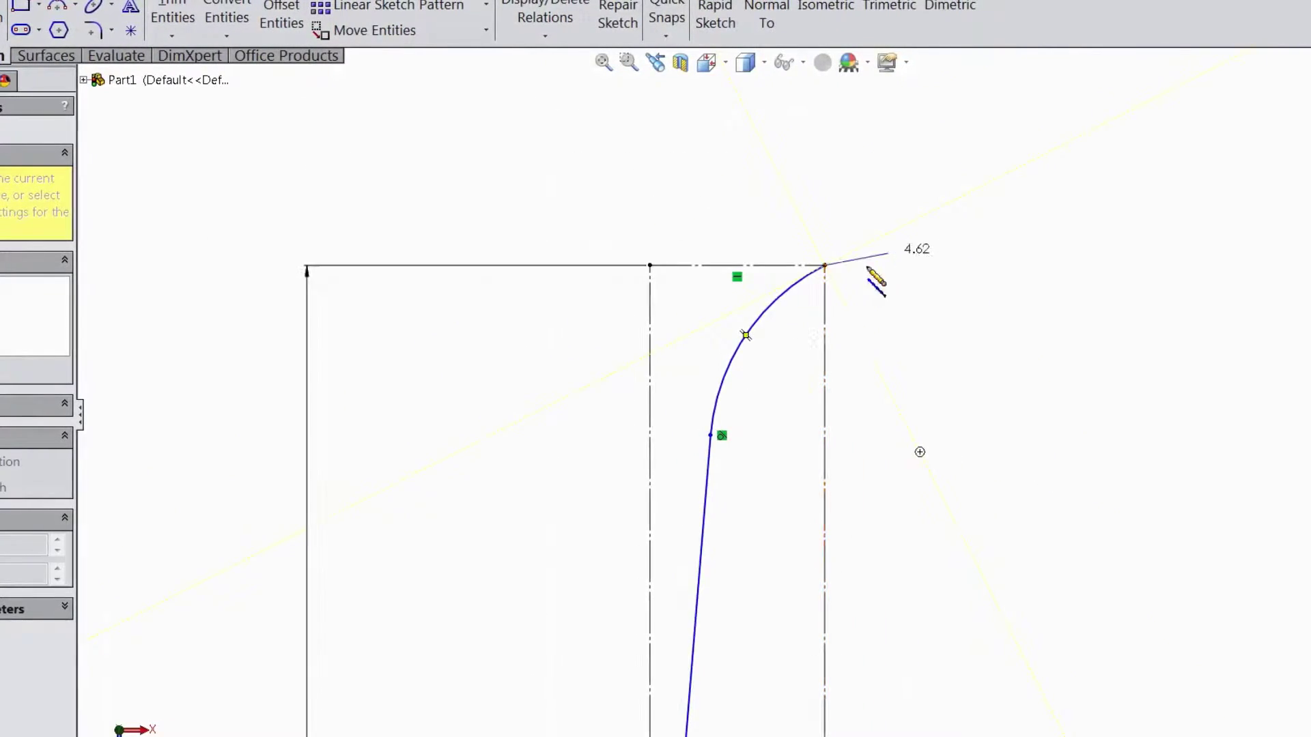
scroll(792, 471, "up", 2)
scroll(790, 483, "down", 2)
scroll(770, 527, "down", 3)
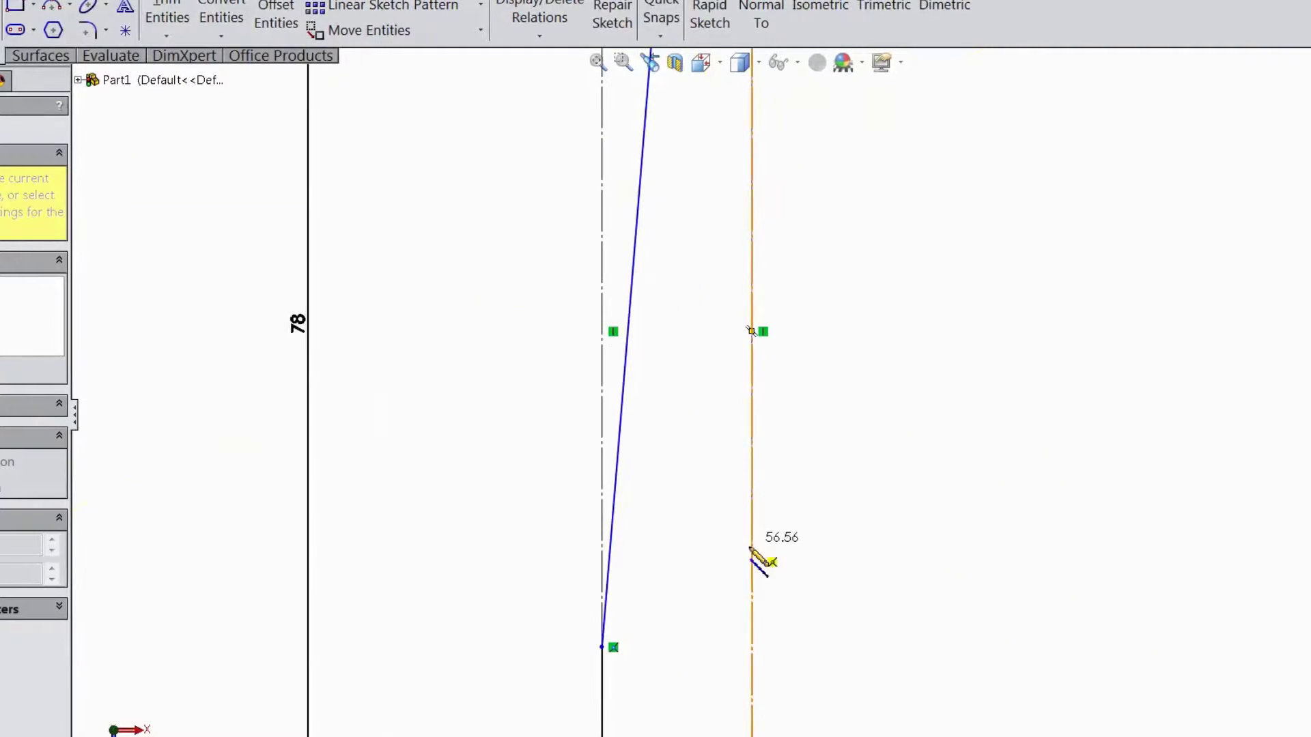
left_click(752, 558)
scroll(751, 656, "up", 3)
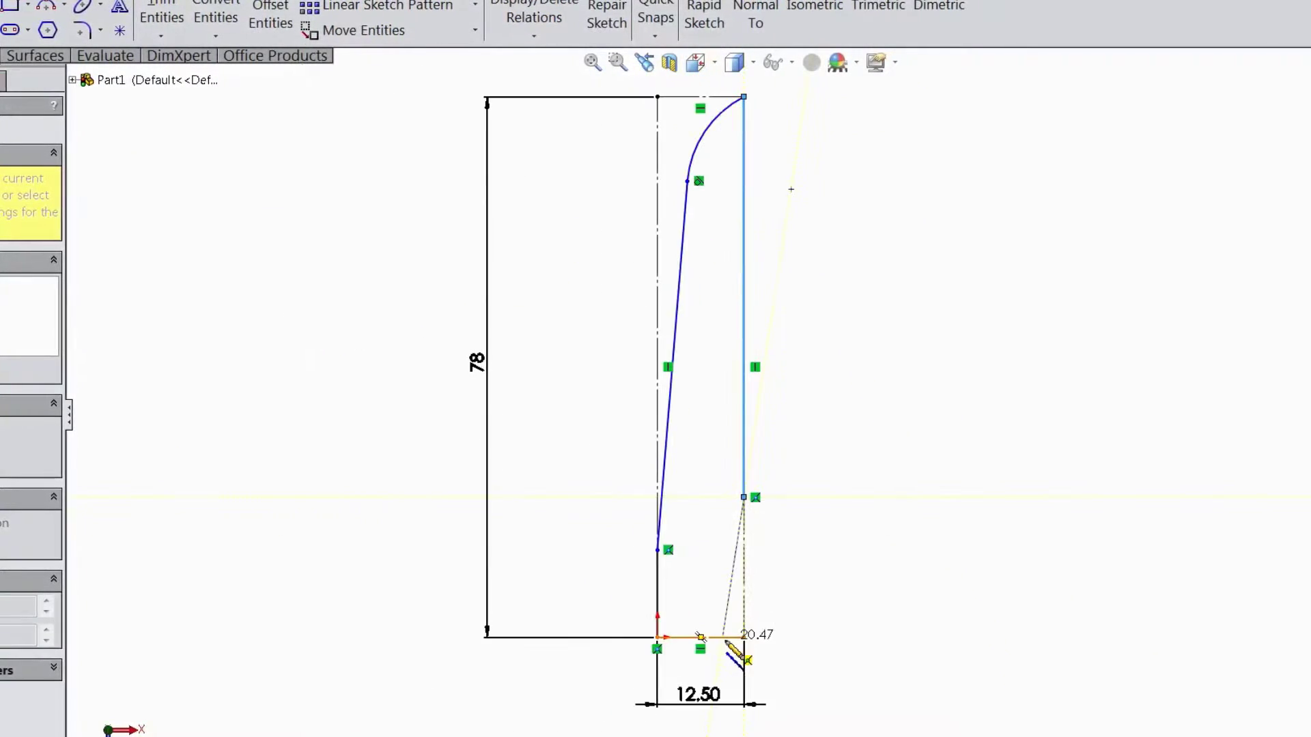
scroll(725, 631, "down", 3)
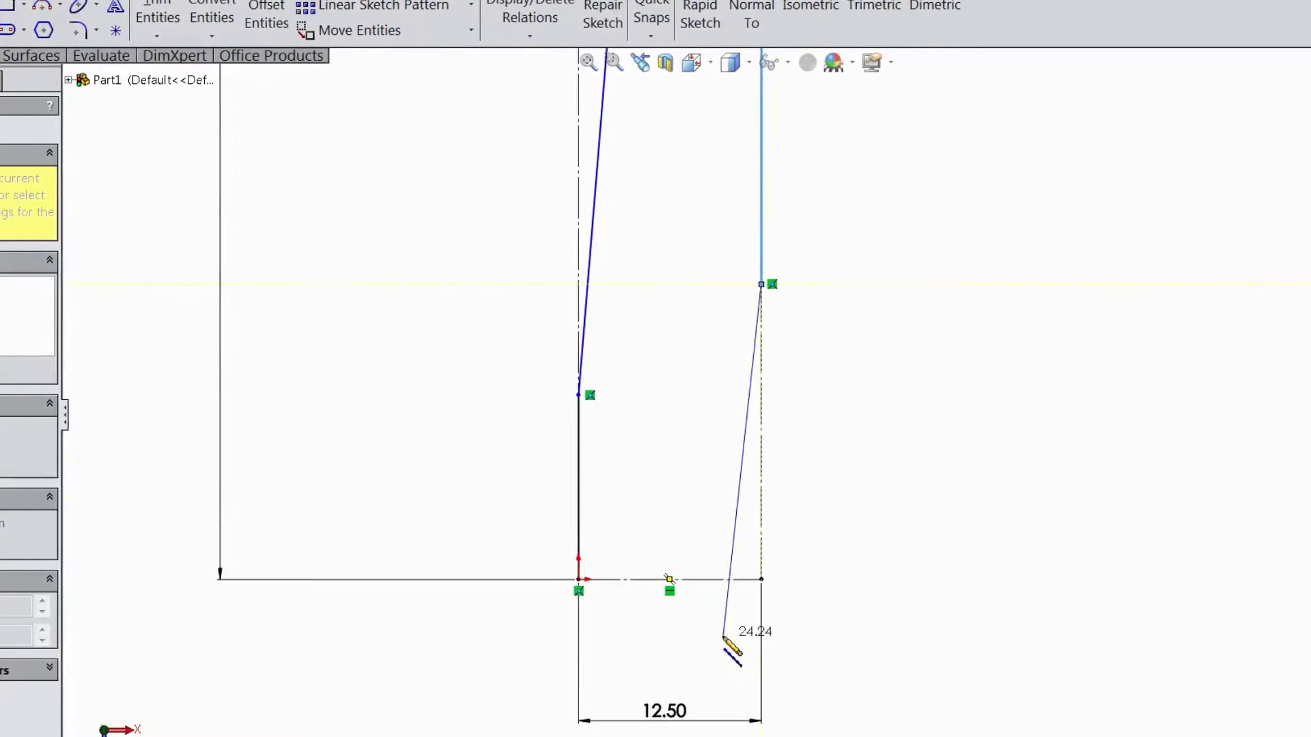
left_click(734, 580)
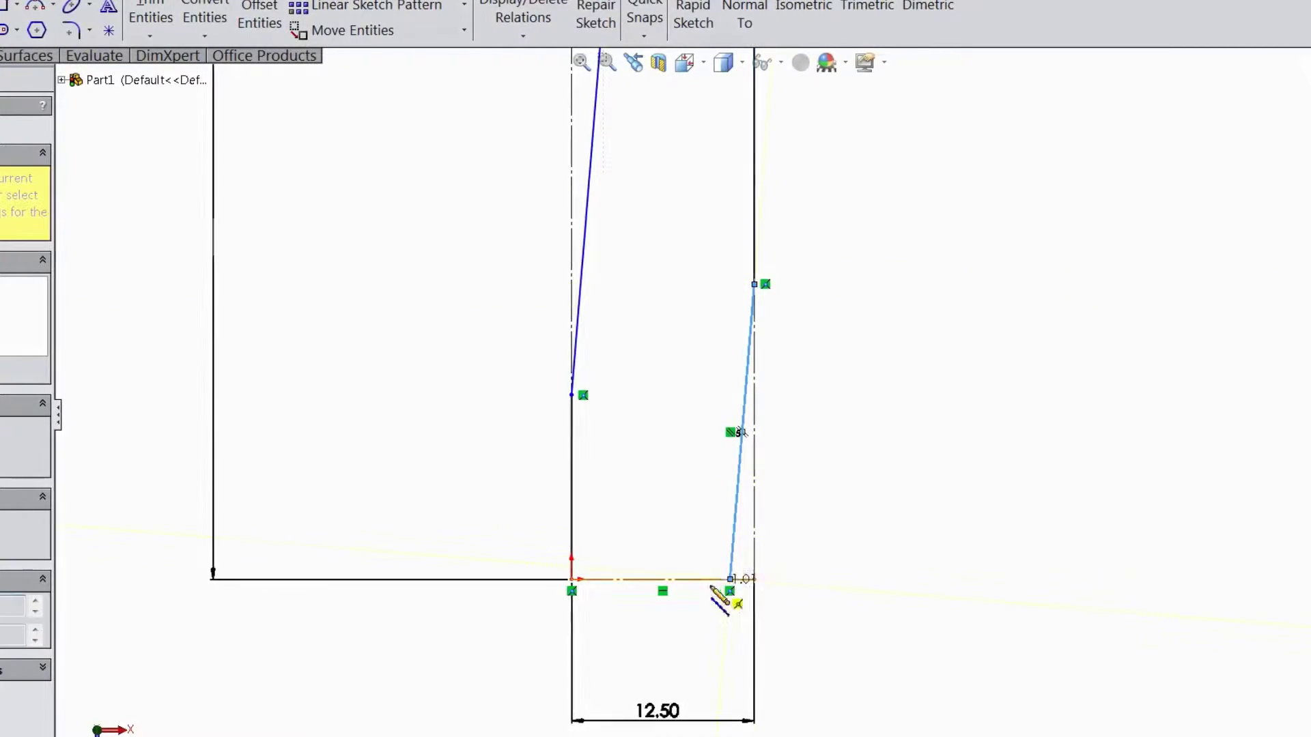
left_click(570, 582)
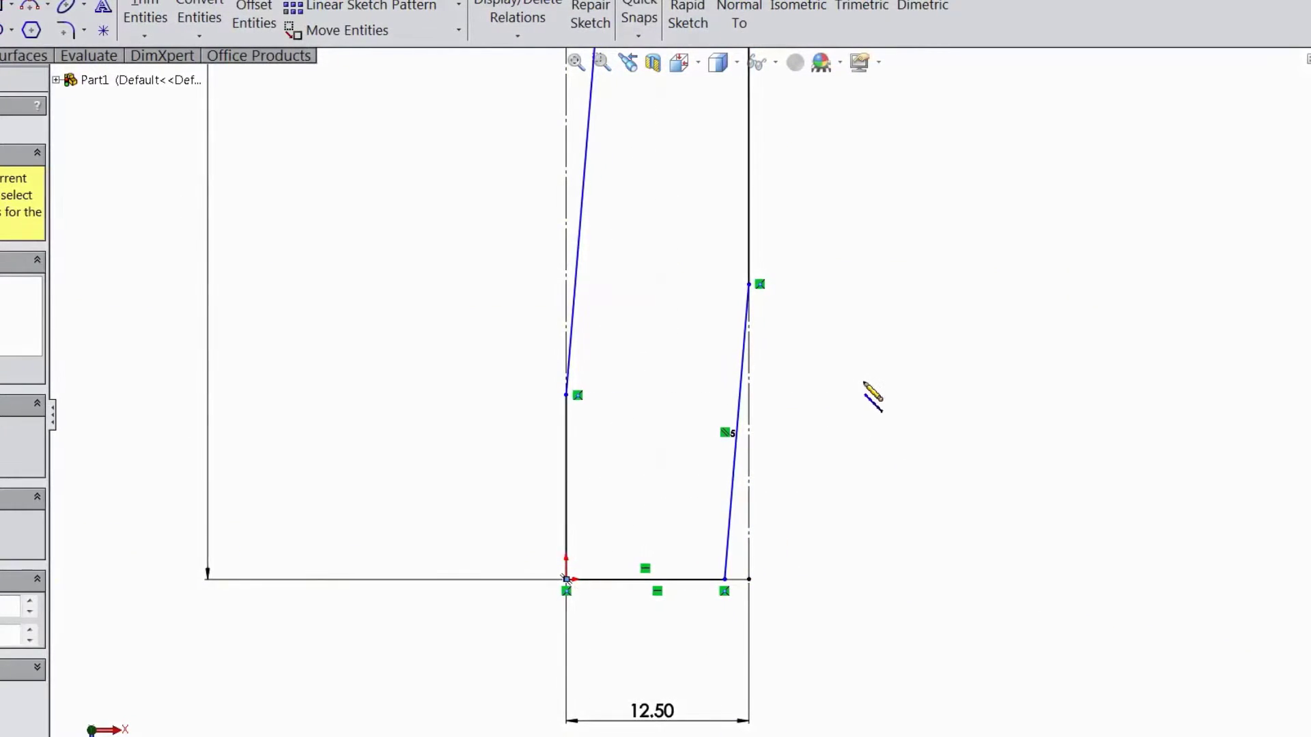
right_click(869, 396)
Step: Dimension the outline's bottom line 10 and its left vertical line 6
left_click(910, 94)
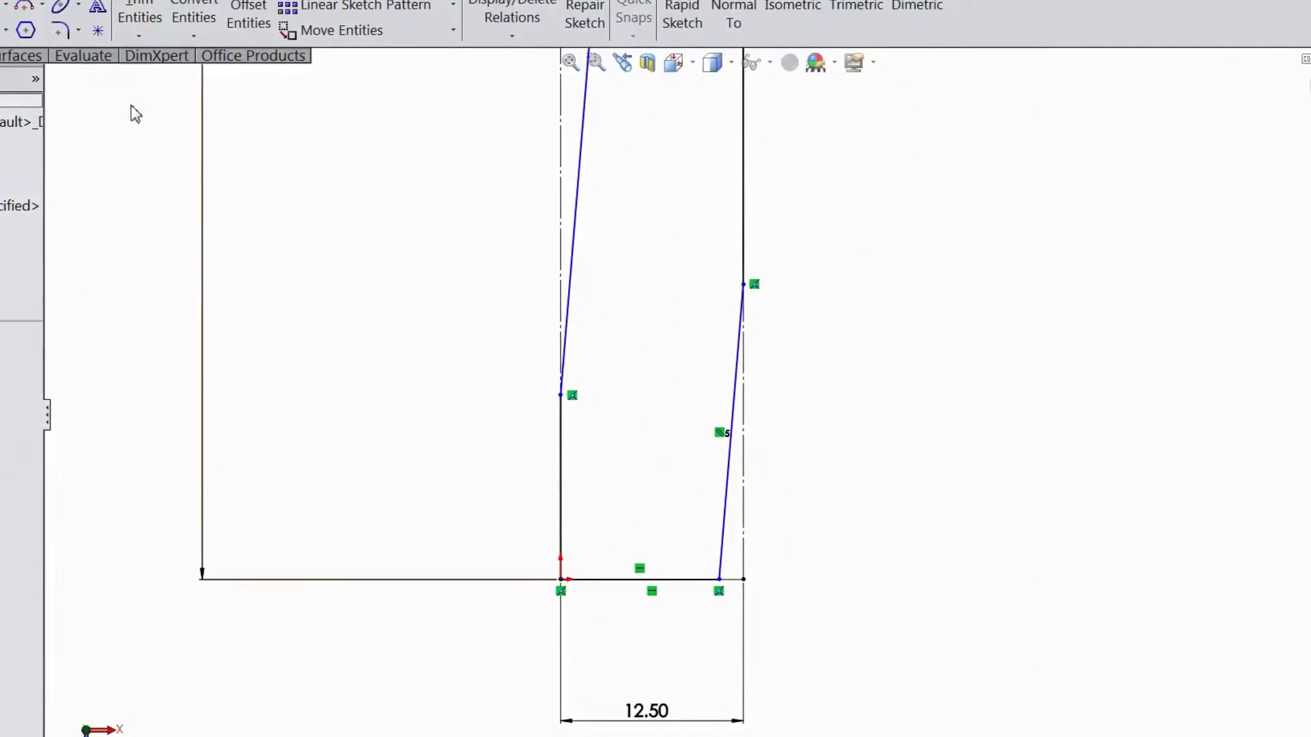
scroll(620, 600, "down", 2)
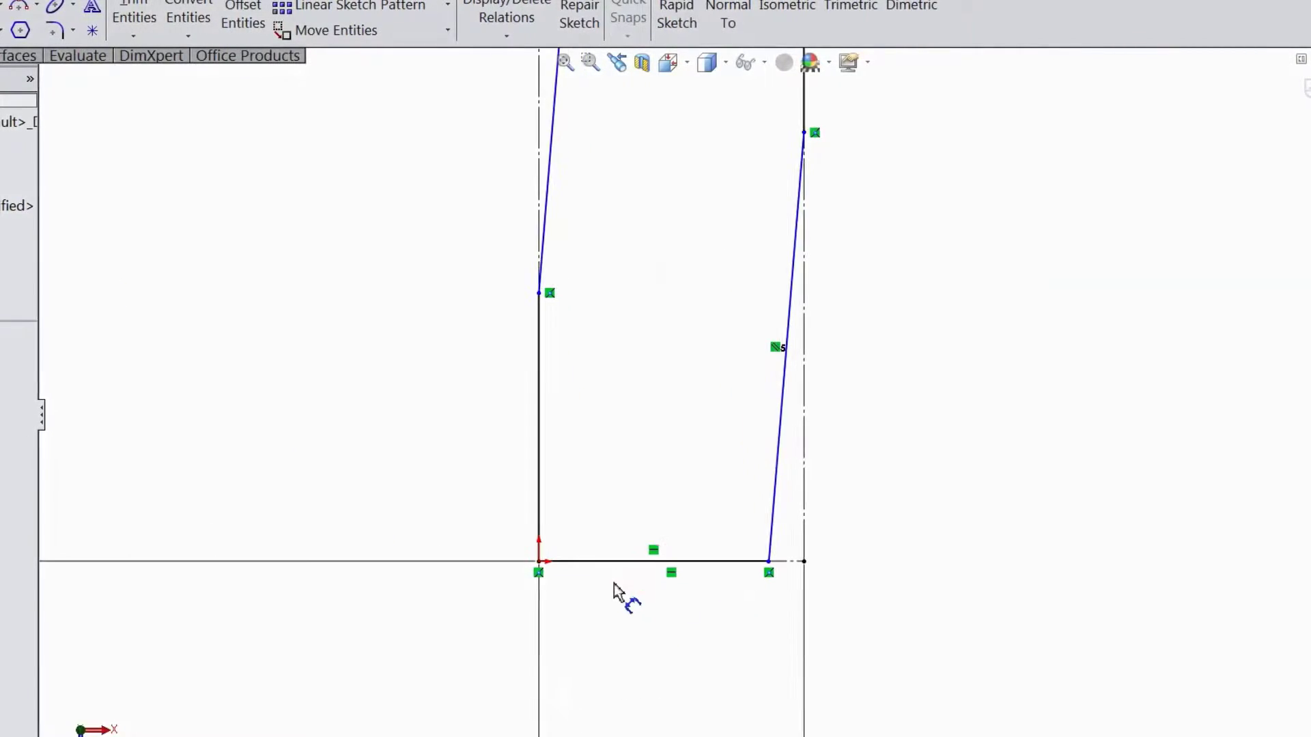
left_click(622, 572)
left_click(644, 658)
type("10")
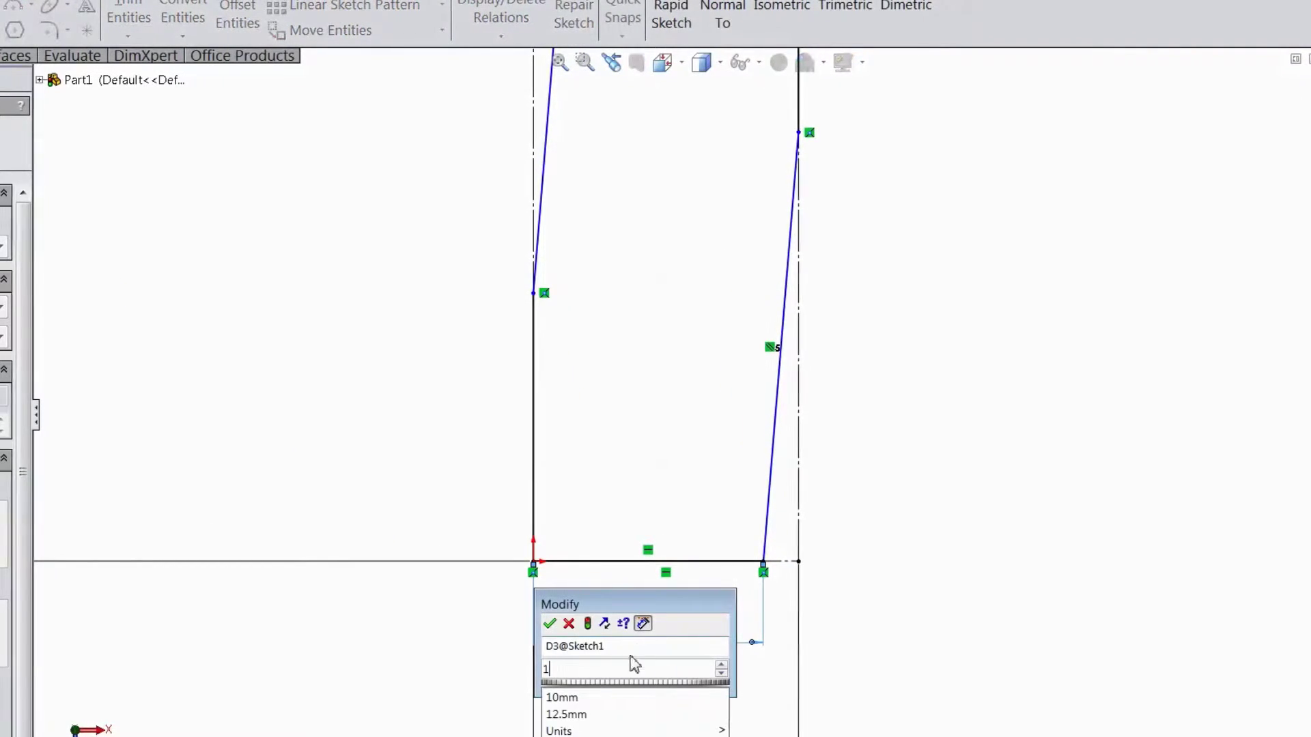
left_click(548, 623)
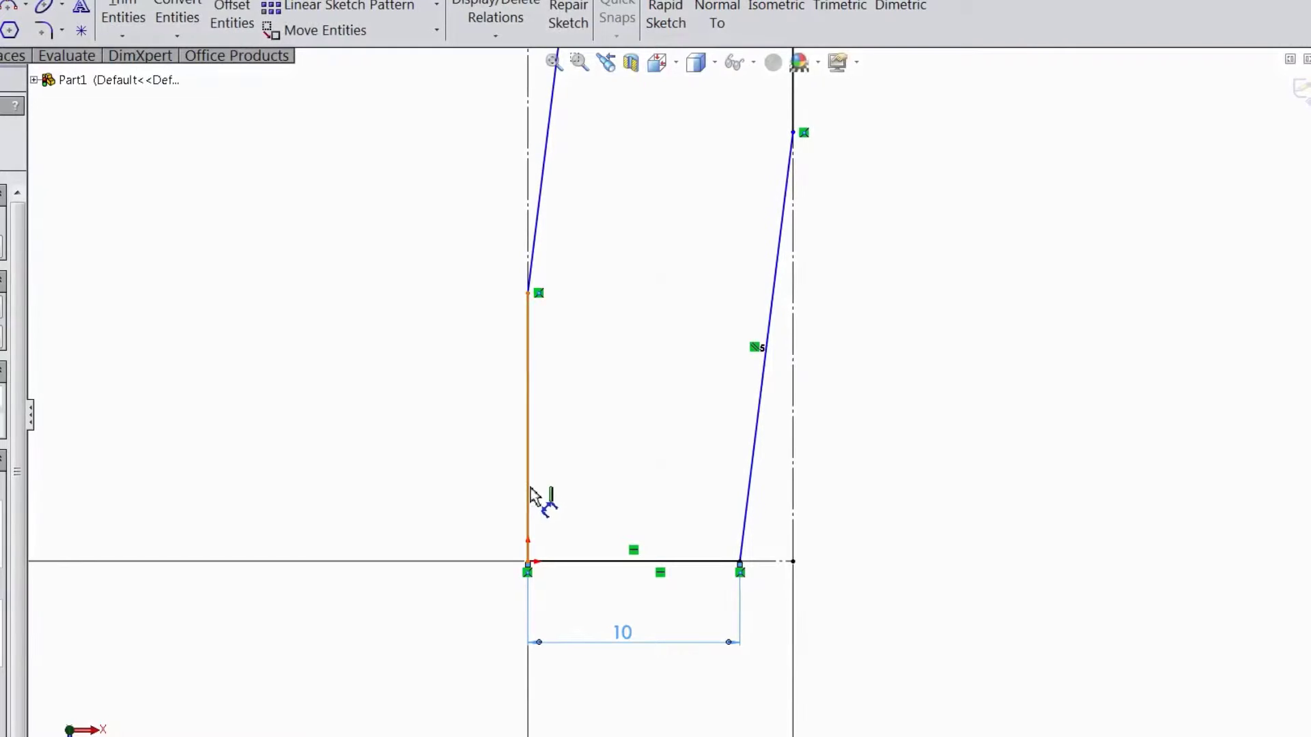
left_click(533, 497)
left_click(423, 478)
type("6")
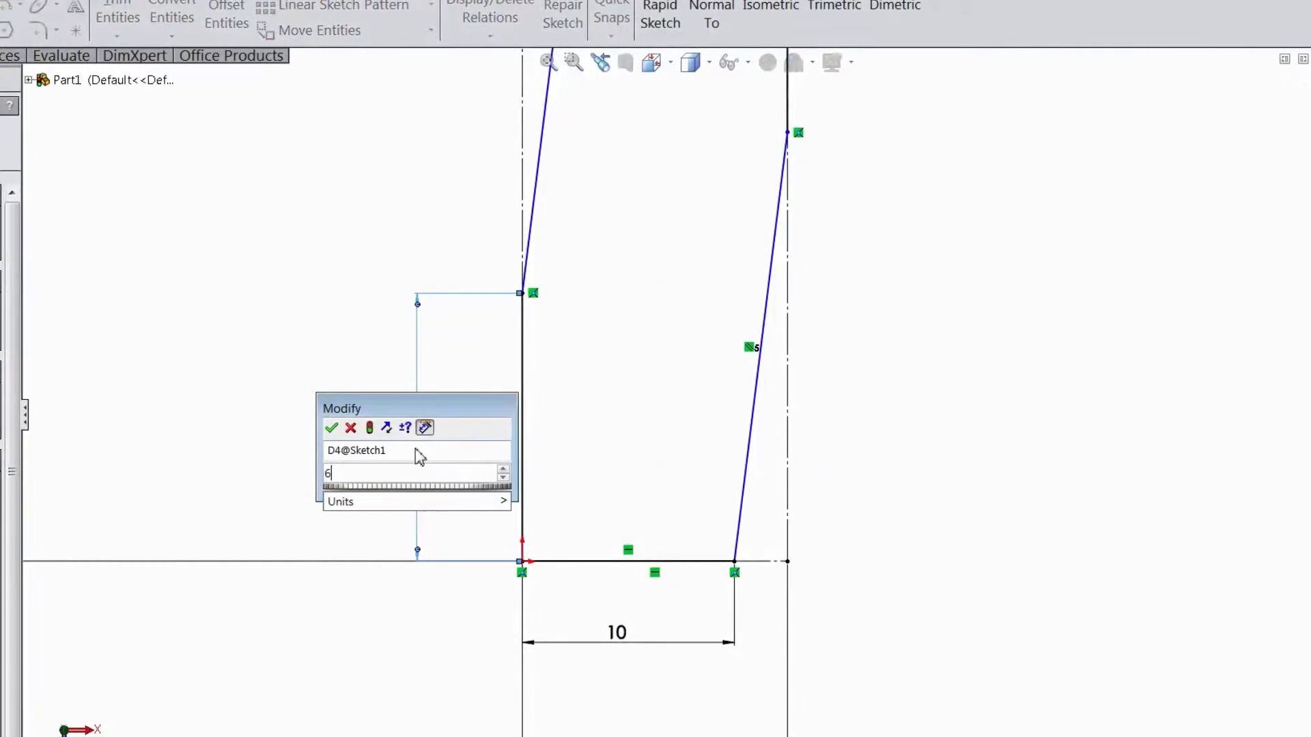
left_click(330, 428)
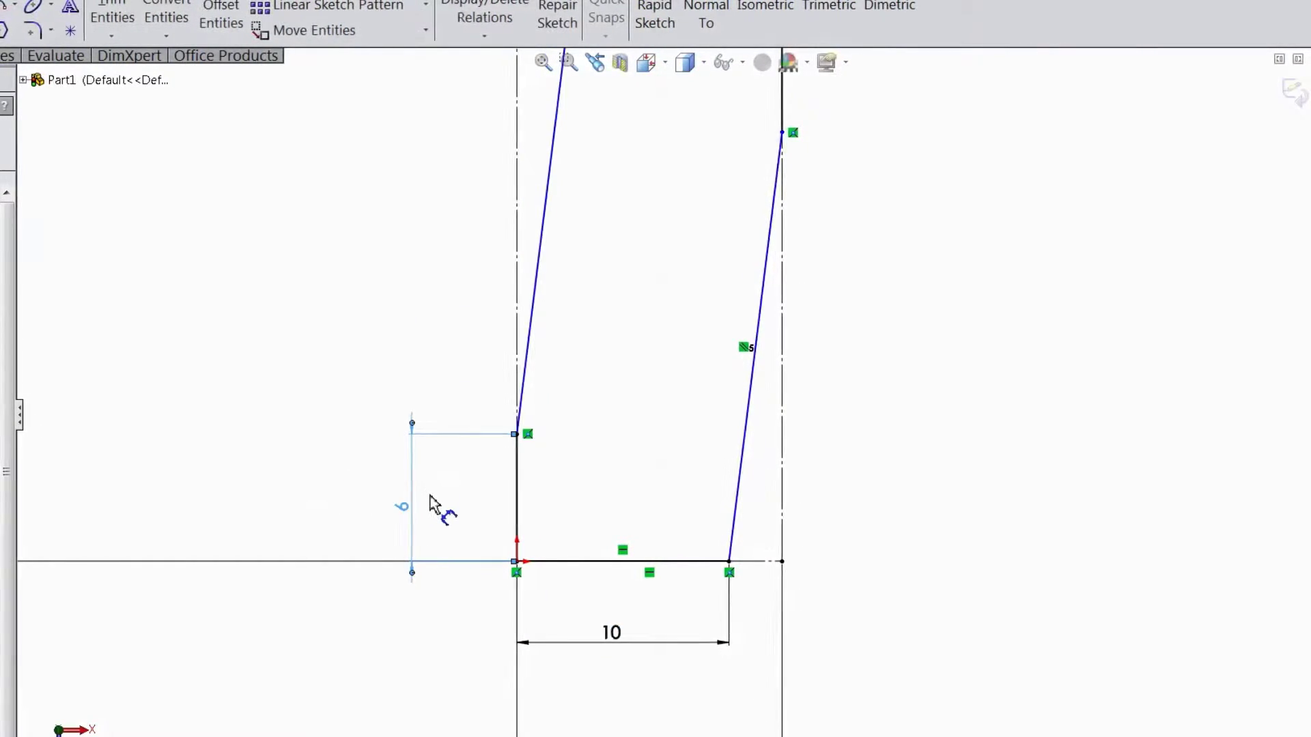
Step: Set the curved tip's horizontal and vertical extents to 7 each
scroll(666, 234, "down", 3)
scroll(703, 218, "up", 6)
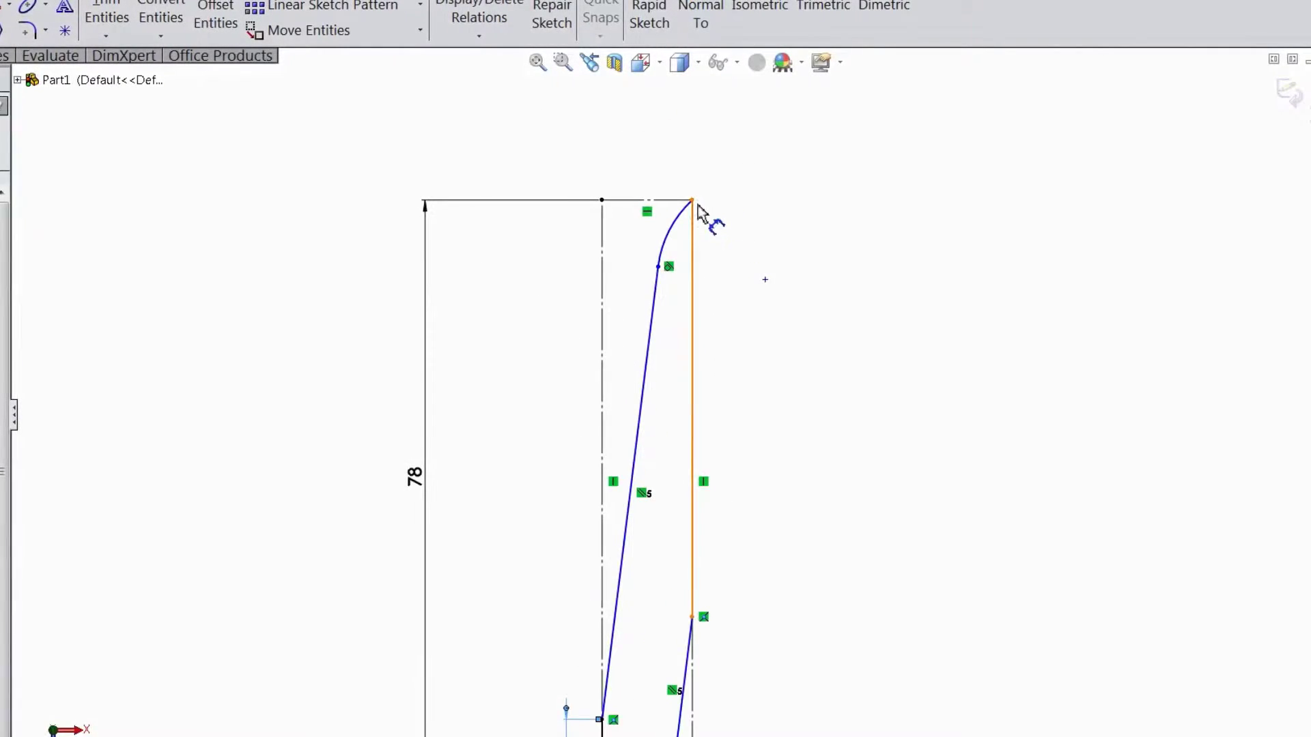
scroll(683, 276, "up", 2)
left_click(700, 192)
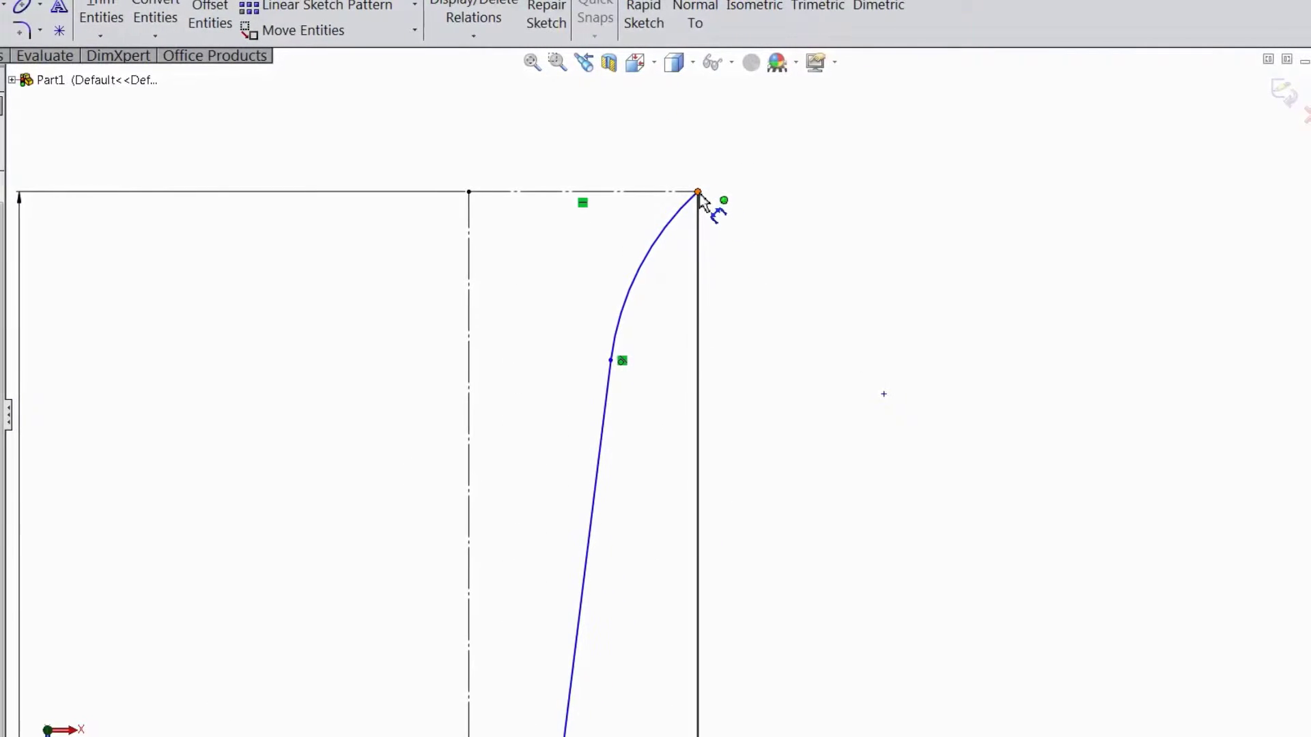
left_click(609, 359, "ctrl")
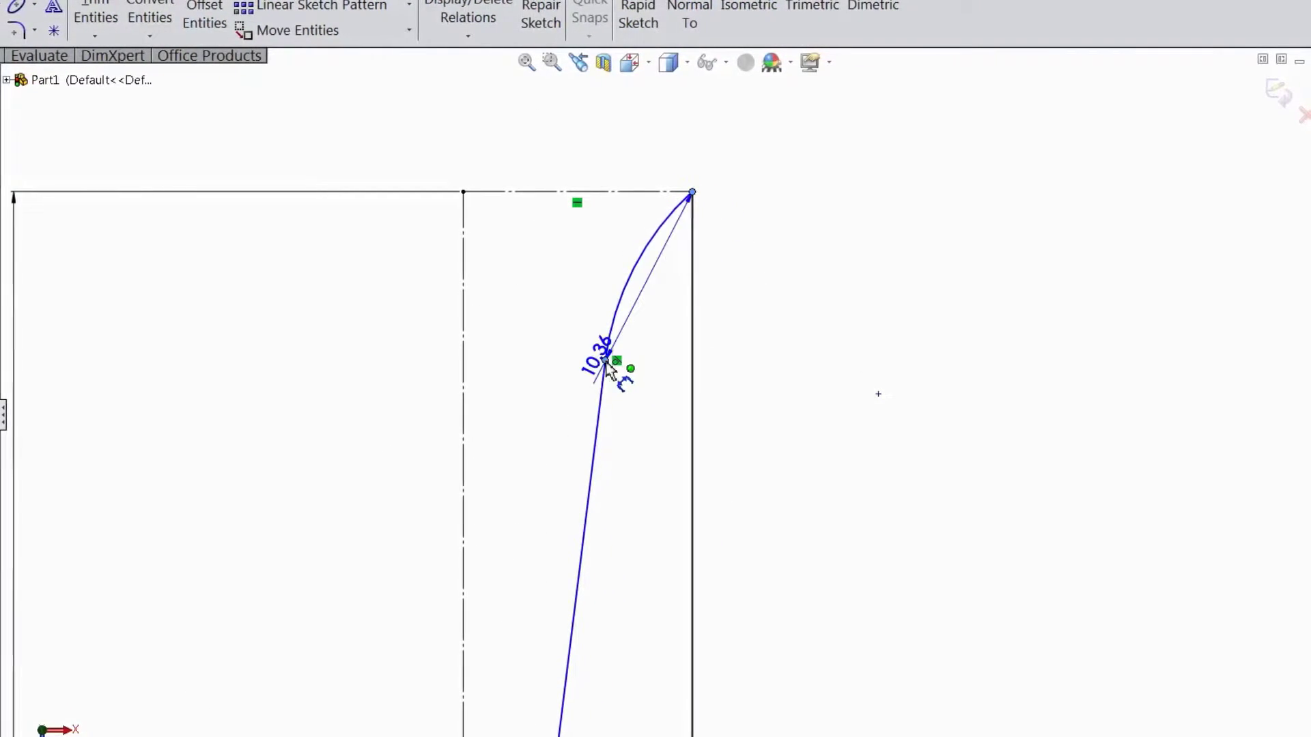
left_click(656, 145)
type("7")
key("Return")
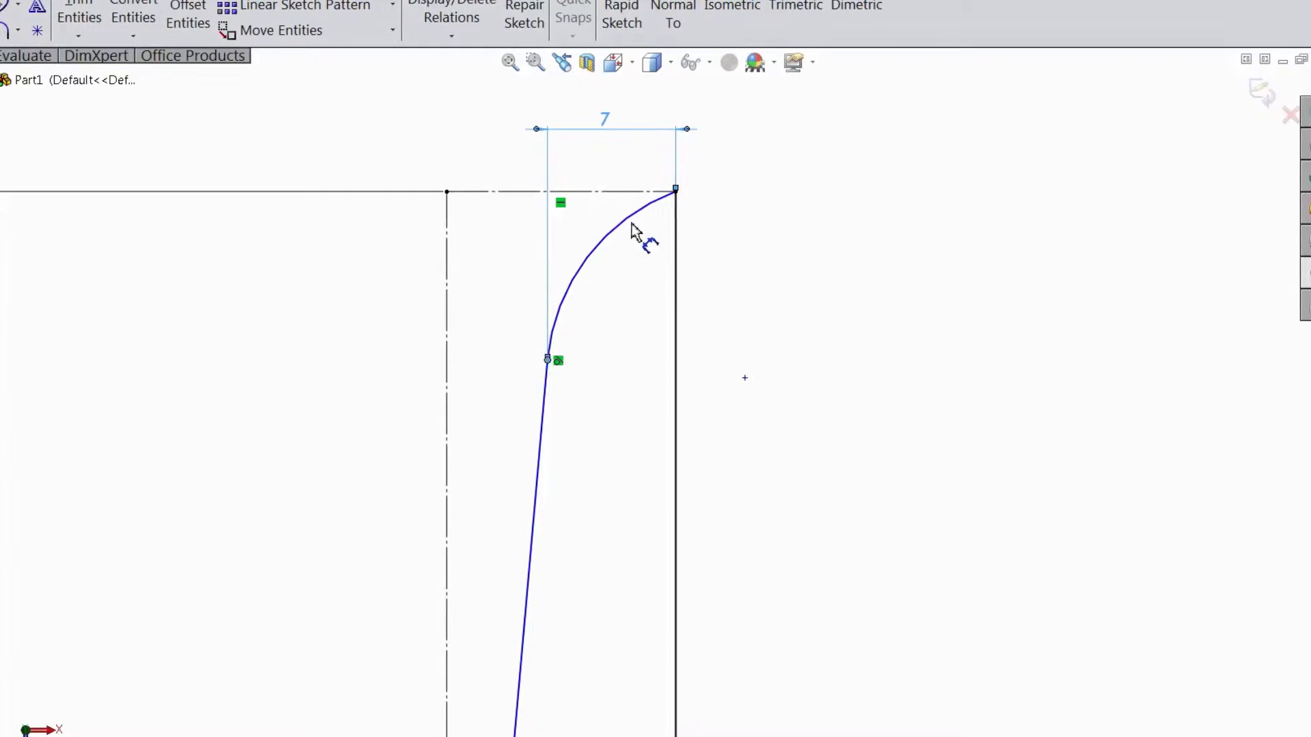
left_click(674, 189)
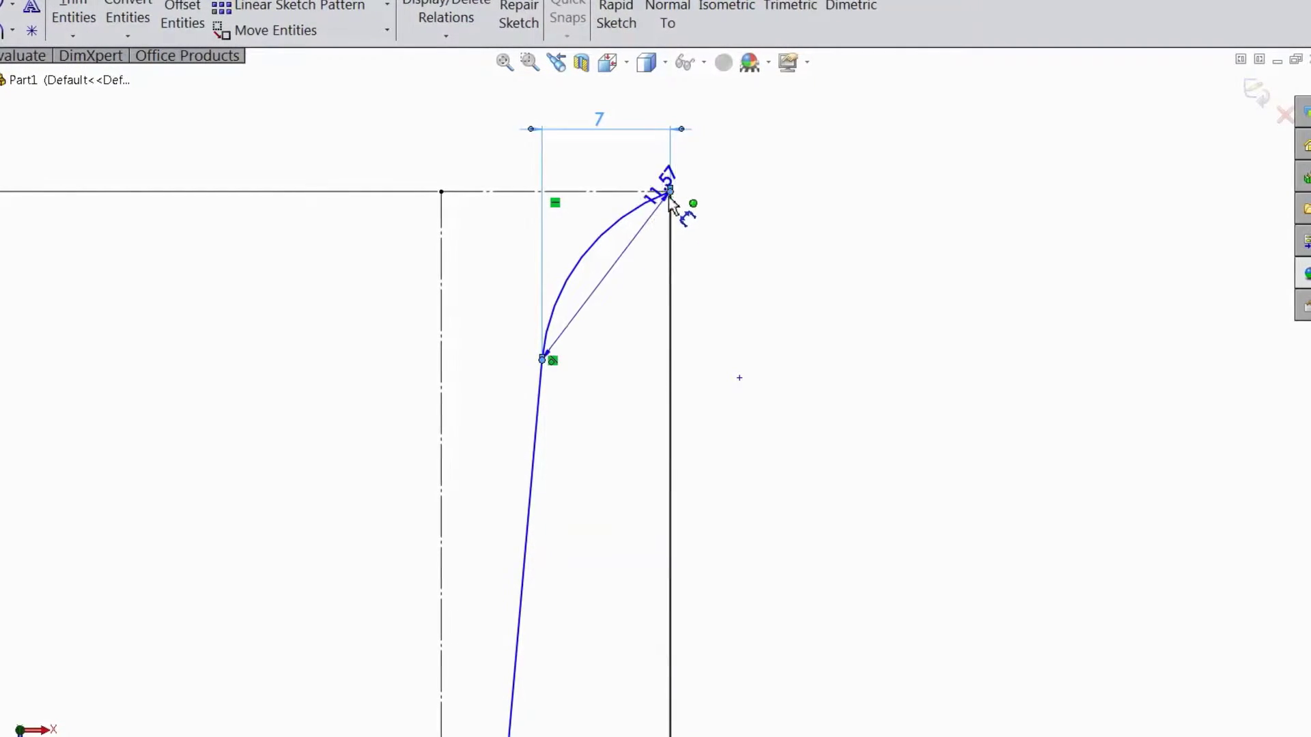
left_click(380, 269)
type("7")
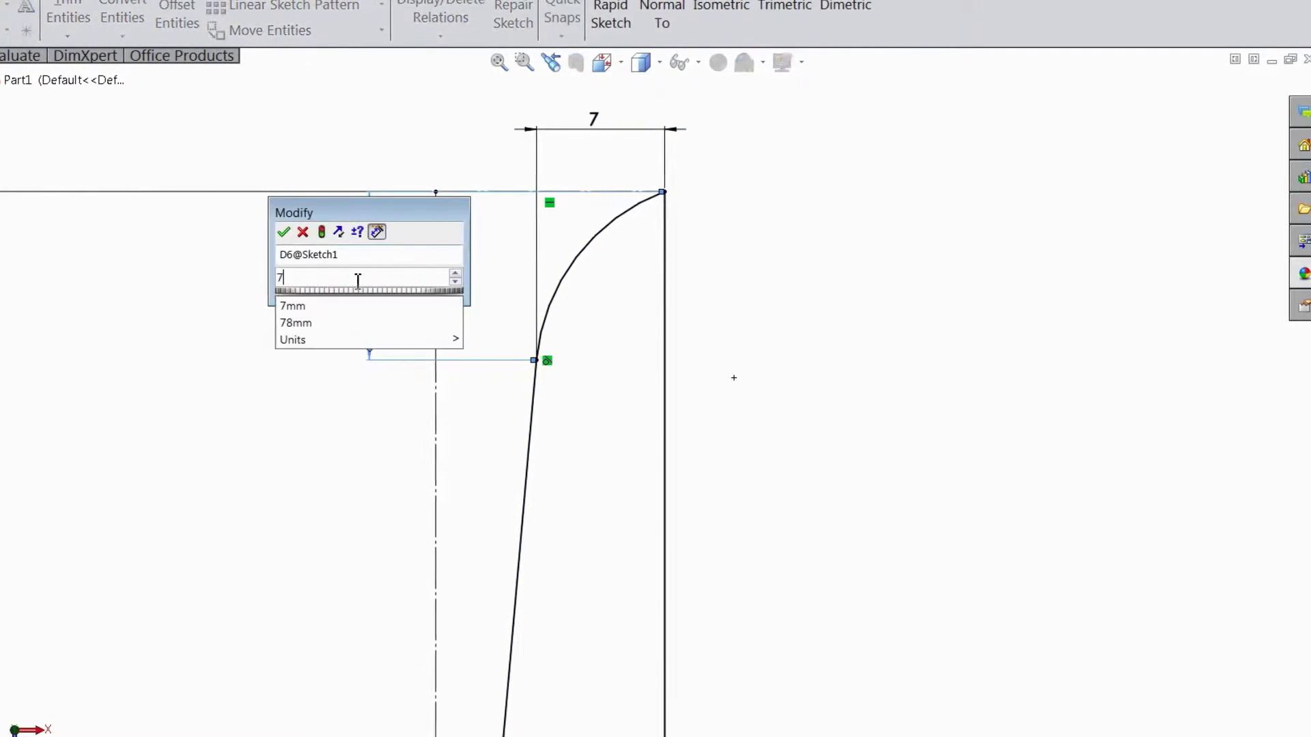
key("Return")
Step: Dimension the straight right edge 61.5 mm long
scroll(541, 400, "up", 2)
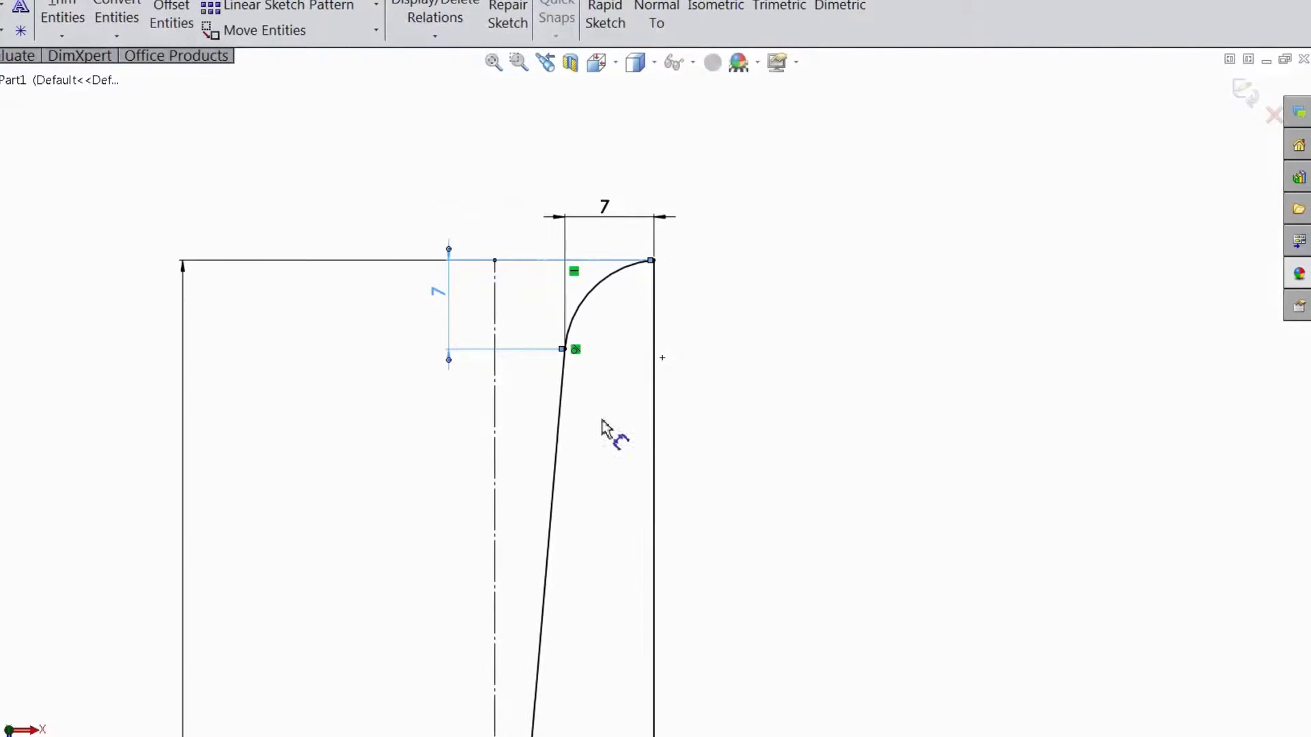
scroll(661, 454, "up", 3)
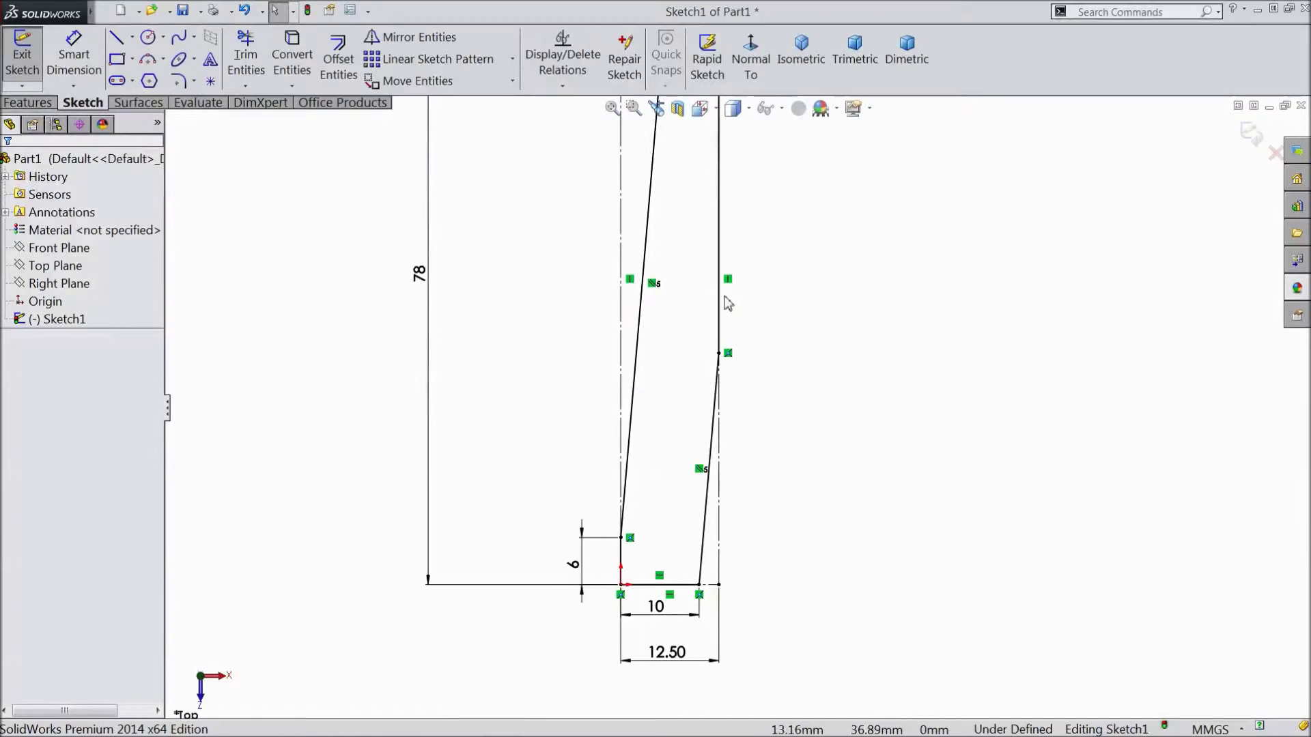
scroll(630, 277, "down", 2)
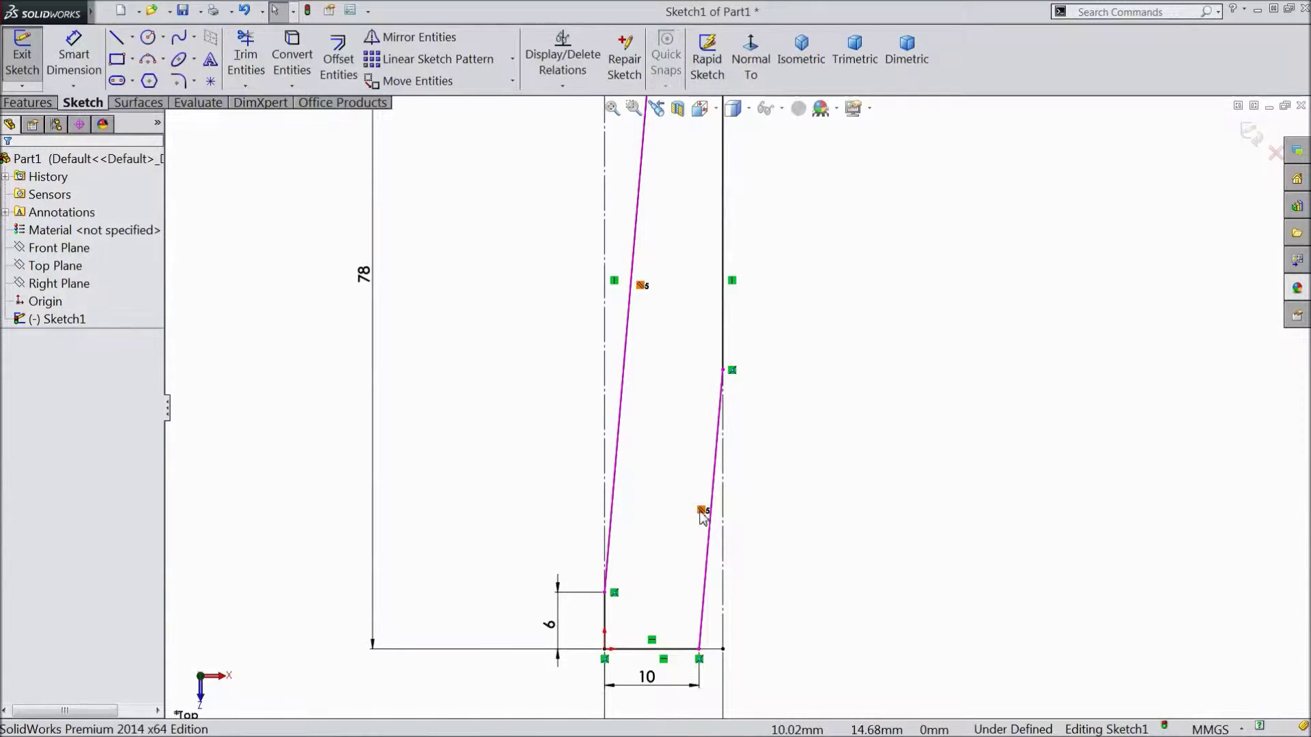
left_click(657, 331)
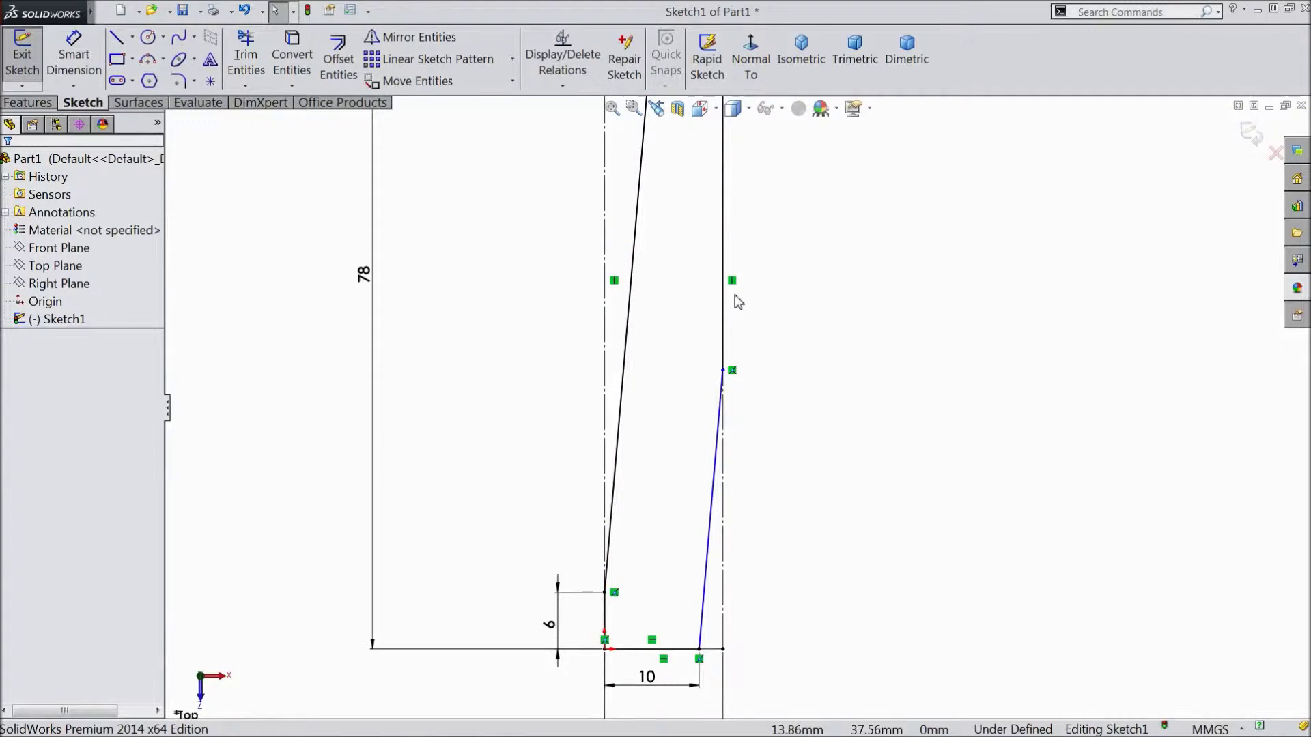
scroll(740, 293, "up", 3)
scroll(755, 193, "down", 3)
scroll(749, 199, "up", 2)
scroll(746, 324, "down", 2)
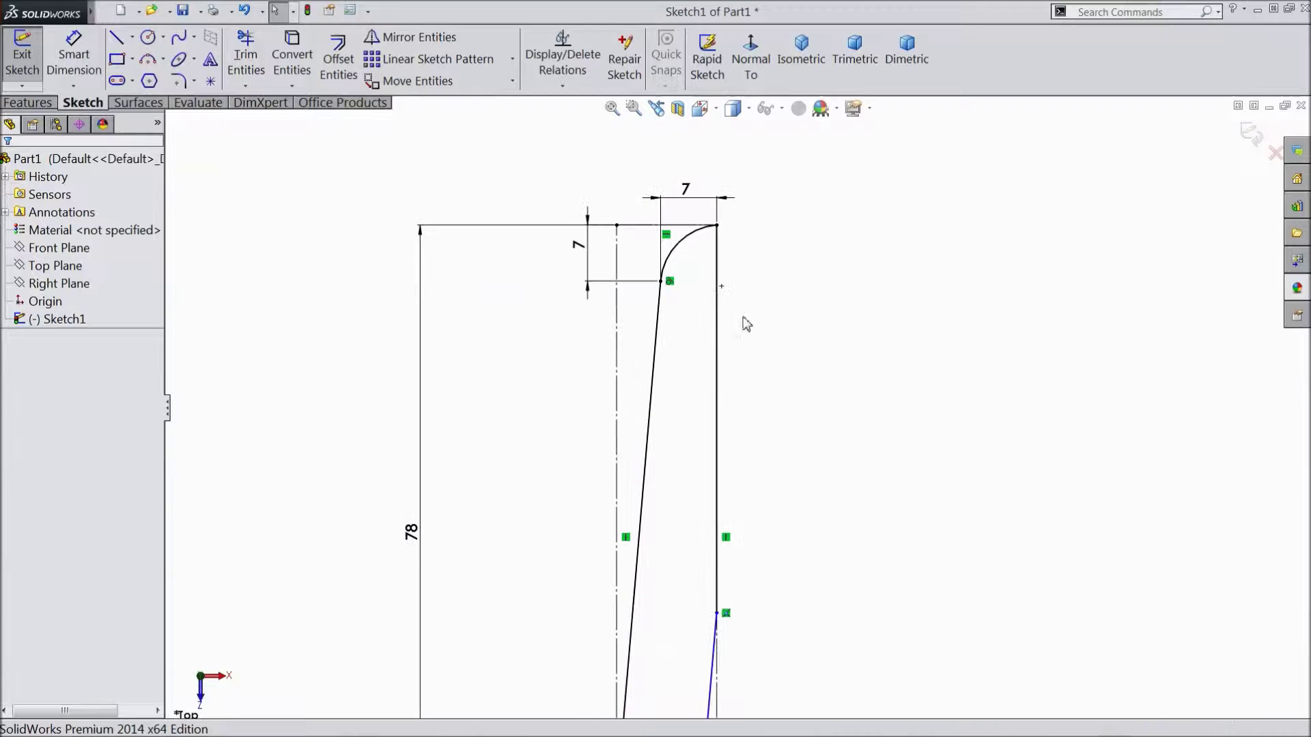
left_click(74, 58)
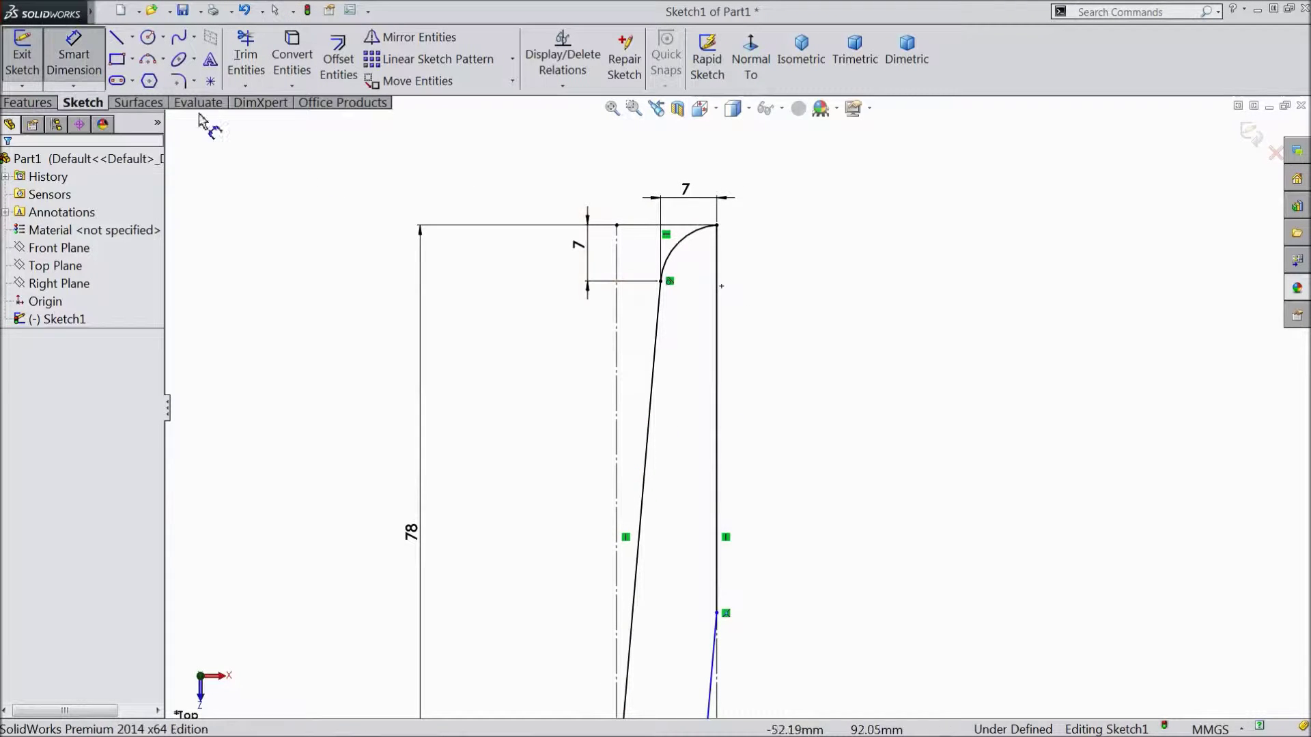
left_click(717, 438)
left_click(810, 424)
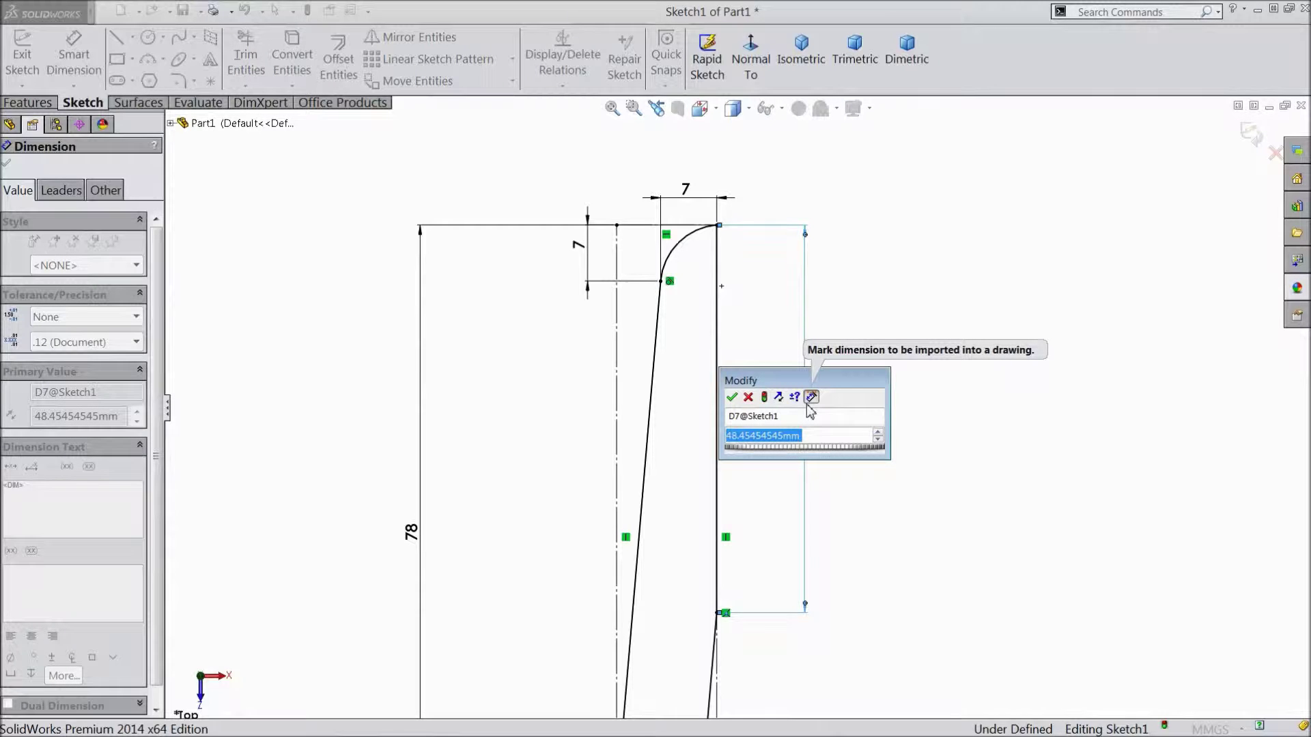
type("6")
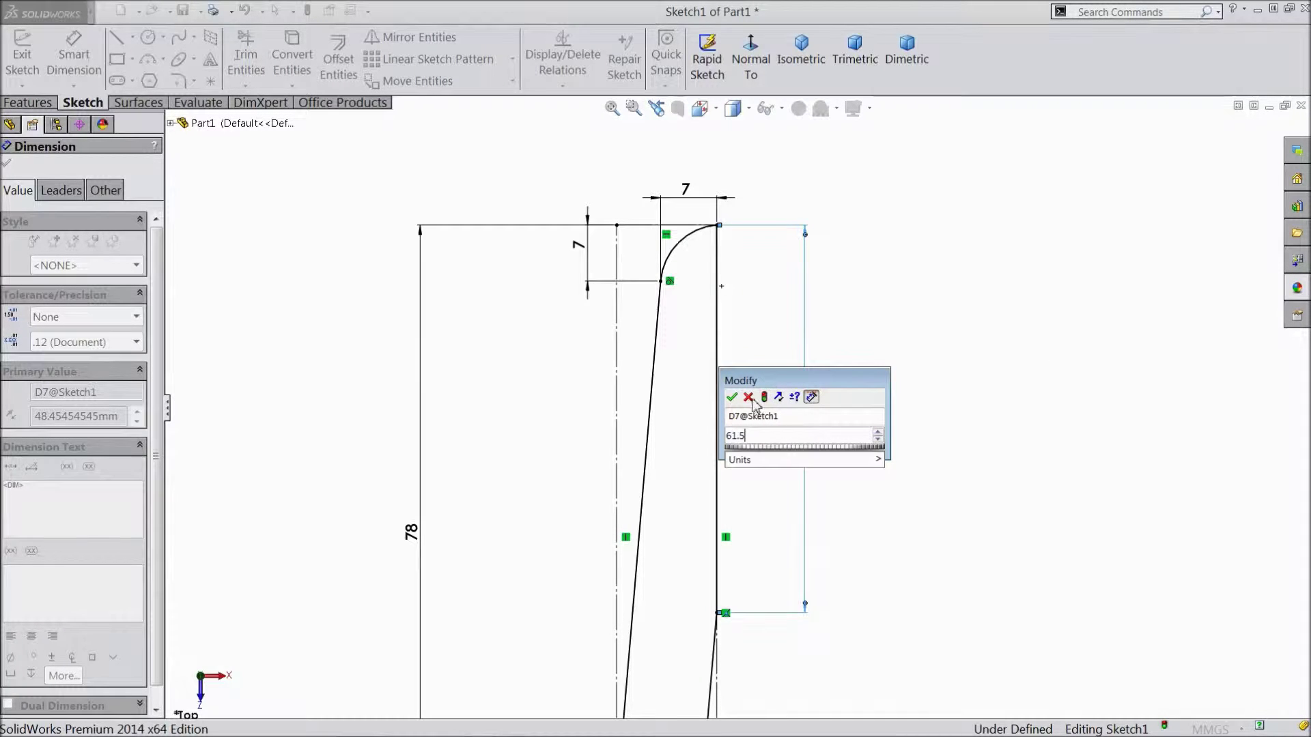
type("1.5")
left_click(733, 397)
scroll(740, 406, "up", 5)
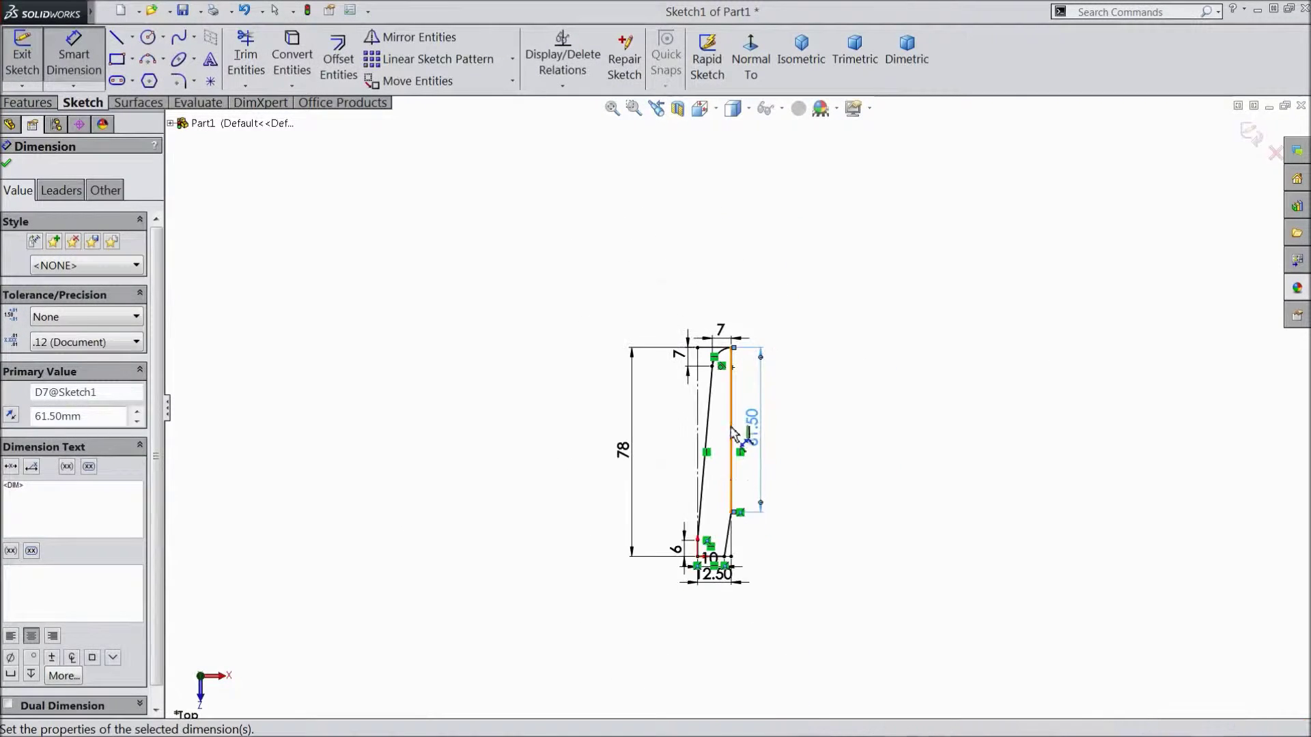
scroll(737, 471, "down", 2)
scroll(778, 391, "down", 1)
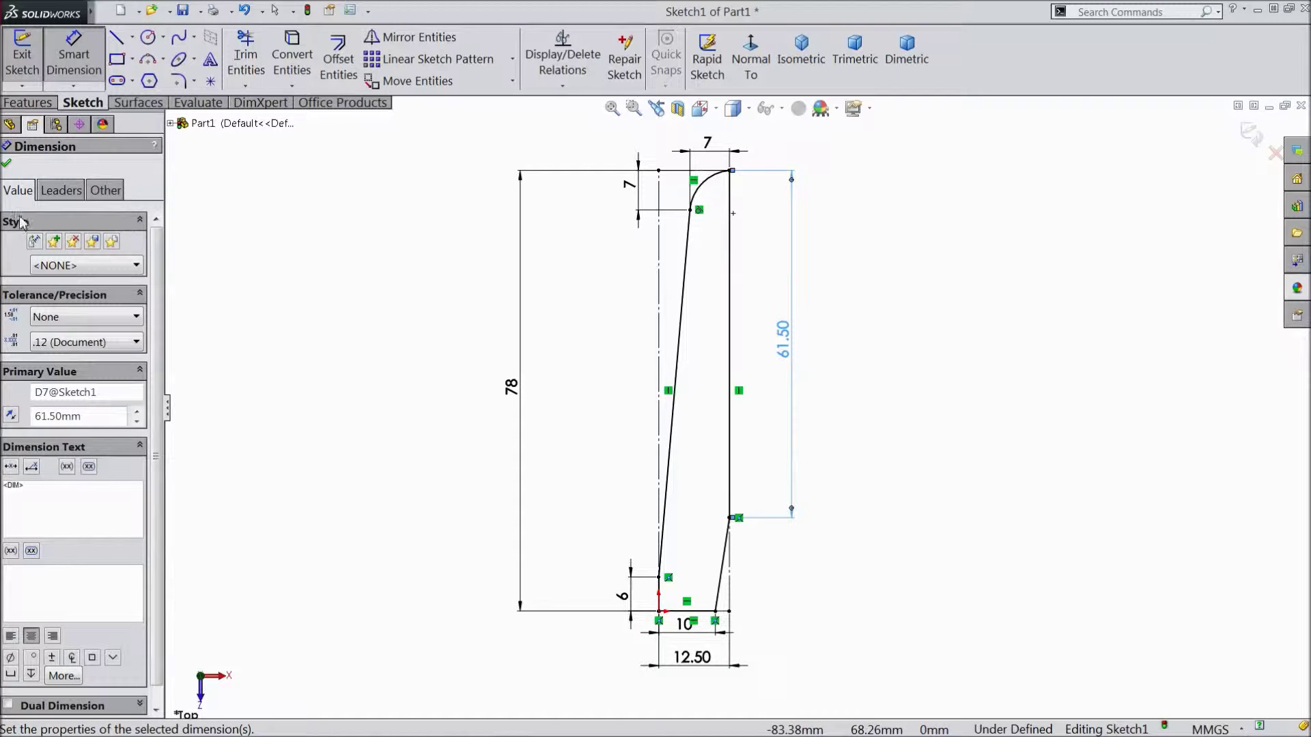
Step: Draw a small circle near the blade's bottom and give it a 2 mm diameter
left_click(146, 42)
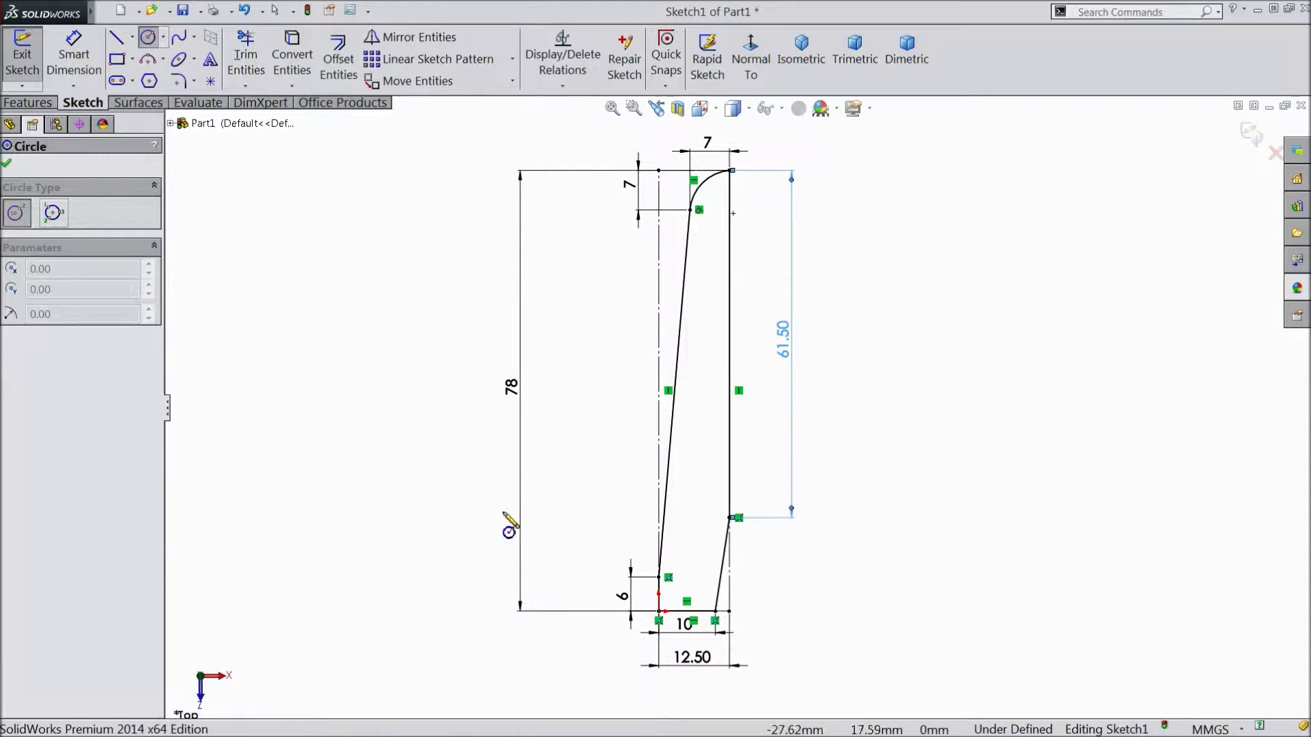
scroll(707, 635, "down", 5)
left_click_drag(686, 375, 716, 395)
left_click(74, 54)
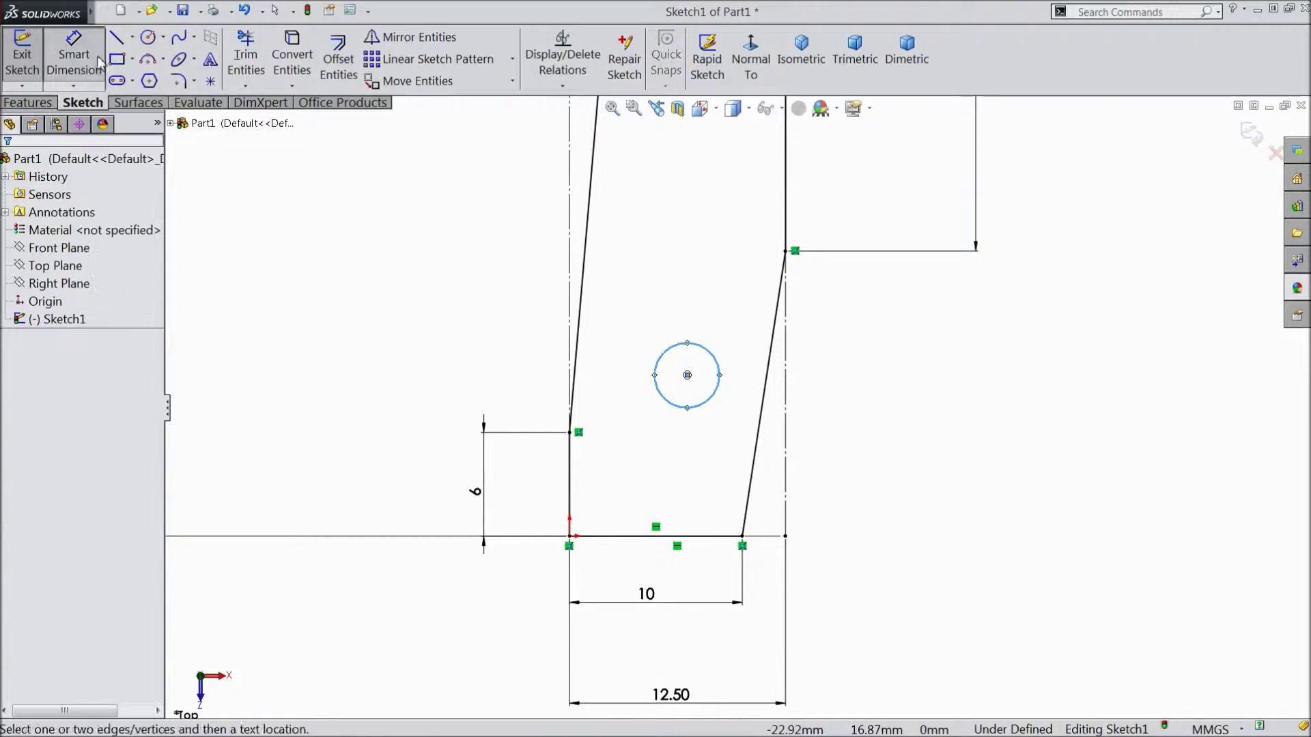
left_click(712, 403)
left_click(836, 383)
type("2")
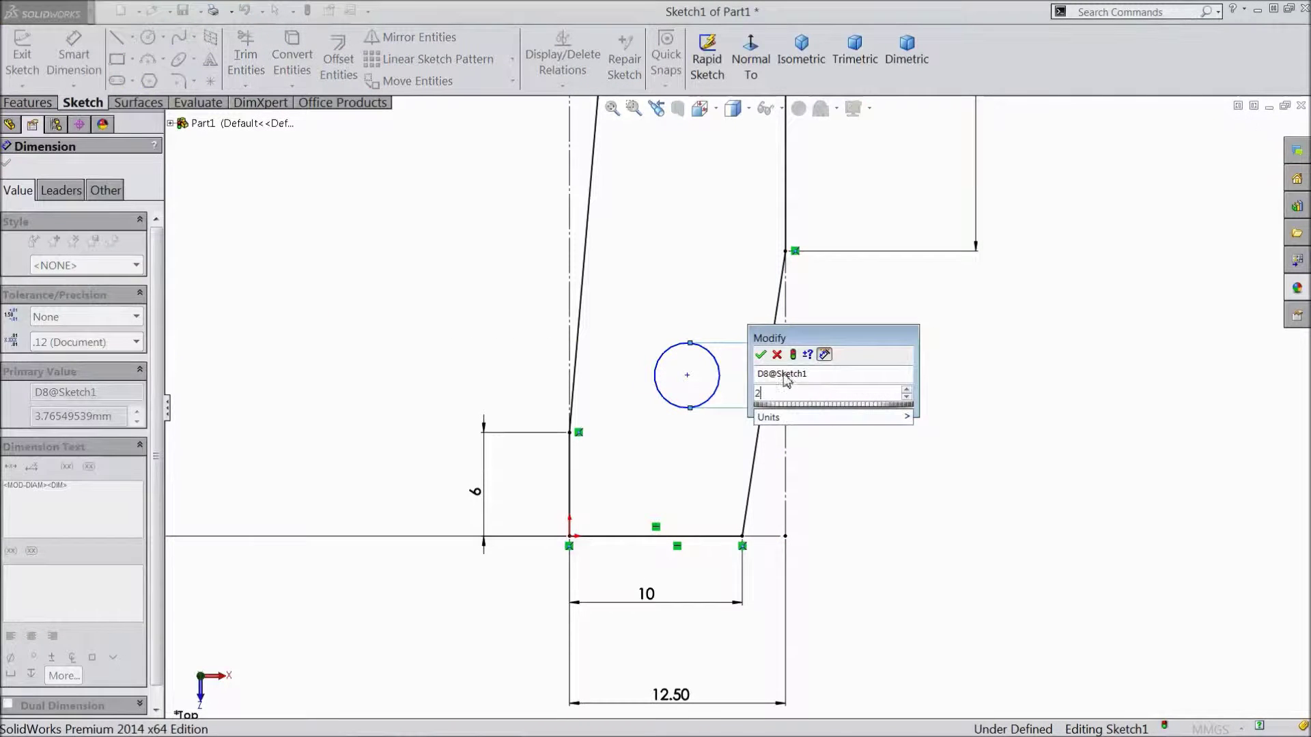
left_click(759, 354)
Step: Locate the hole 4 mm above the bottom edge and 6.50 mm from the left edge
left_click(702, 388)
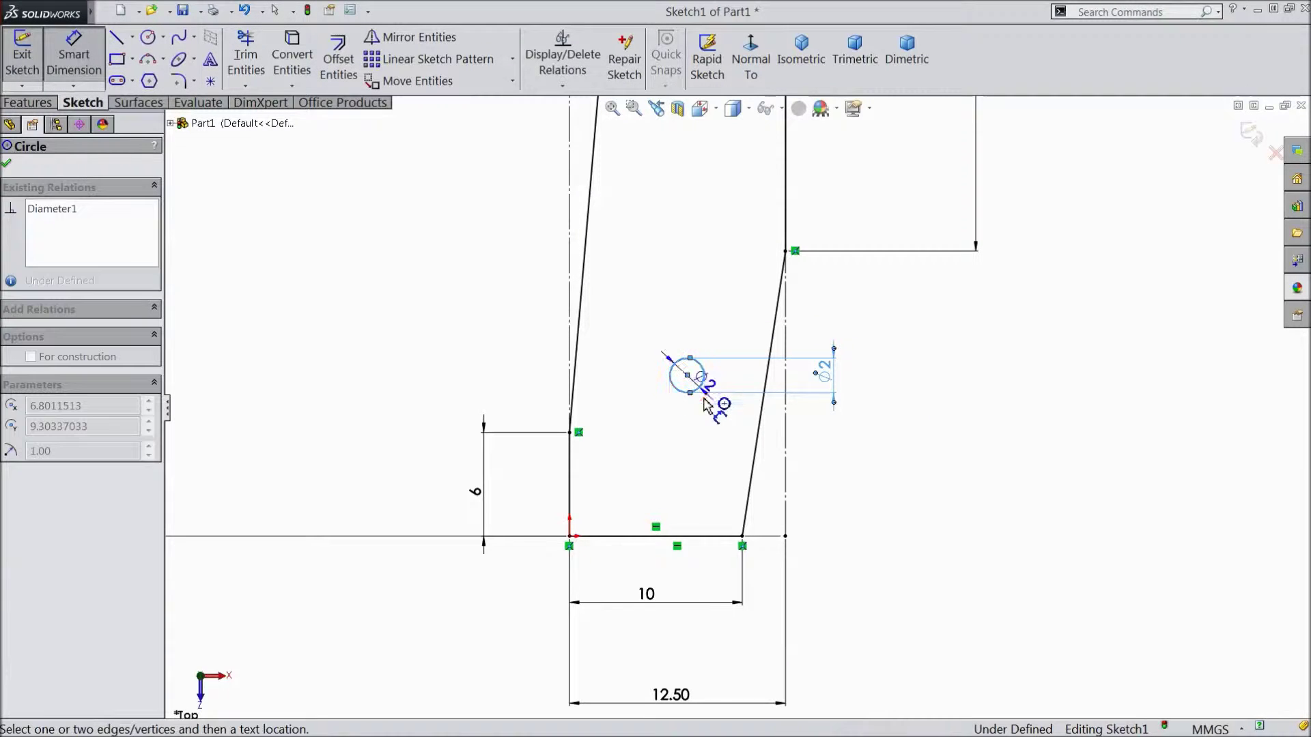
left_click(703, 536)
left_click(912, 454)
type("4")
left_click(842, 449)
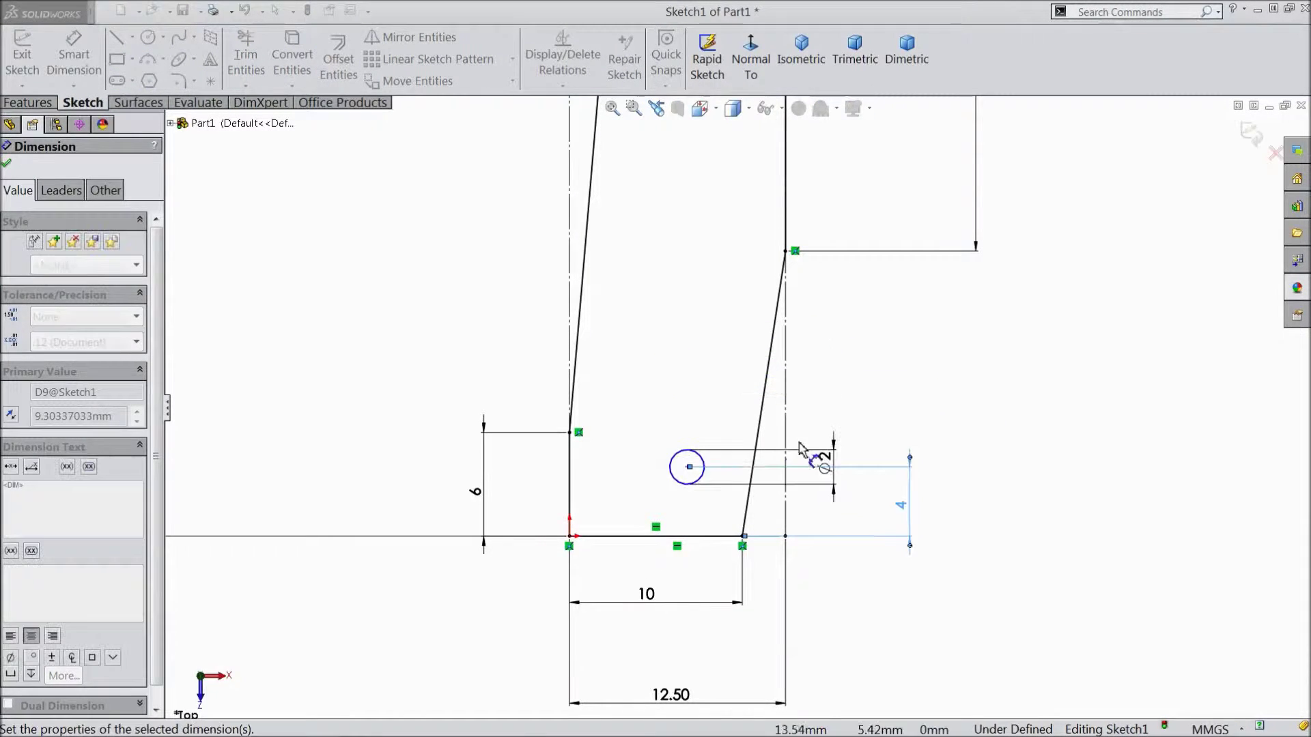
left_click(682, 483)
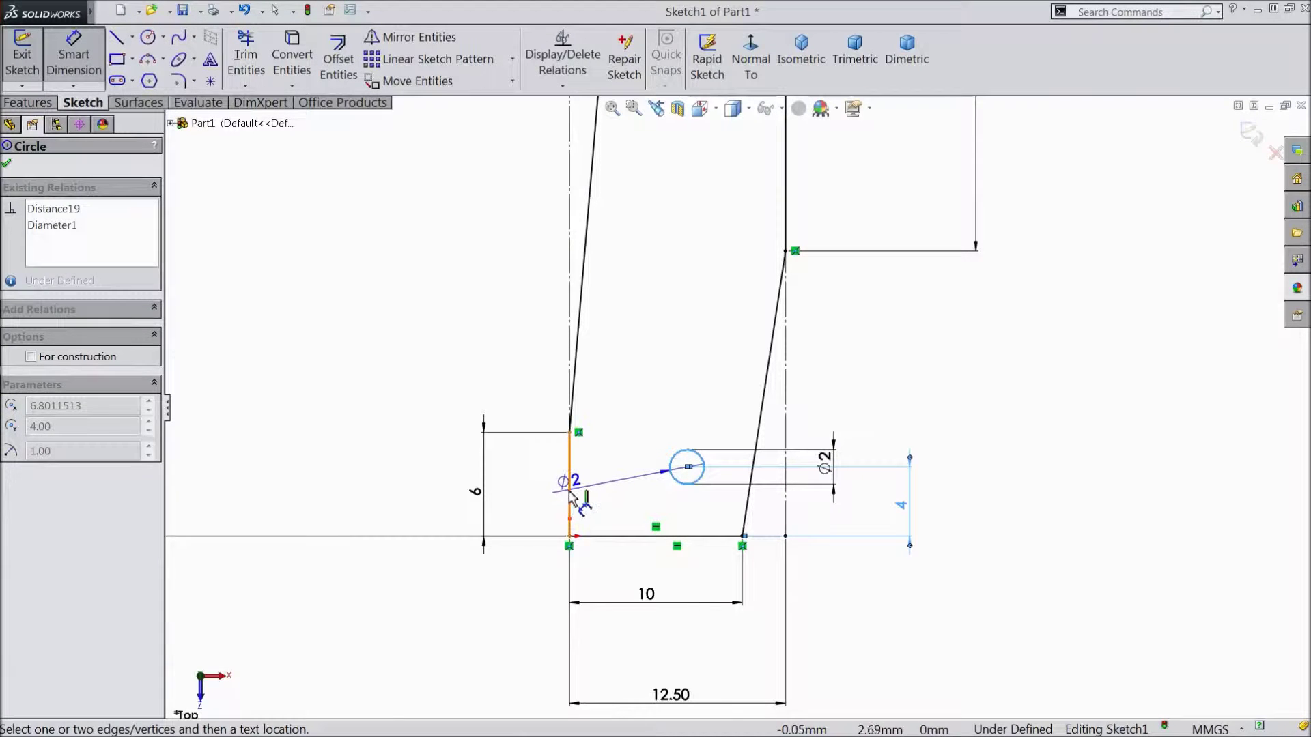
left_click(571, 493)
left_click(625, 381)
type("6.5")
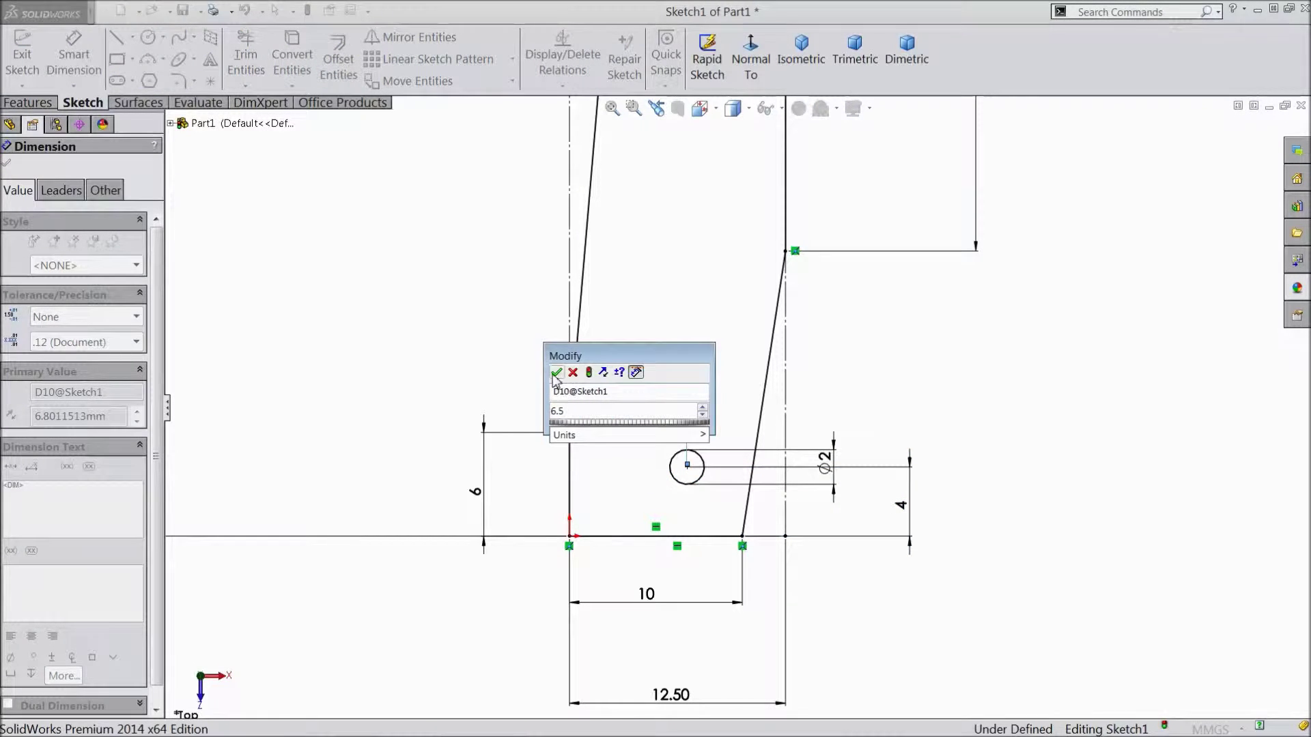
left_click(556, 372)
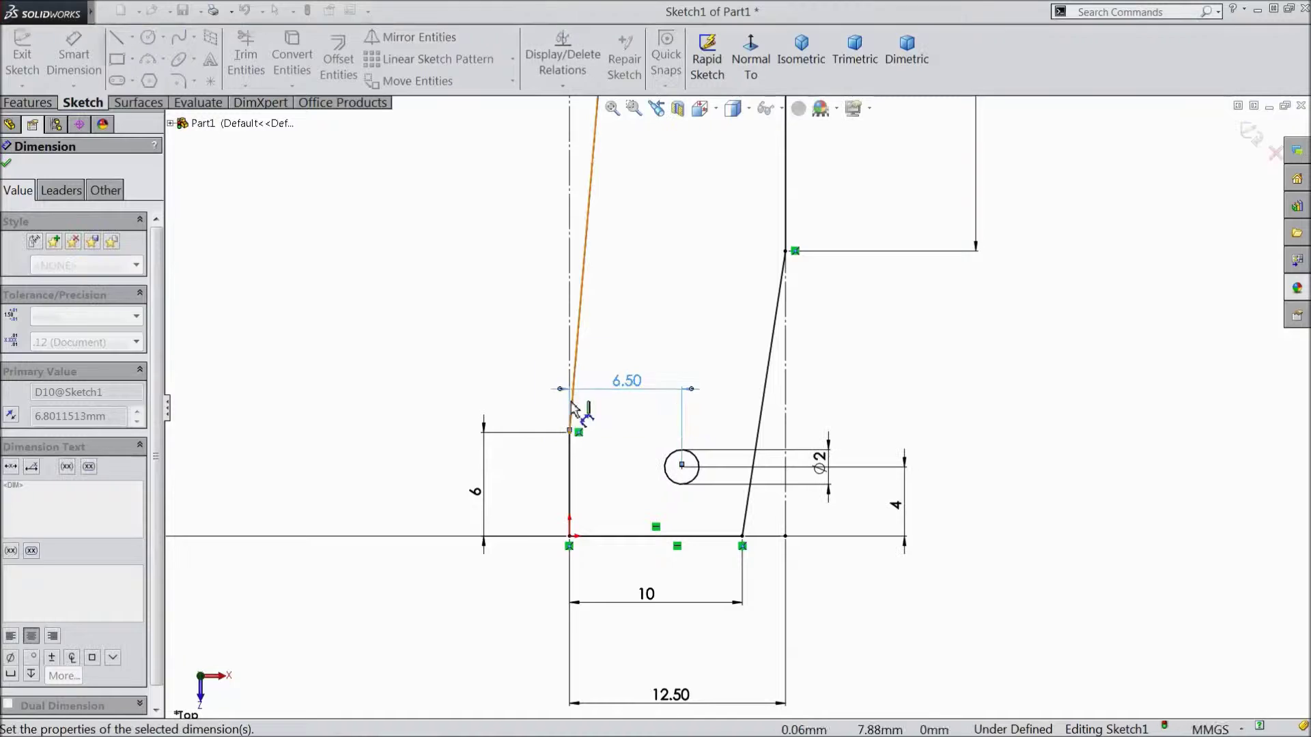
Step: Extrude the blade profile Blind 1.60 mm into a solid plate with the hole through it
left_click(28, 103)
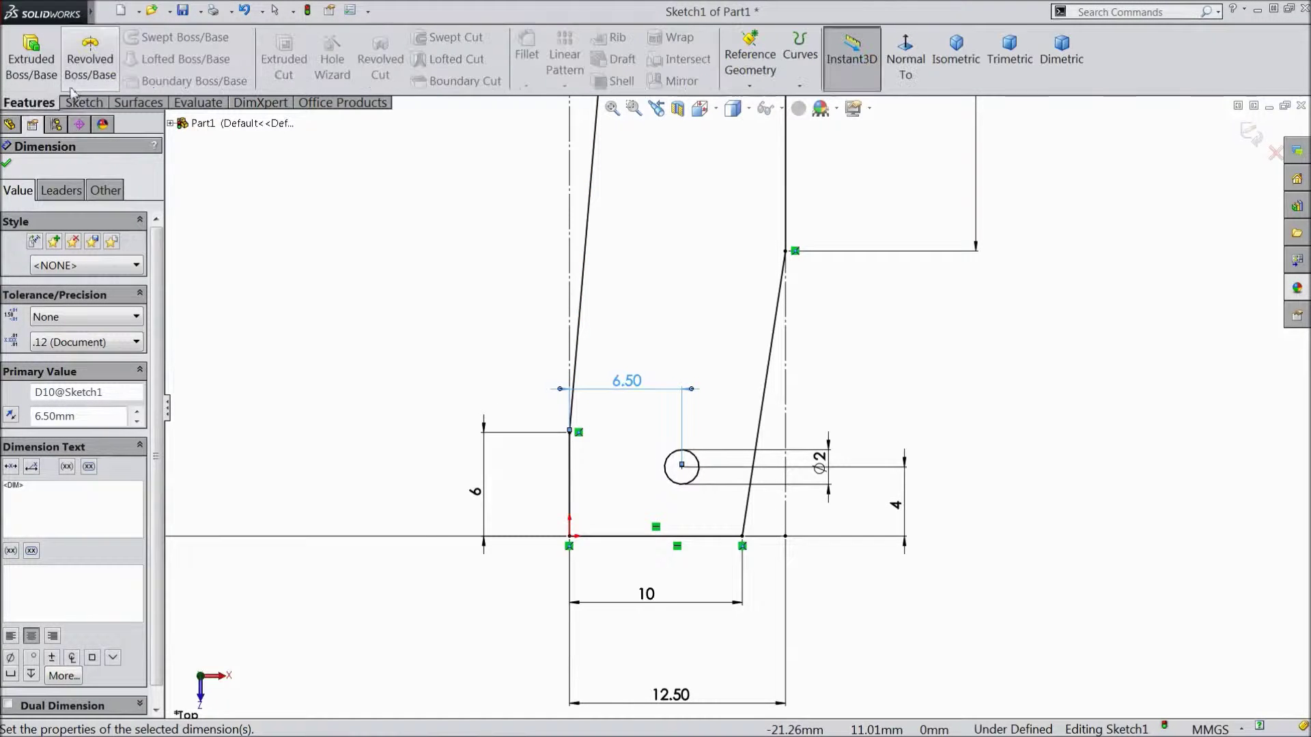
left_click(31, 69)
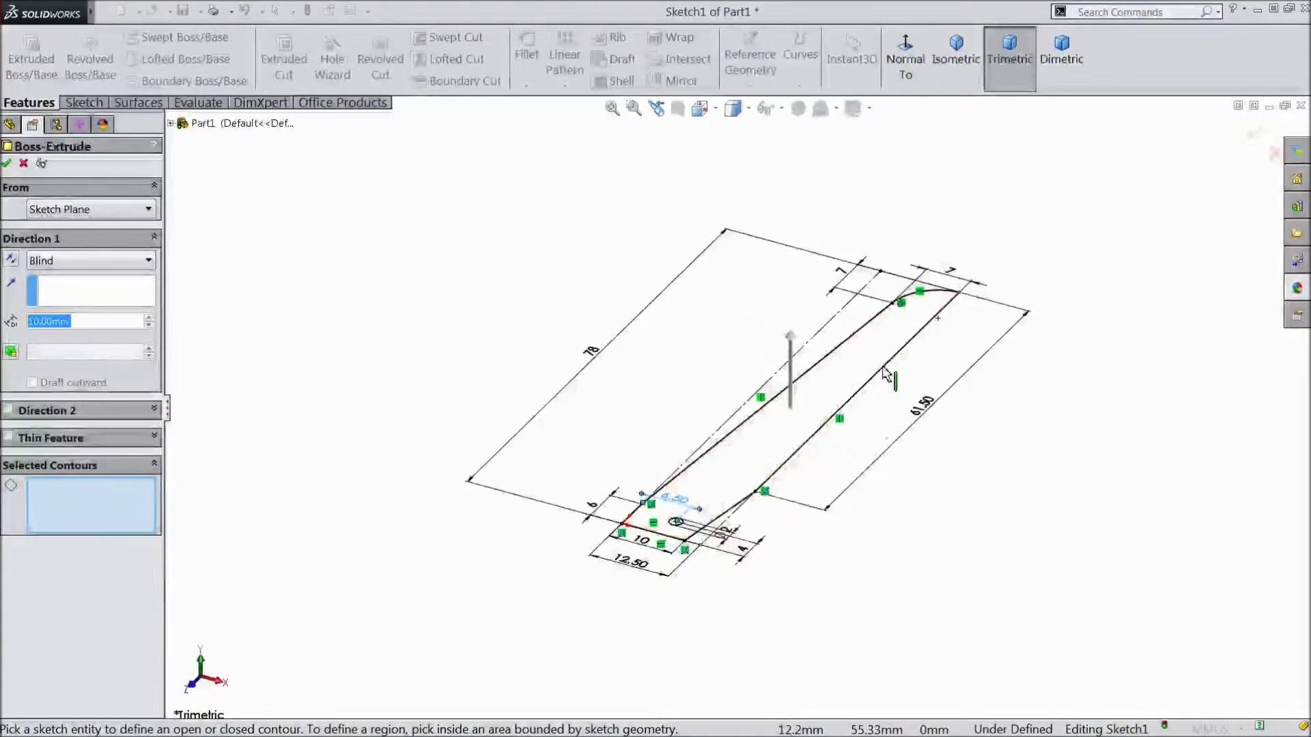
left_click(740, 445)
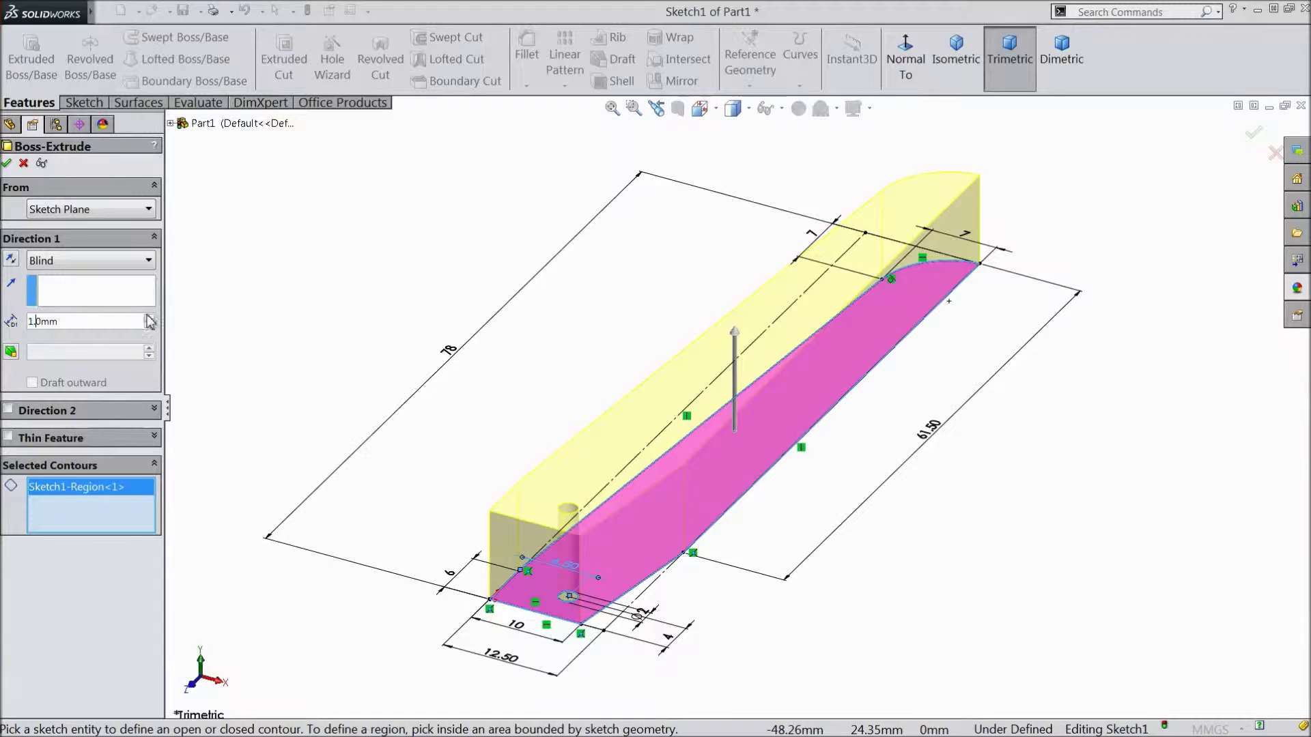
key("Return")
scroll(553, 418, "down", 2)
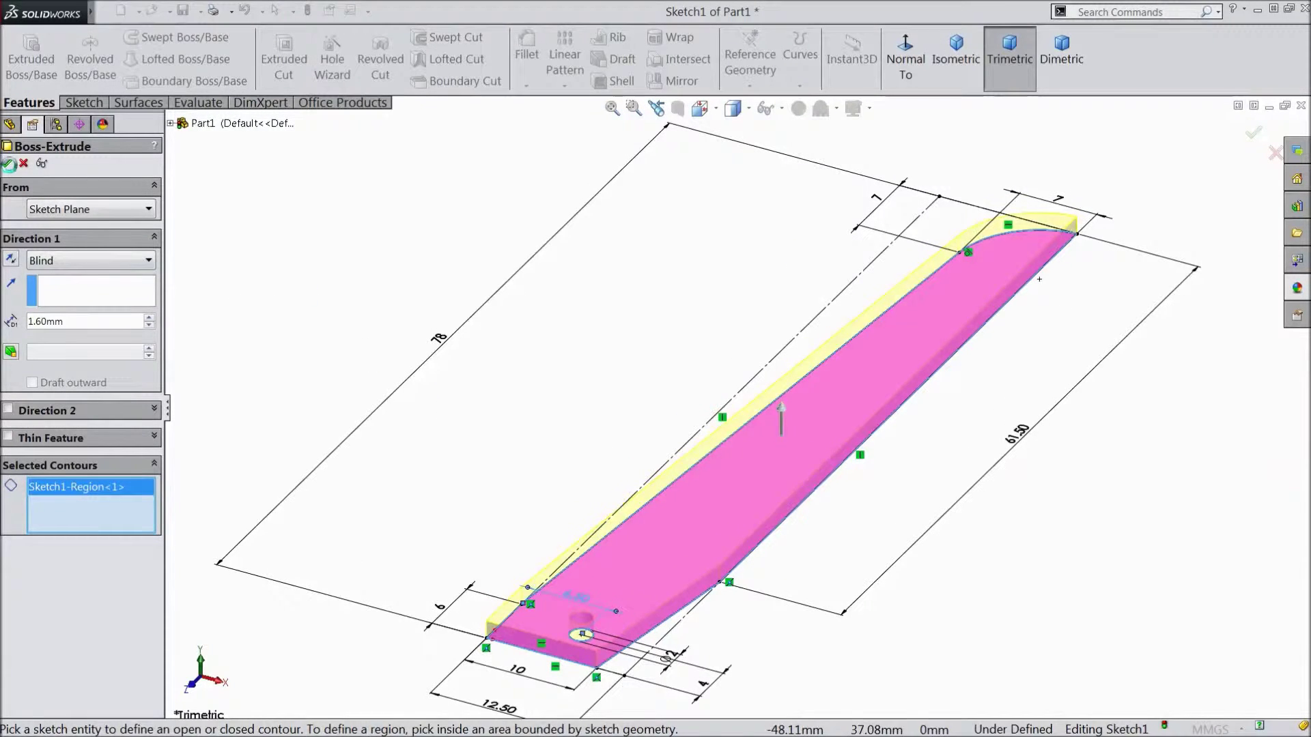
left_click(7, 164)
mouse_move(782, 447)
middle_mouse_down()
mouse_move(916, 494)
mouse_move(968, 392)
mouse_move(1018, 532)
mouse_move(845, 522)
mouse_move(928, 505)
middle_mouse_up()
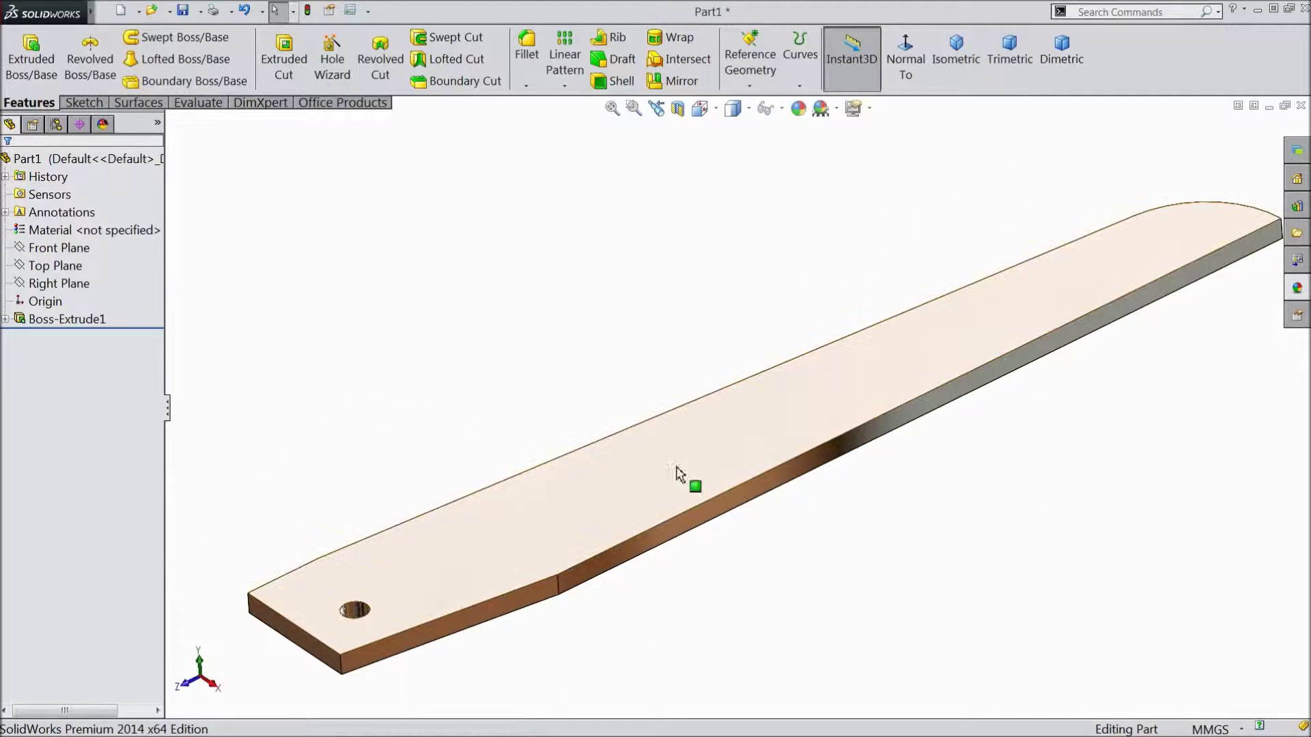
Step: Sketch a rectangle on the plate's top face from its bottom-left corner, viewed face-on
left_click(623, 493)
left_click(678, 447)
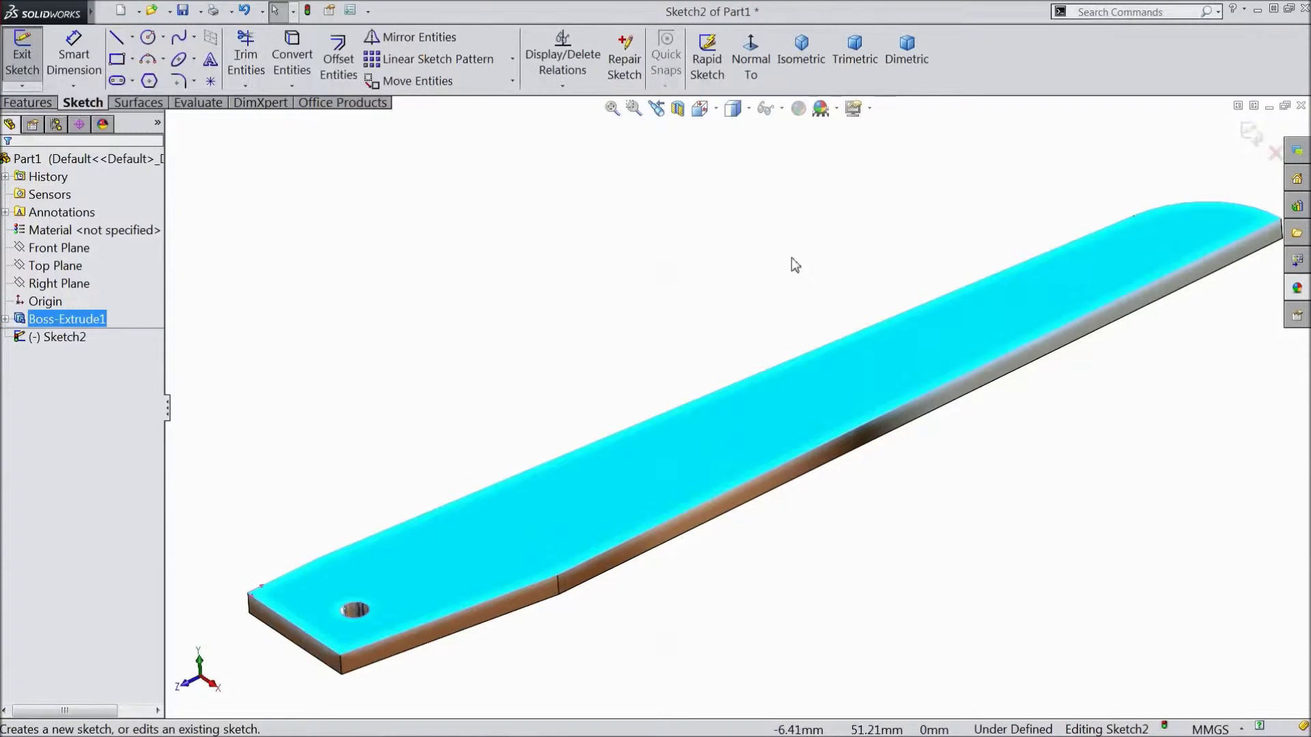
left_click(750, 60)
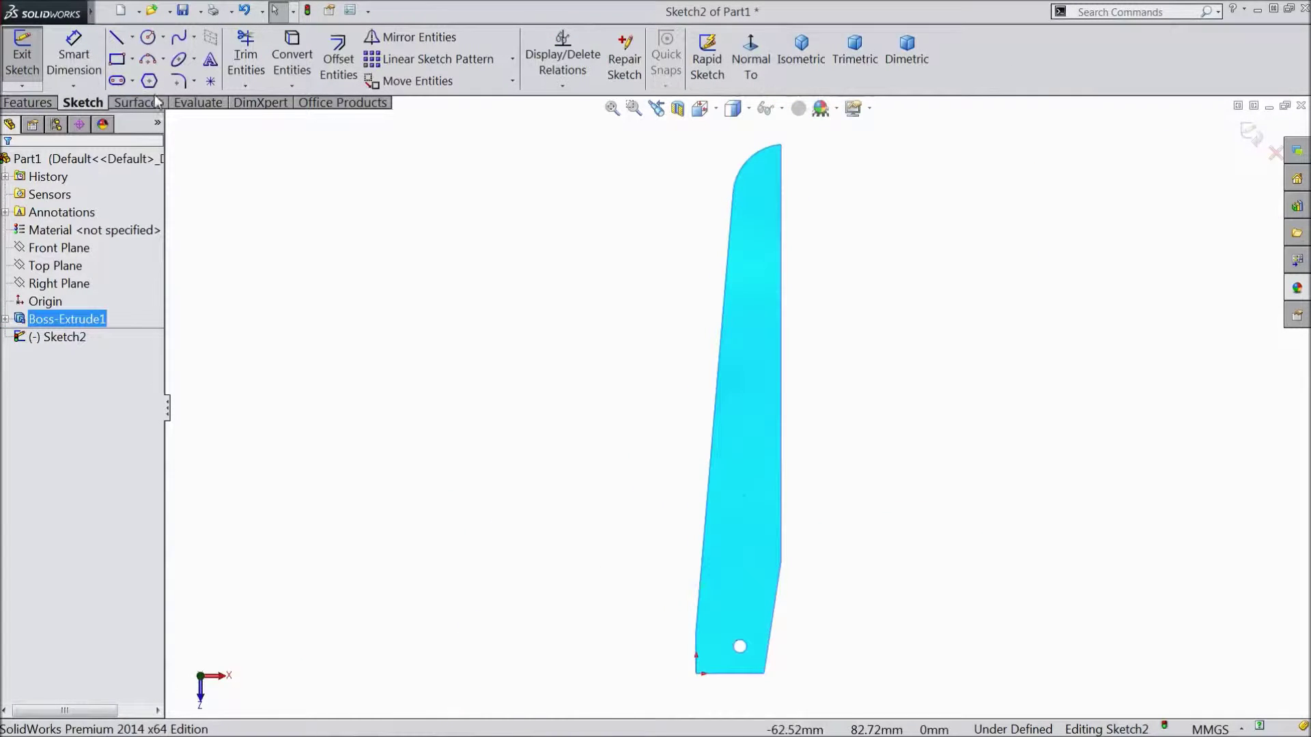
left_click(117, 60)
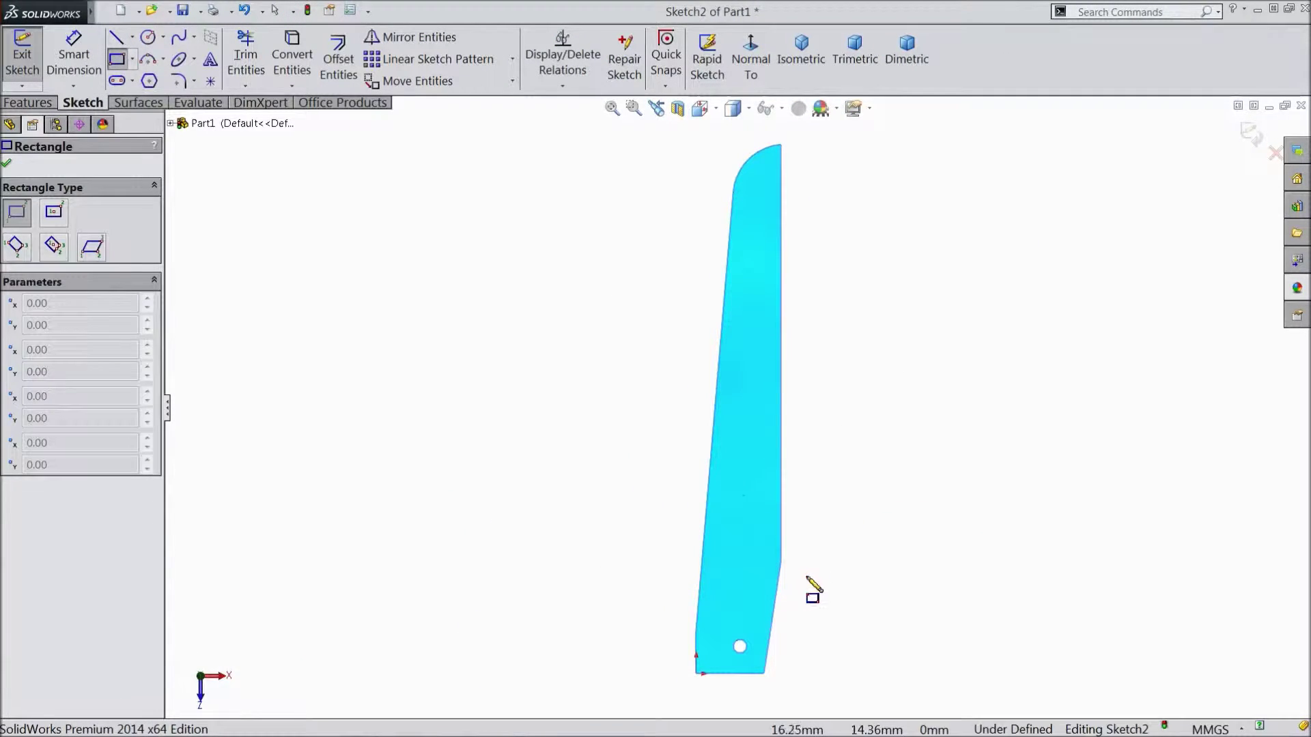
scroll(775, 667, "down", 6)
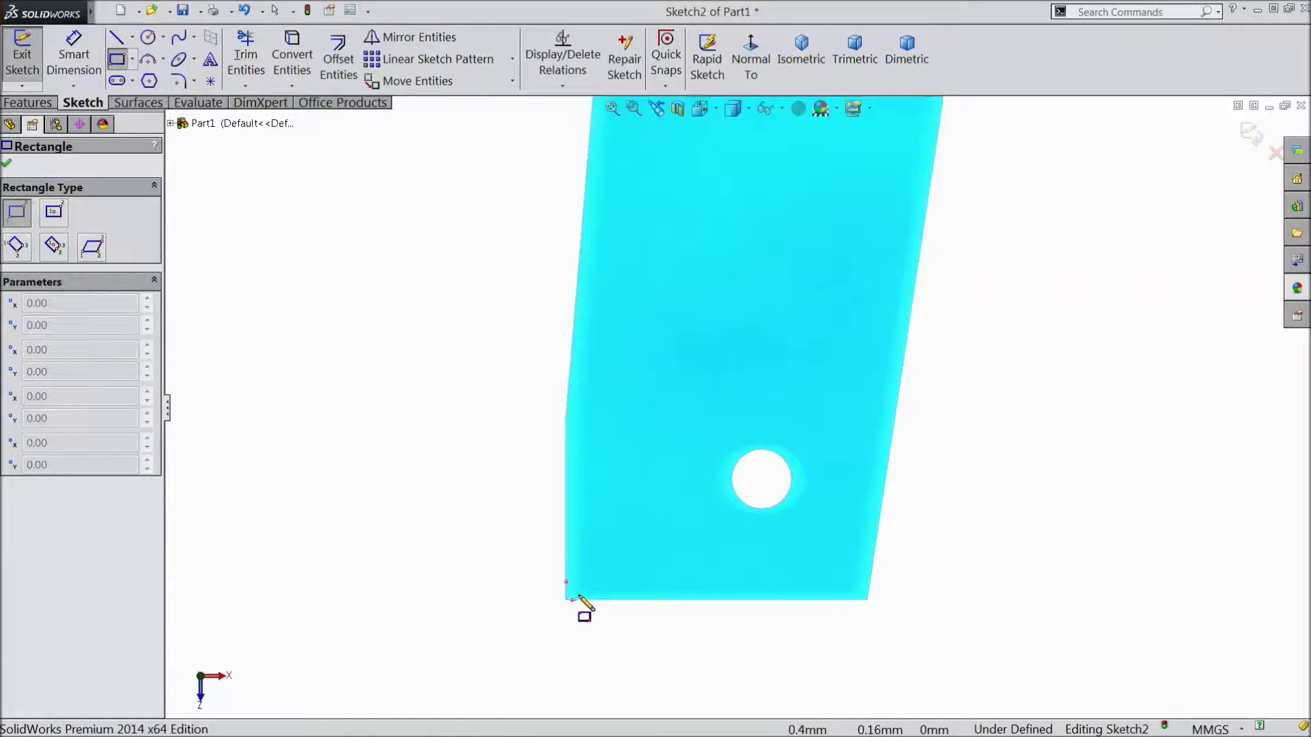
mouse_move(566, 599)
left_mouse_down()
mouse_move(612, 509)
mouse_move(684, 285)
left_mouse_up()
Step: Dimension the notch rectangle 8 mm tall and 3.50 mm wide
left_click(69, 62)
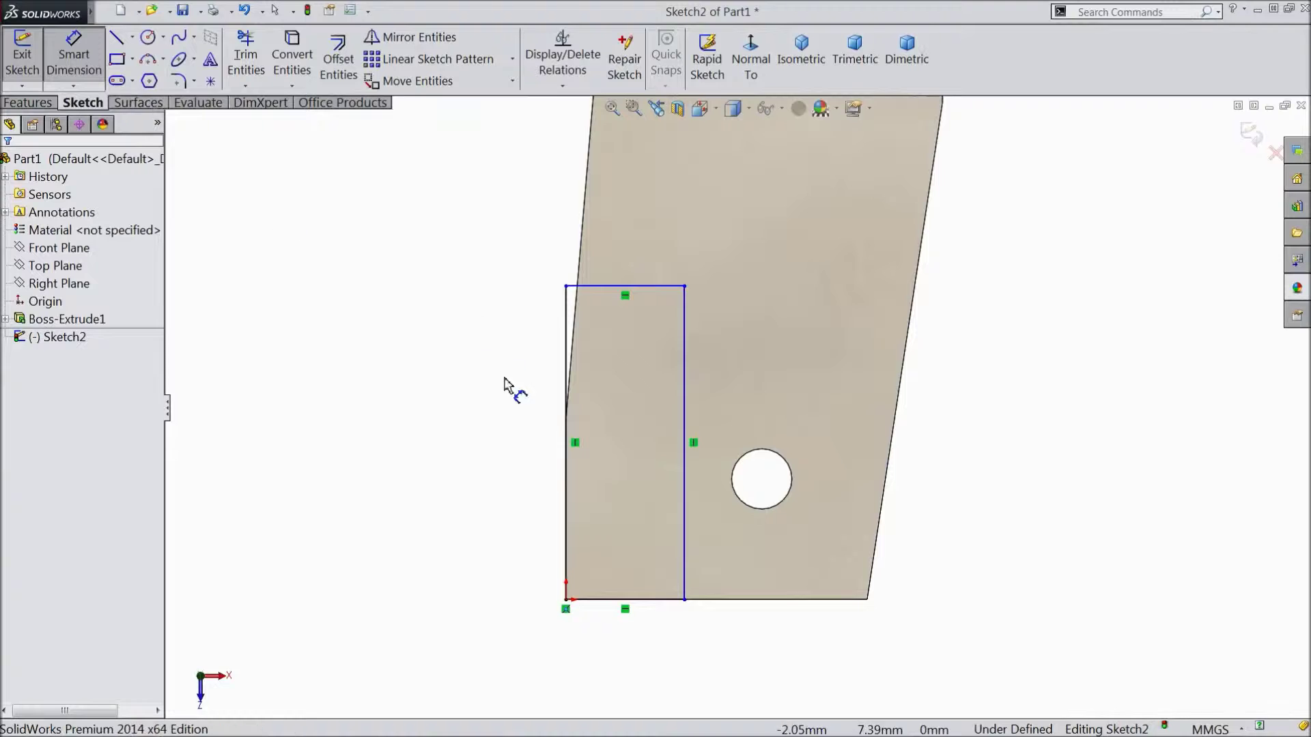
left_click(567, 510)
left_click(497, 450)
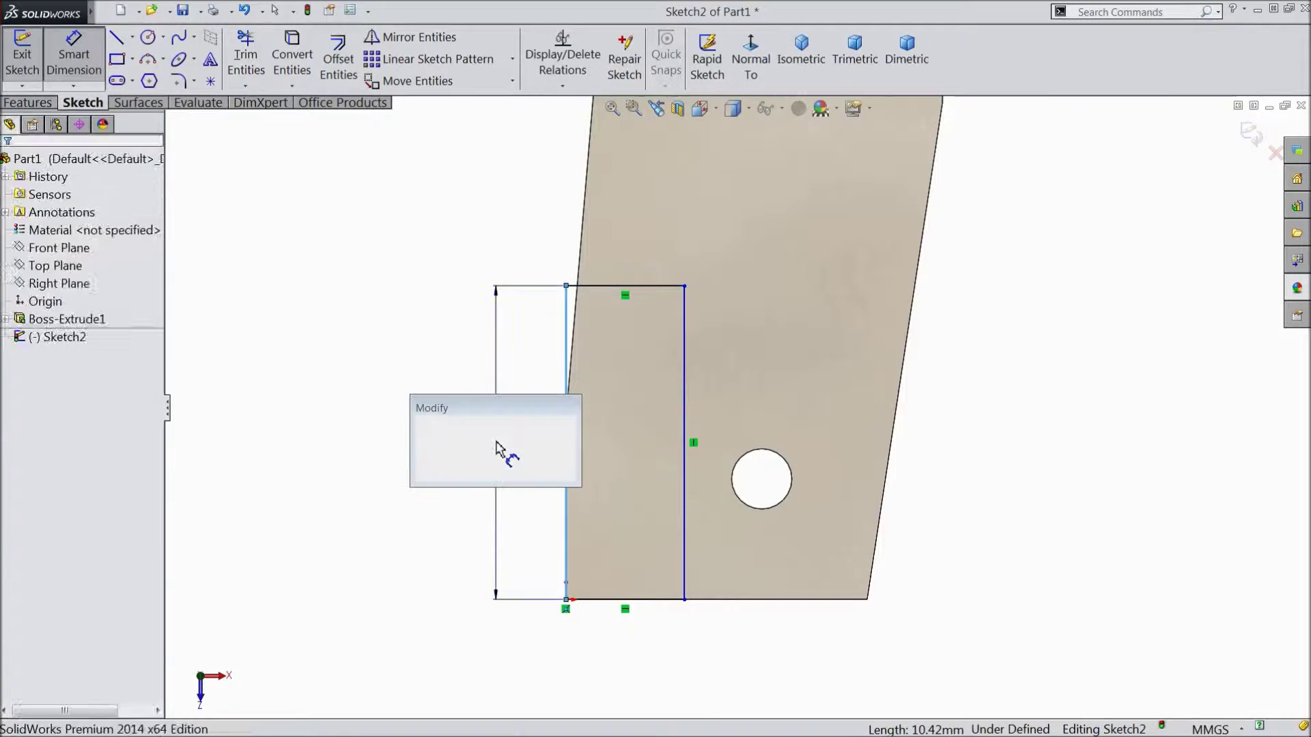
left_click(424, 425)
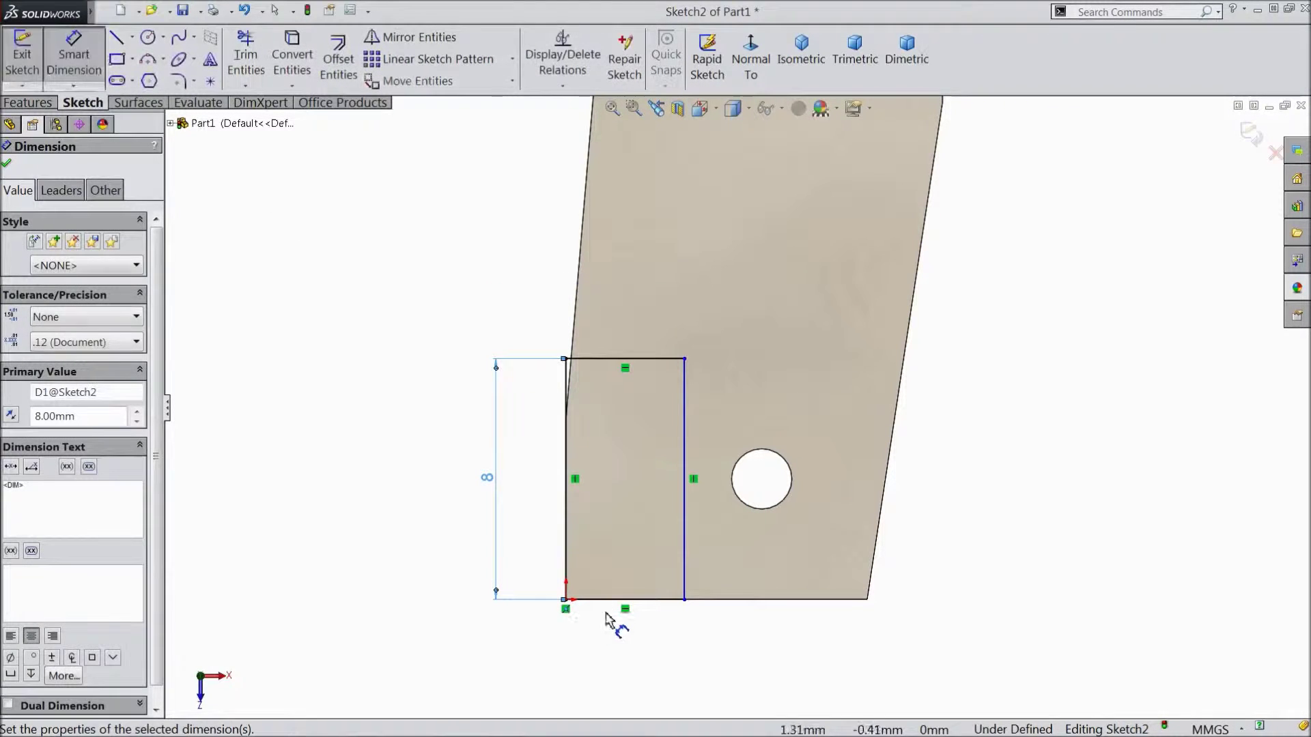
left_click(611, 605)
left_click(623, 634)
type("3.5")
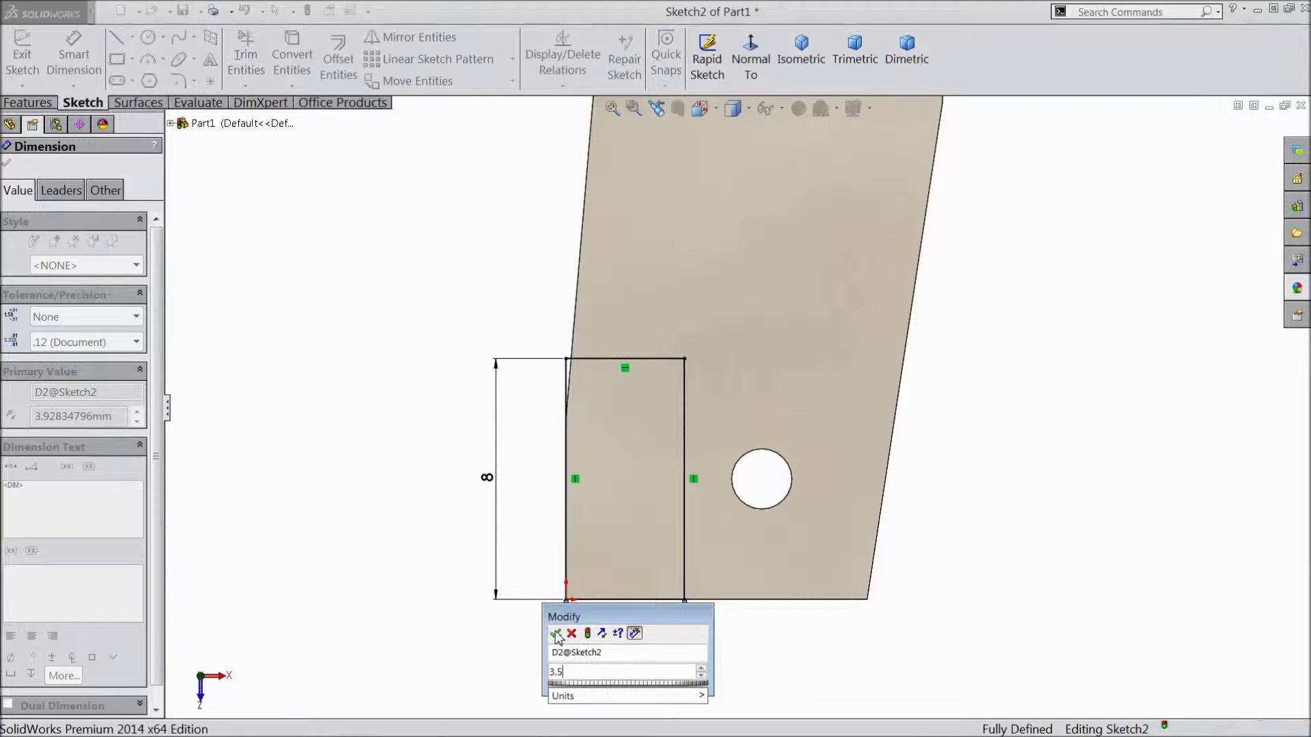
left_click(556, 634)
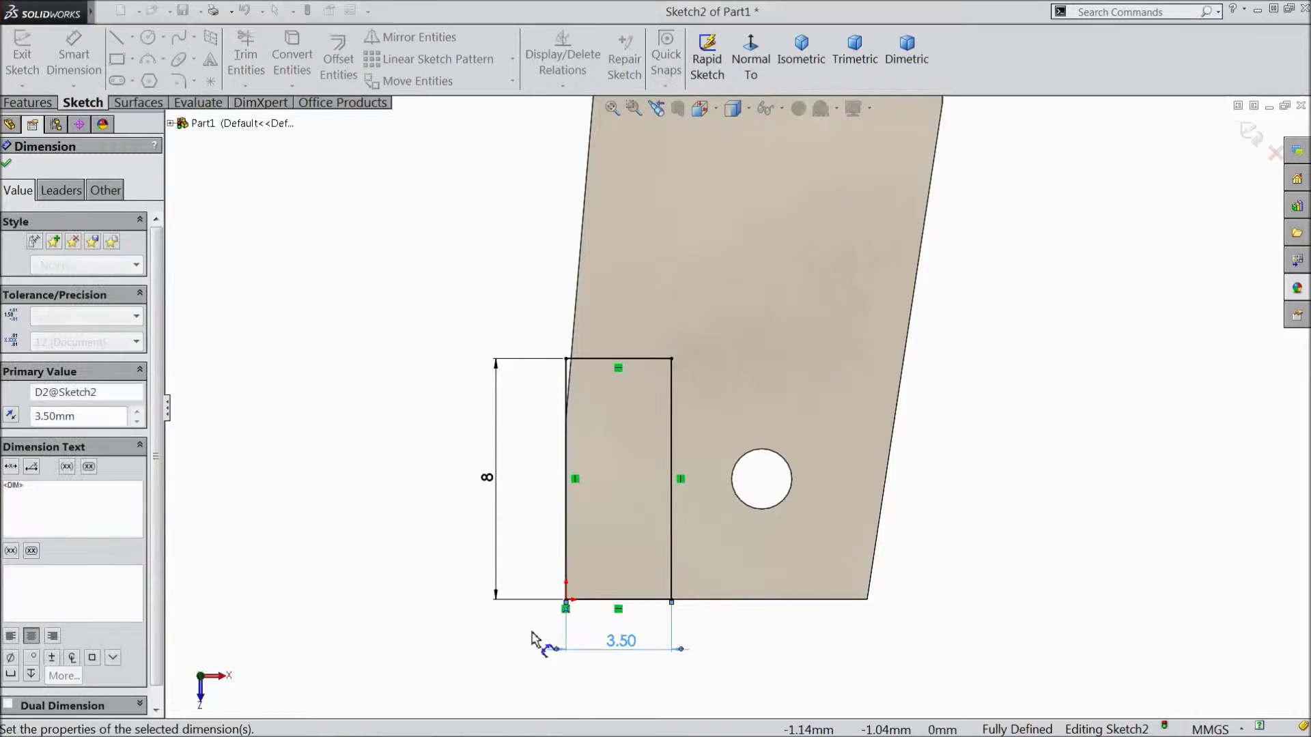
Step: Cut-extrude the rectangle Through All to remove the notch
left_click(28, 103)
left_click(283, 69)
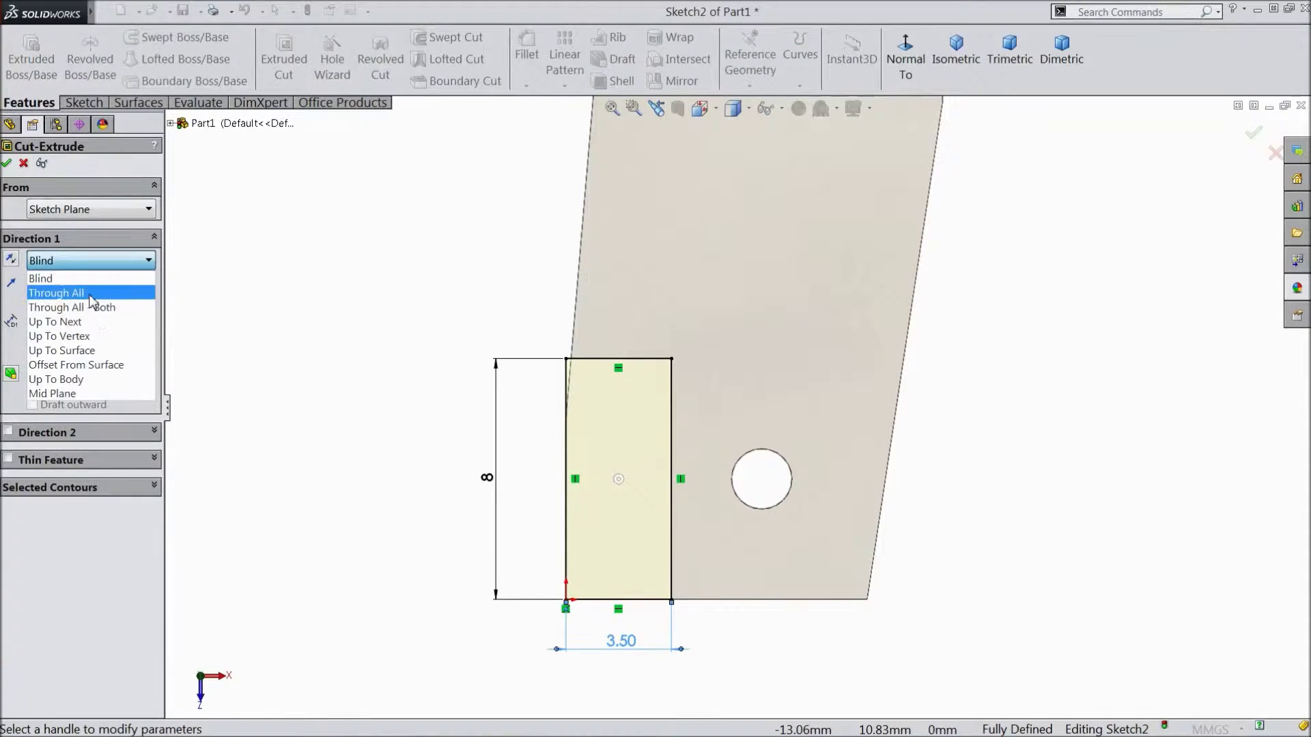
left_click(92, 293)
left_click(6, 164)
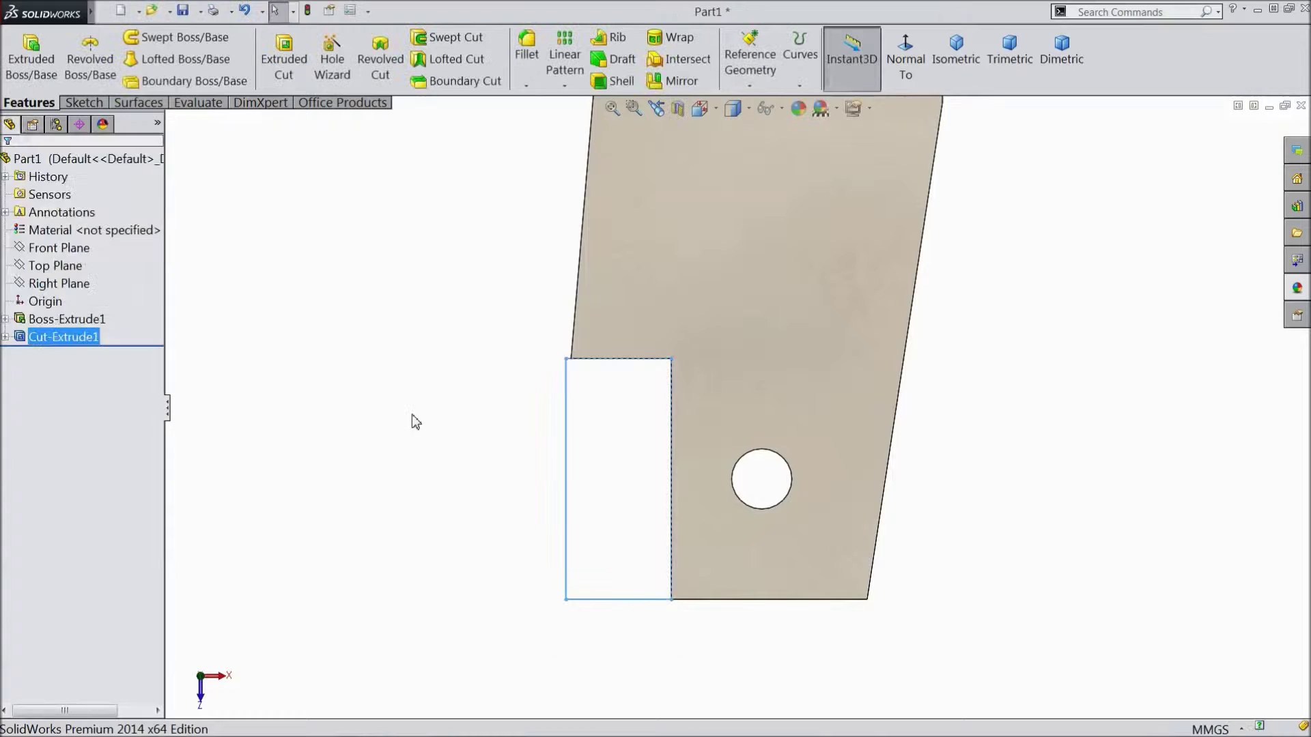
Step: Round the blade's end corner edge with a 3 mm fillet
middle_click_drag(419, 422, 325, 232)
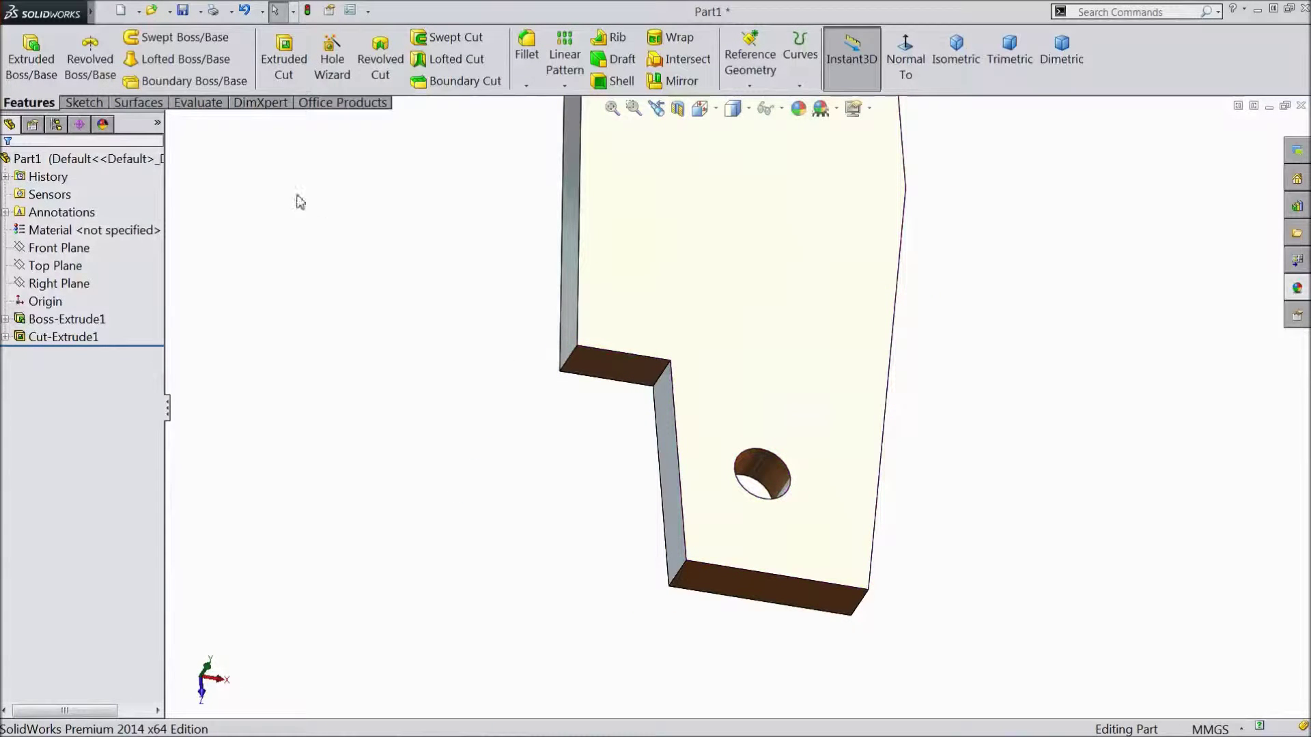
left_click(532, 63)
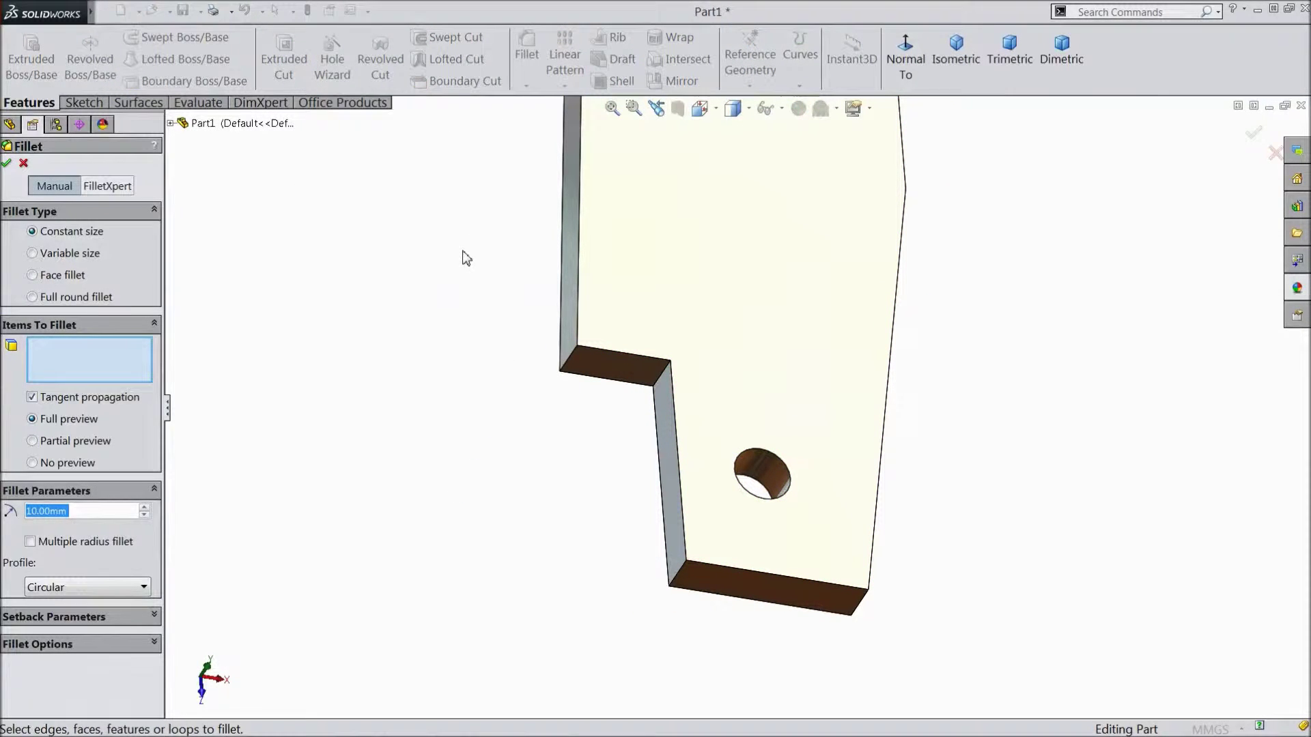
middle_click_drag(411, 428, 662, 572)
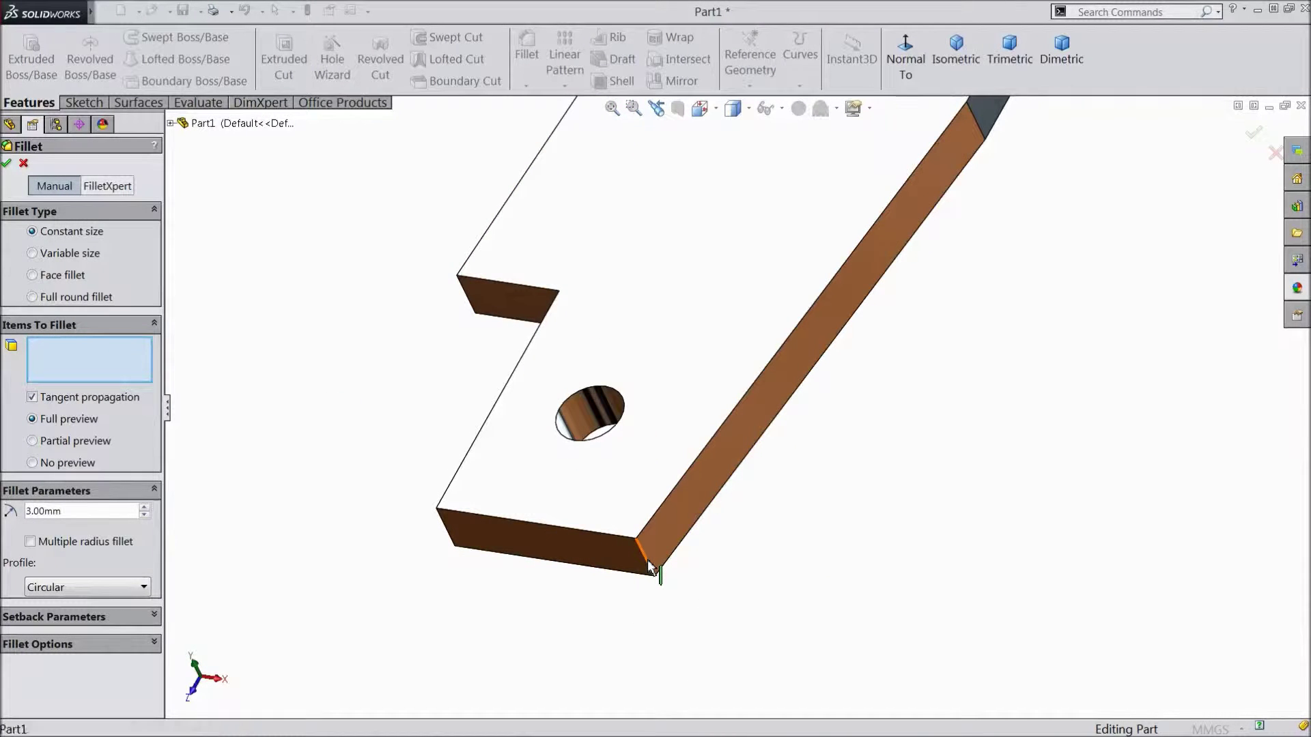
left_click(651, 565)
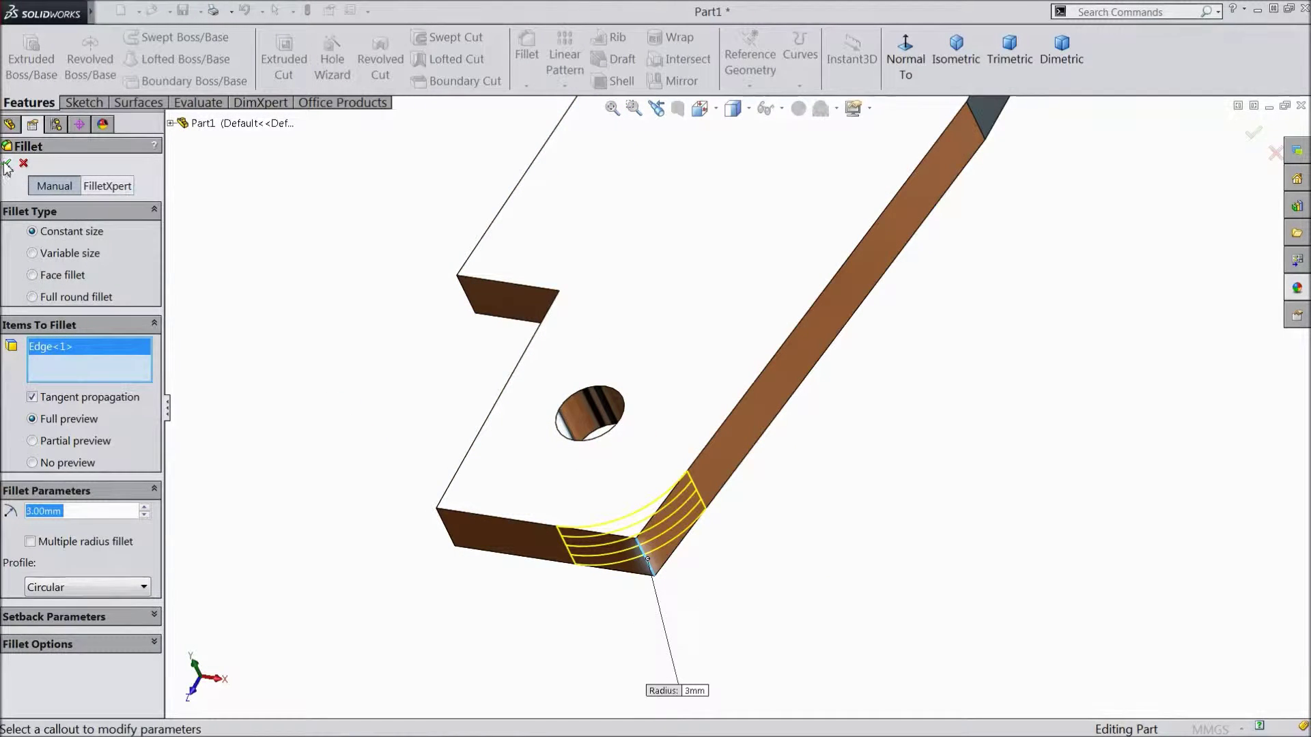
key("Return")
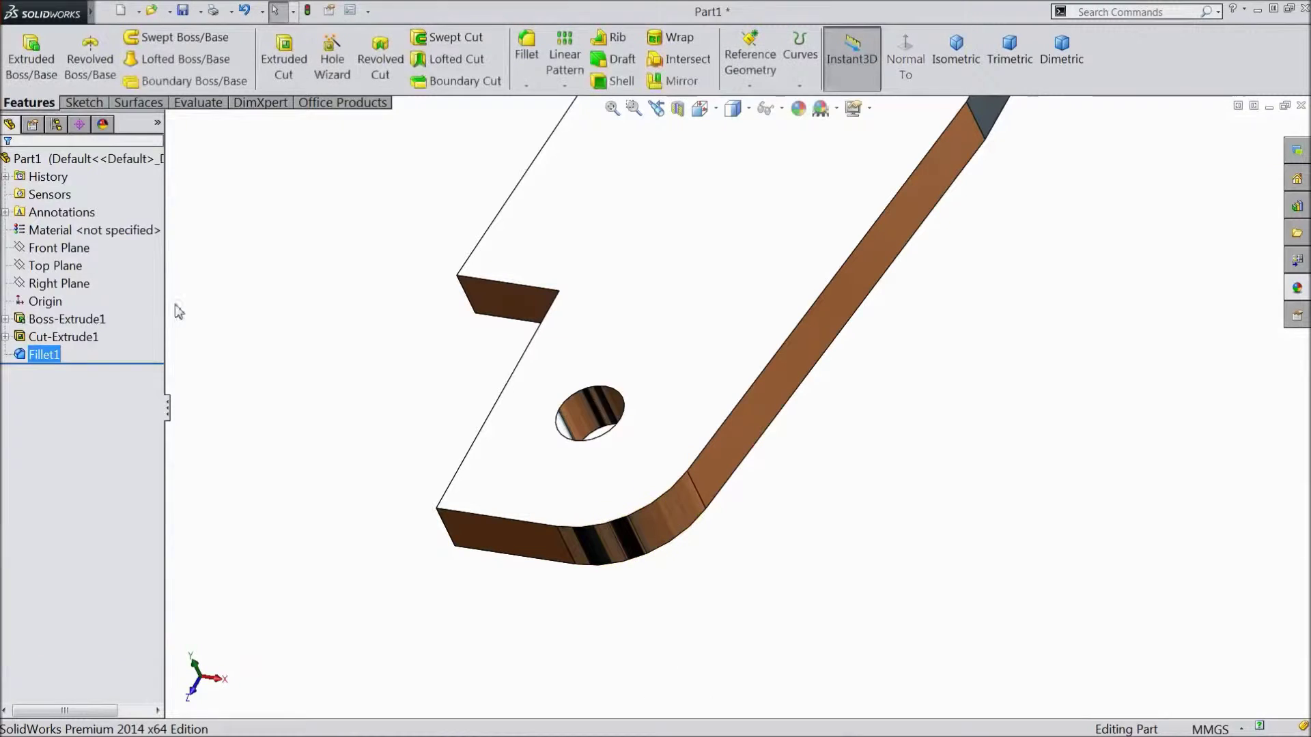
Step: Fillet the hole's top and bottom edges at 0.1 mm
left_click(527, 54)
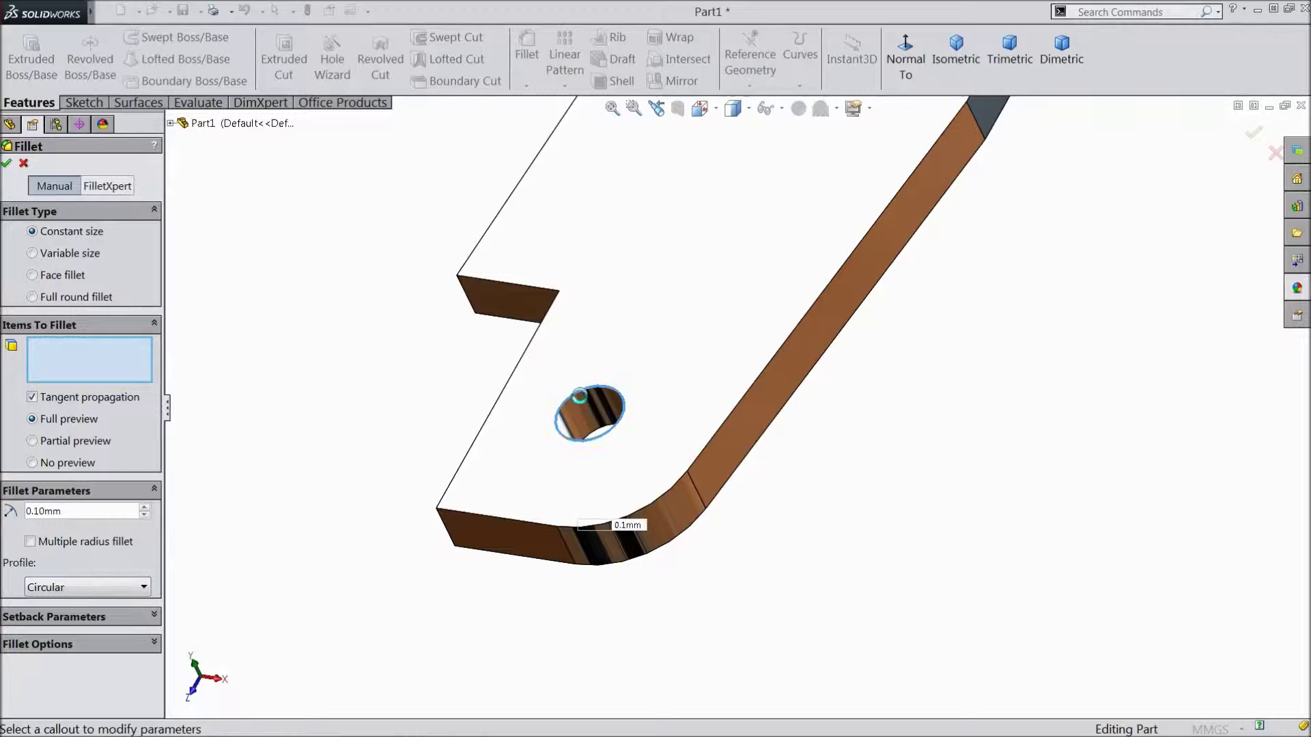
left_click(579, 396)
left_click(600, 435)
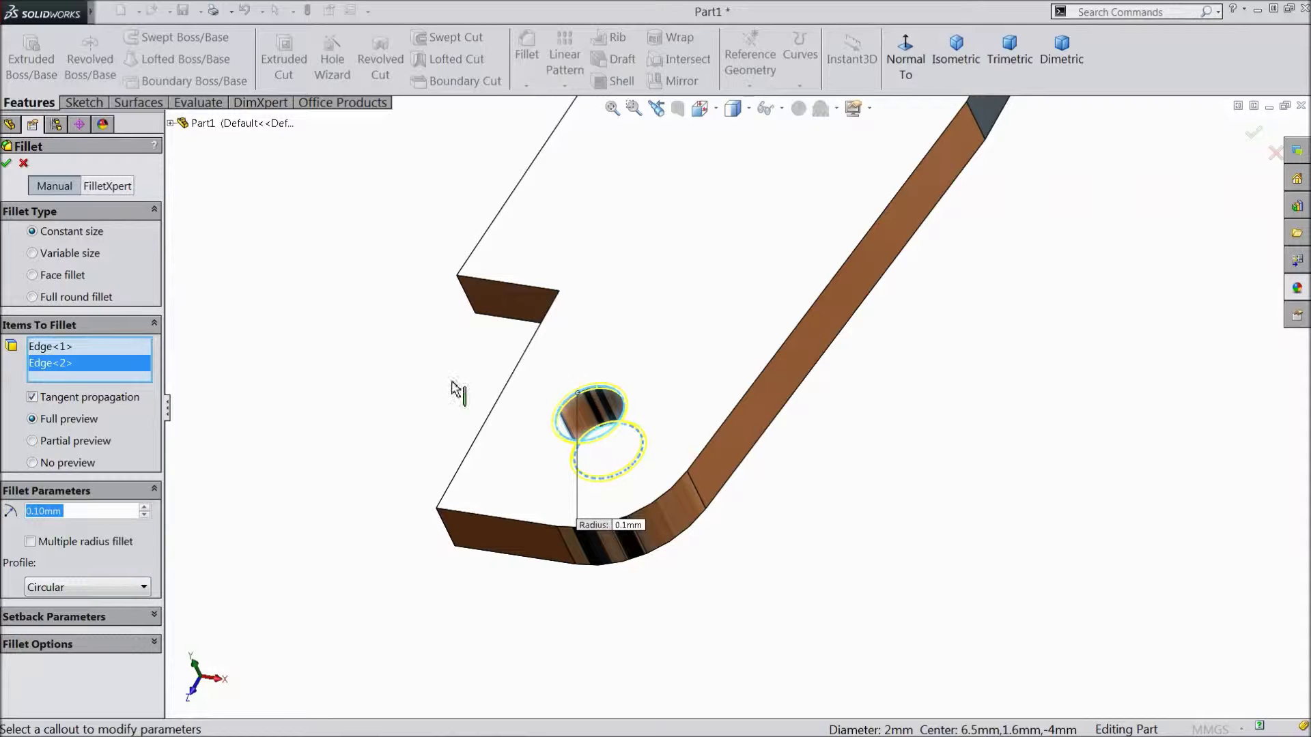
left_click(8, 163)
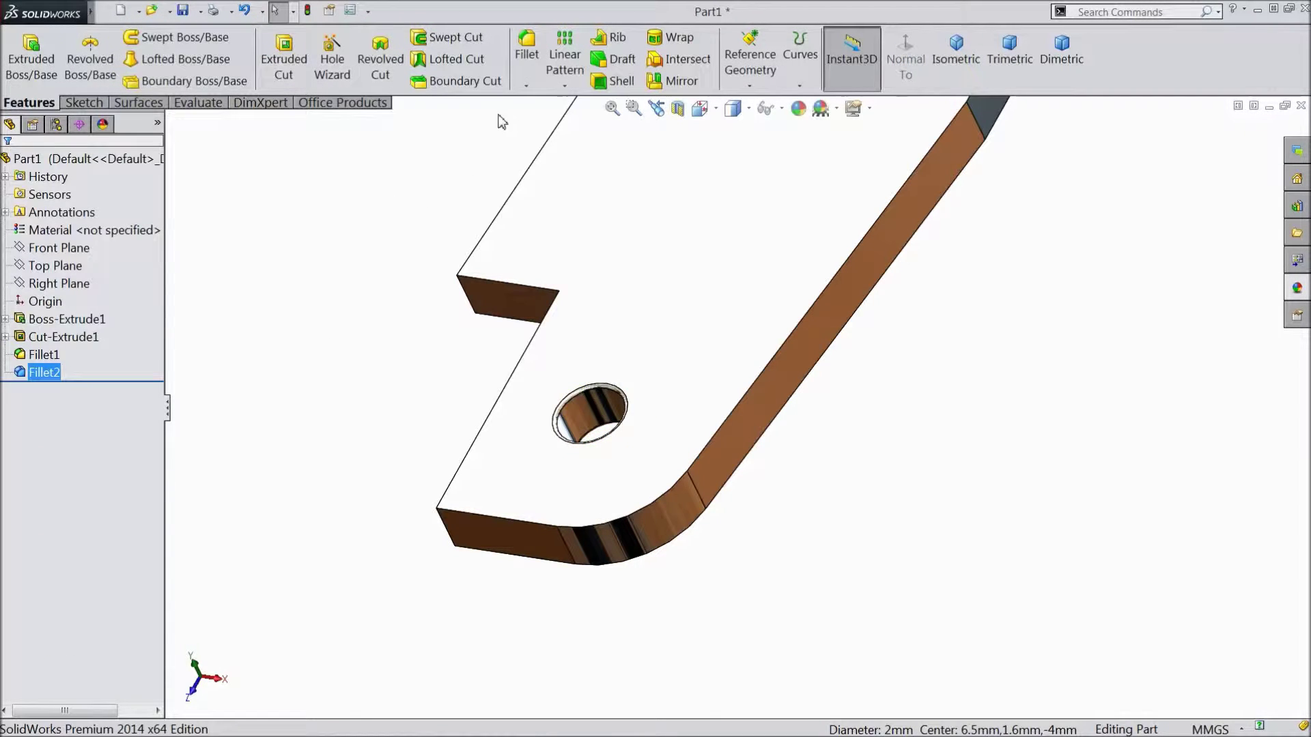
Step: Fillet the lower vertical, upper slanted and left corner notch edges at 0.25 mm
left_click(535, 63)
type("0.25mm")
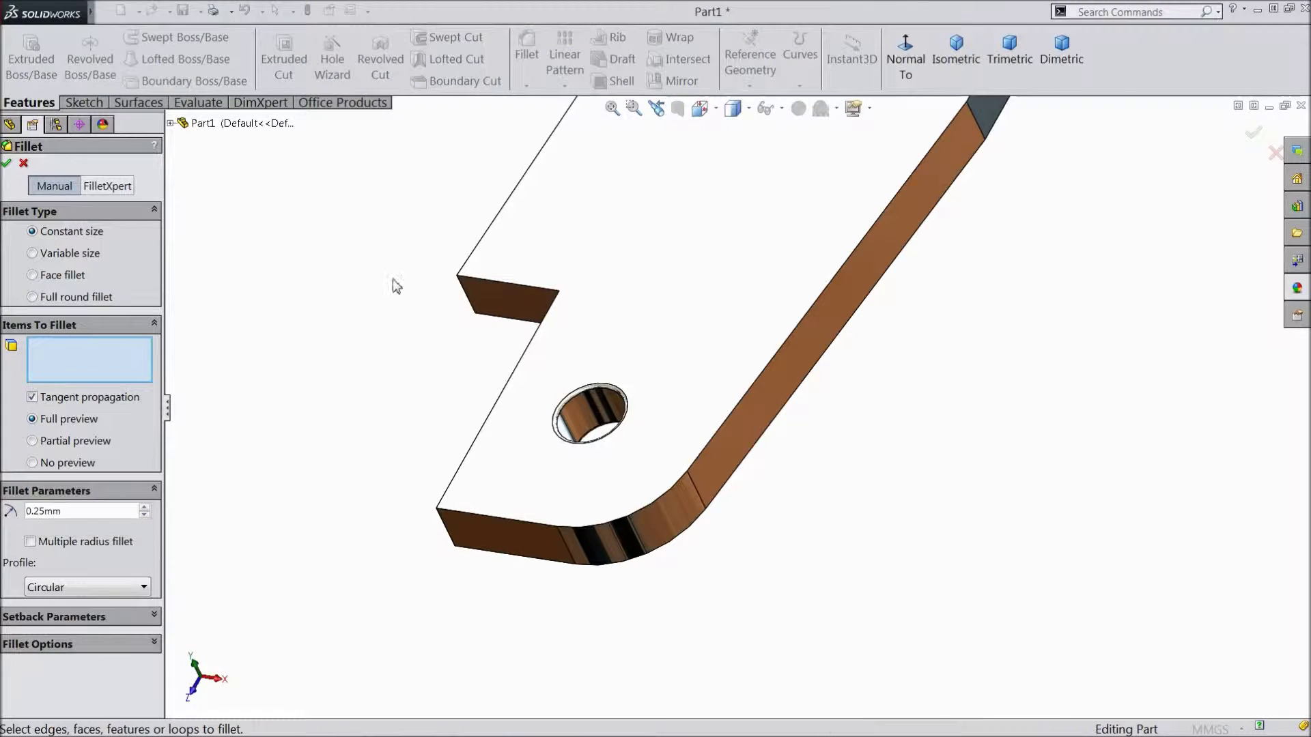
middle_click_drag(394, 286, 483, 369)
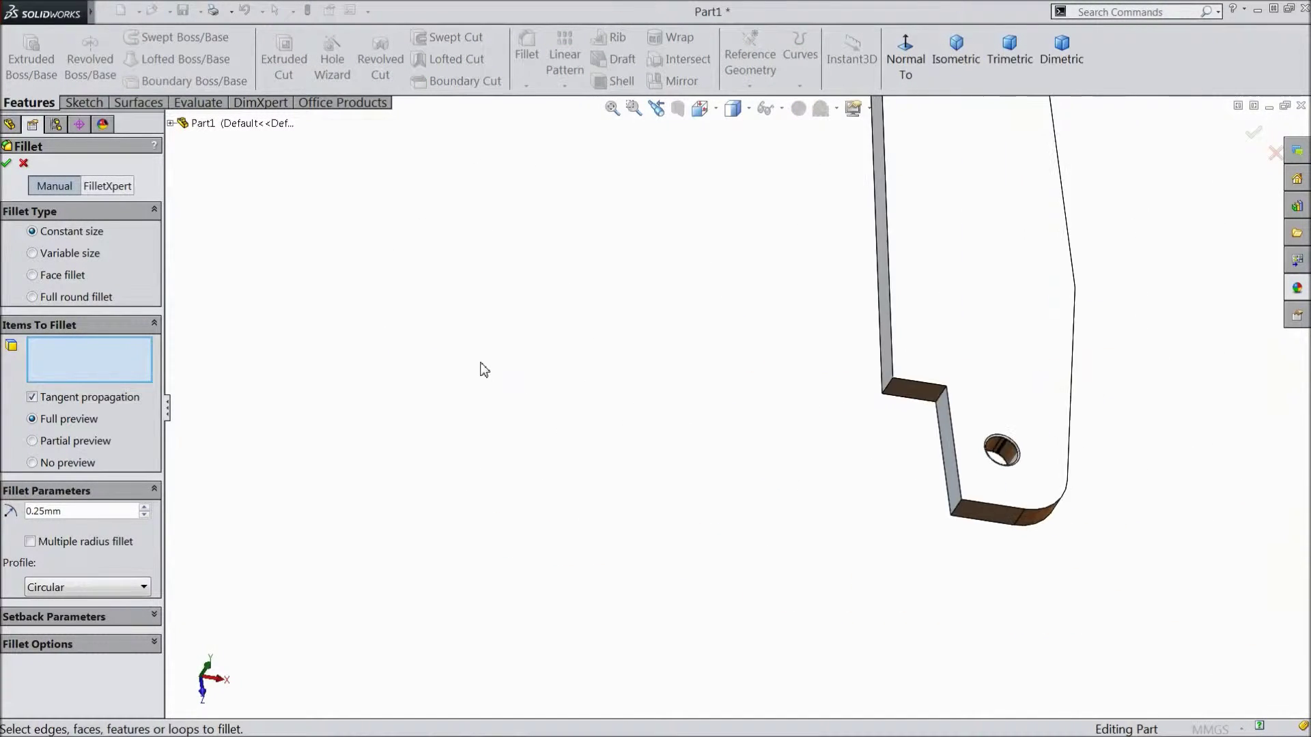
scroll(1113, 415, "down", 3)
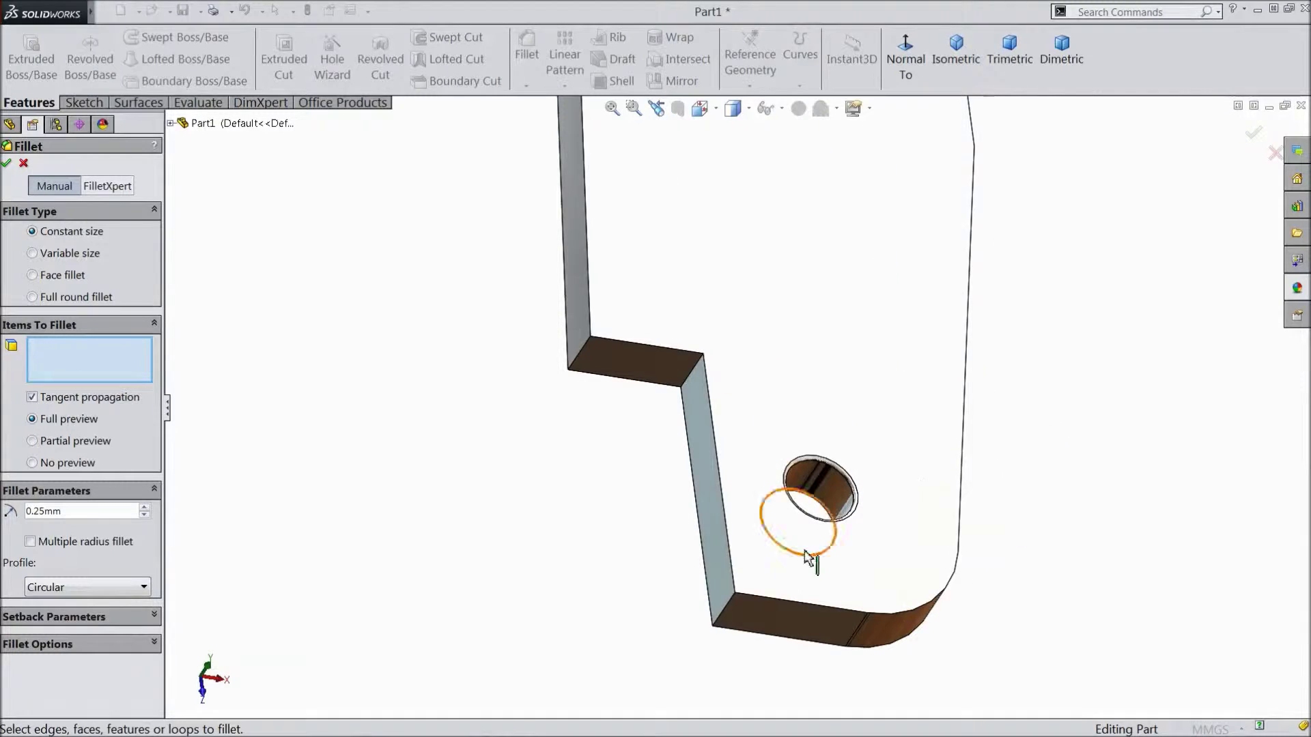
left_click(724, 621)
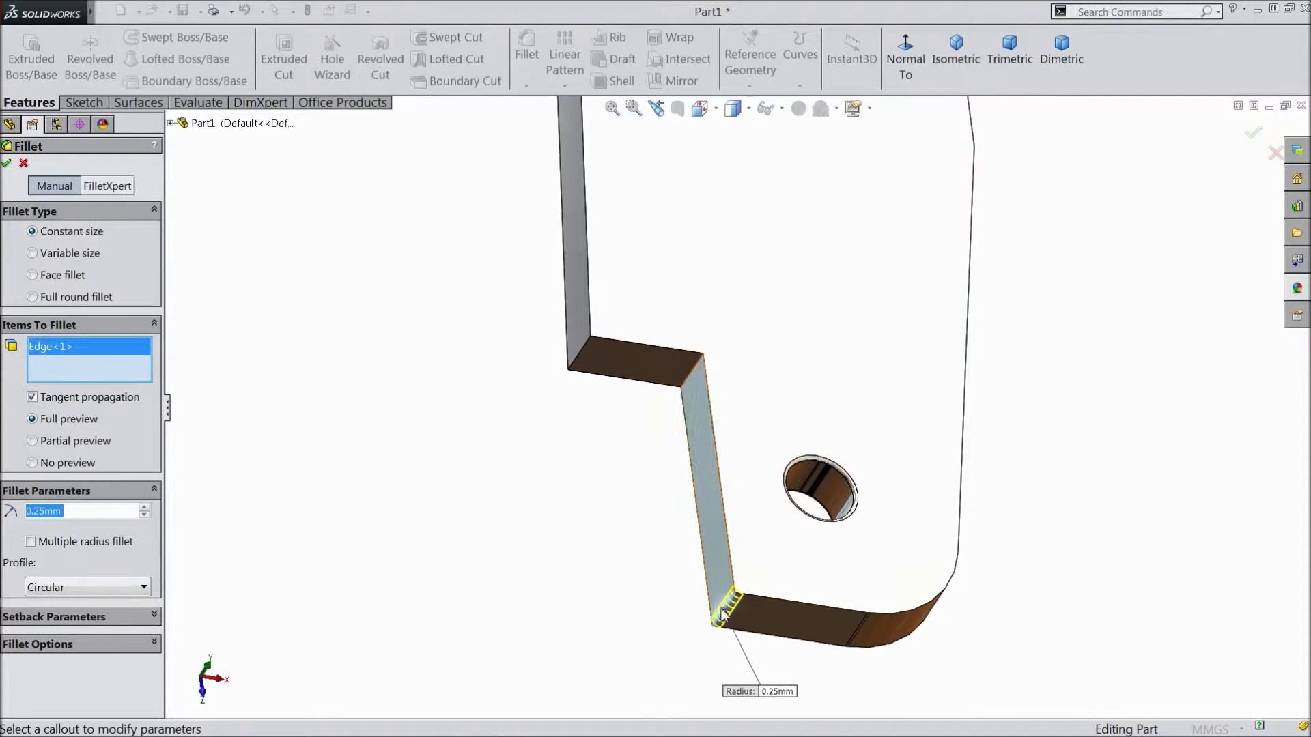
left_click(695, 373)
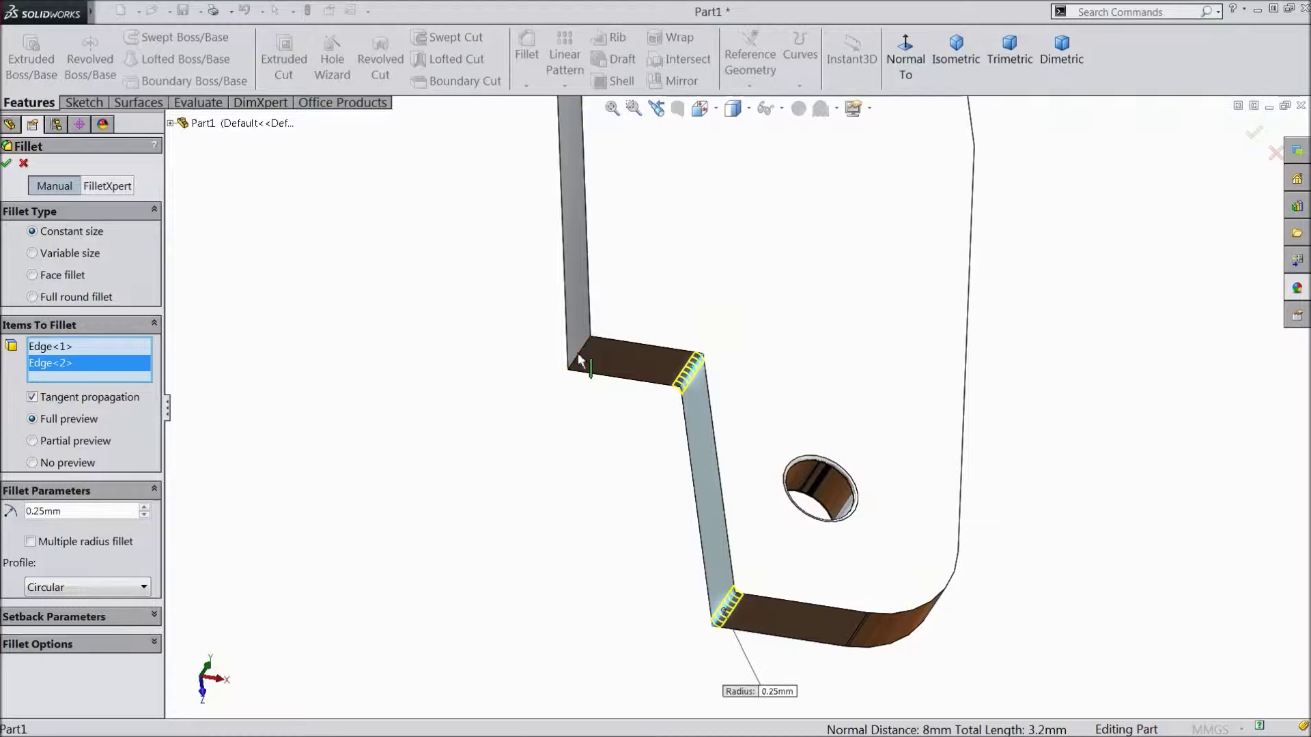
left_click(580, 362)
left_click(7, 163)
middle_click_drag(287, 406, 387, 430)
middle_click_drag(541, 441, 800, 312)
scroll(800, 312, "up", 4)
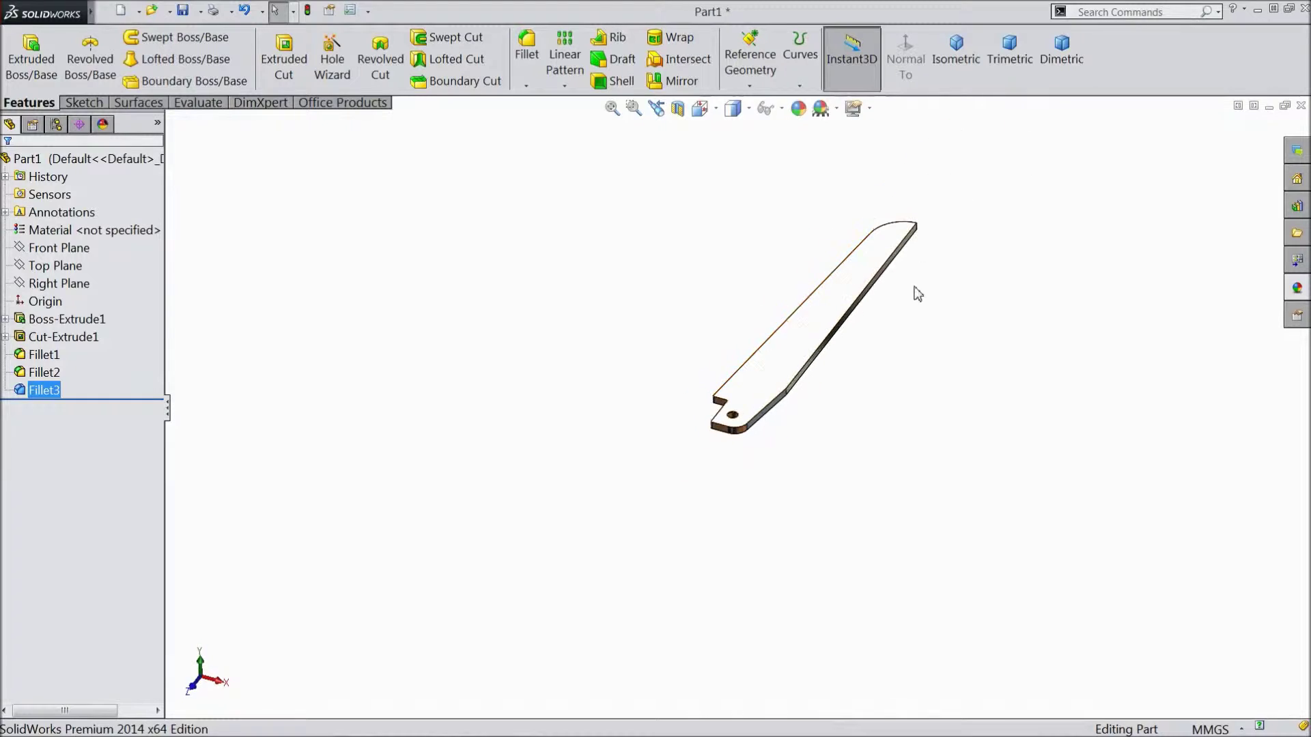
scroll(787, 290, "down", 3)
Step: Start a new sketch on the blade's flat top face, viewed face-on
left_click(739, 305)
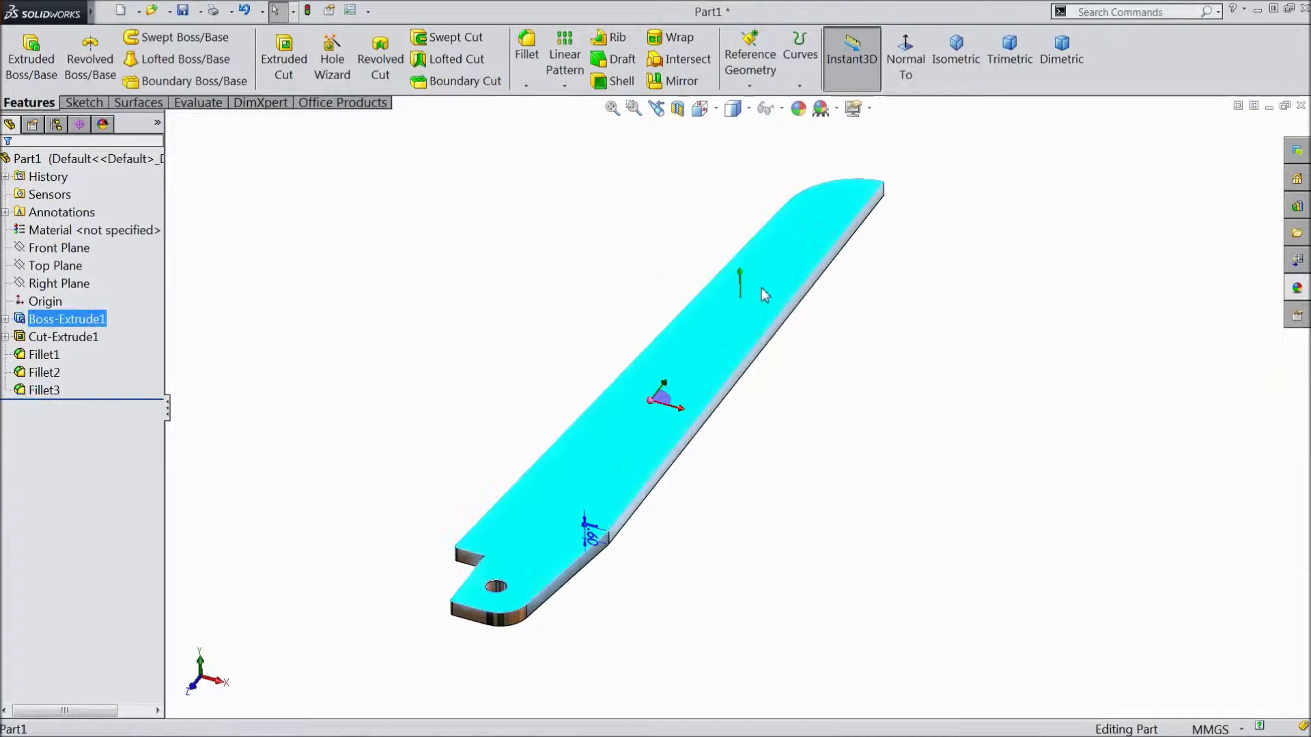
left_click(792, 256)
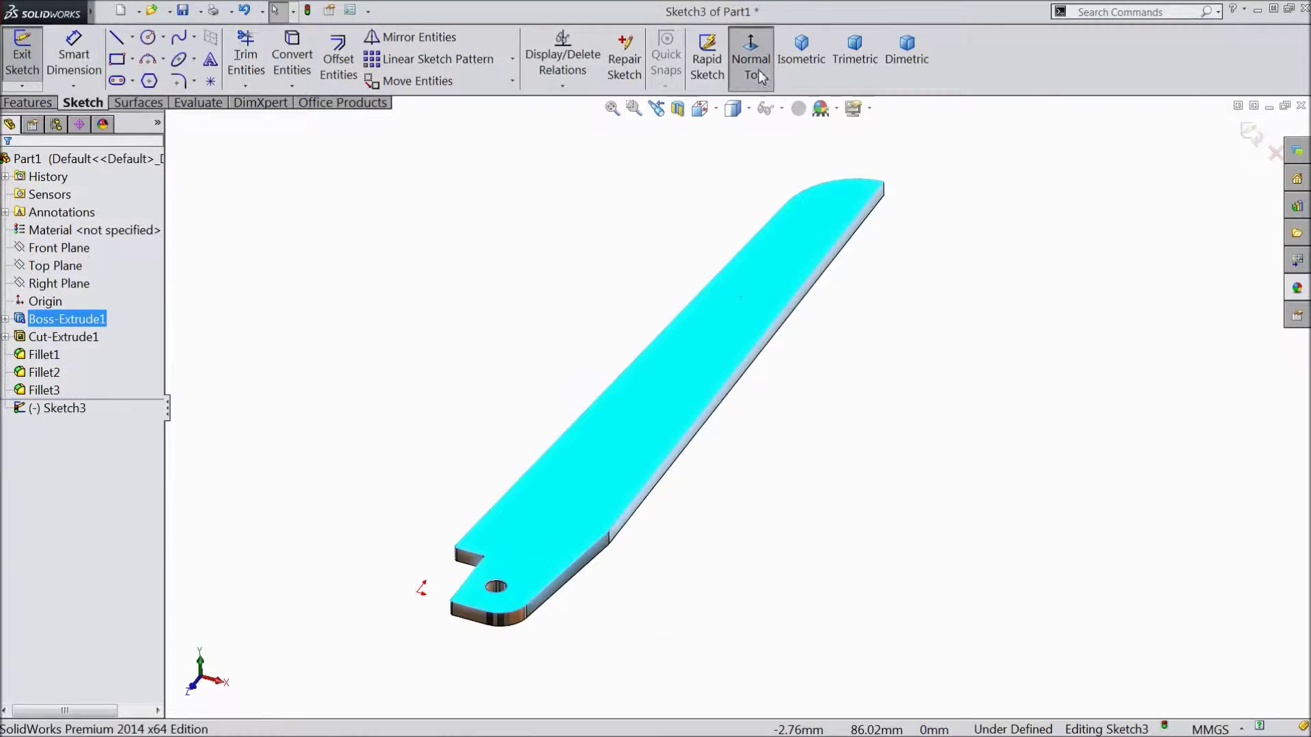
left_click(751, 69)
scroll(758, 273, "down", 5)
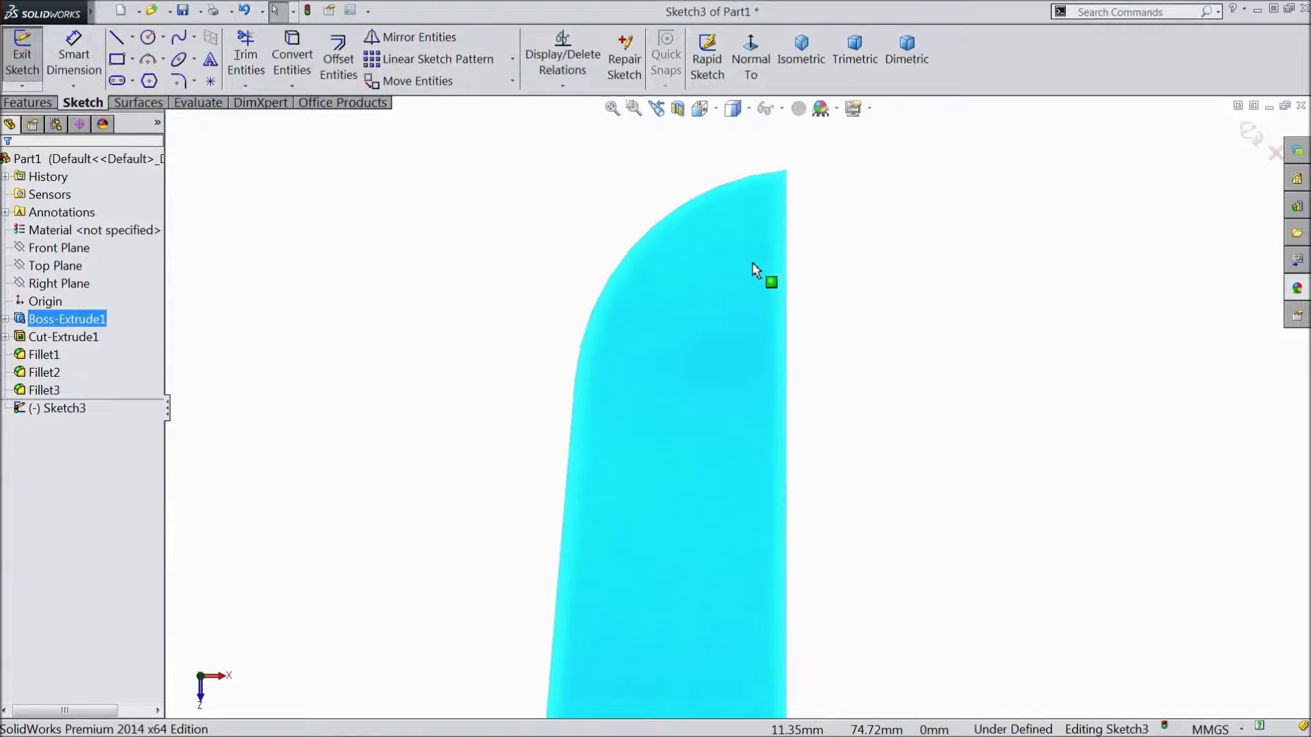
scroll(754, 270, "down", 1)
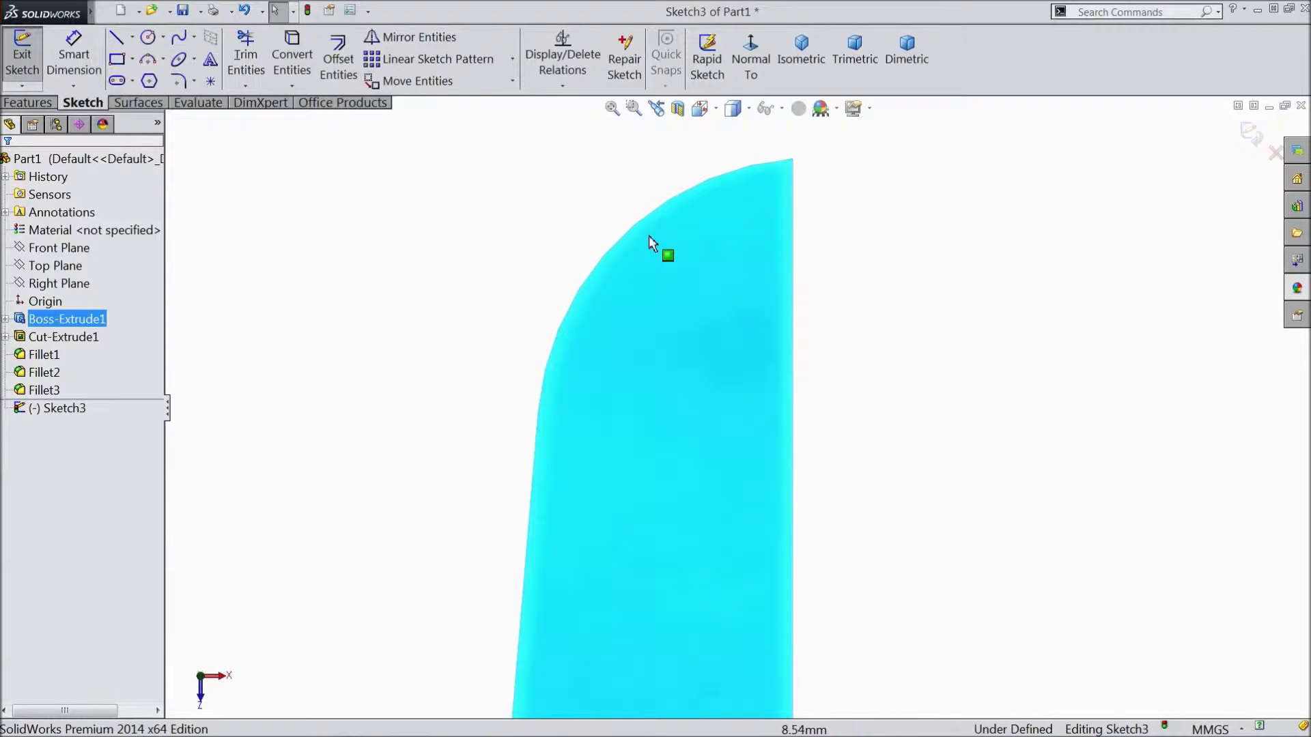
Step: Draw a closed trapezoid tooth outline with lines off the blade's straight edge
left_click(117, 39)
scroll(783, 369, "down", 2)
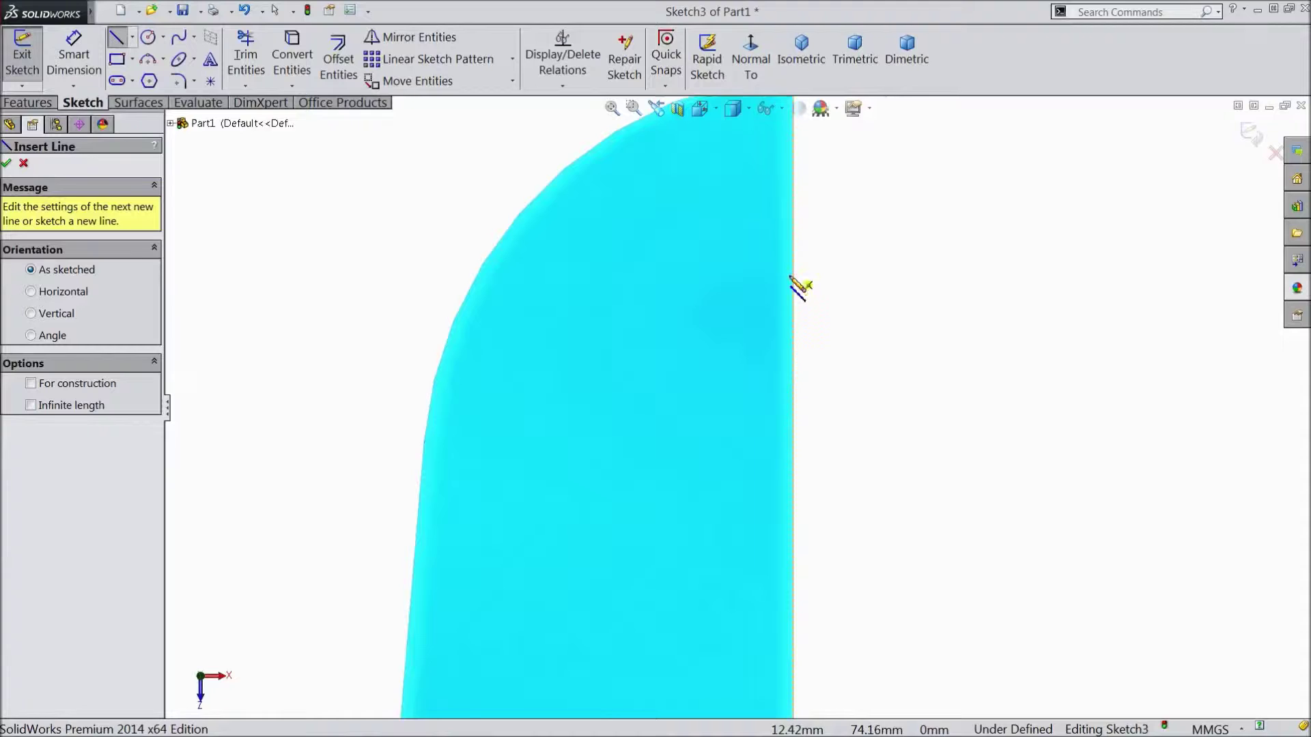
scroll(791, 278, "up", 1)
left_click(784, 276)
left_click(682, 334)
left_click(682, 401)
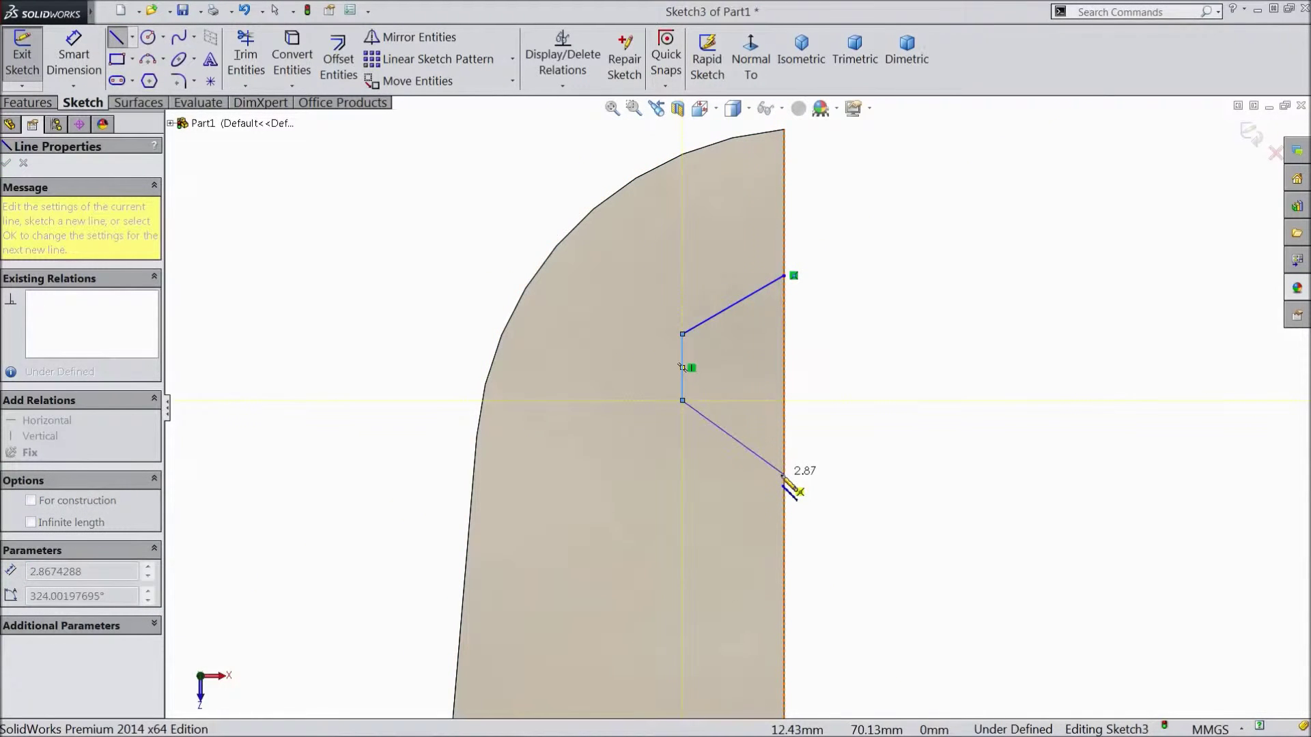
left_click(783, 475)
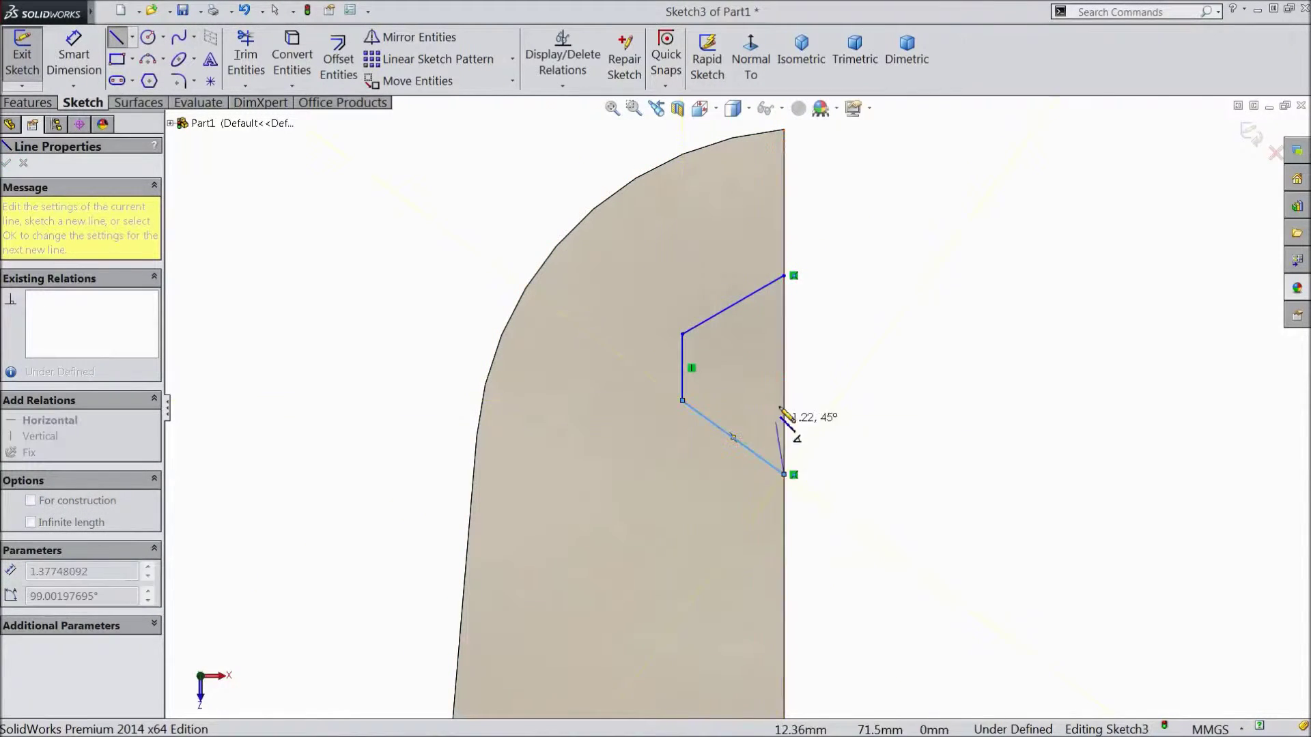
left_click(784, 276)
Step: Select the trapezoid's two slanted sides to make them equal
right_click(846, 303)
left_click(881, 196)
scroll(818, 354, "down", 1)
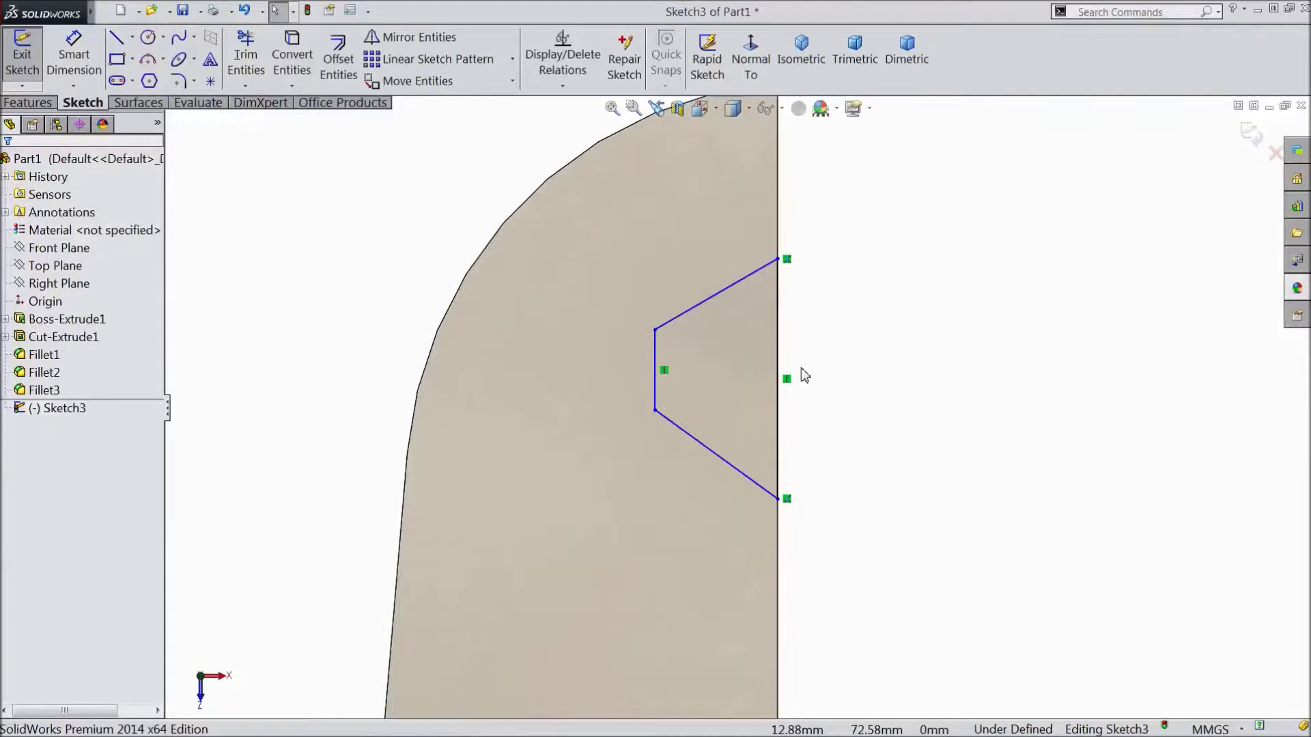
left_click(700, 303)
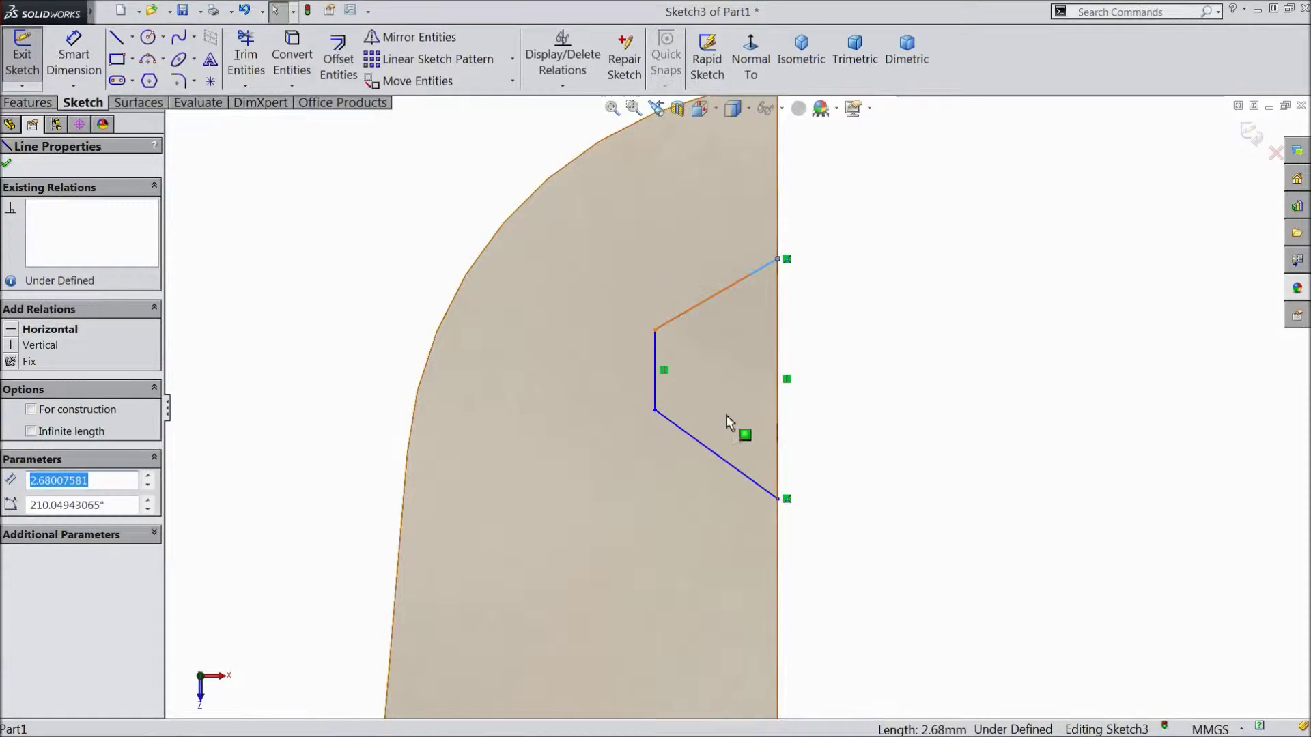
left_click(713, 460, "ctrl")
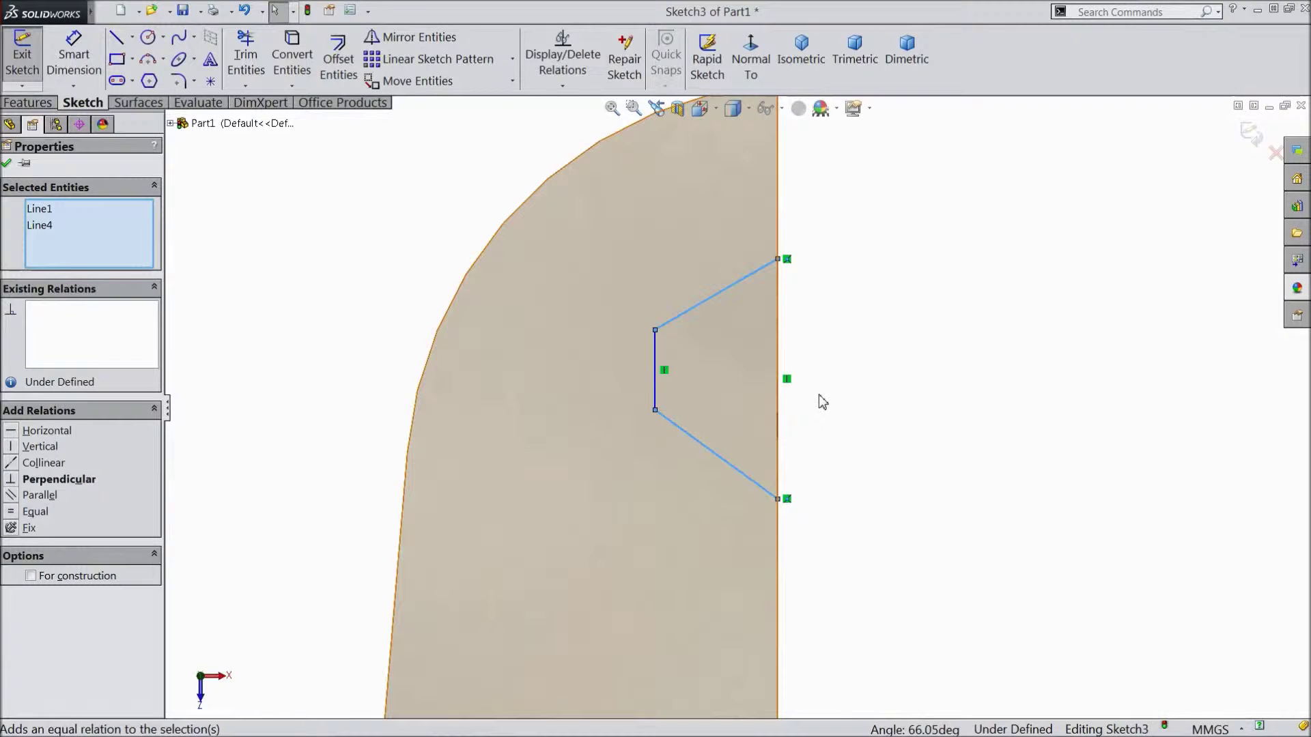
Step: Dimension the upper slanted line to 2.40 and the short vertical side to 1.00 mm
left_click(73, 55)
left_click(706, 300)
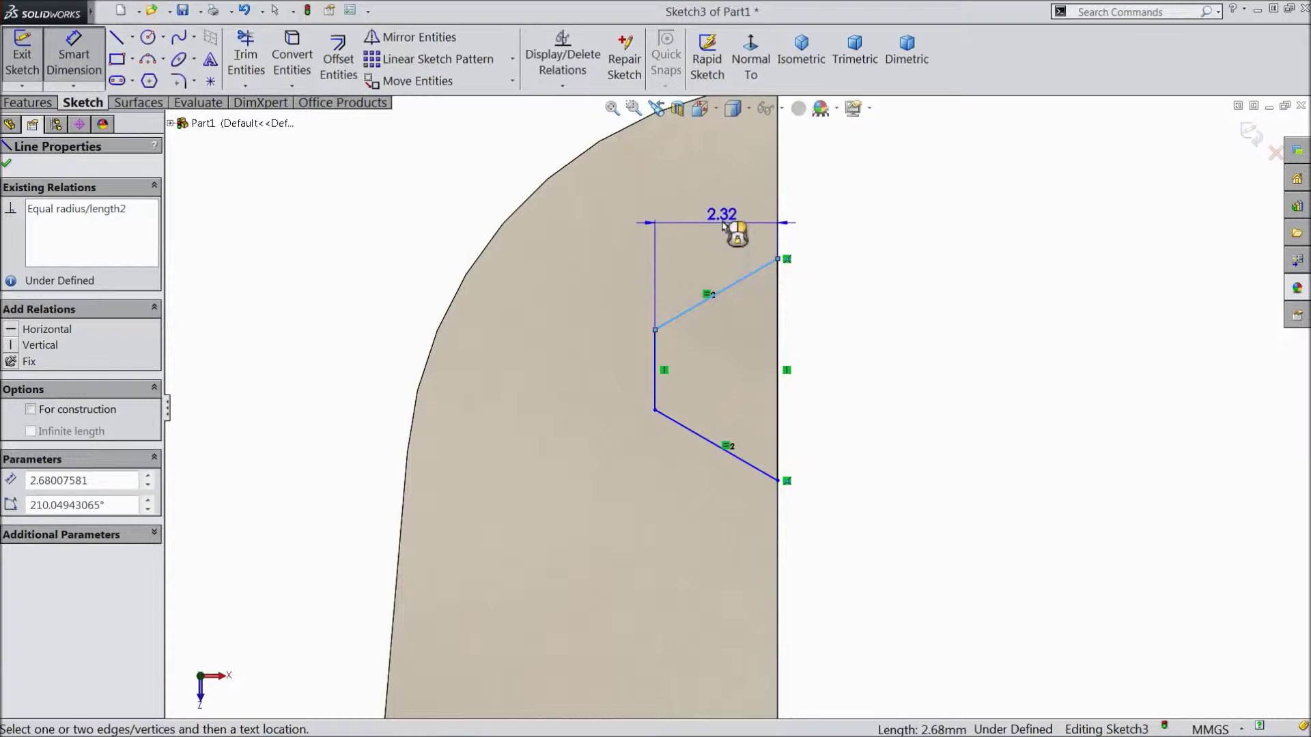
left_click(732, 220)
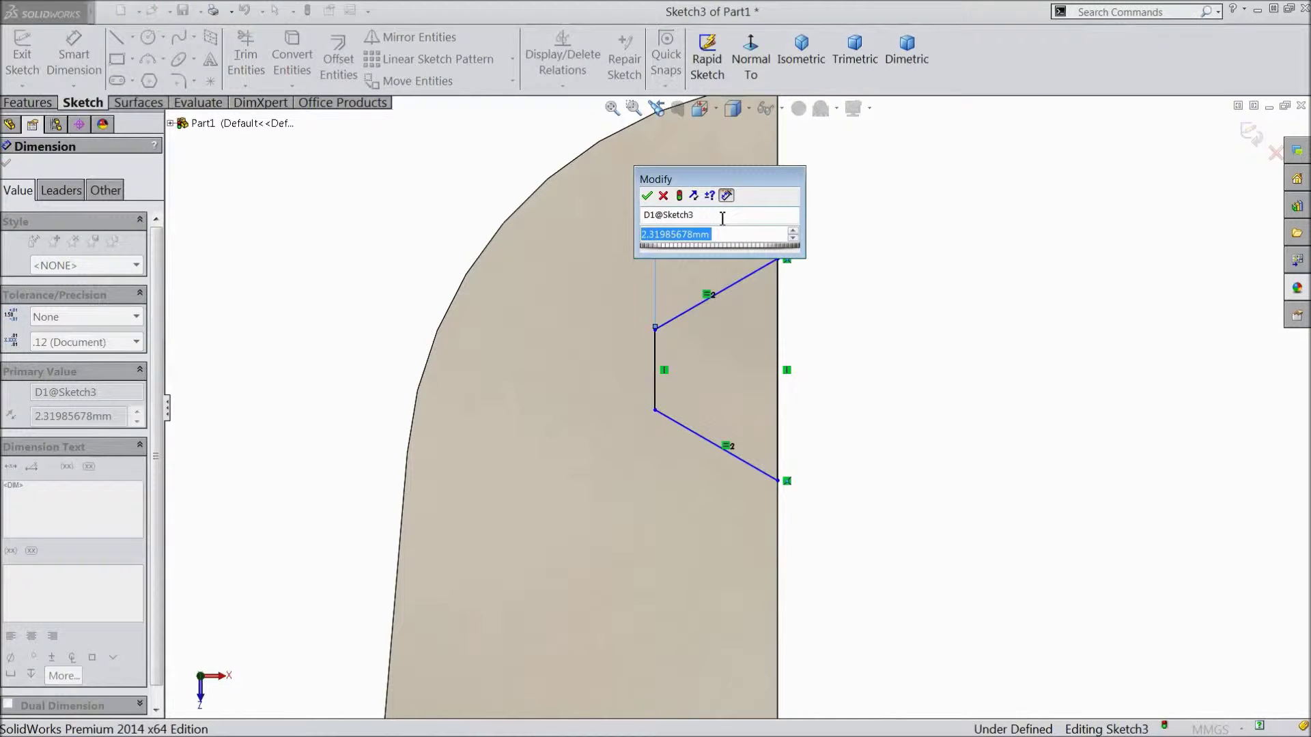
type("2.4")
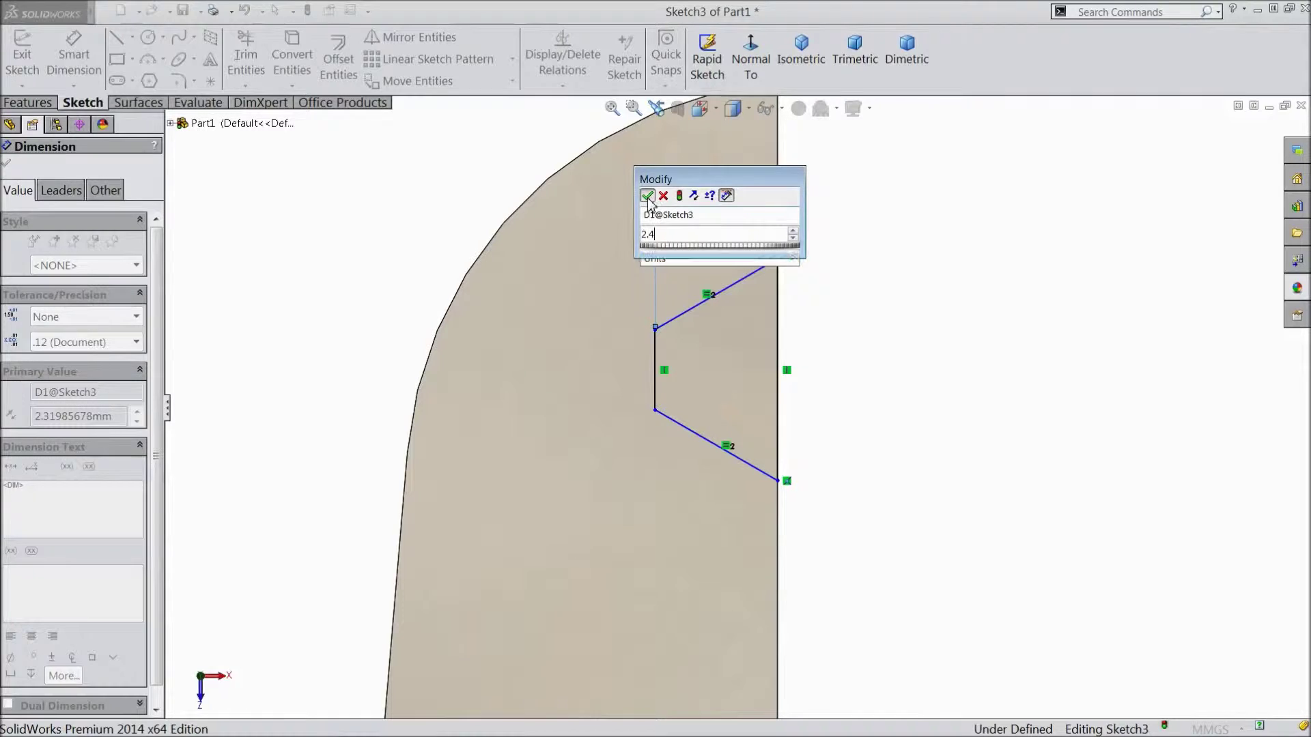
left_click(646, 196)
left_click(656, 372)
left_click(592, 377)
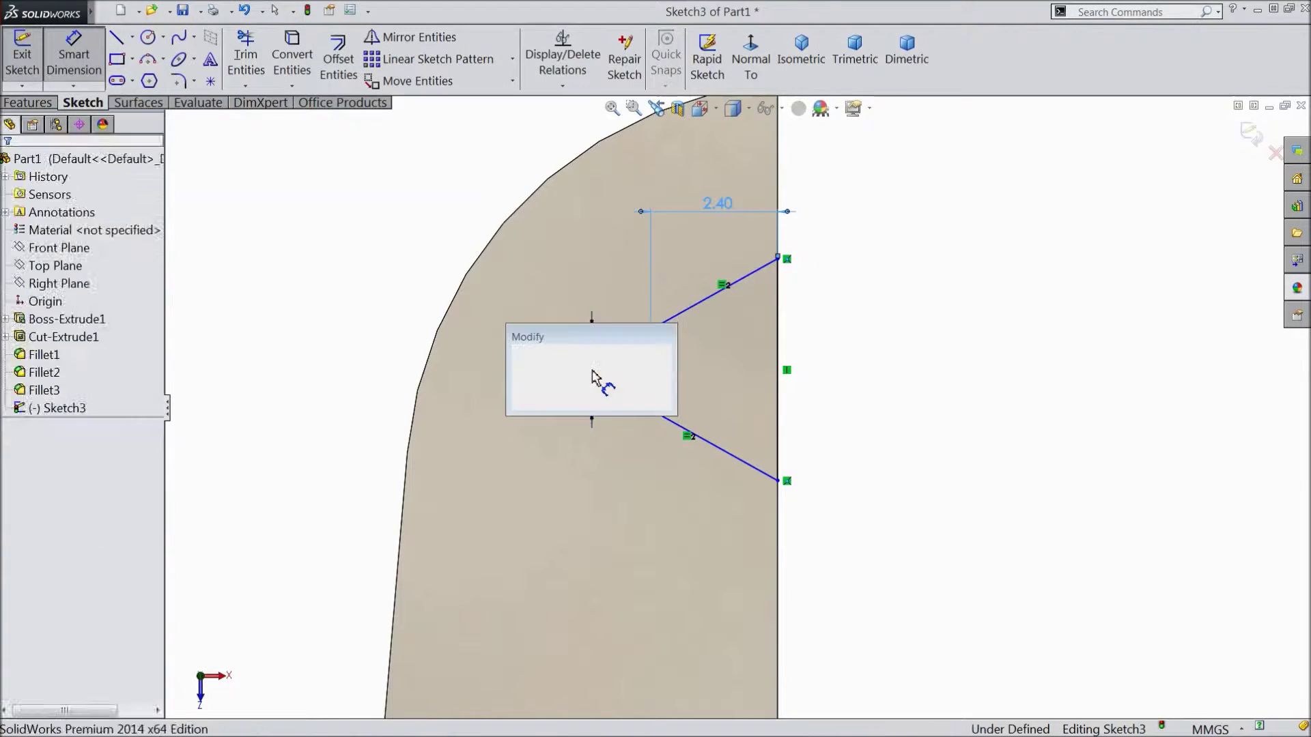
type("1")
left_click(518, 354)
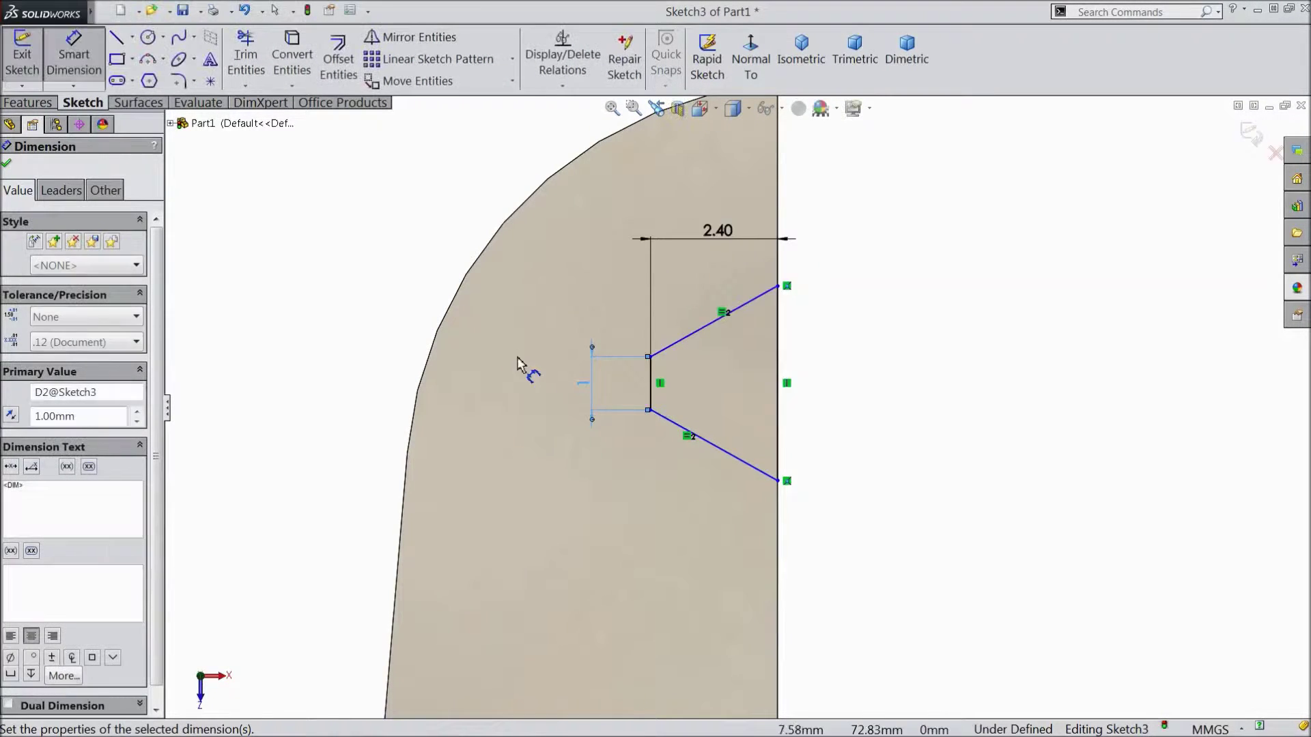
Step: Set the gap's open edge length to 2.75 mm
left_click(780, 379)
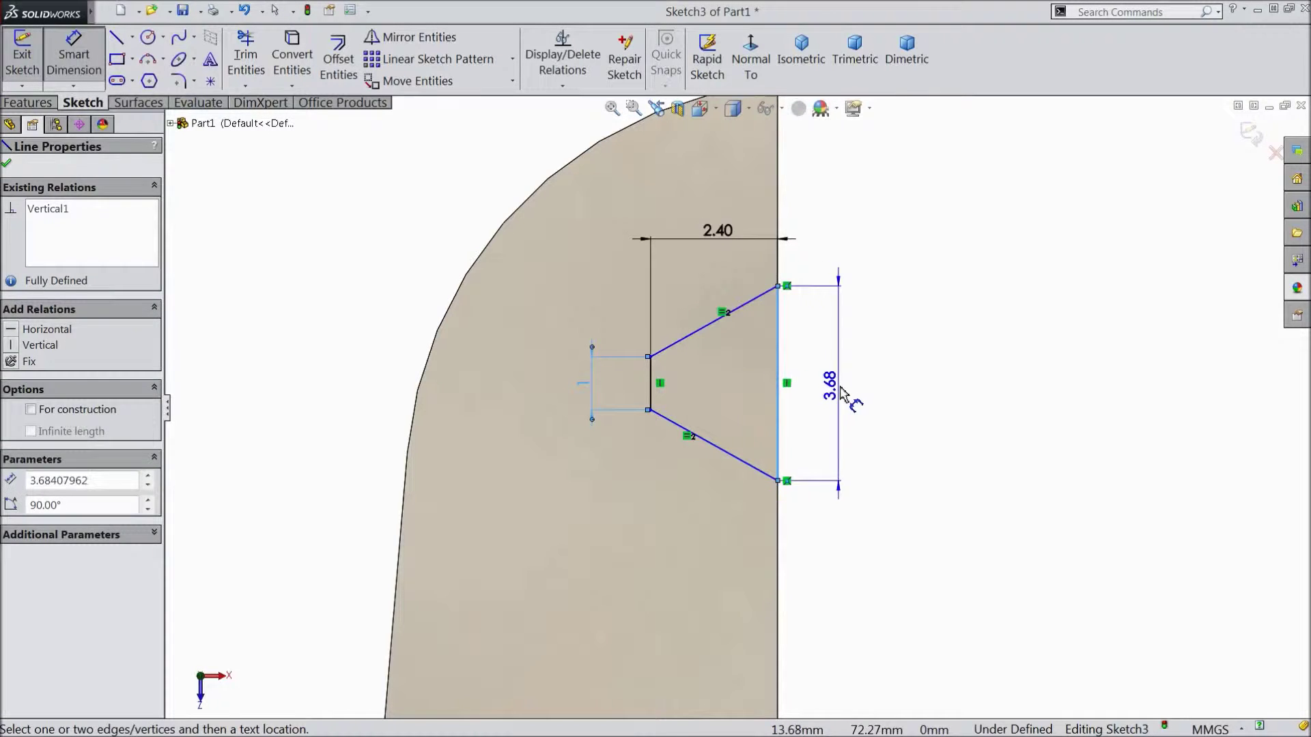
left_click(844, 389)
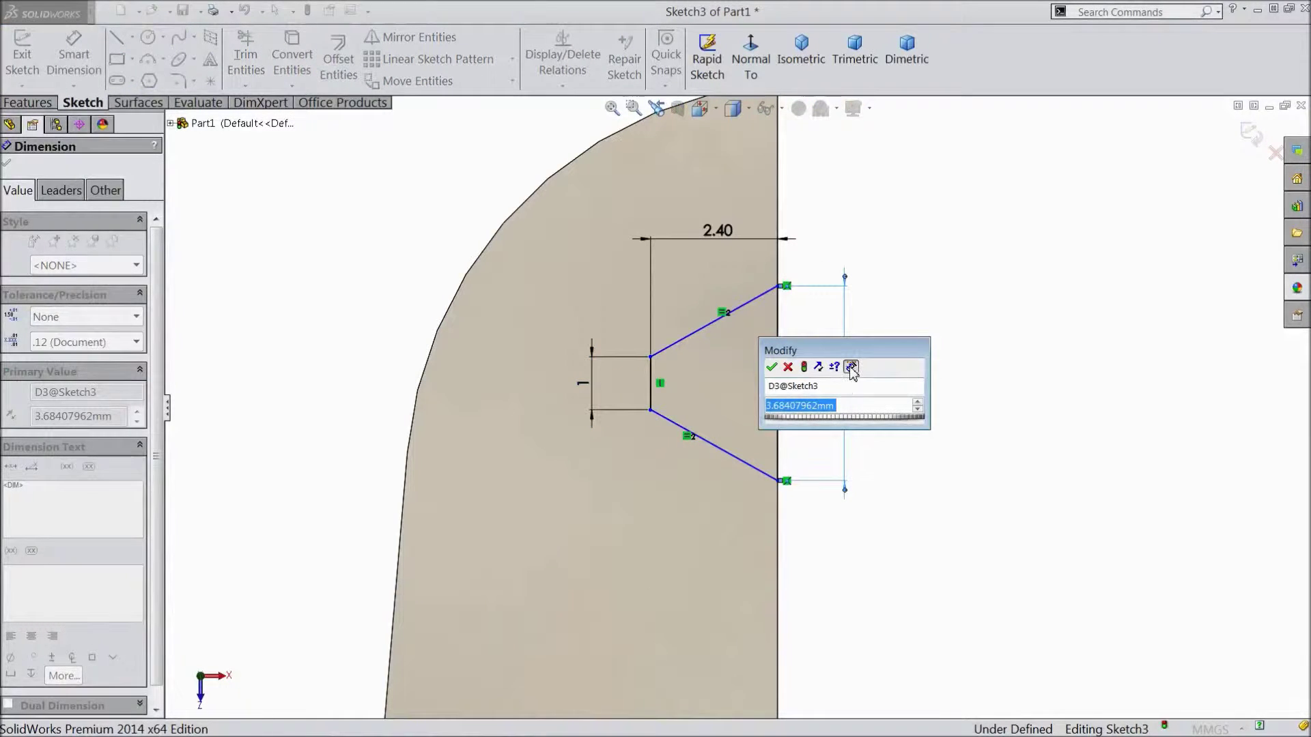
type("2.75")
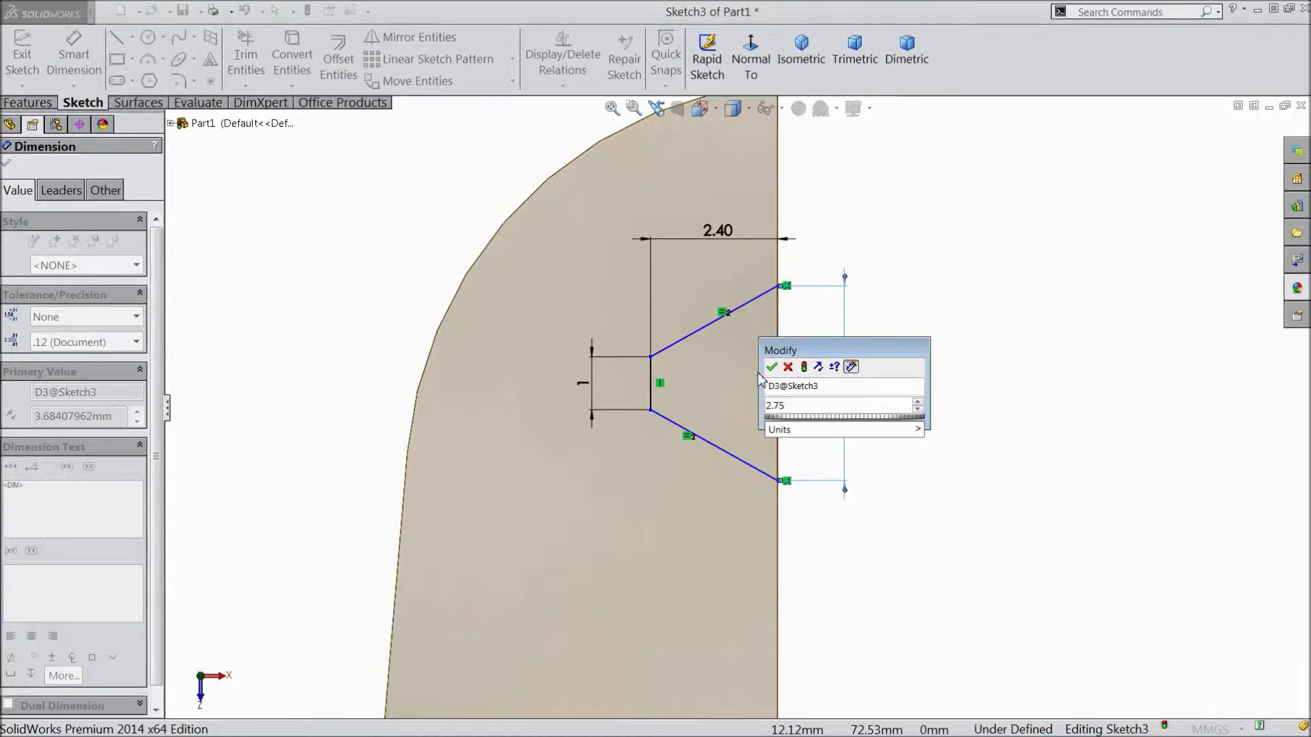
left_click(771, 367)
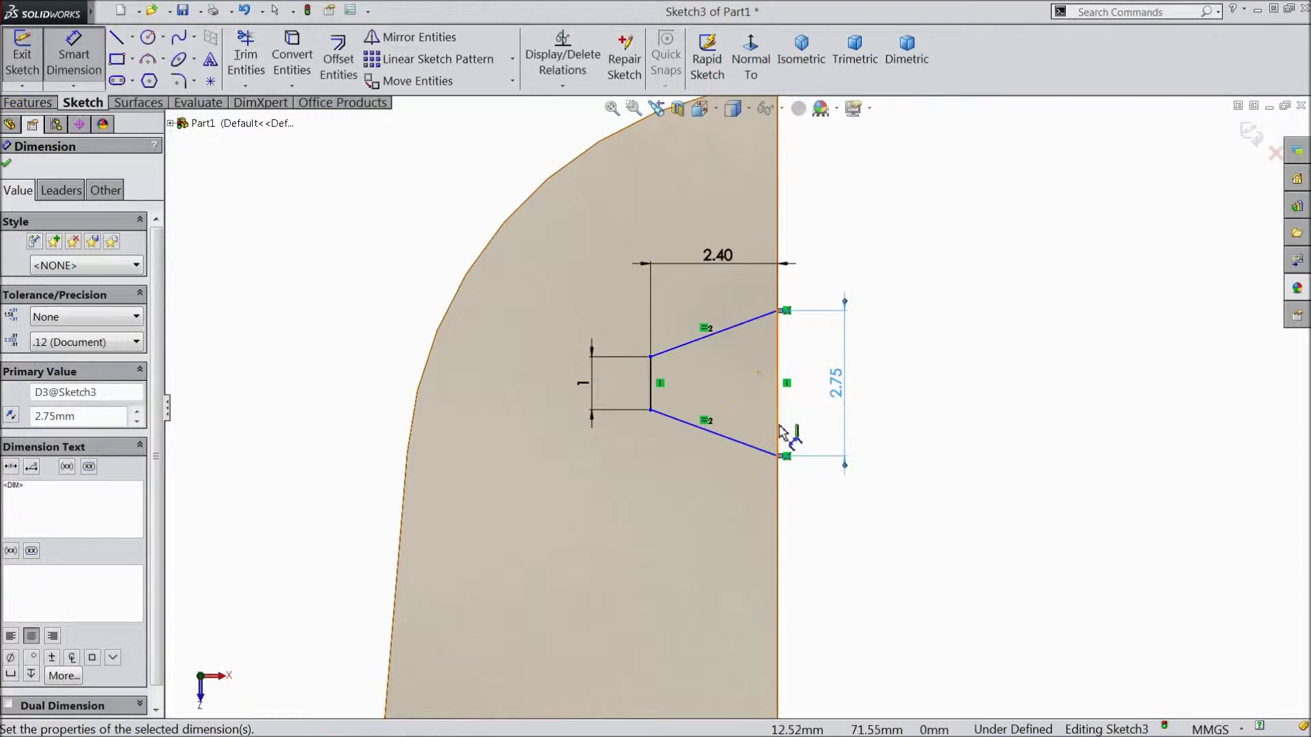
scroll(785, 437, "up", 1)
scroll(768, 341, "down", 3)
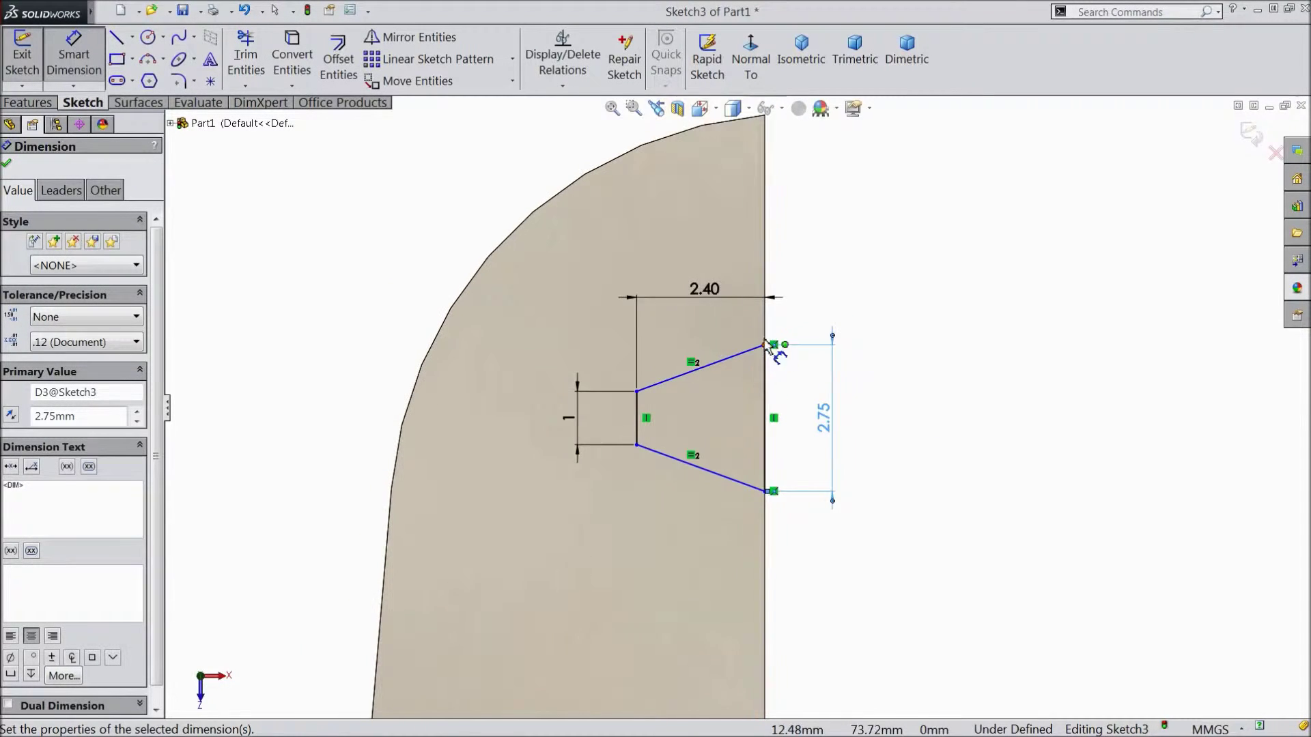
left_click(766, 353)
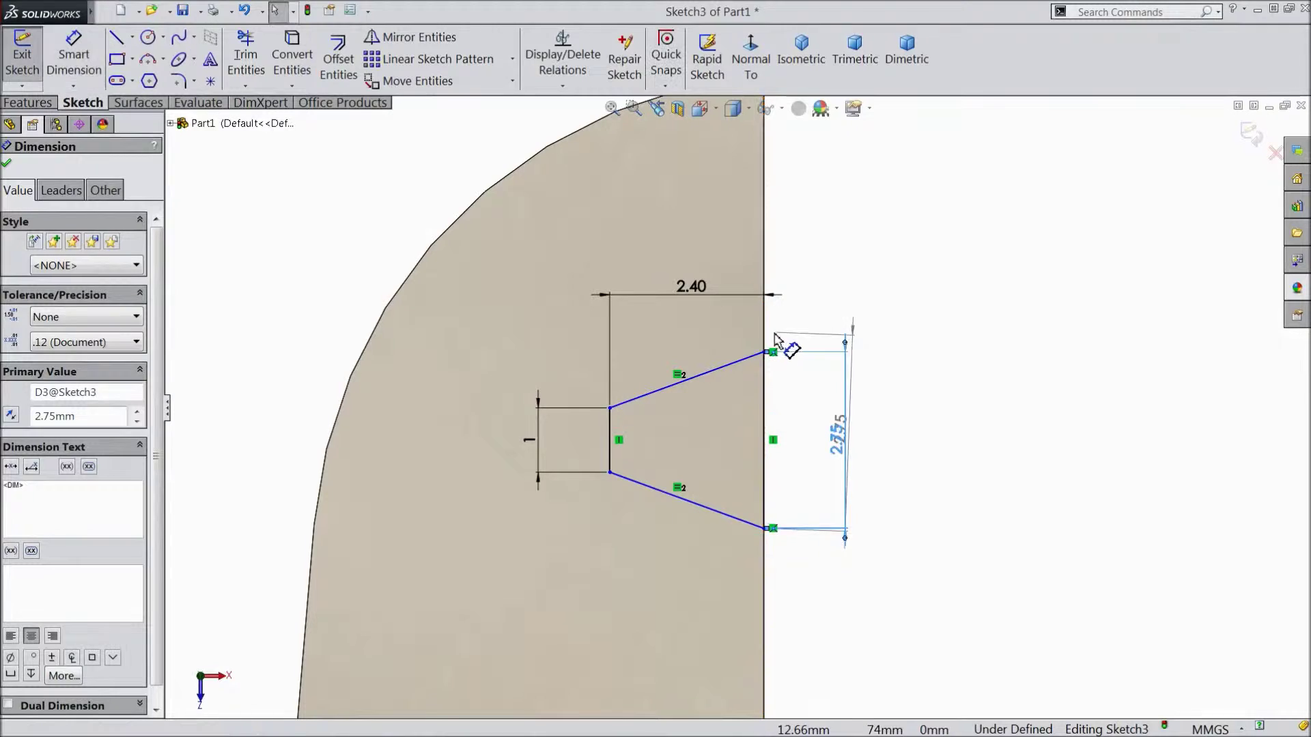
scroll(781, 219, "up", 2)
key("Escape")
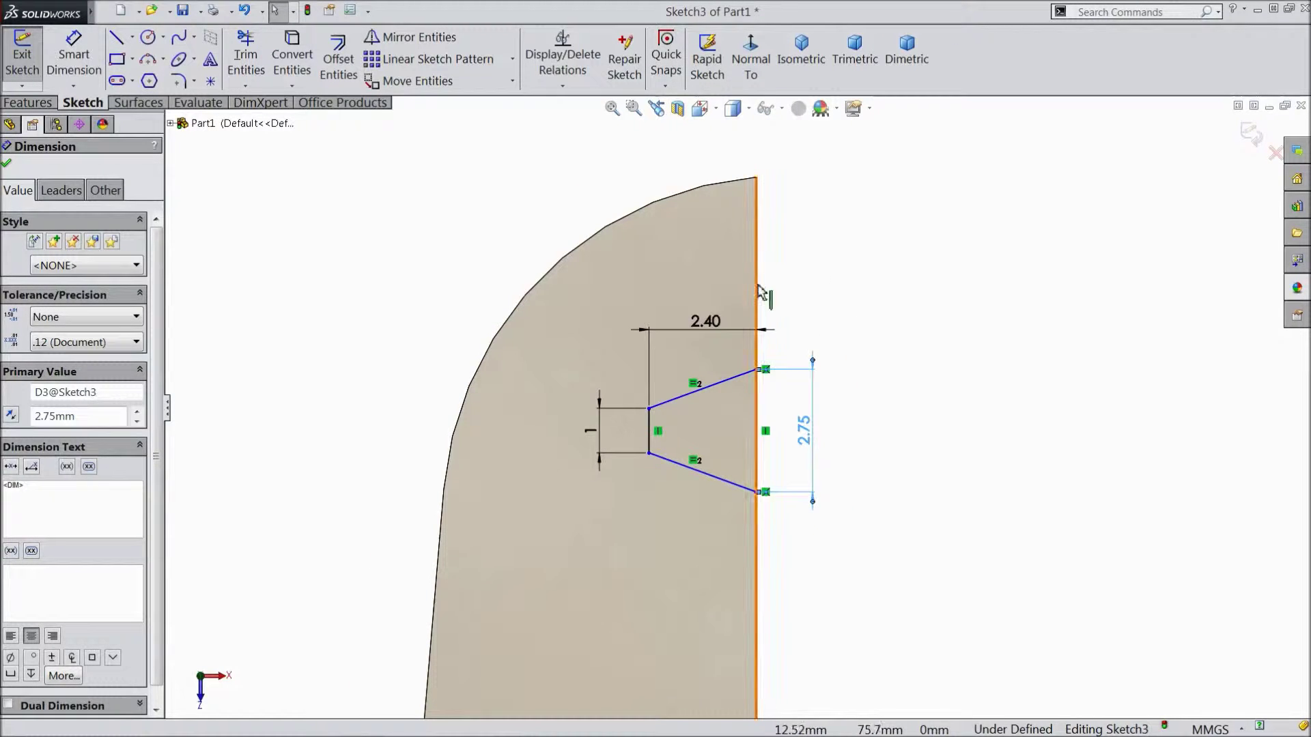
left_click(756, 371)
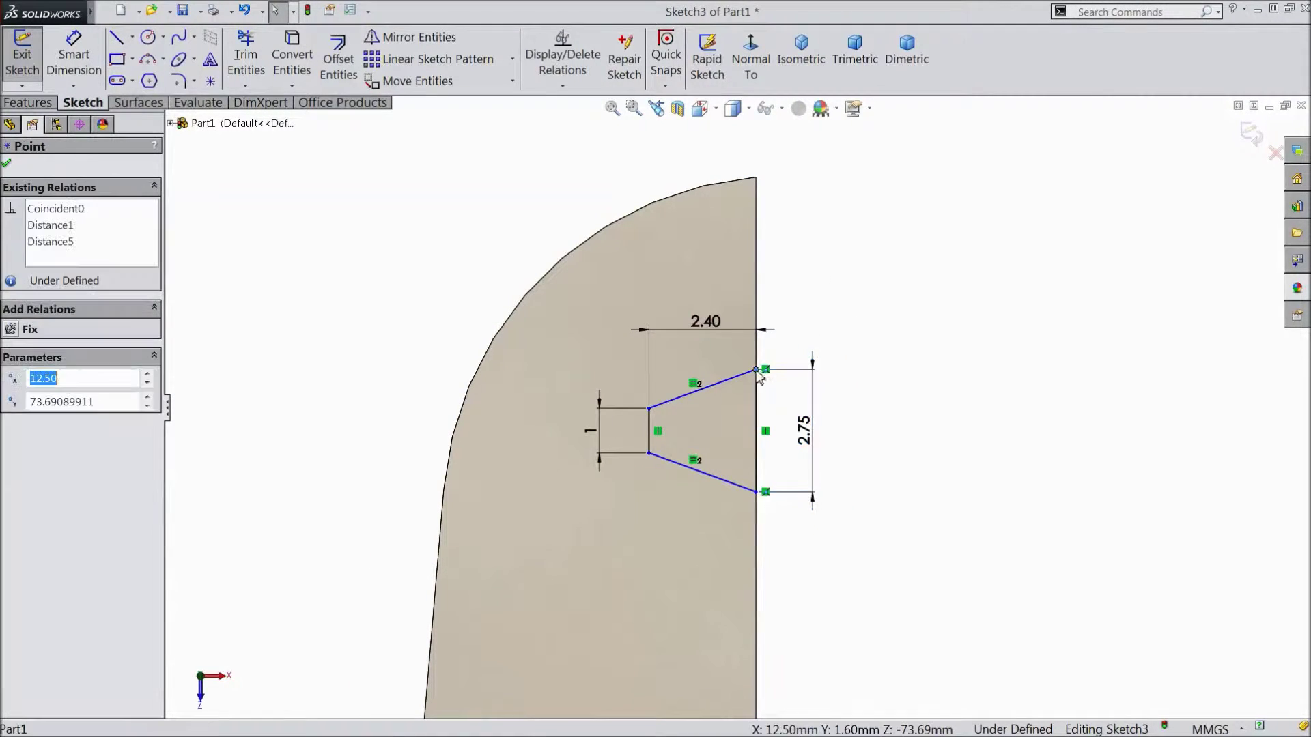
key("Escape")
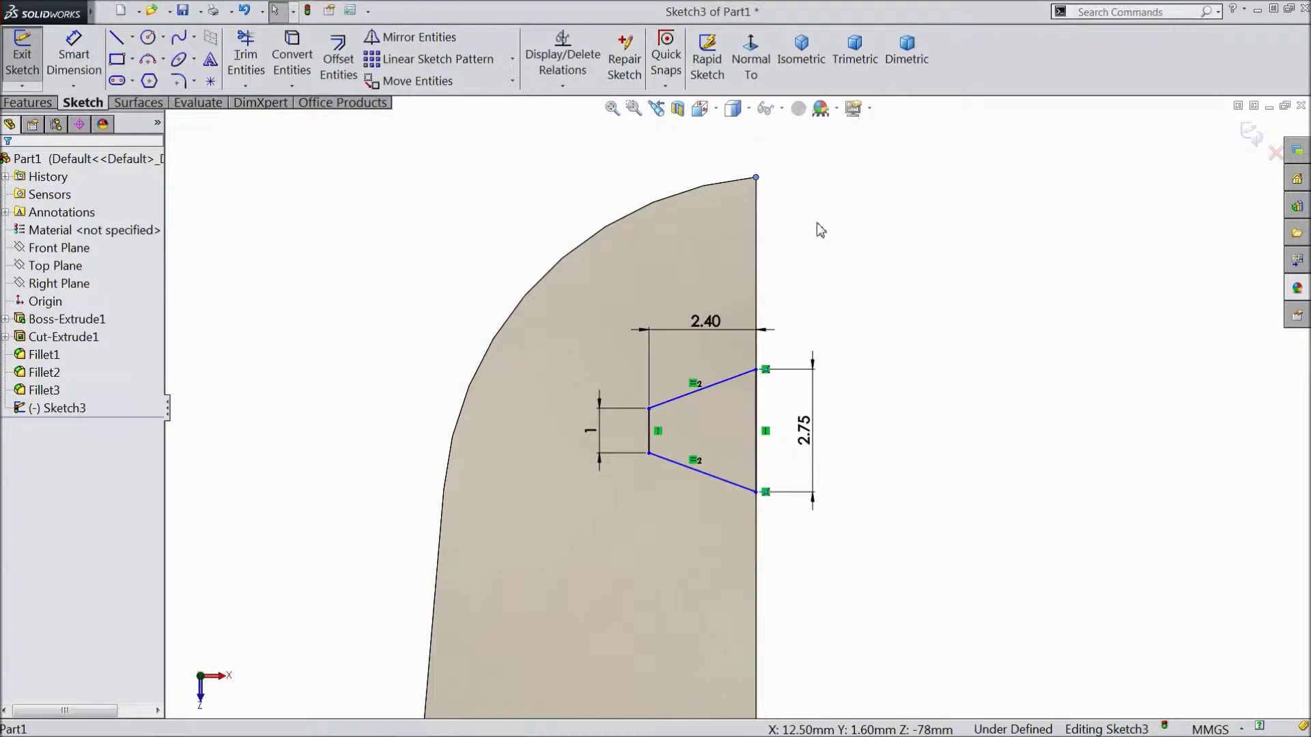
Step: Dimension the gap's top corner 5 mm below the blade's top corner
left_click(74, 55)
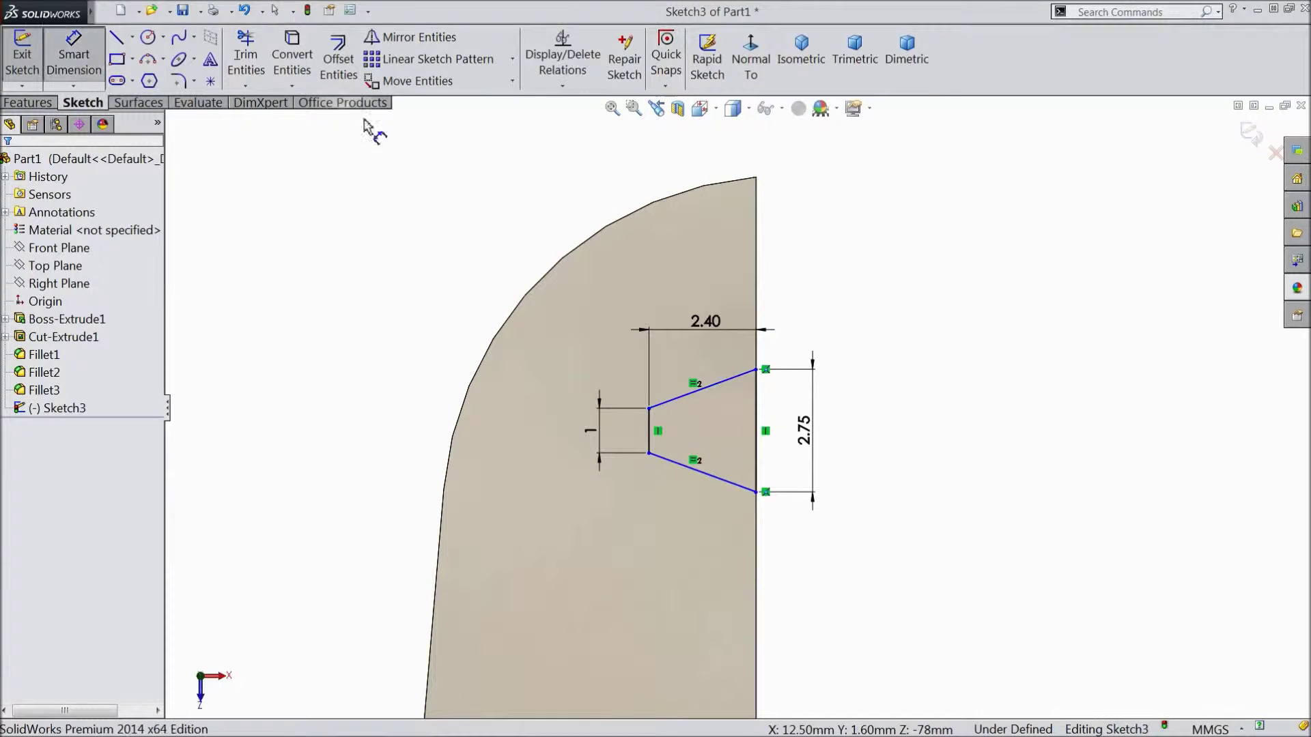
left_click(756, 179)
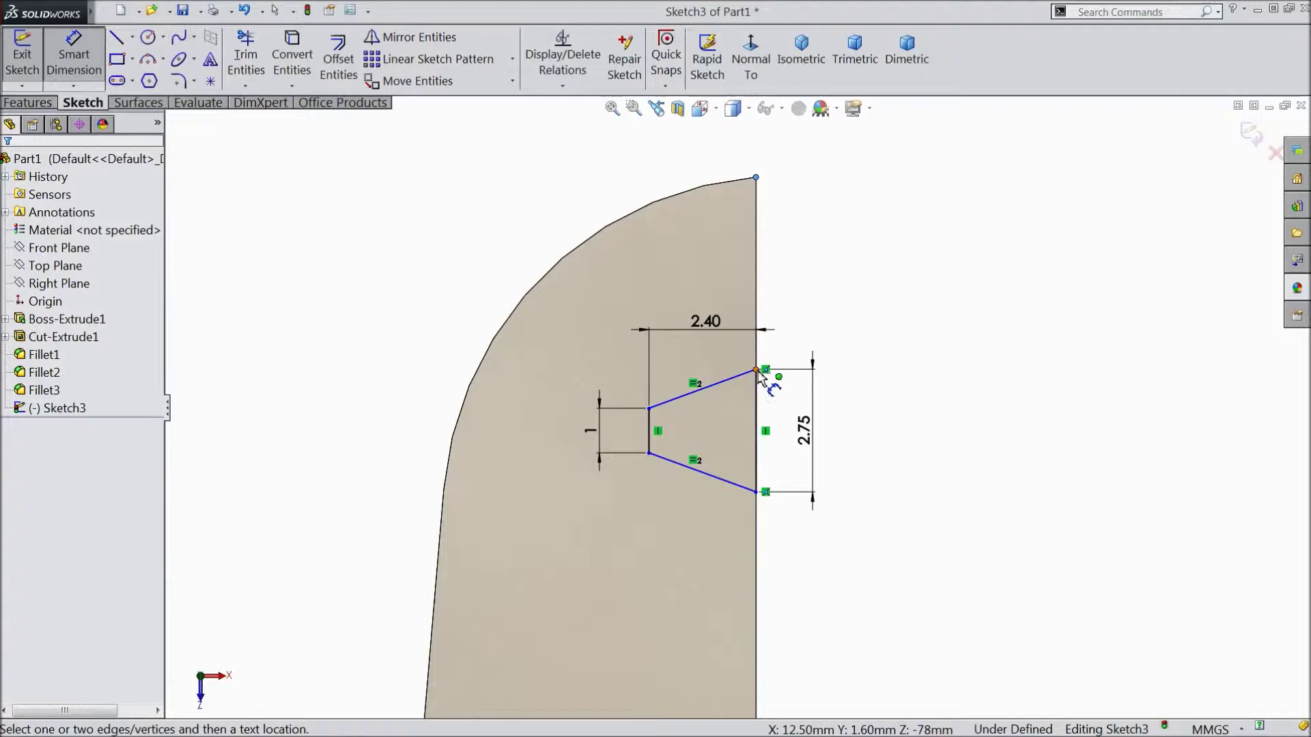
left_click(758, 370)
left_click(828, 293)
type("5")
left_click(770, 273)
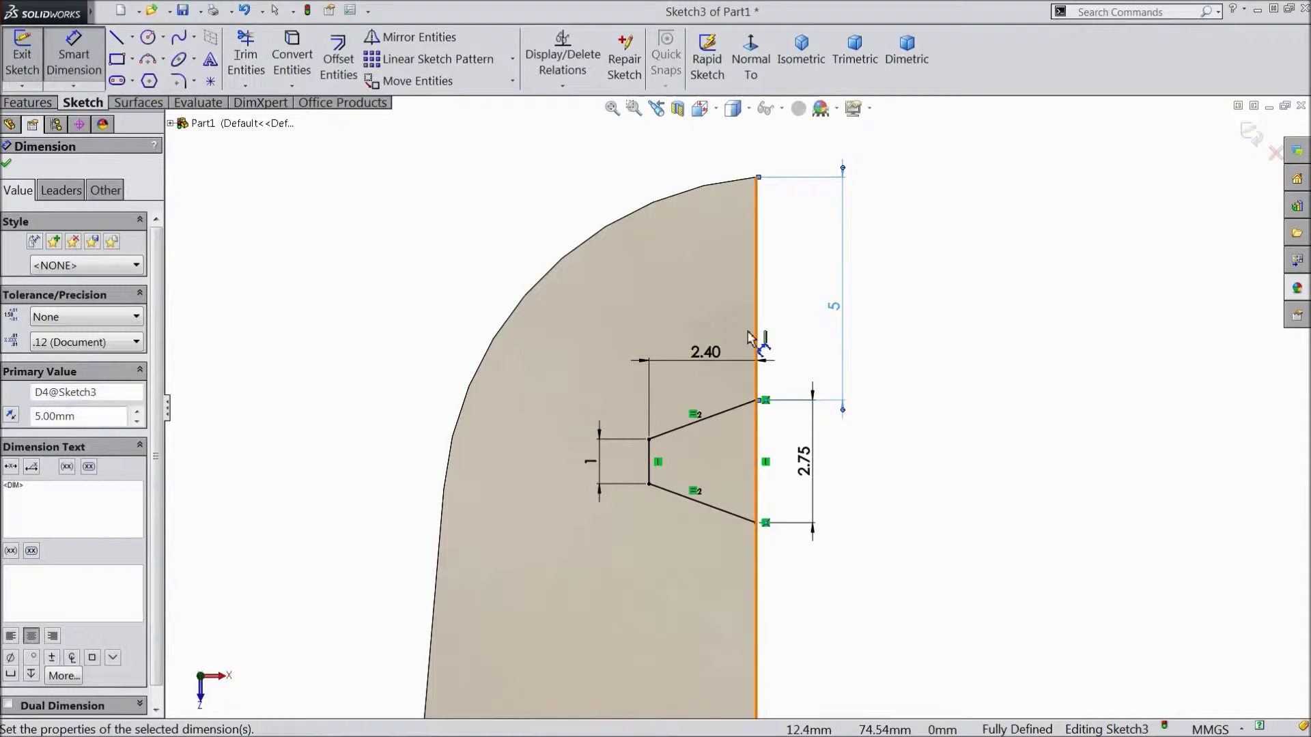
left_click(6, 166)
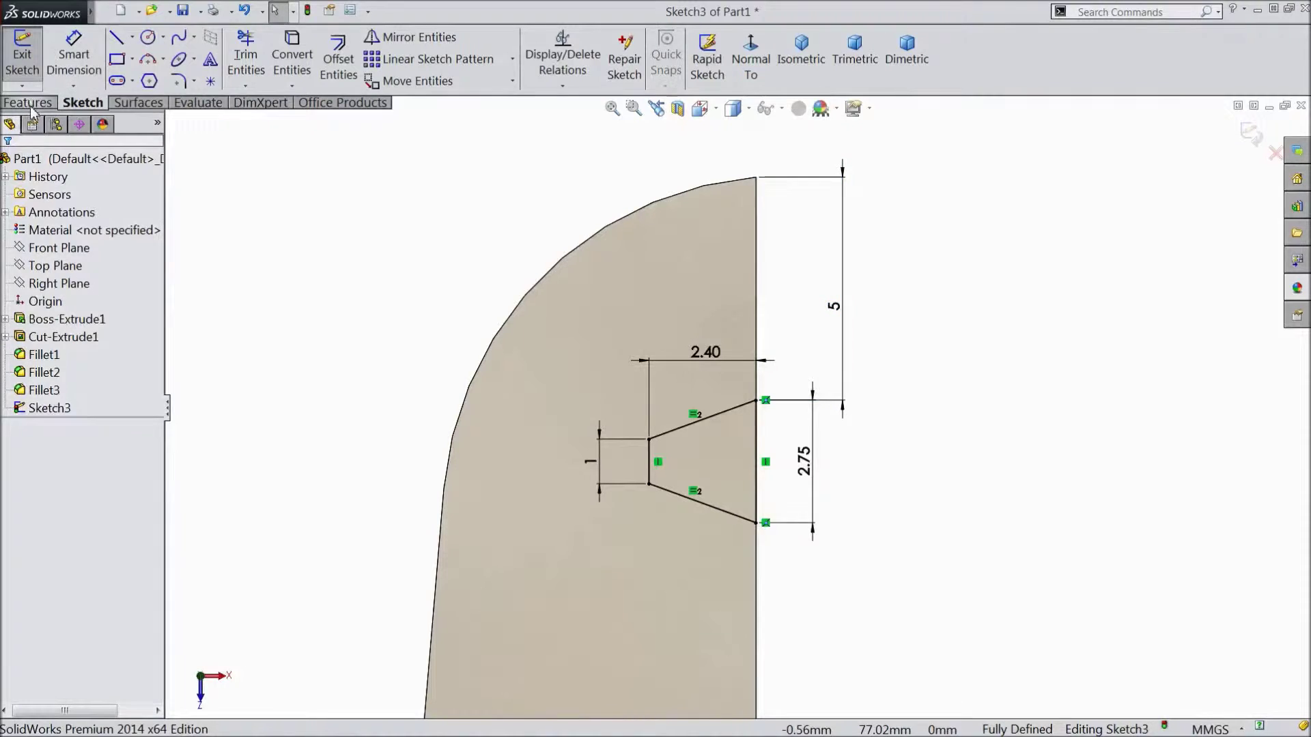
left_click(28, 102)
Step: Extrude-cut the trapezoid profile Through All to create the first notch, Cut-Extrude2
left_click(283, 60)
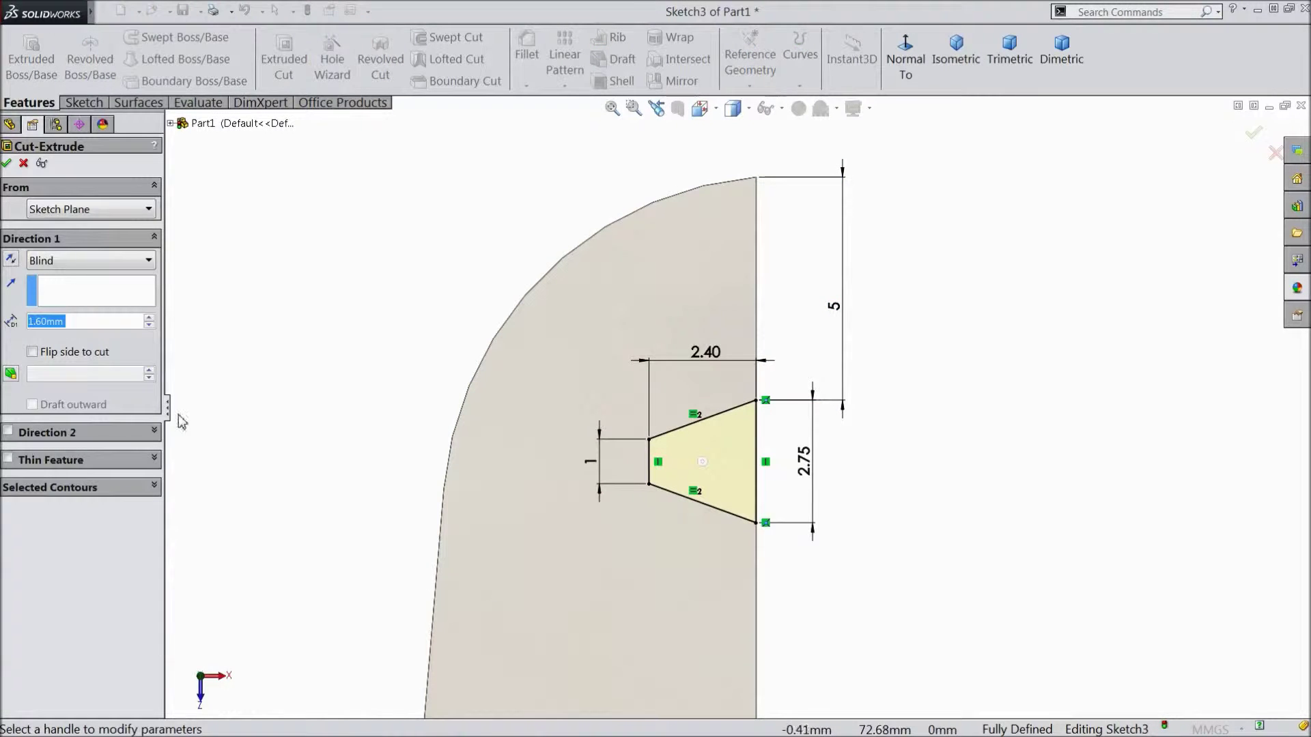
left_click(103, 260)
left_click(94, 285)
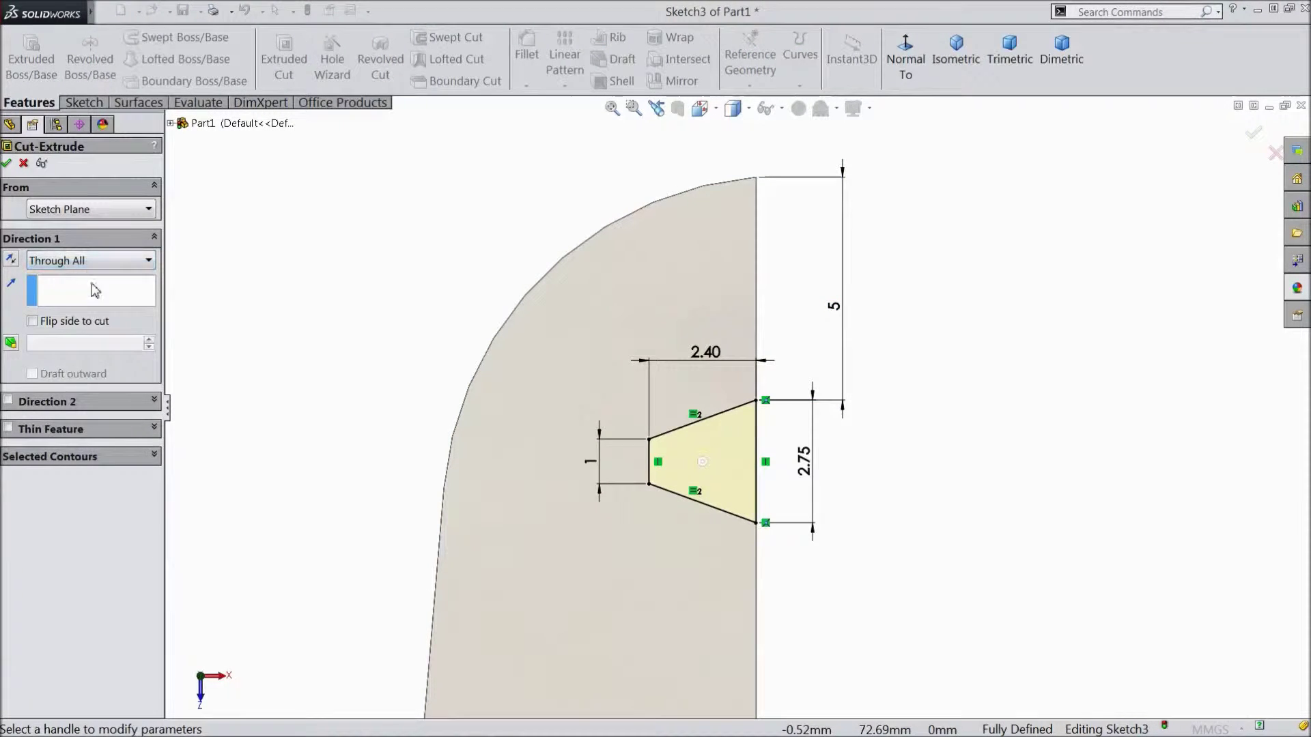
left_click(7, 164)
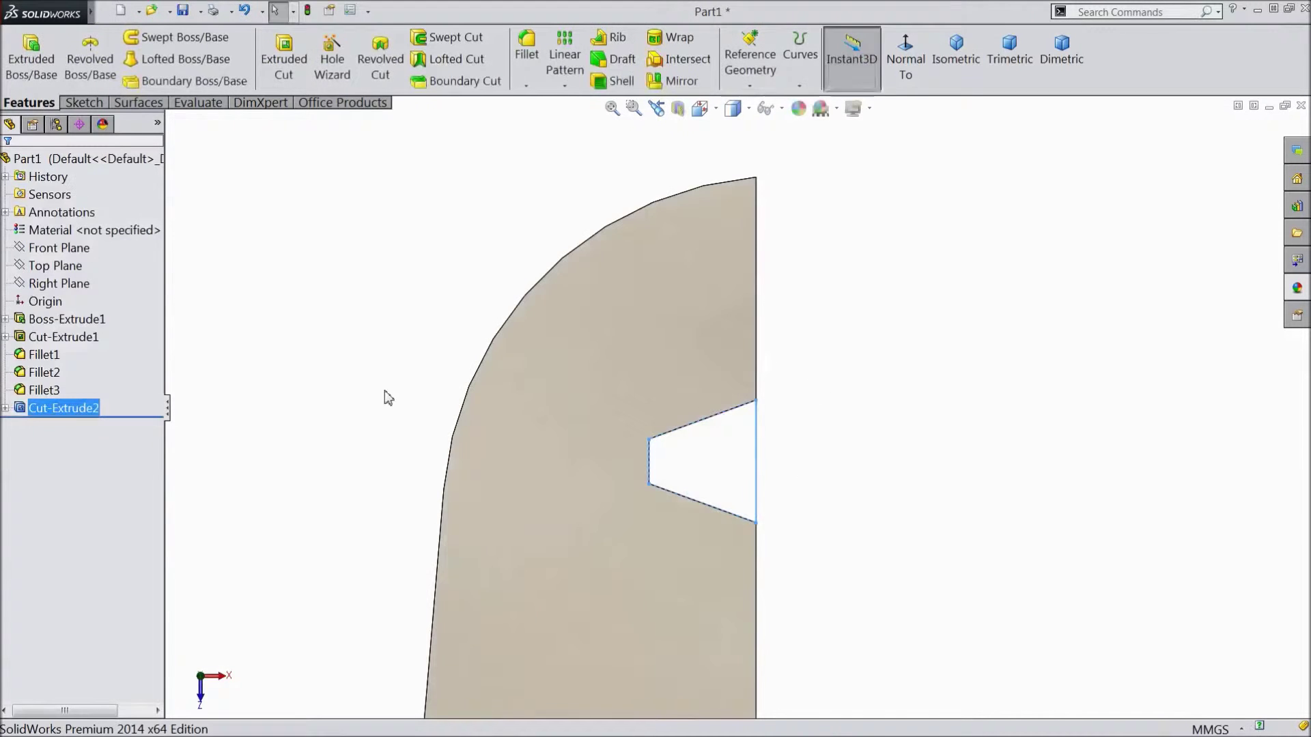
middle_click_drag(392, 458, 354, 415)
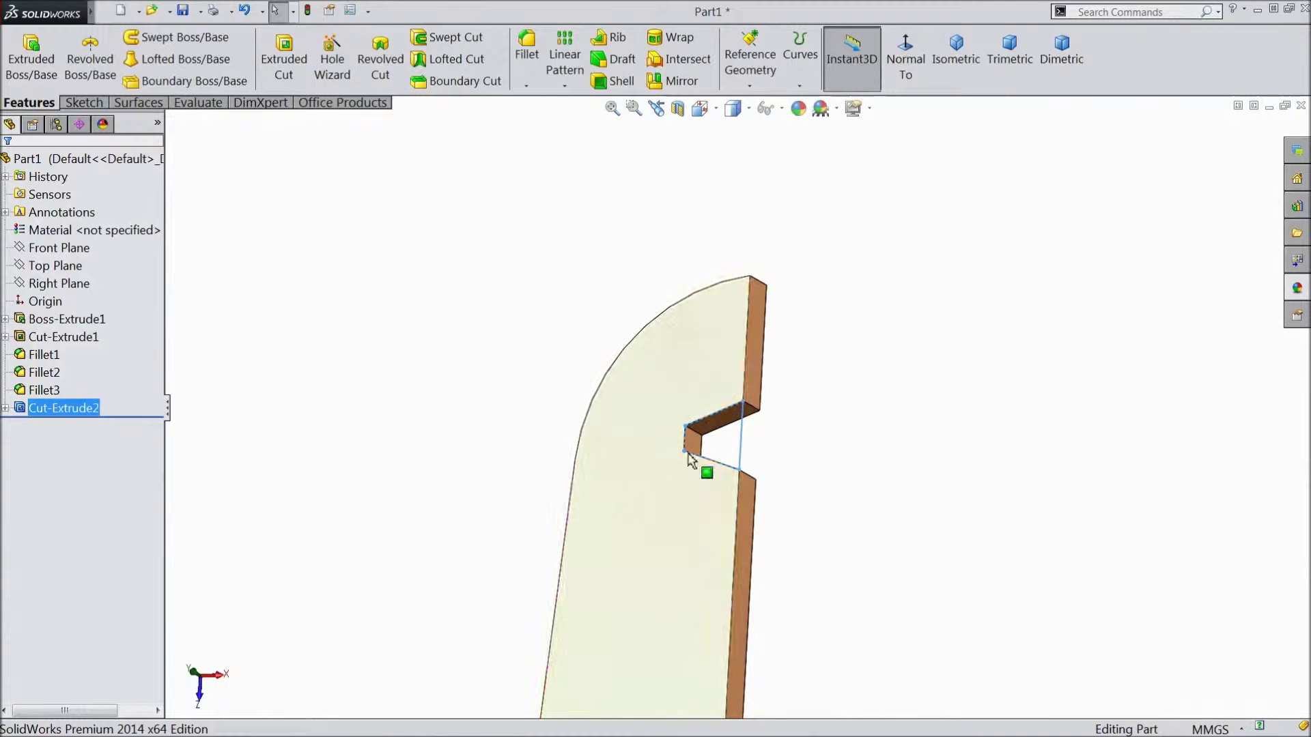
scroll(825, 496, "down", 3)
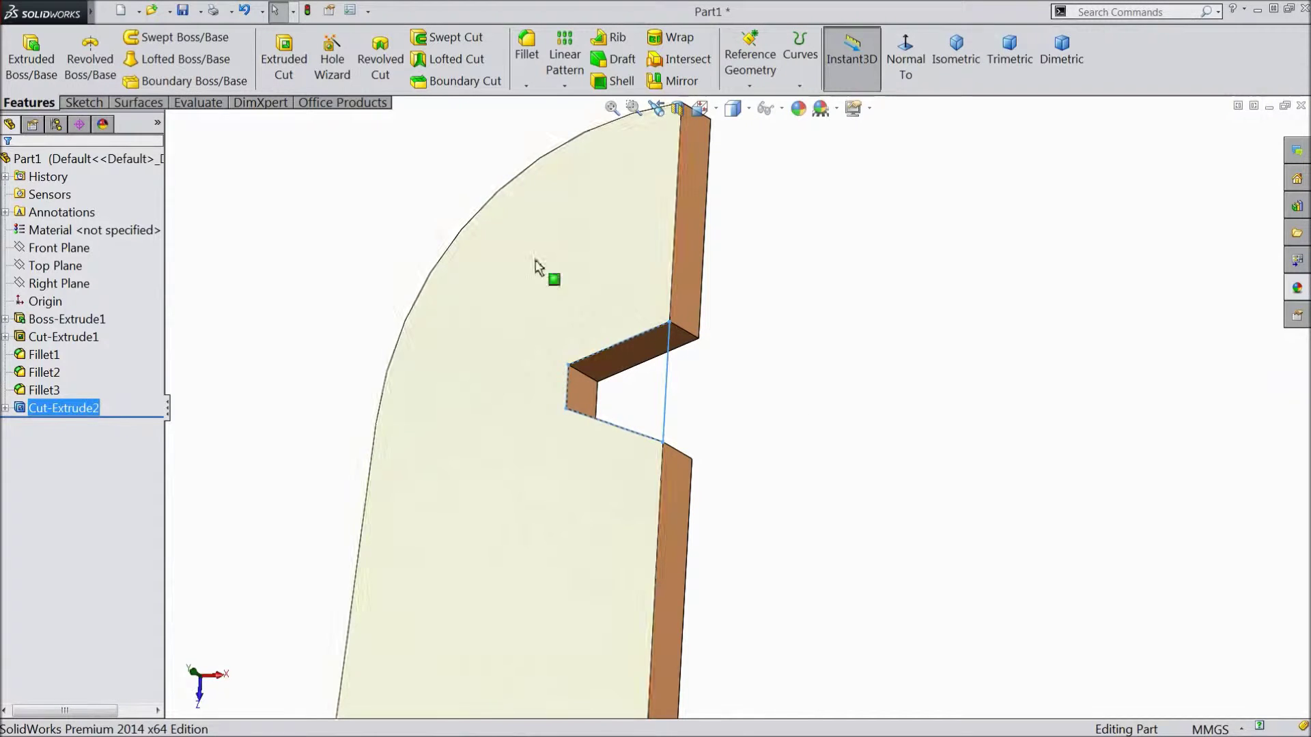
Step: Linear-pattern the notch along the blade edge with 2.75 mm spacing and 20 instances
left_click(564, 68)
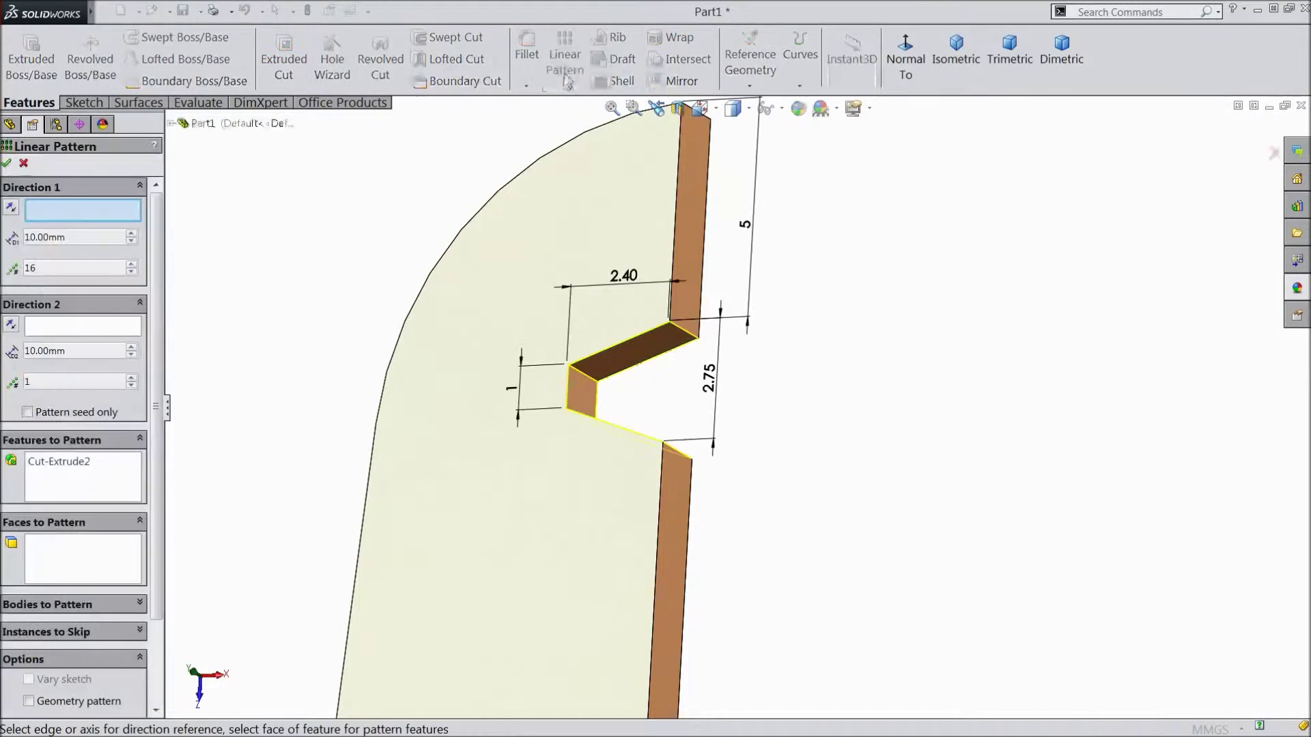
left_click(658, 508)
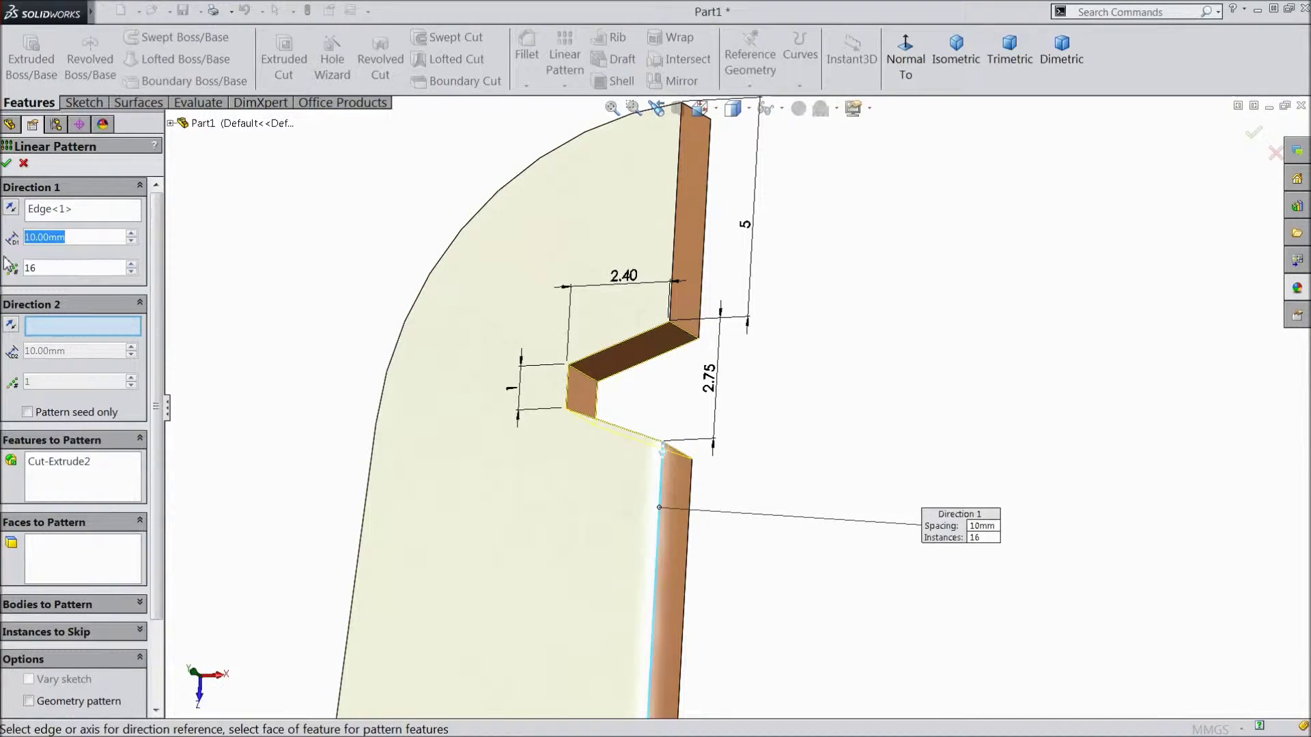
type("2.")
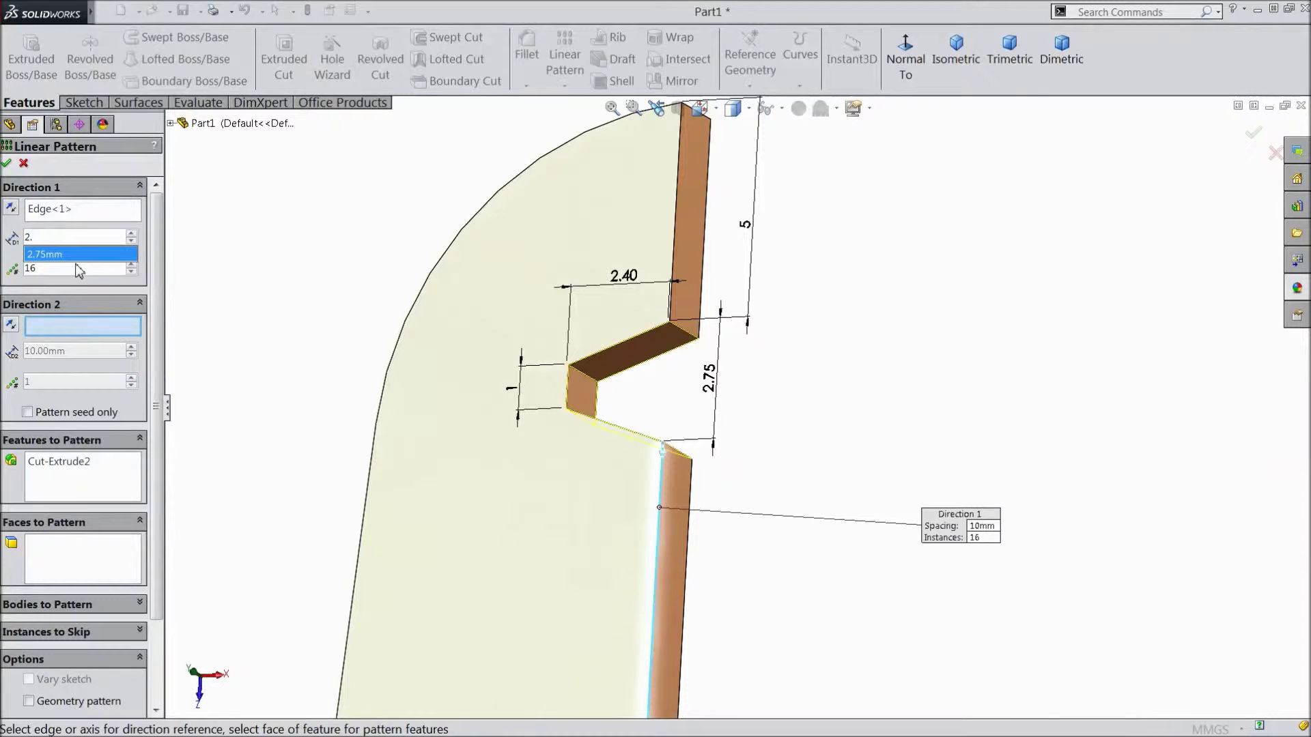
type("75")
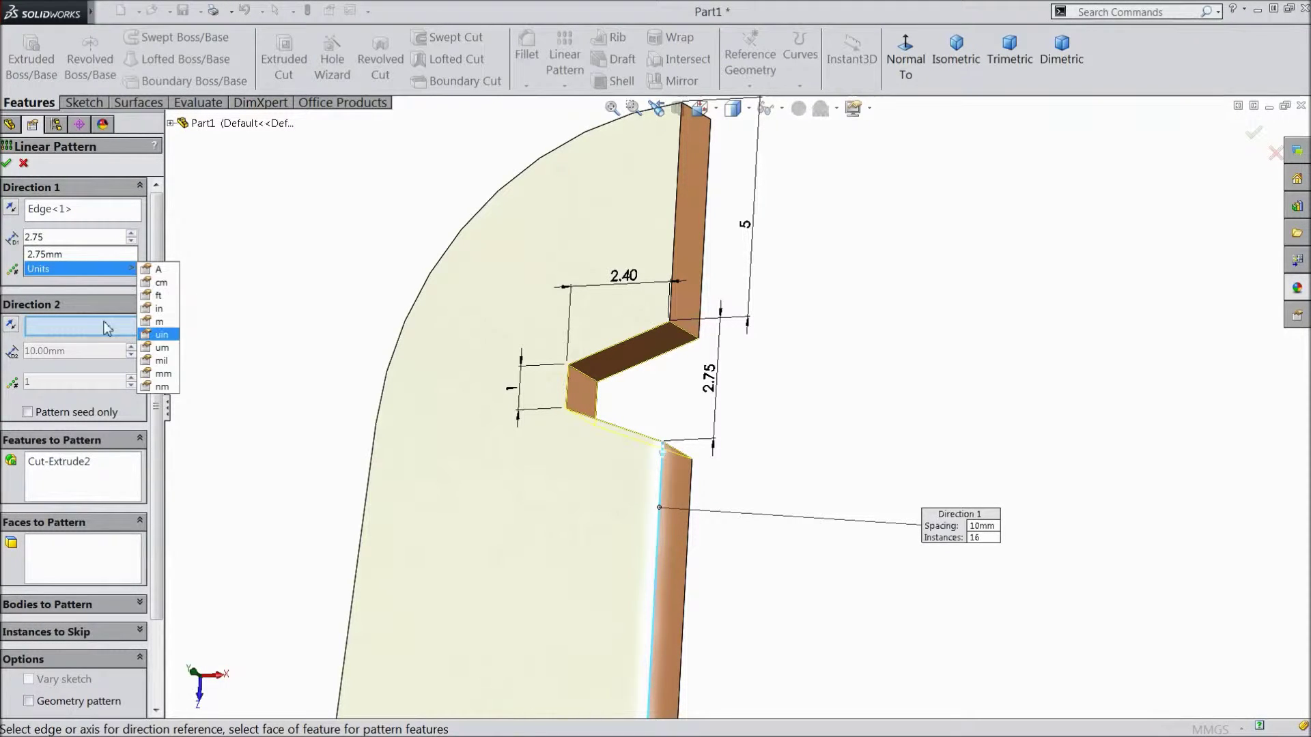
key("Return")
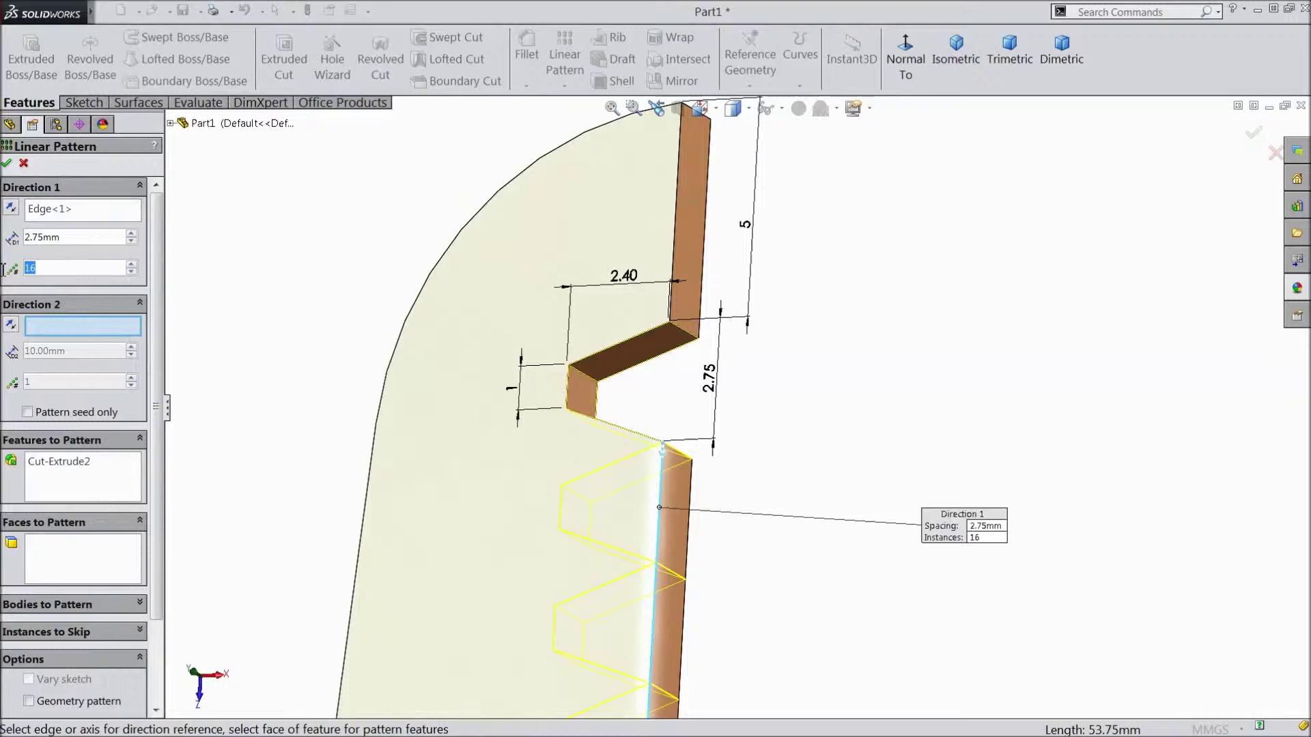
type("20f")
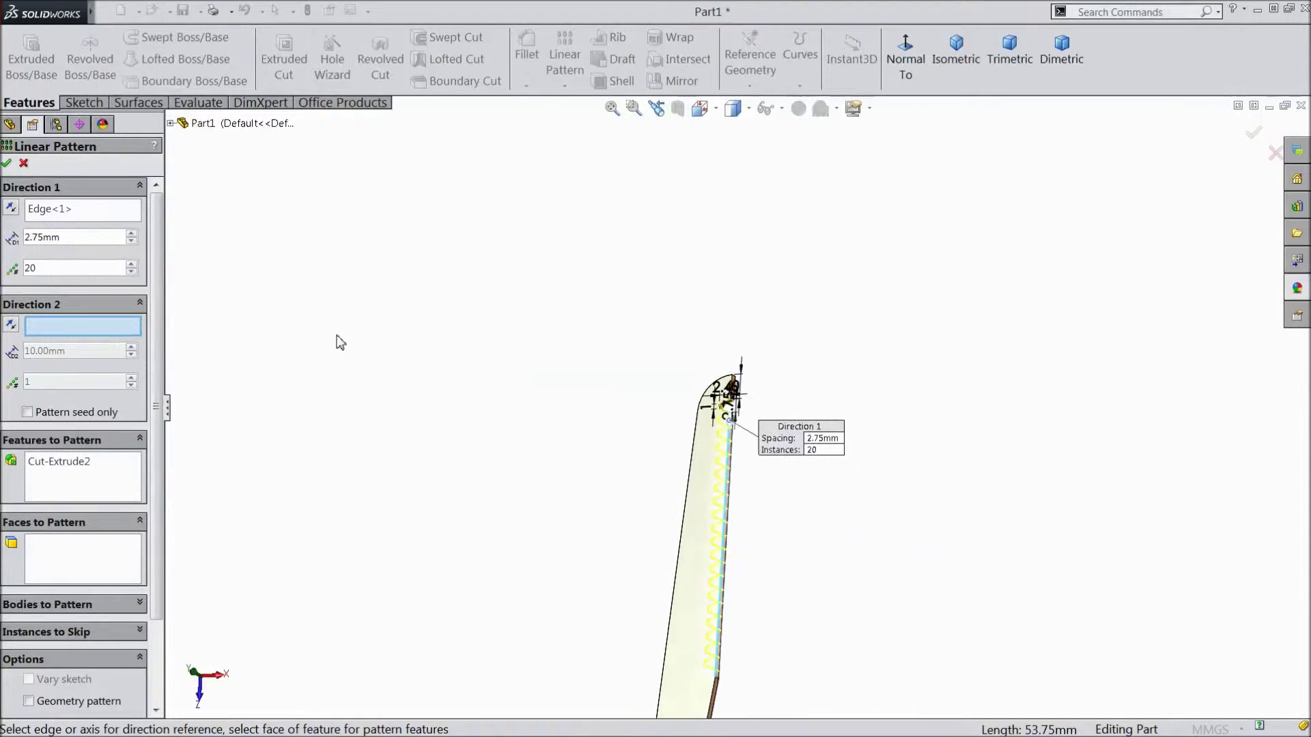
middle_click_drag(662, 486, 744, 468)
scroll(726, 450, "down", 6)
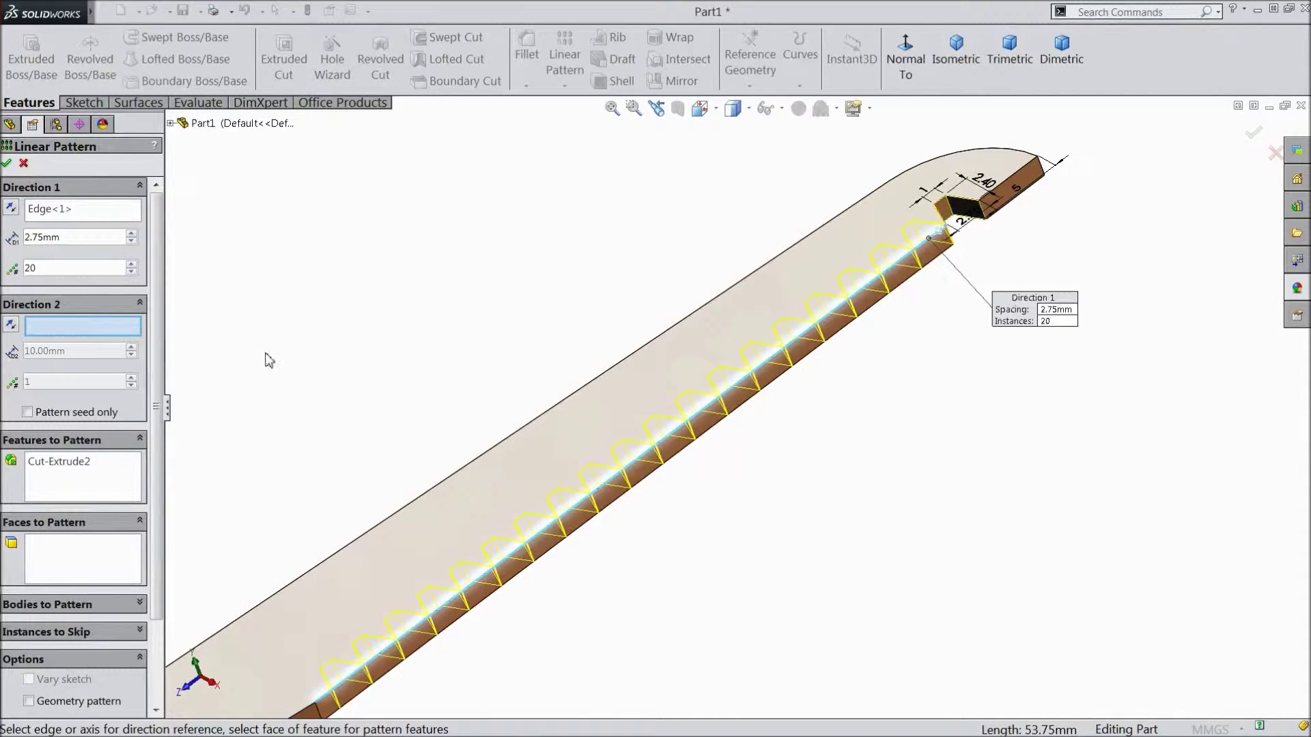
left_click(7, 163)
Step: Orbit the blade to inspect the full row of teeth and its top face
middle_click_drag(826, 491, 723, 457)
scroll(755, 444, "down", 5)
scroll(802, 485, "up", 3)
middle_click_drag(802, 486, 801, 439)
scroll(802, 438, "down", 3)
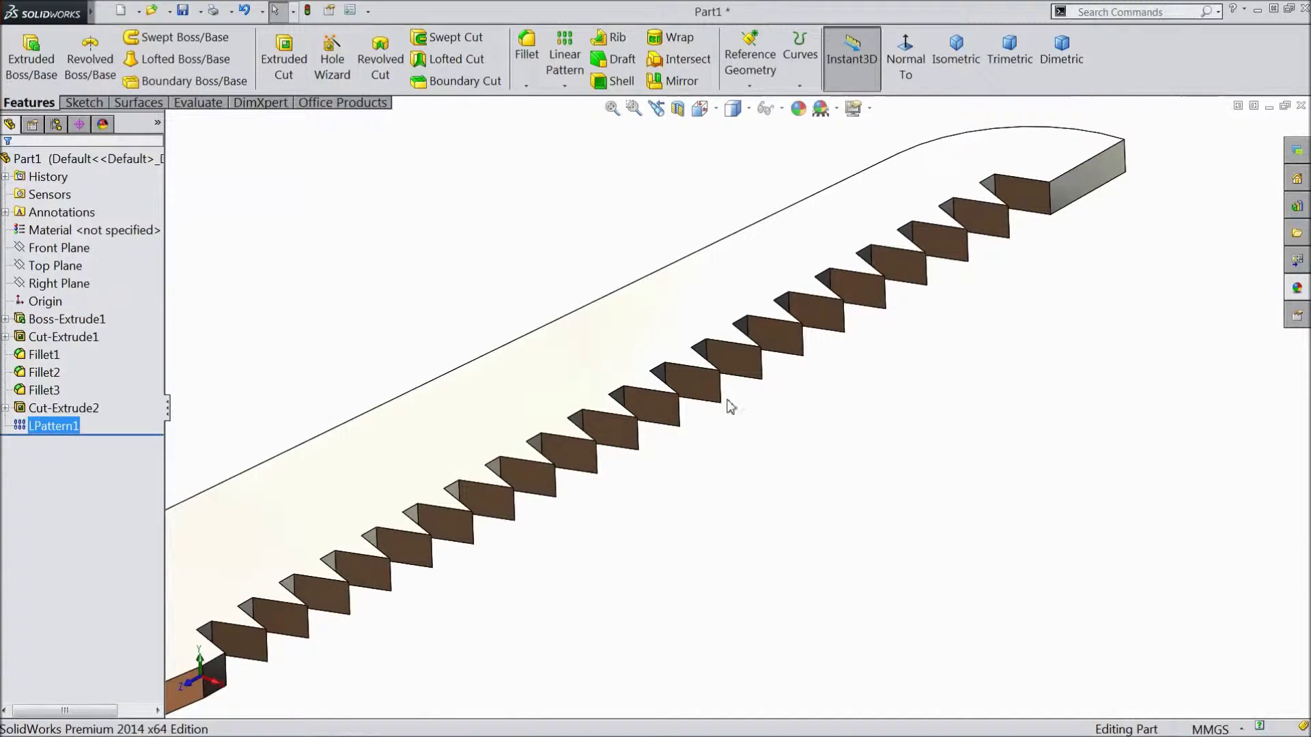
scroll(449, 341, "up", 3)
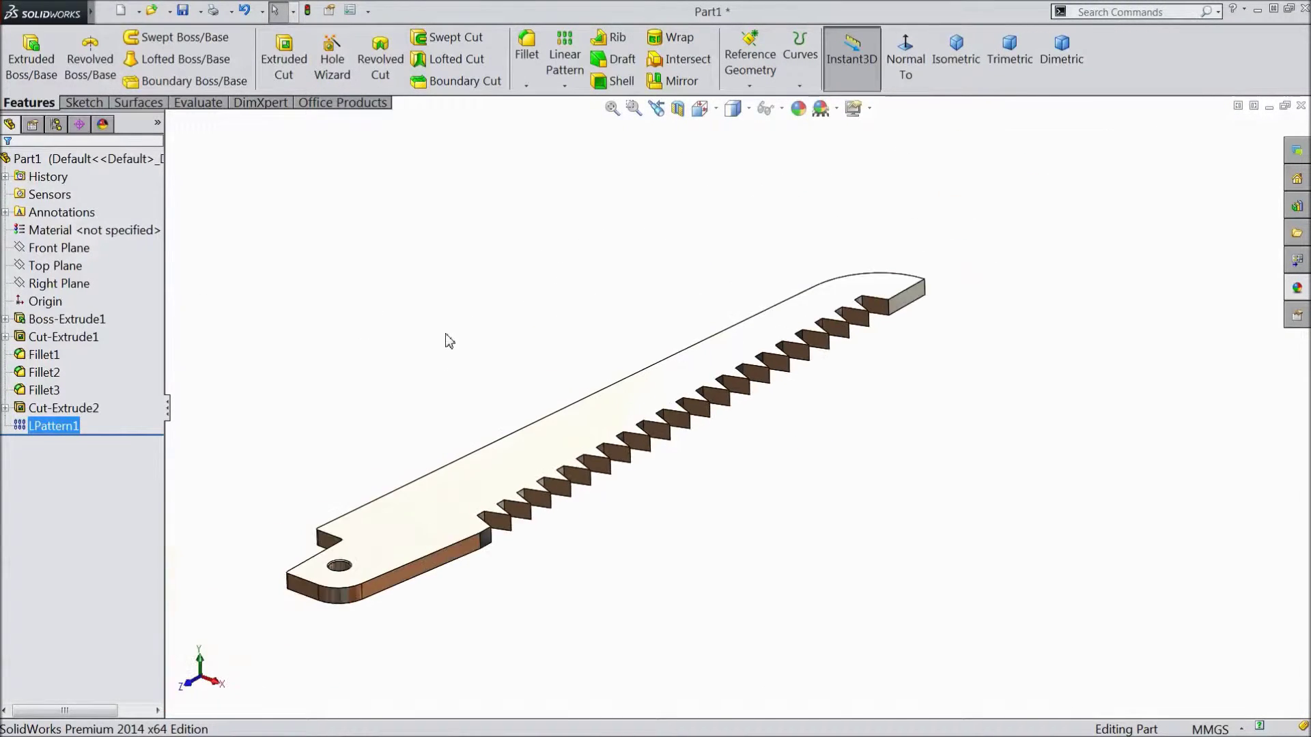
left_click(211, 328)
middle_click_drag(211, 328, 975, 314)
scroll(952, 295, "down", 2)
Step: Fillet the blade-tip edge with a 0.5 mm radius and show the isometric view
left_click(526, 45)
type("0.5")
scroll(925, 331, "down", 2)
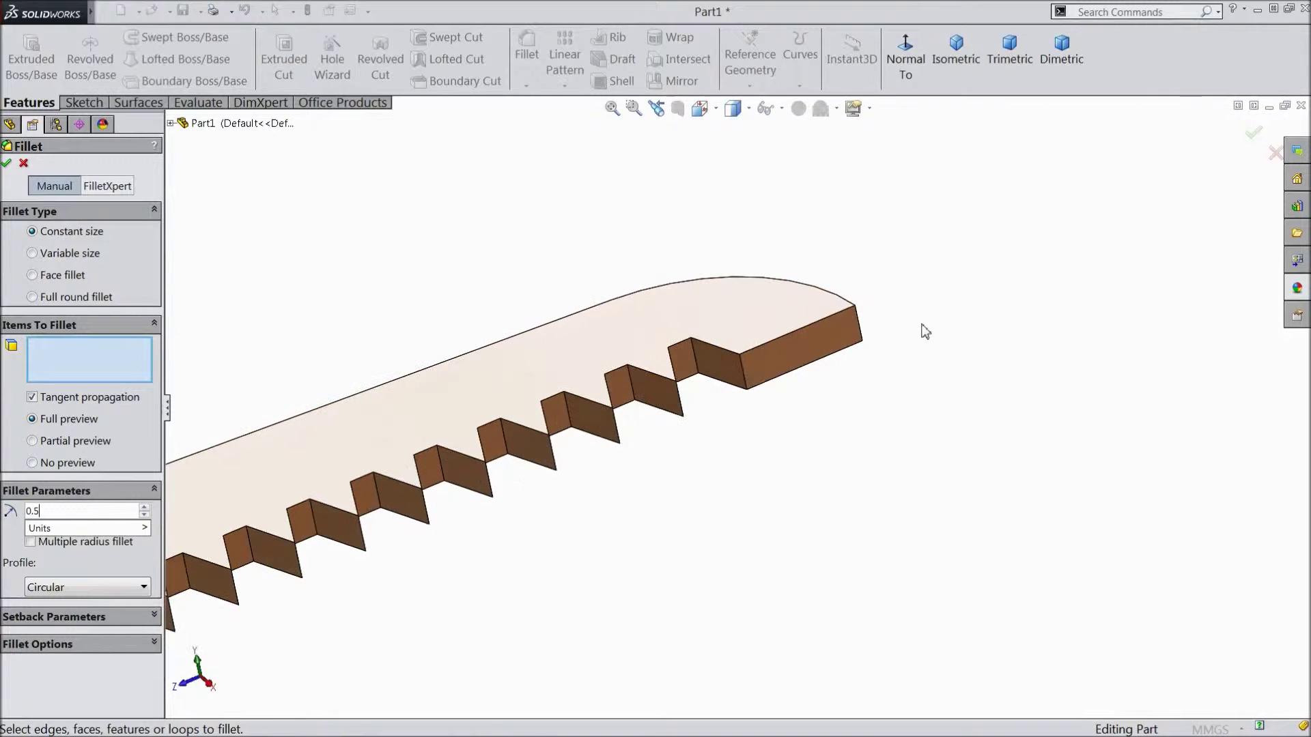
left_click(858, 334)
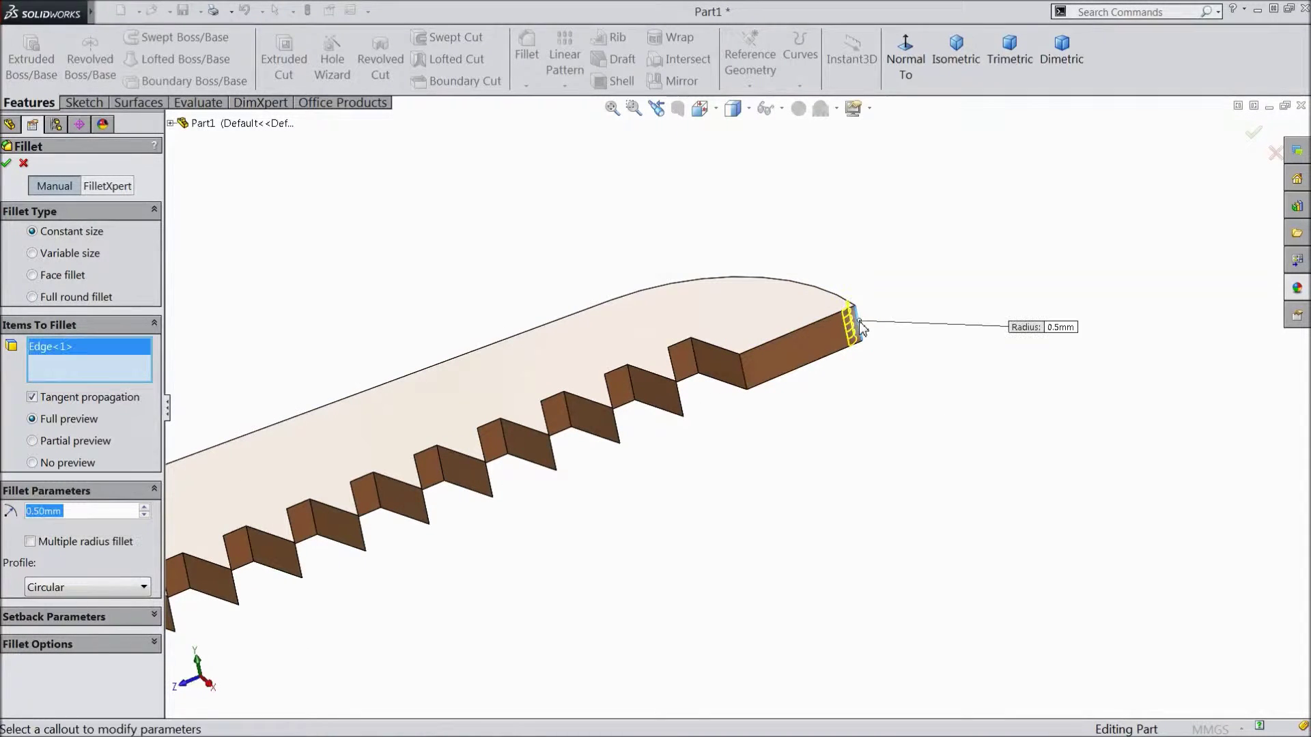
left_click(6, 163)
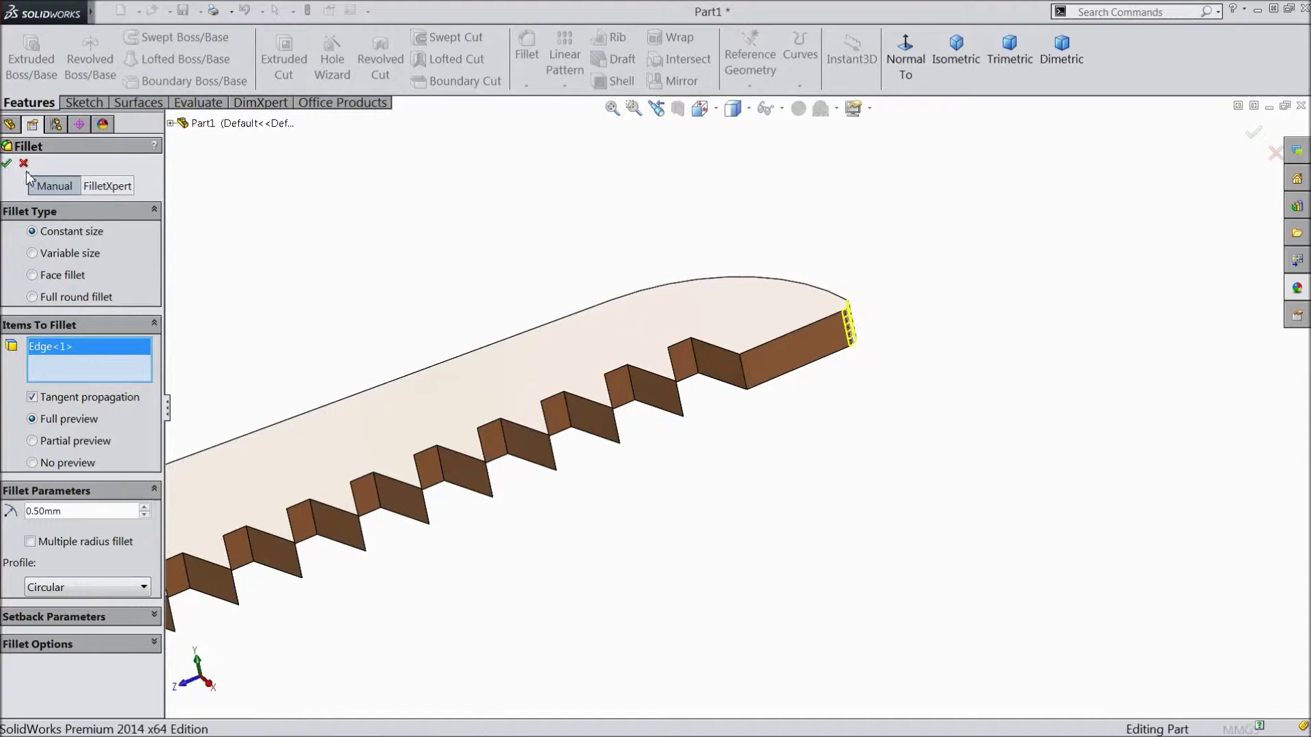
left_click(953, 80)
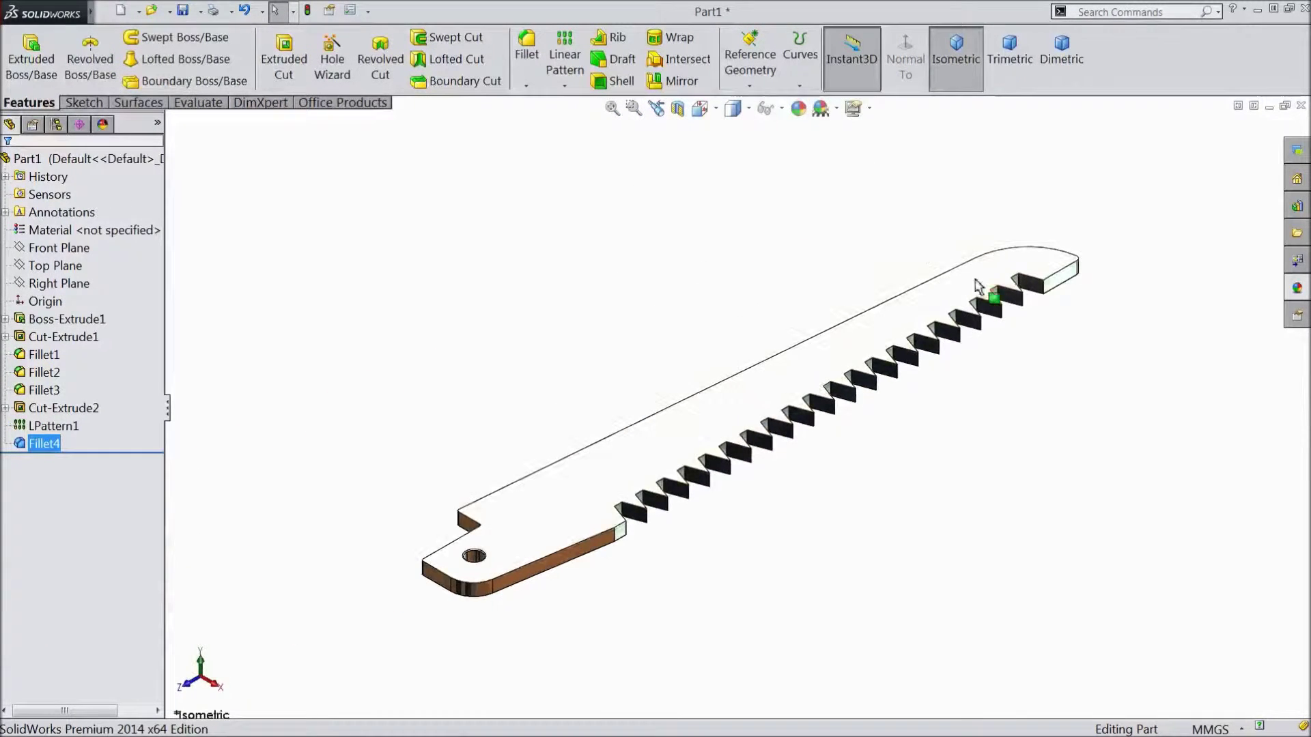
Step: Create Plane2 offset 15 mm from the Right Plane and enlarge it past the blade
mouse_move(949, 399)
middle_mouse_down()
mouse_move(893, 435)
mouse_move(880, 401)
middle_mouse_up()
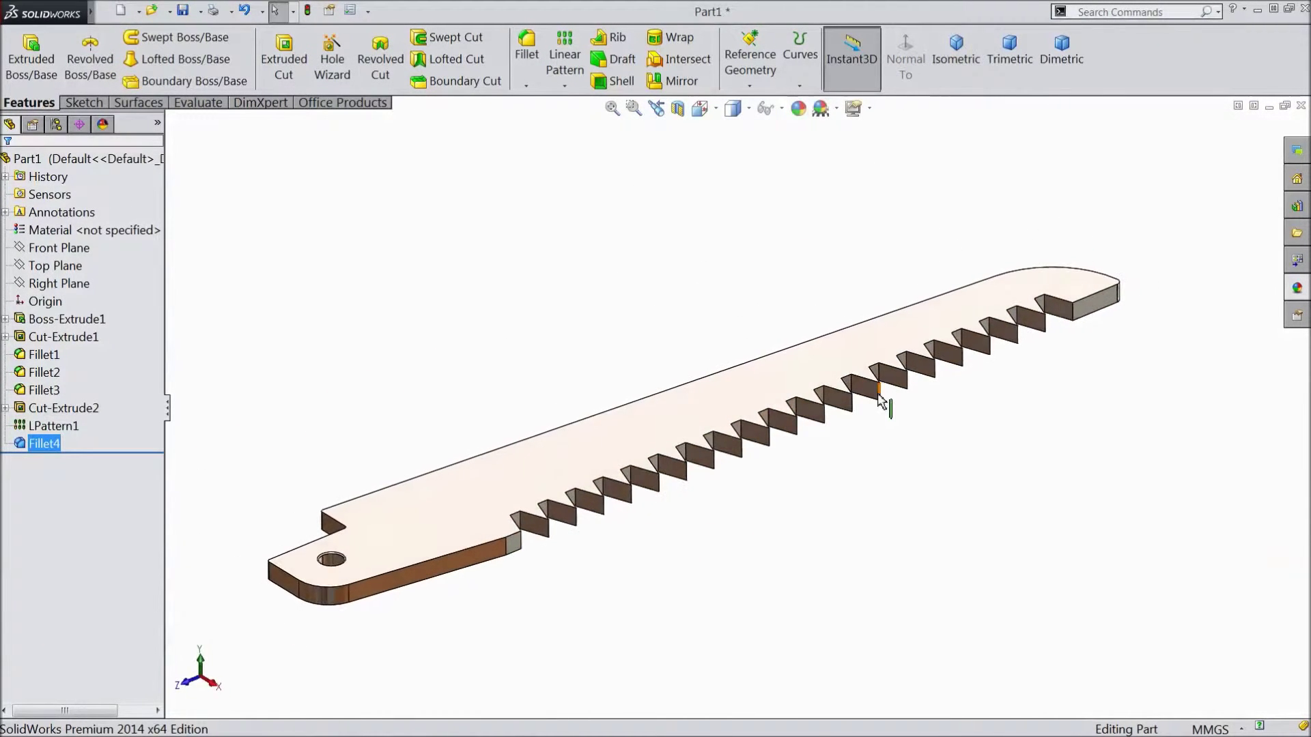
scroll(880, 401, "down", 2)
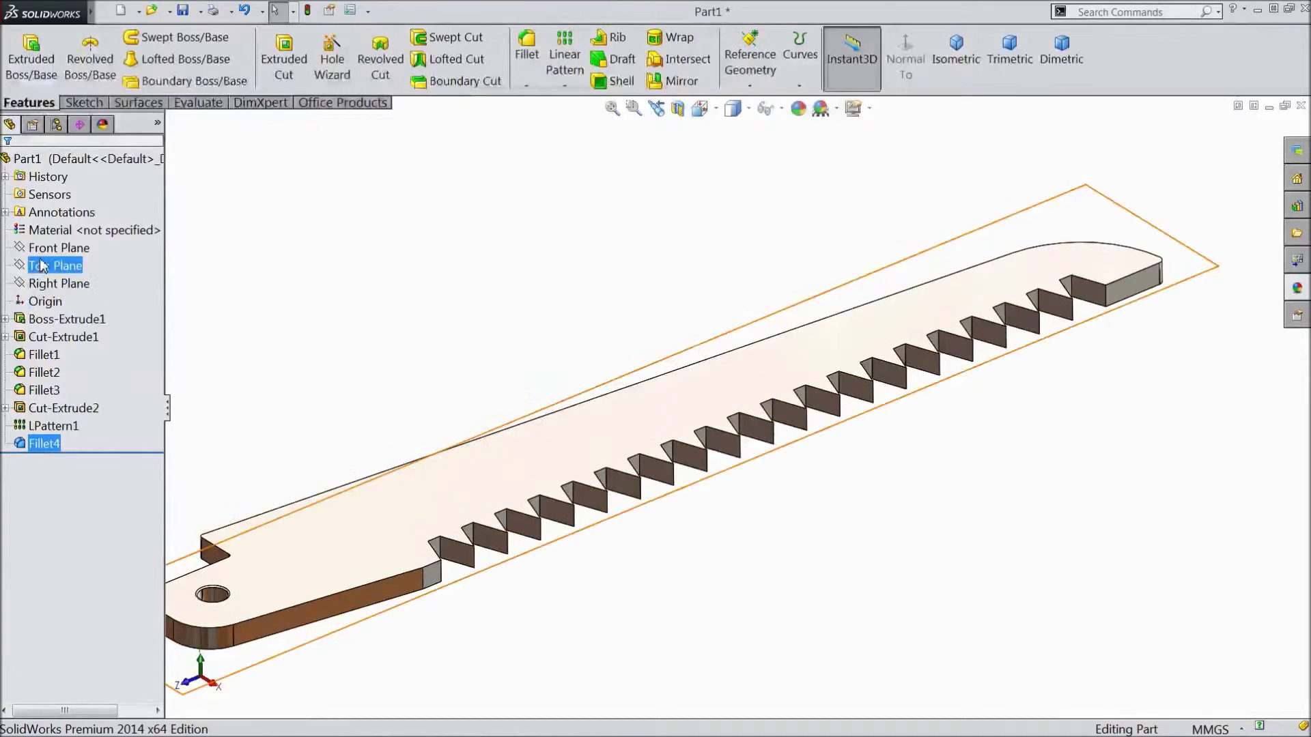
left_click(51, 285)
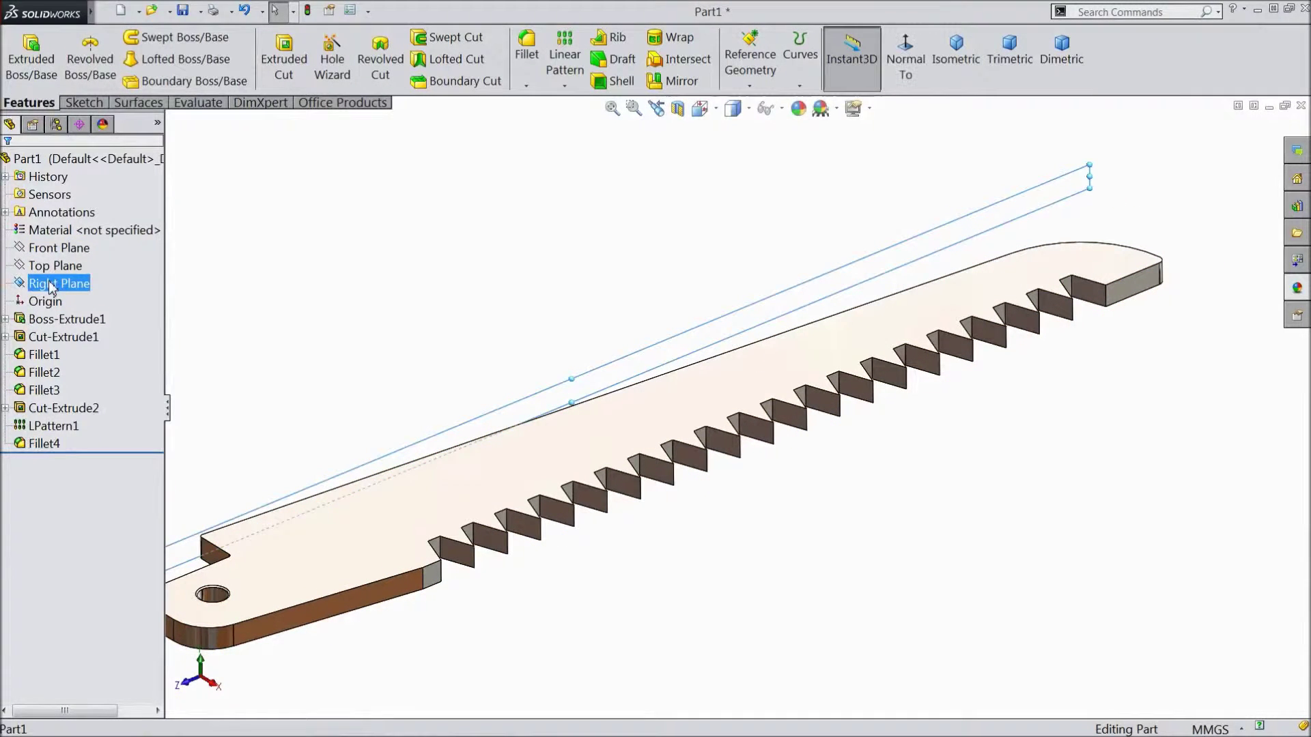
left_click(751, 76)
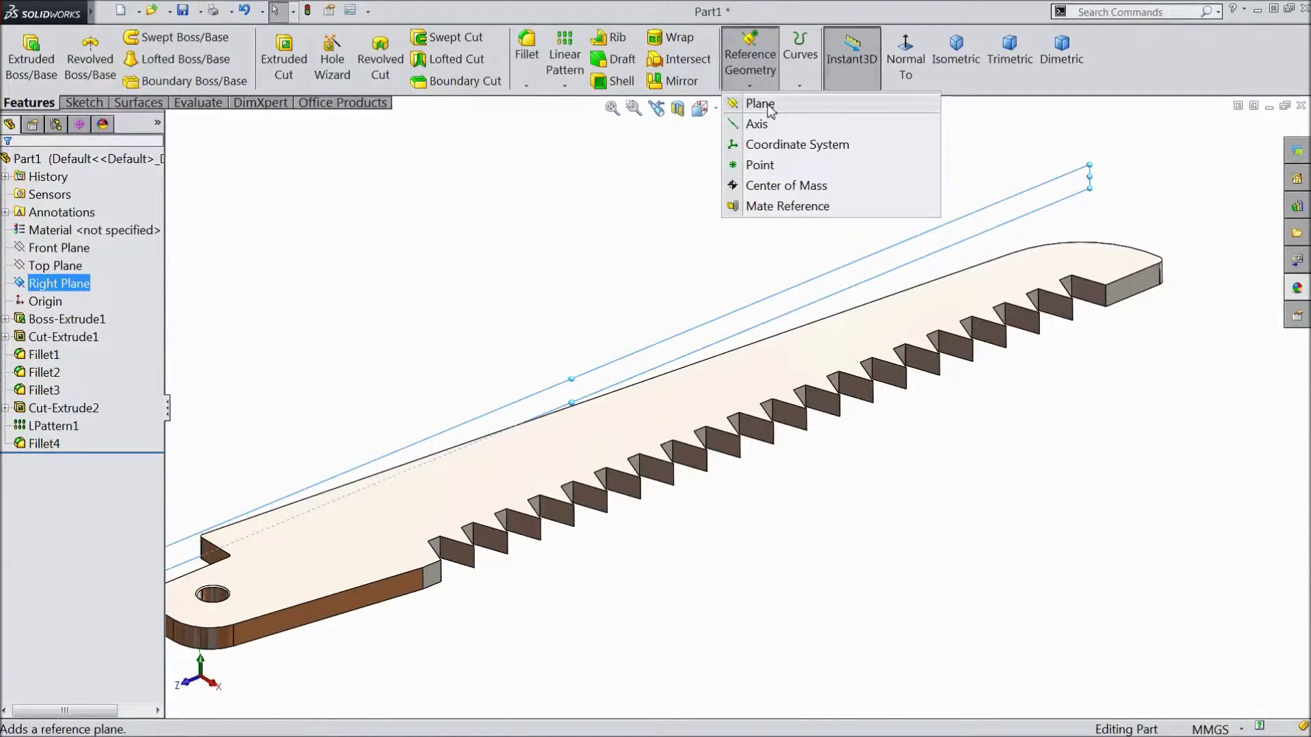
left_click(761, 104)
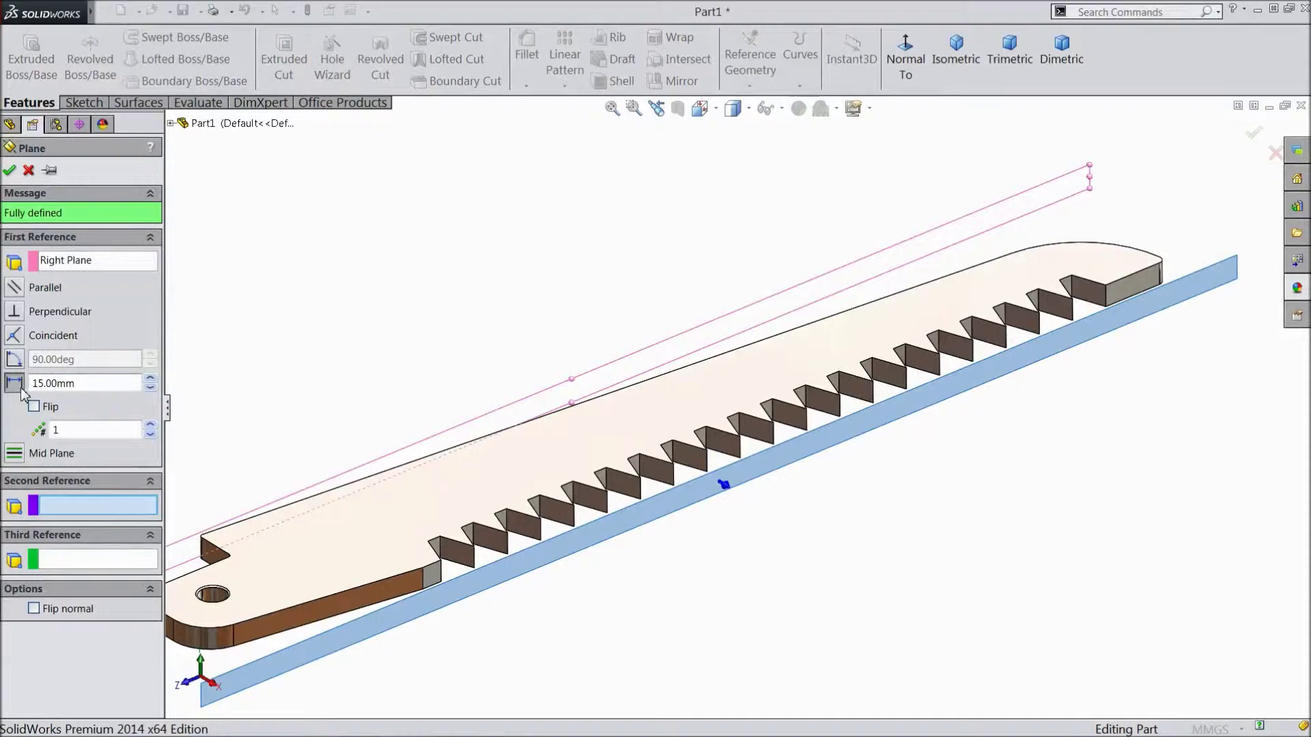
left_click(8, 170)
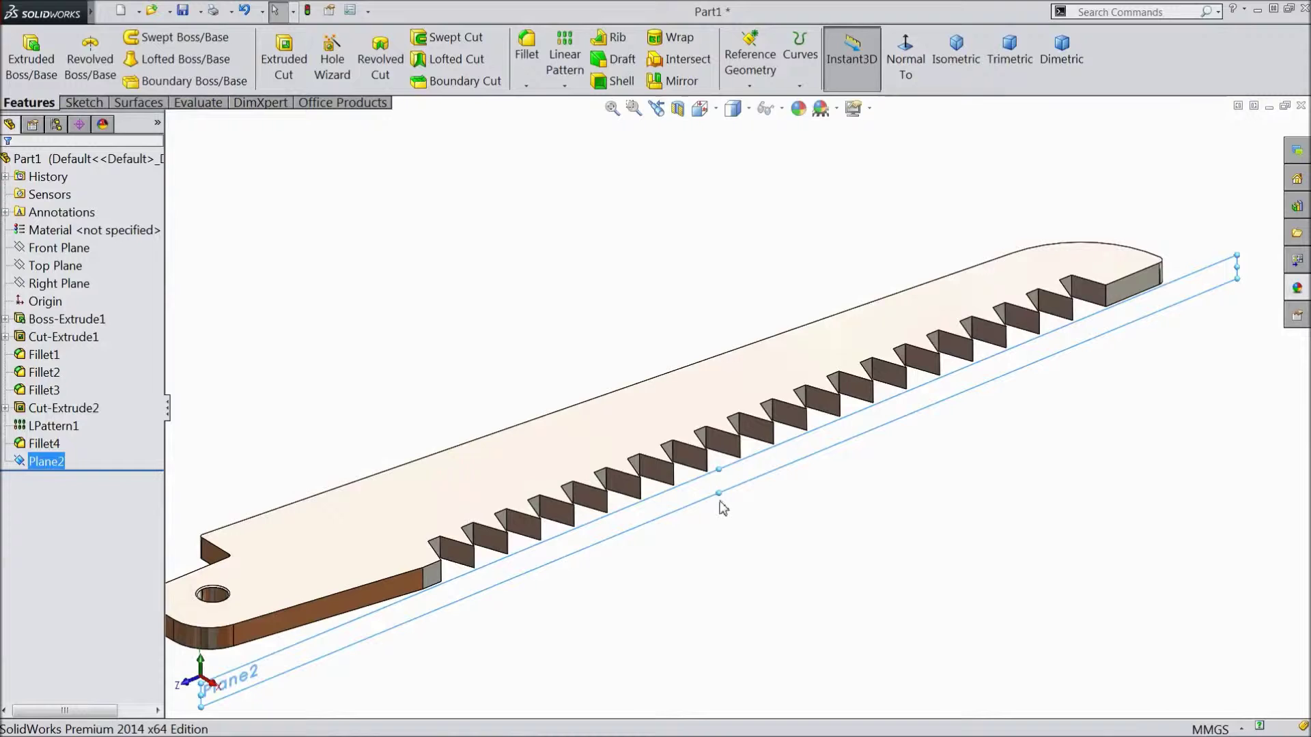
left_click_drag(722, 498, 725, 546)
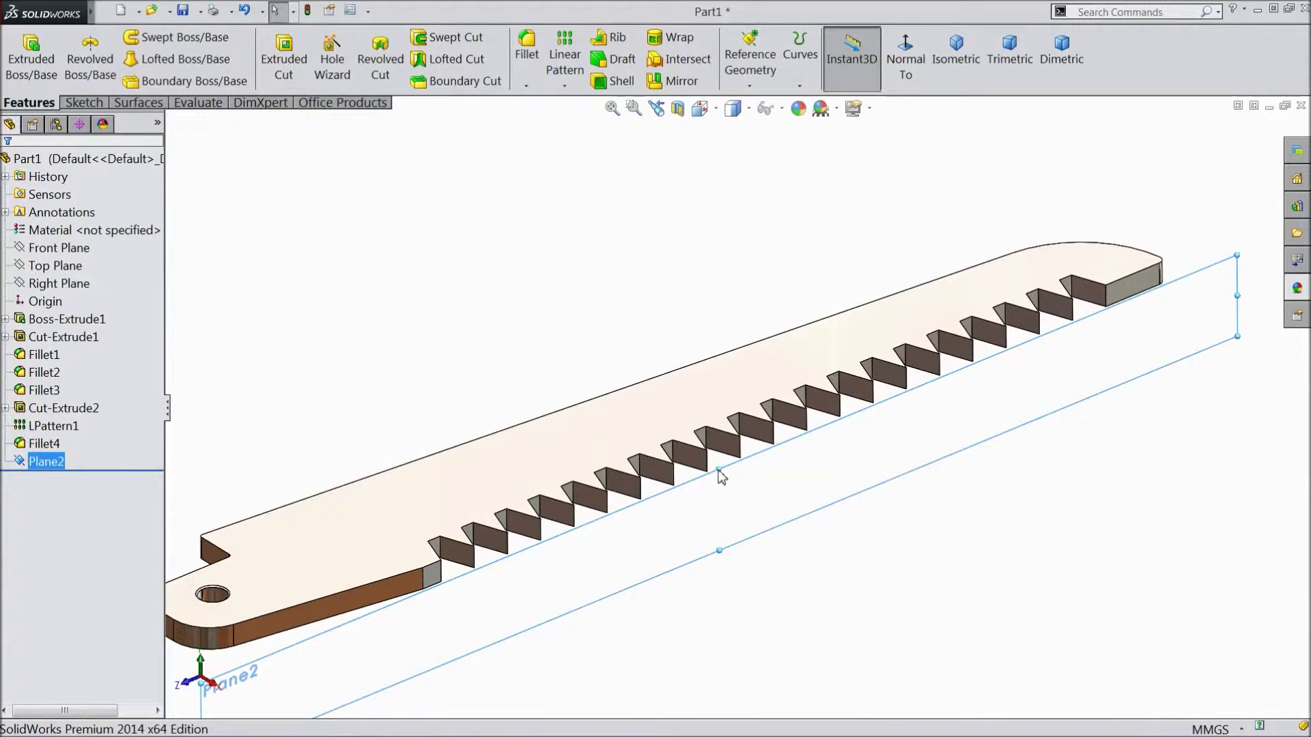
left_click_drag(720, 471, 701, 358)
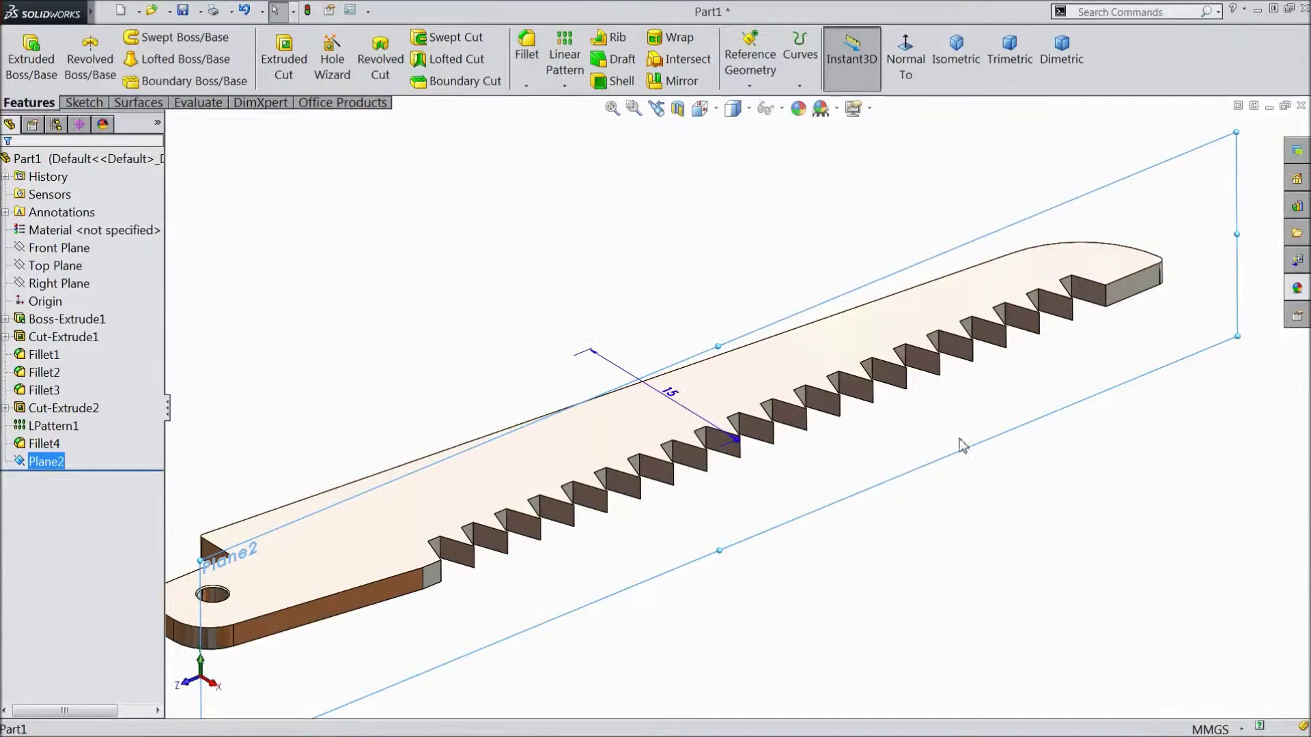
Step: Sketch a corner rectangle on Plane2 over the blade's toothed edge
left_click(997, 413)
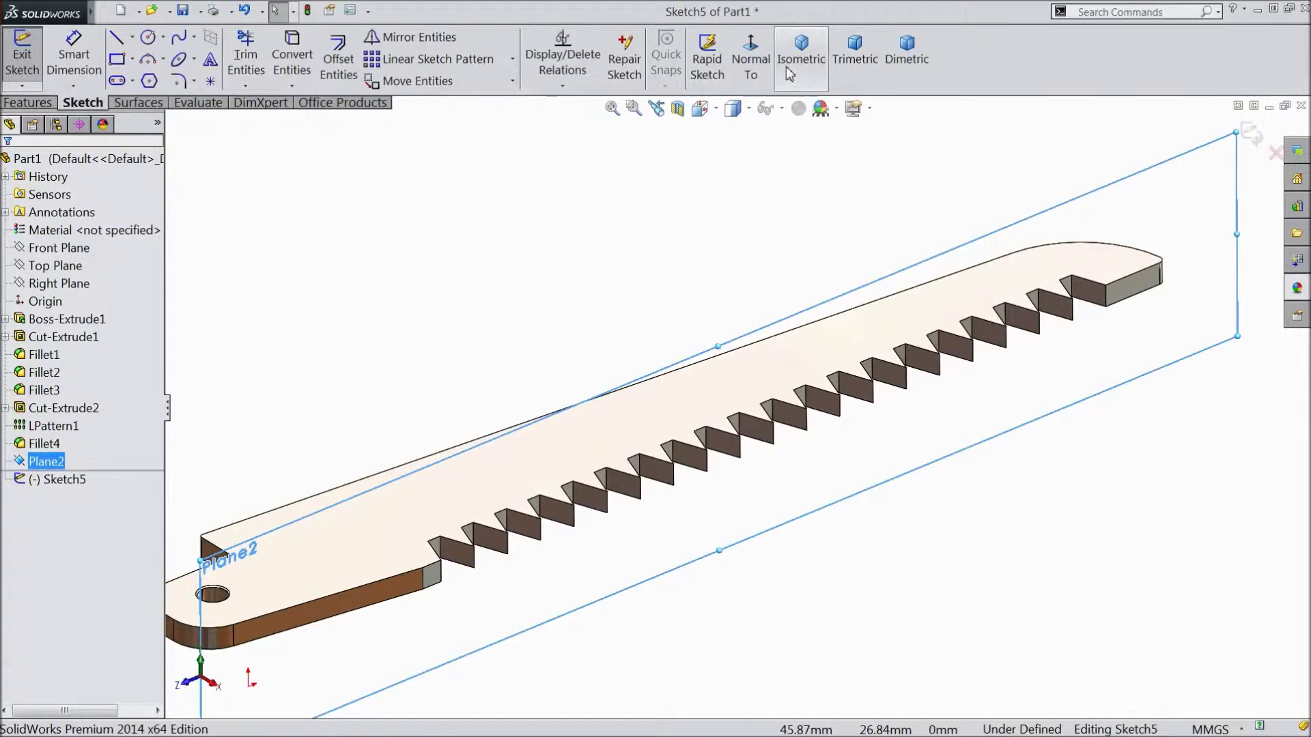
left_click(751, 61)
scroll(1024, 430, "down", 3)
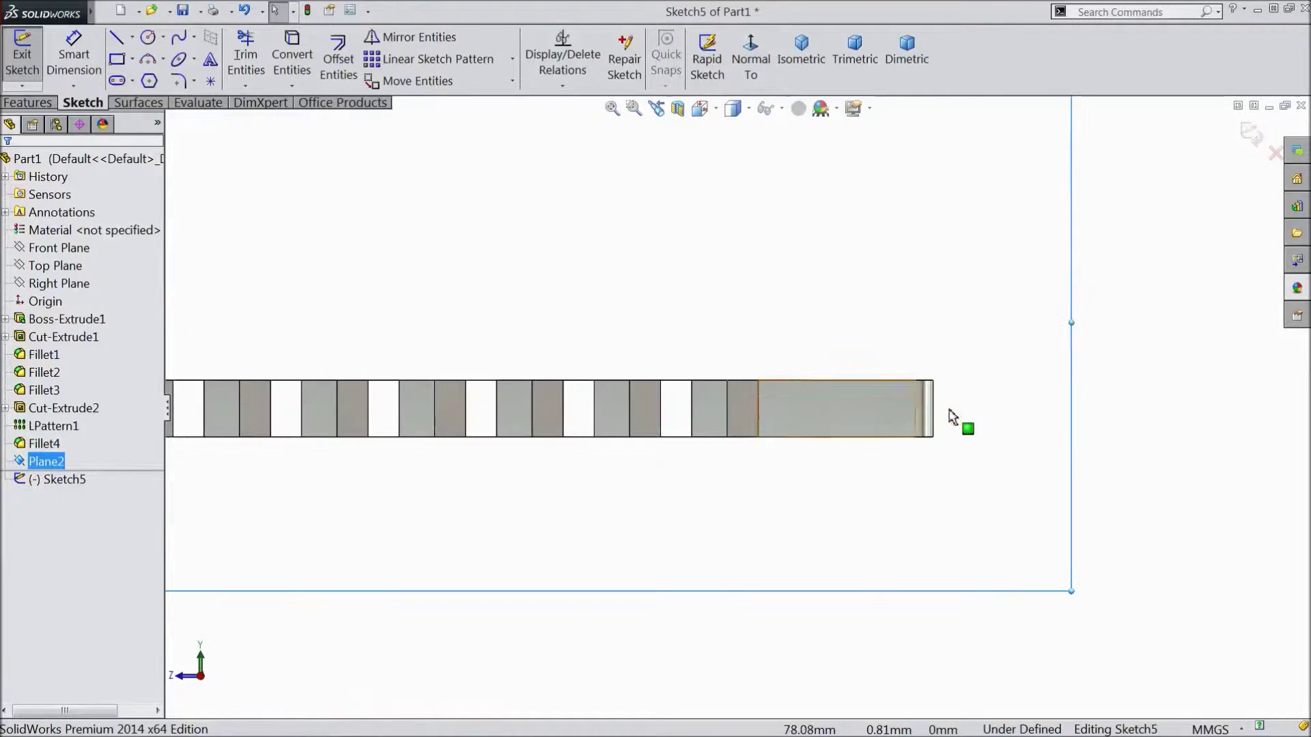
left_click(118, 60)
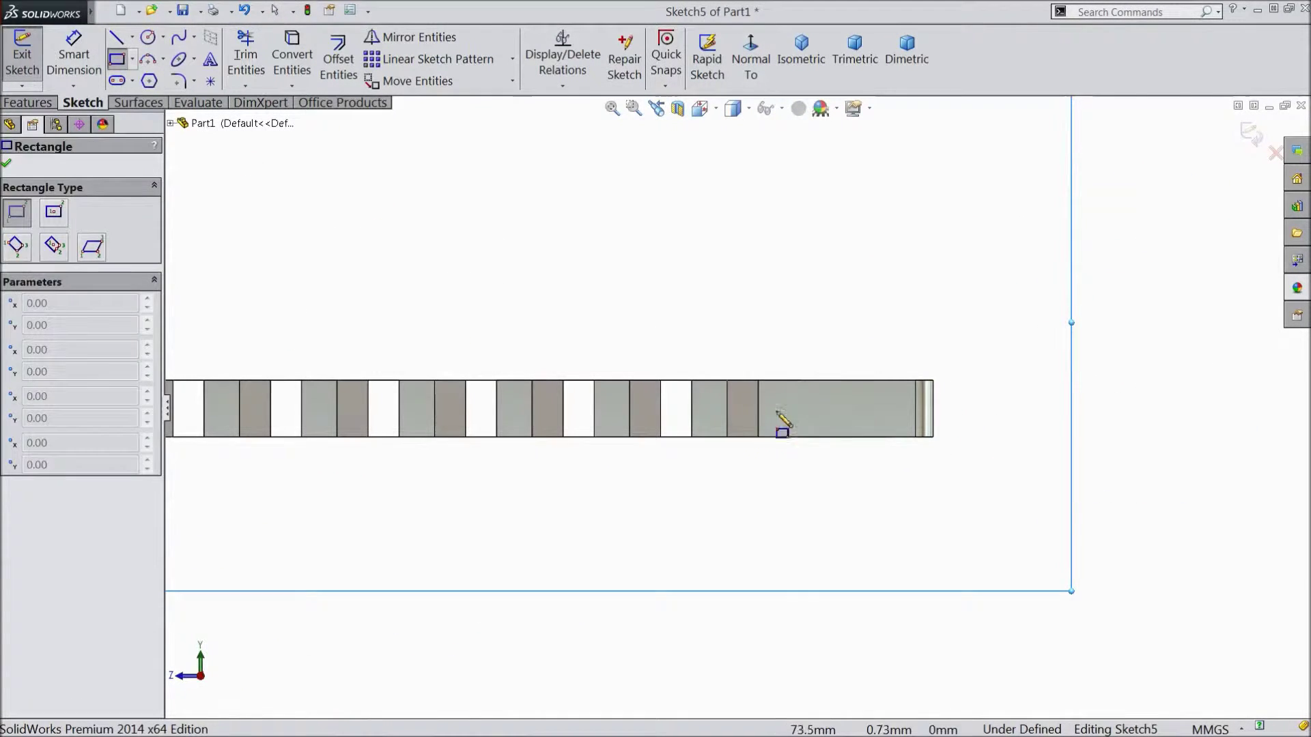
scroll(778, 426, "down", 2)
left_click(660, 320)
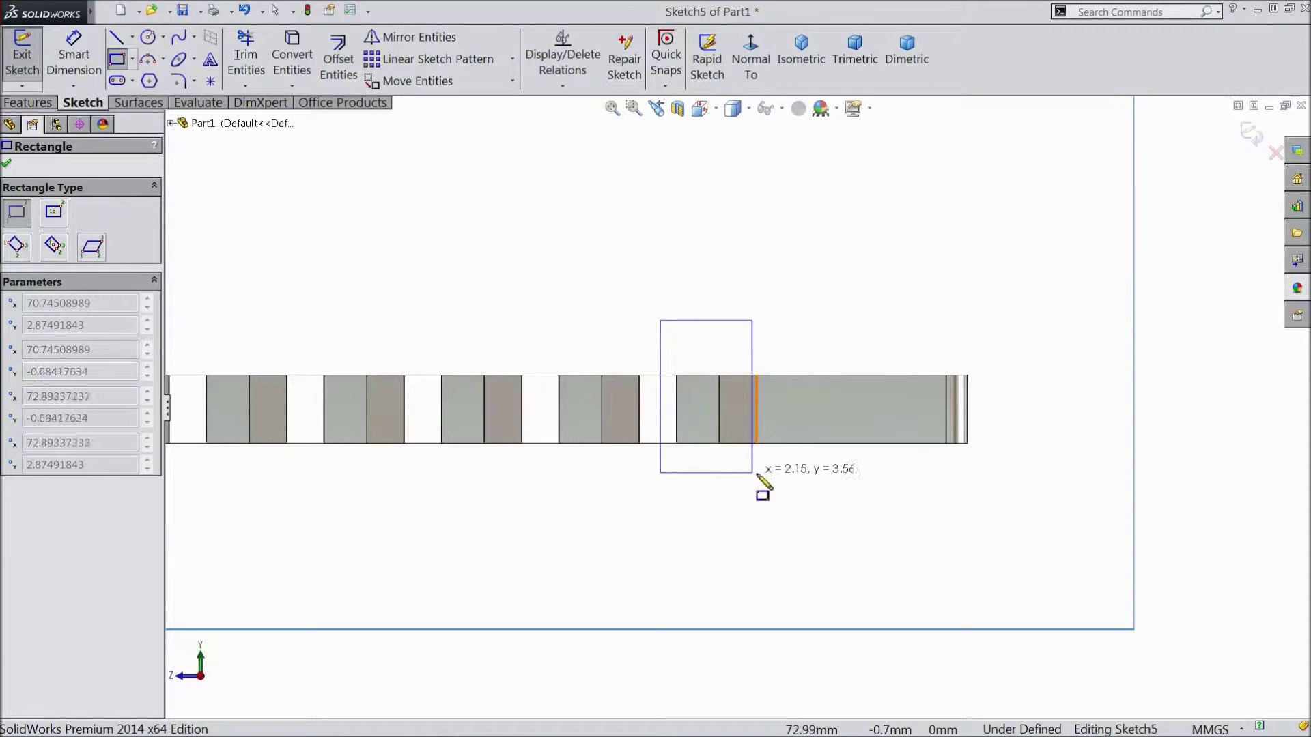
left_click(796, 496)
Step: Dimension the rectangle 2.84 wide and 2.10 high
left_click(73, 55)
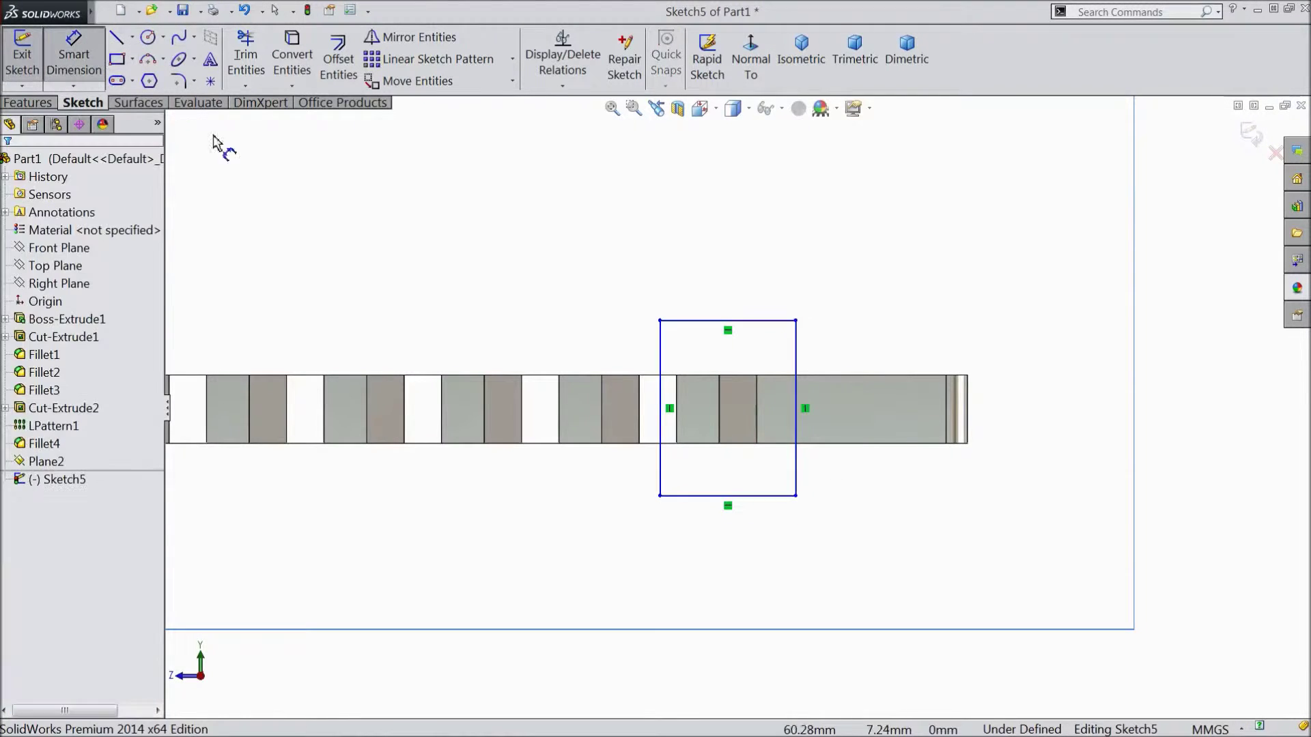
left_click(702, 321)
left_click(720, 276)
type("2.84")
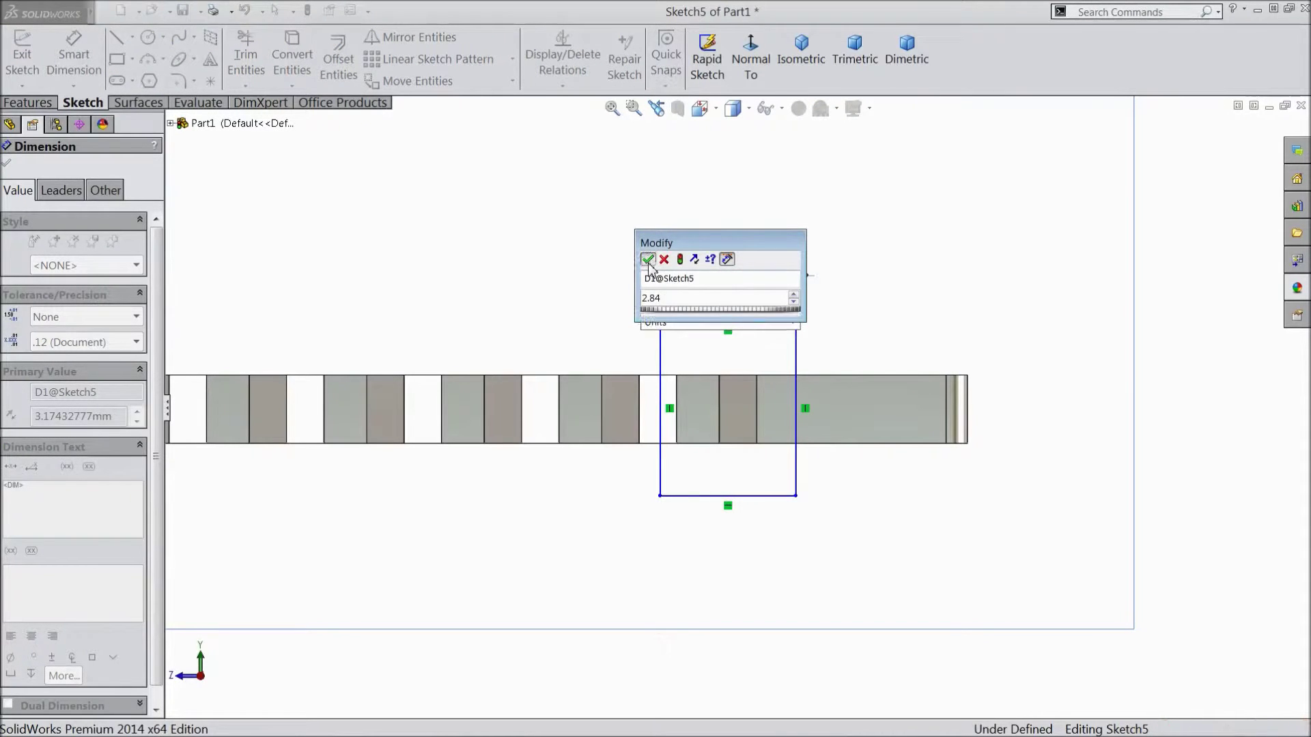
left_click(647, 259)
left_click(782, 345)
left_click(1031, 407)
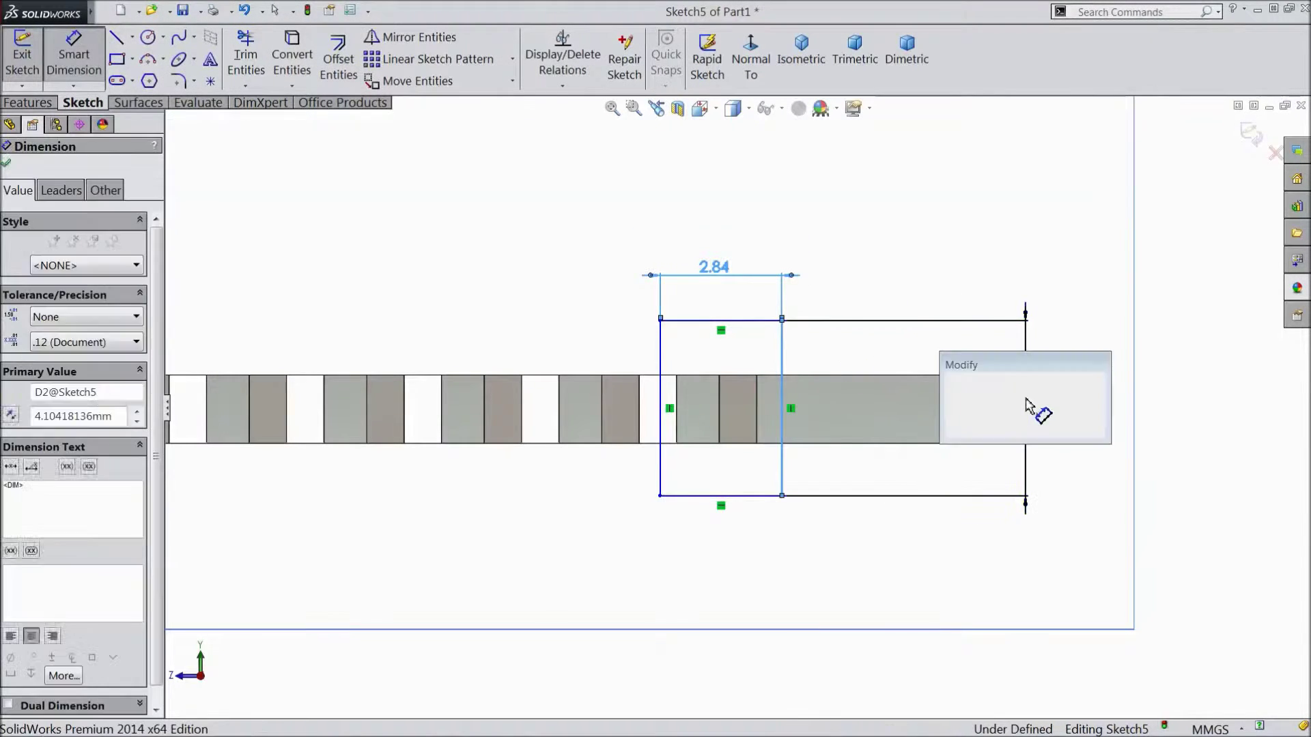
type("2.1")
left_click(953, 381)
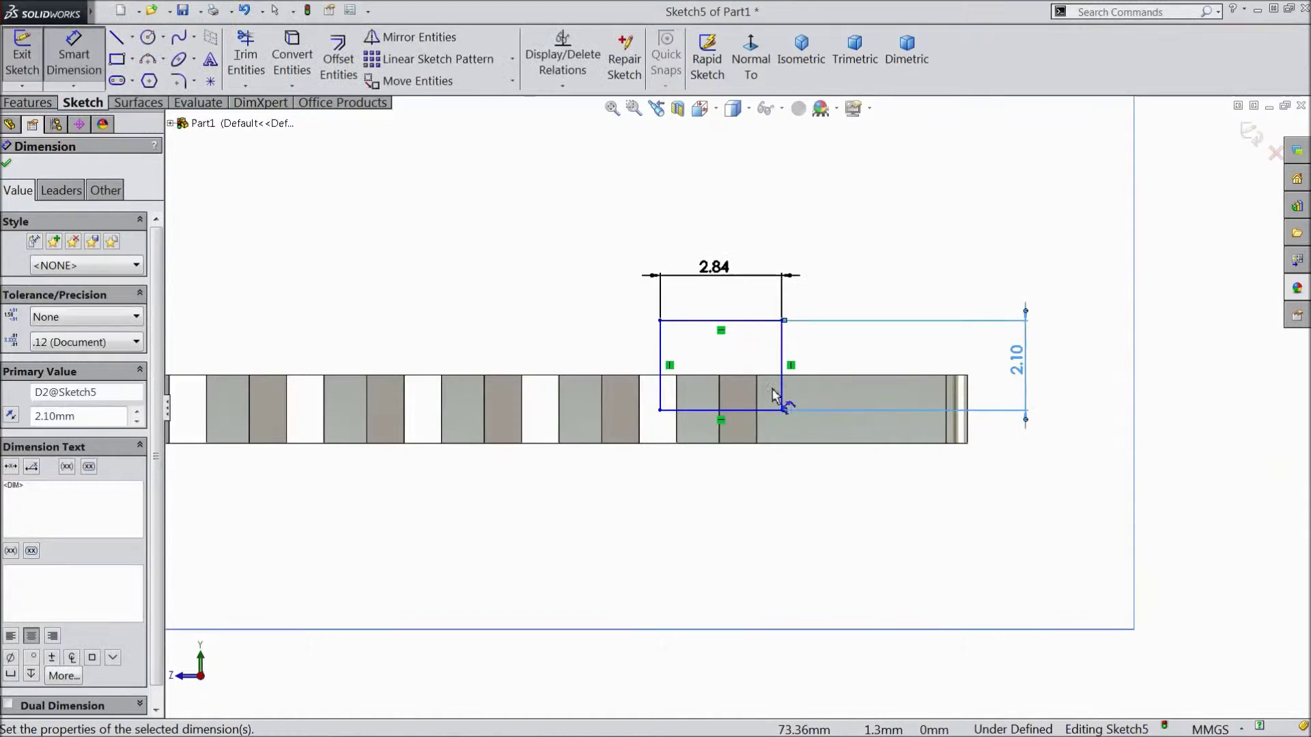
Step: Locate the rectangle 0.25 from the blade's top edge and 3.98 from its right end
scroll(744, 351, "down", 3)
left_click(751, 275)
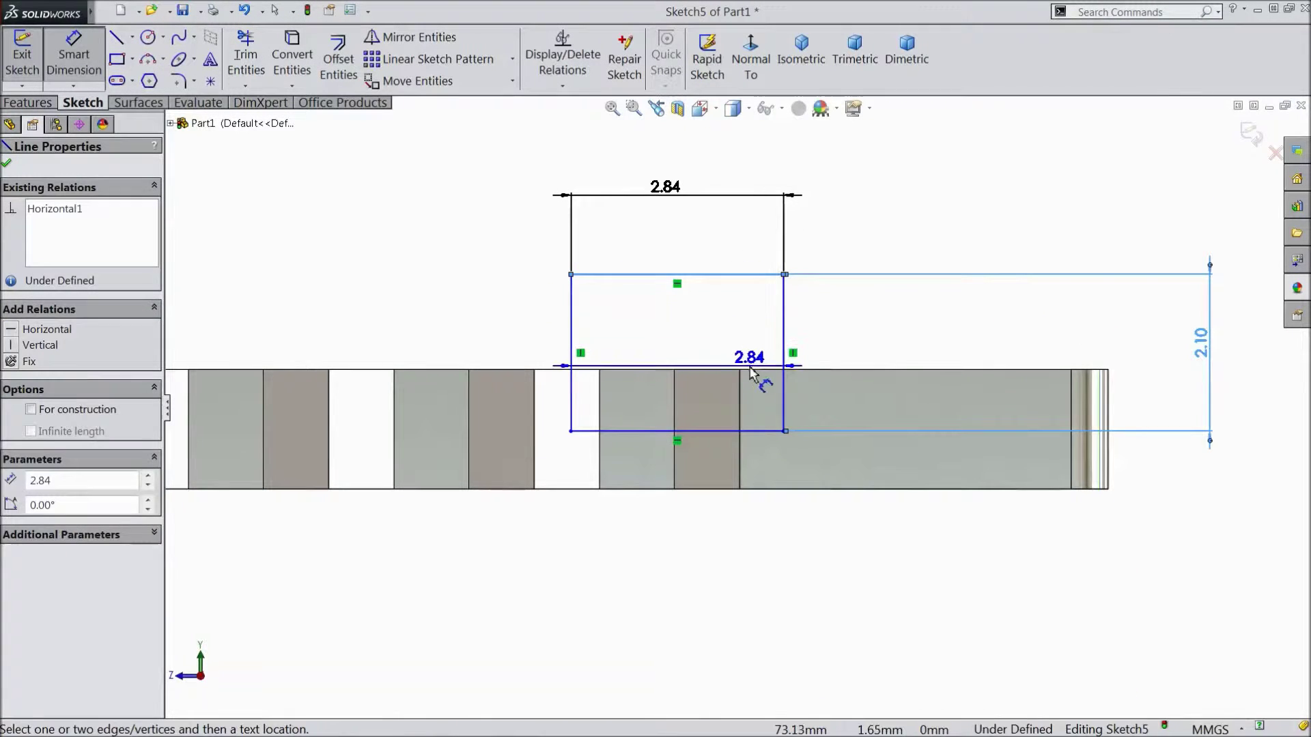
left_click(751, 371)
left_click(866, 321)
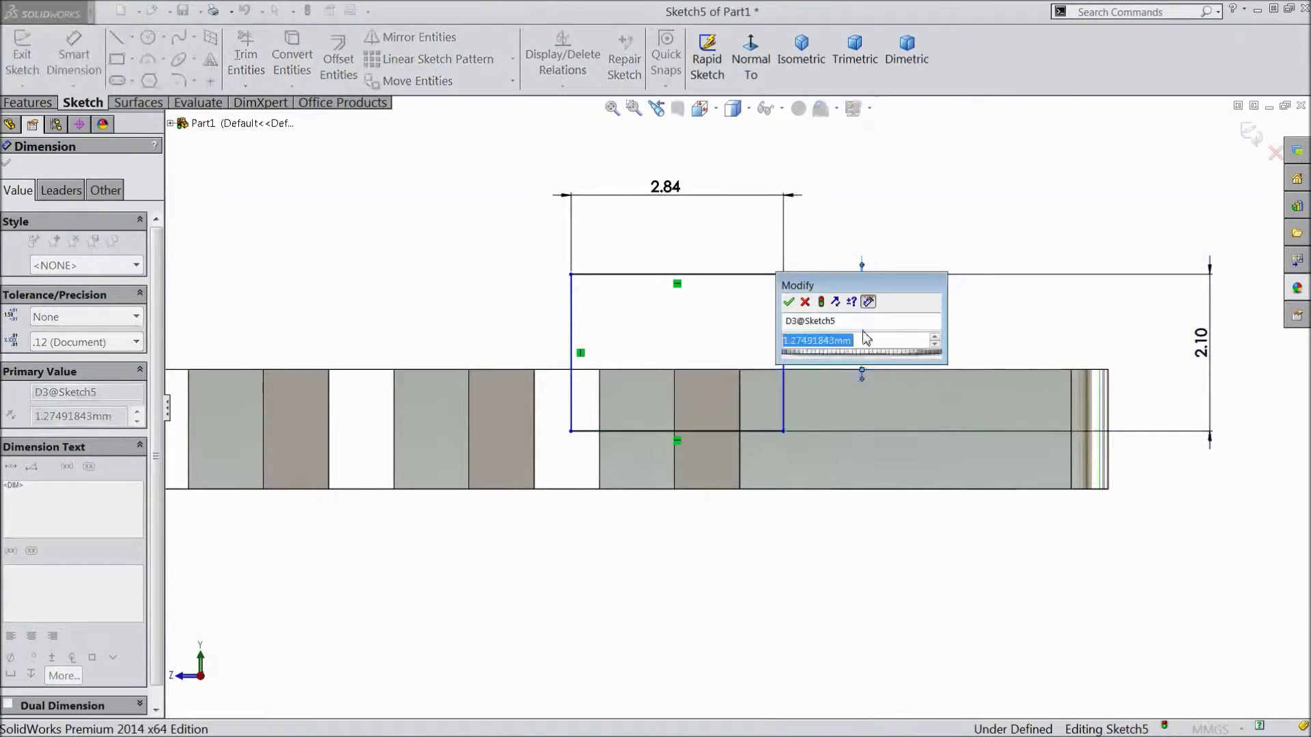
type("0.25")
left_click(788, 301)
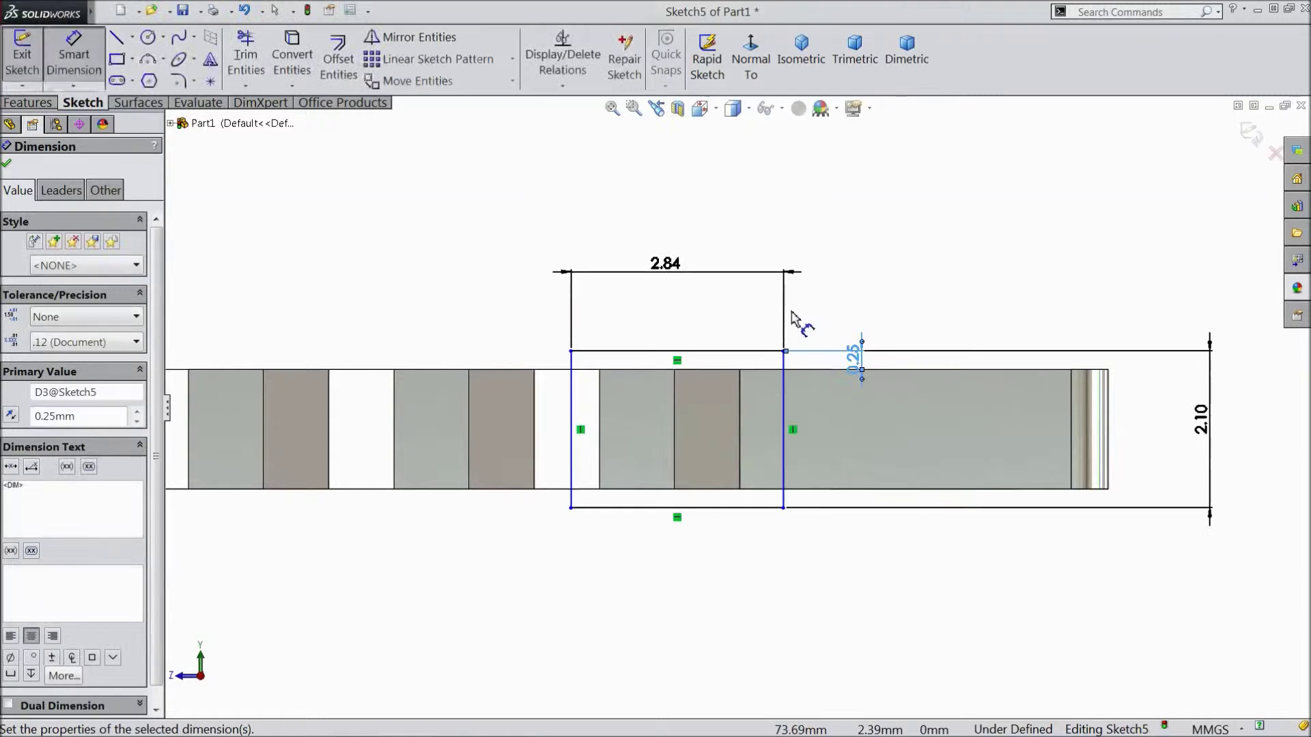
left_click(784, 390)
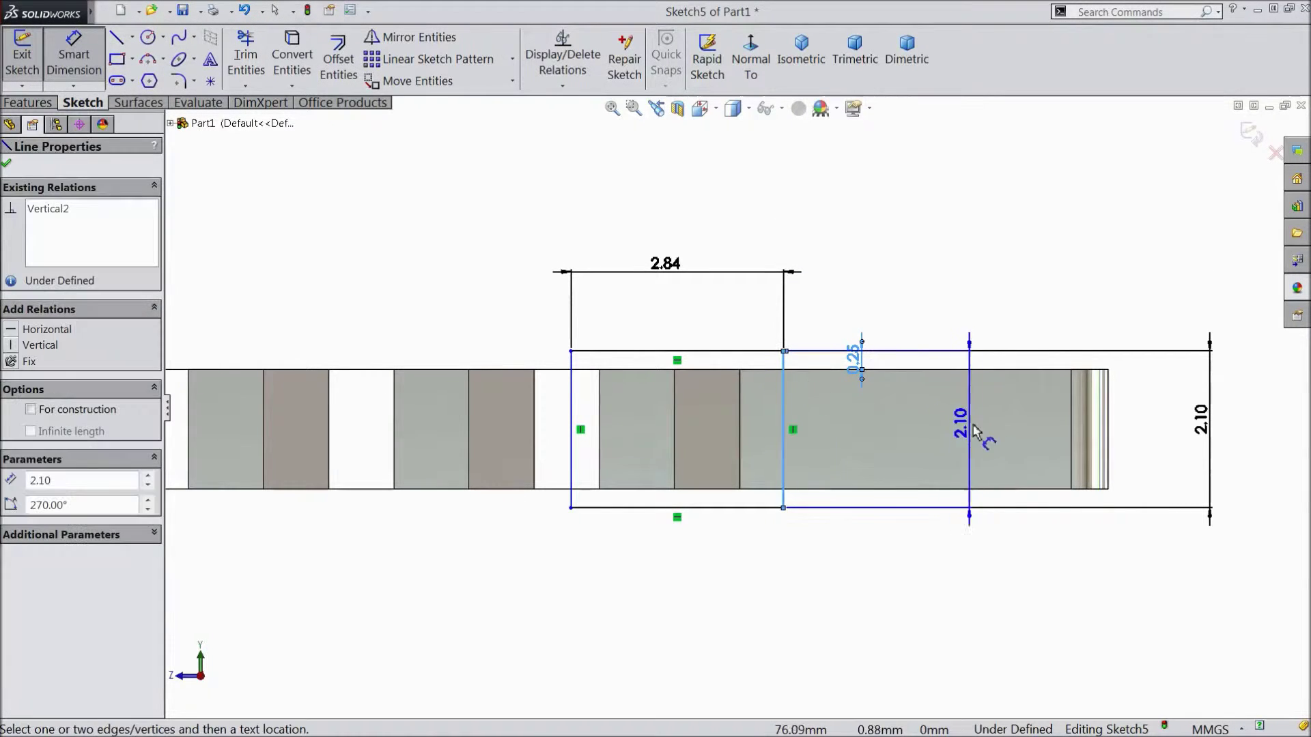
left_click(1072, 435)
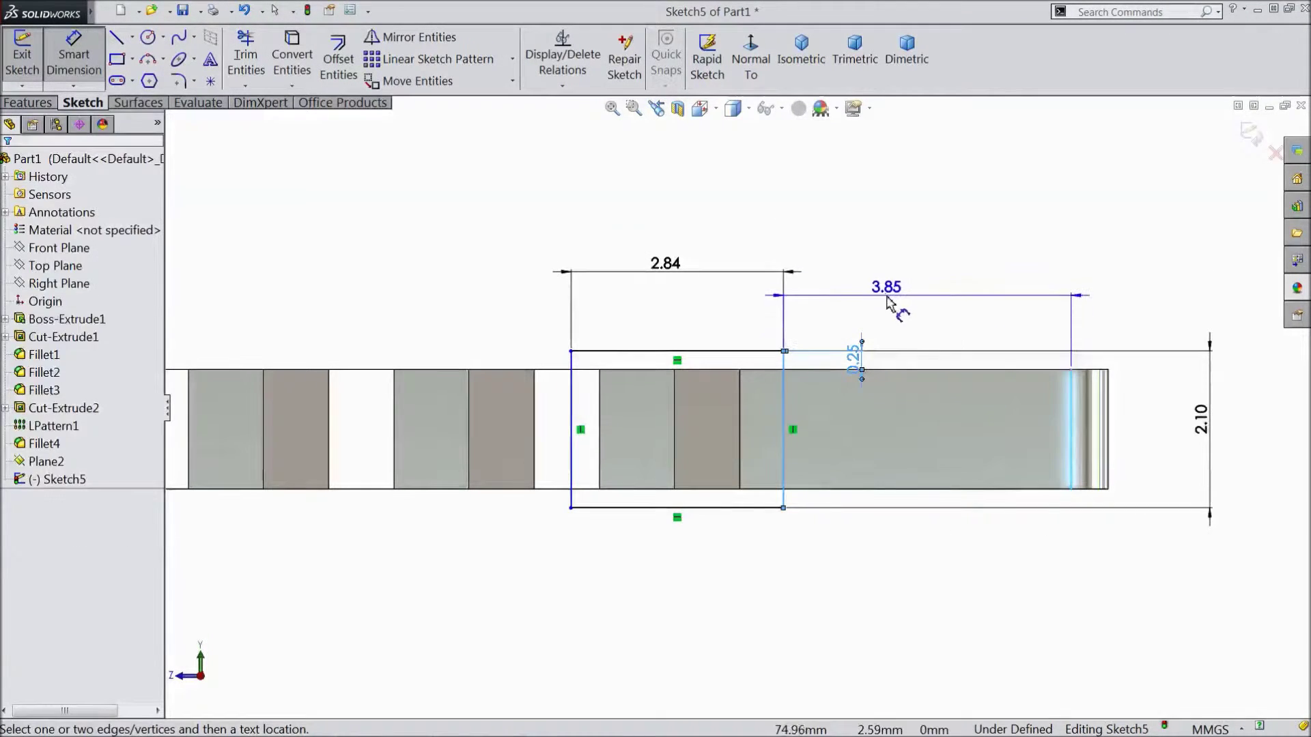
left_click(924, 307)
type("3")
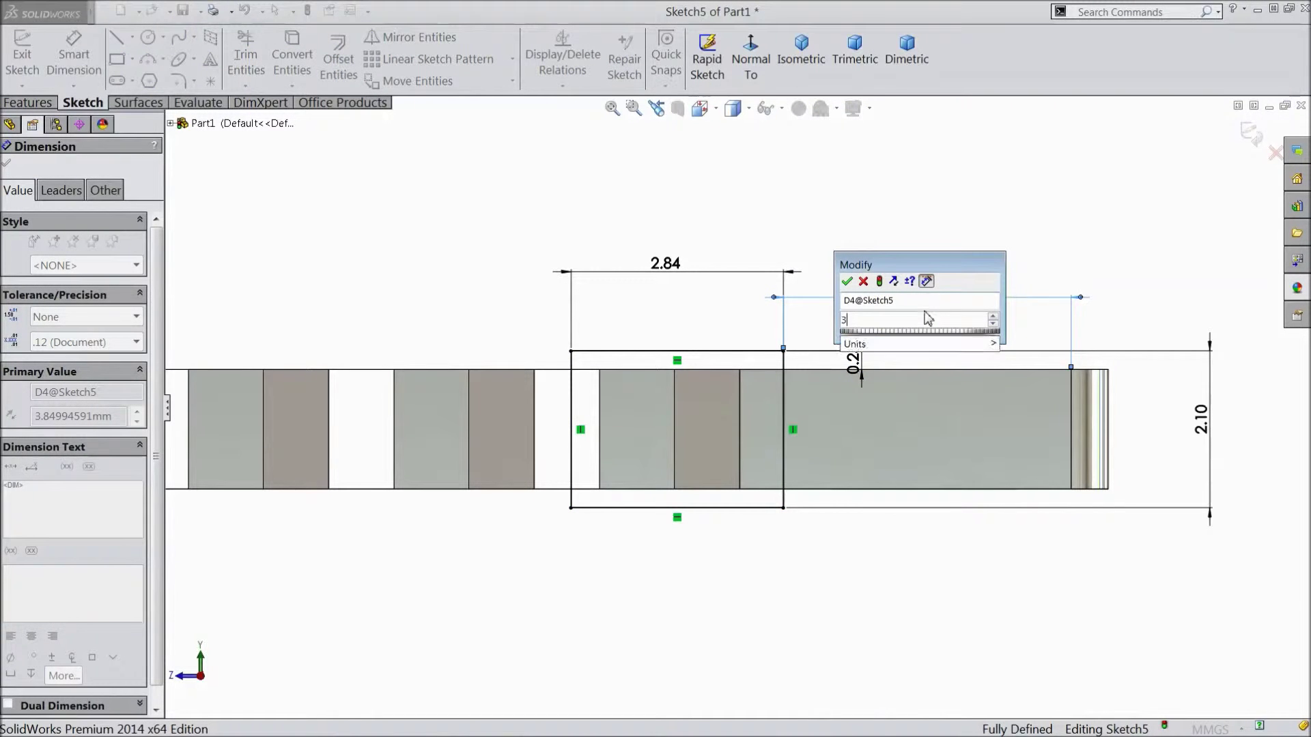
type(".98")
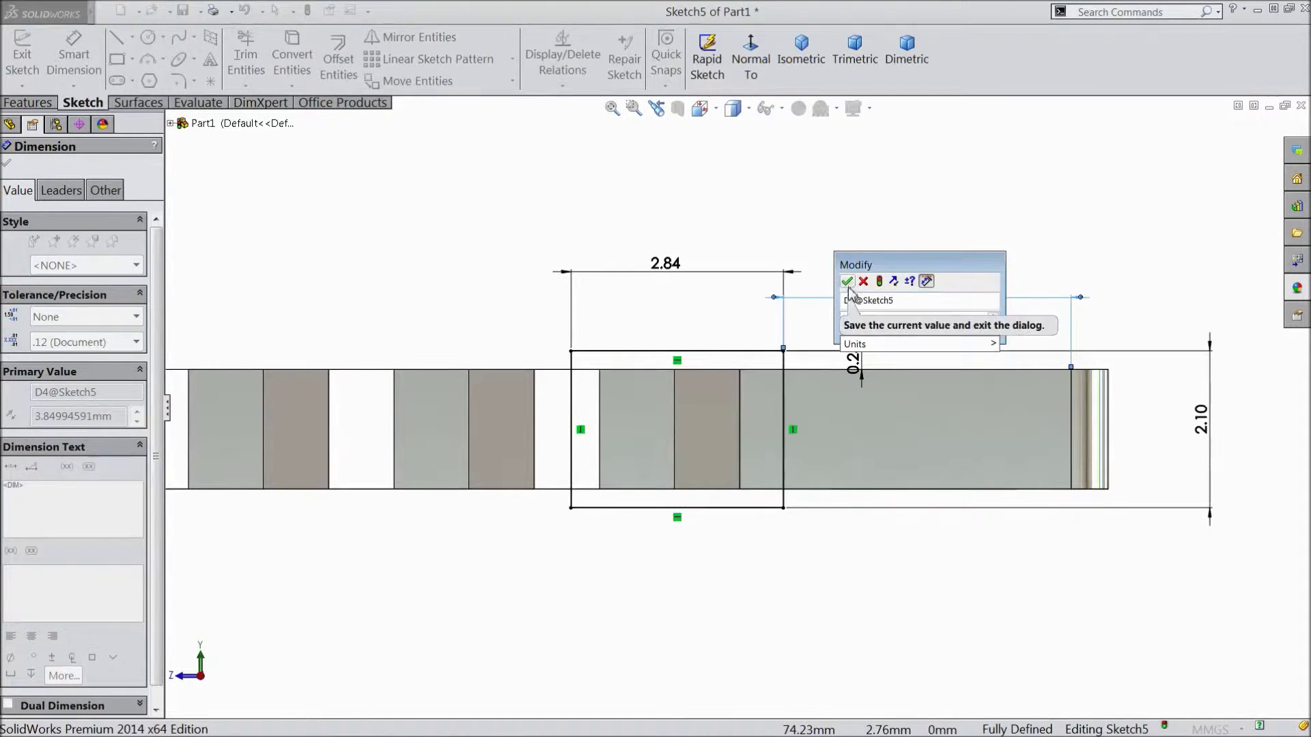
left_click(847, 281)
scroll(846, 314, "up", 2)
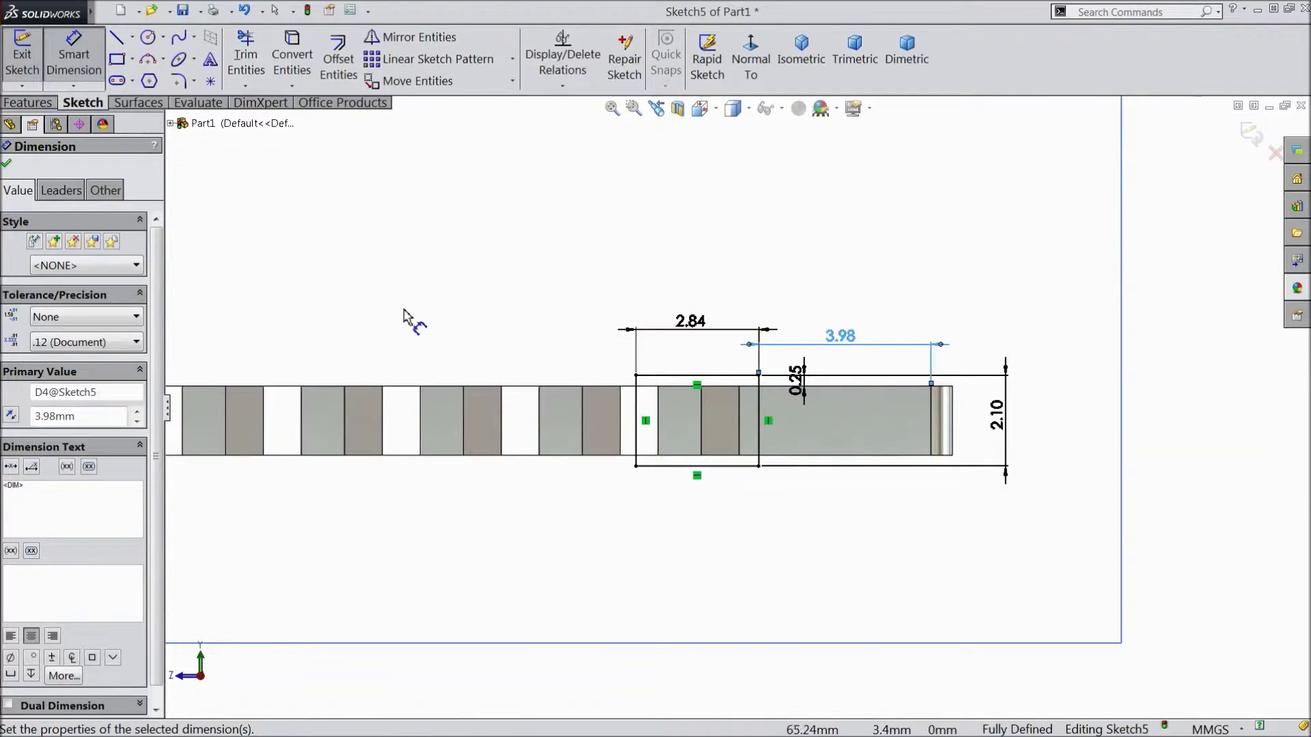
left_click(6, 166)
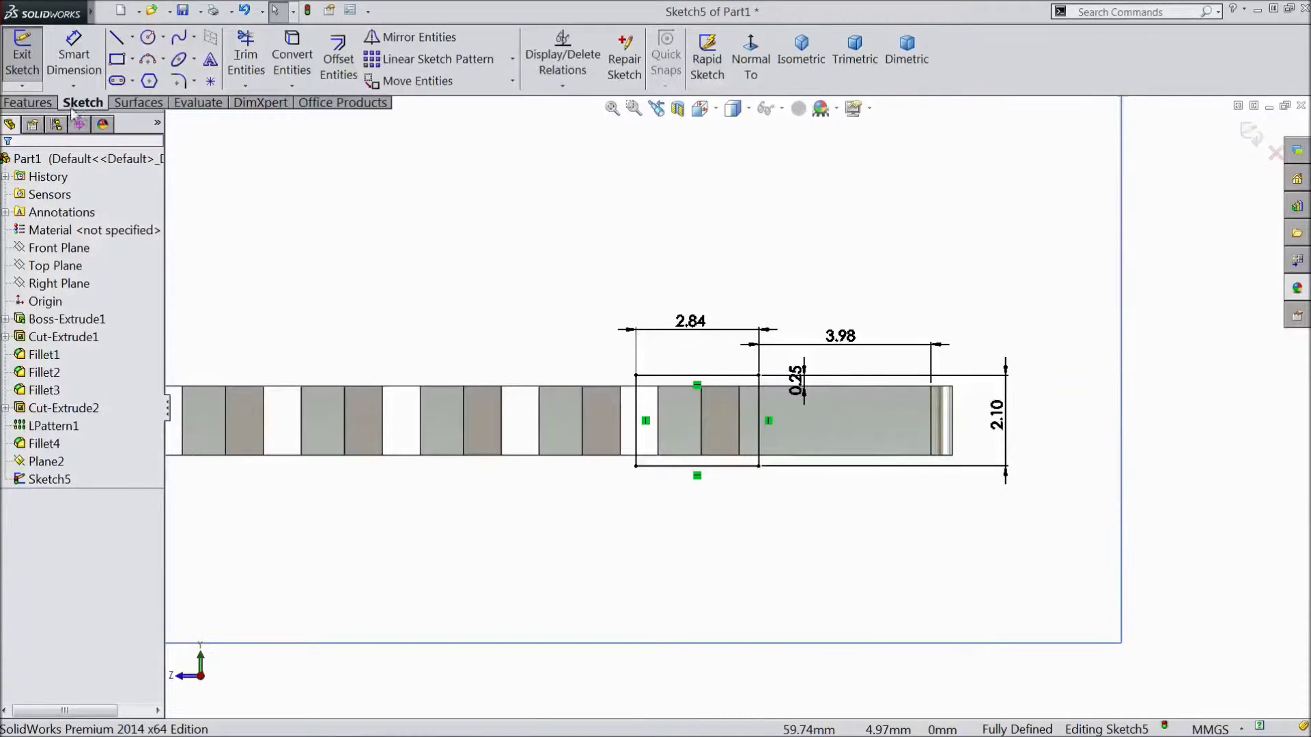
Step: Set up a sketch linear pattern of the rectangle: 10 instances, 5.58 mm apart, reversed to 180°
left_click(444, 60)
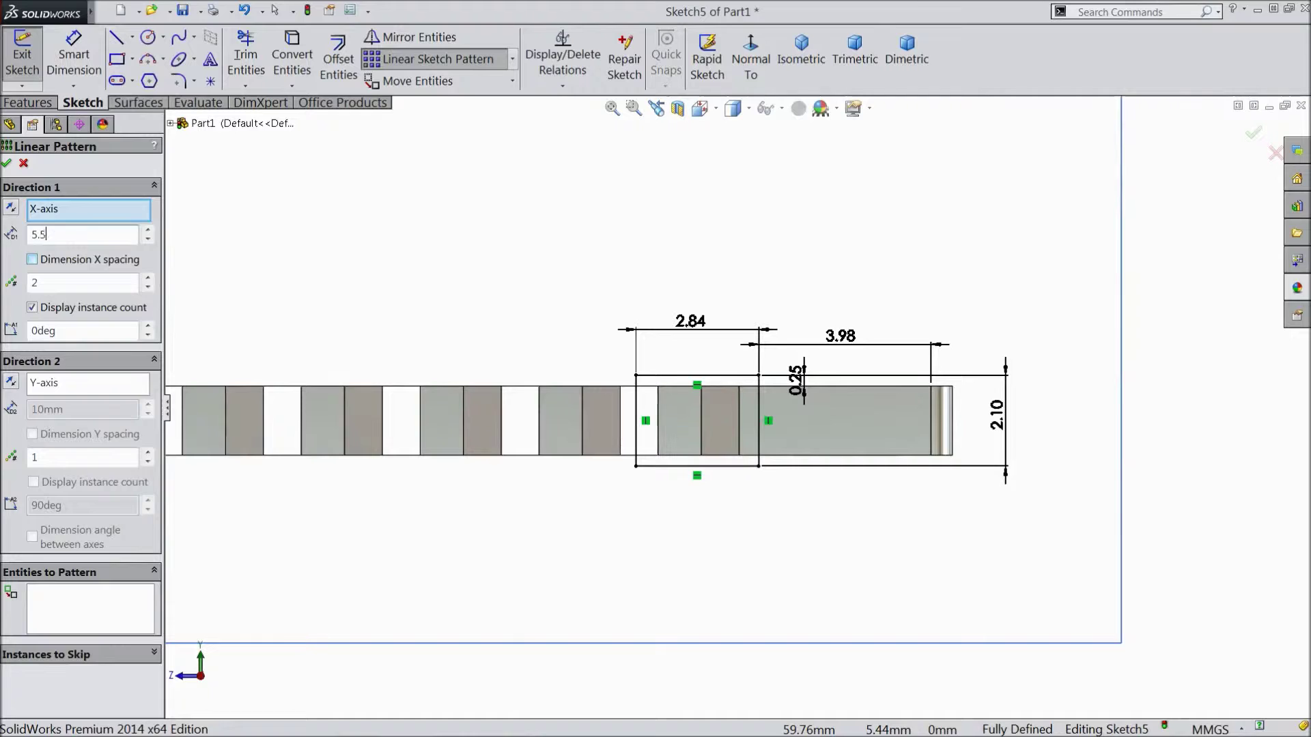
left_click_drag(52, 282, 21, 281)
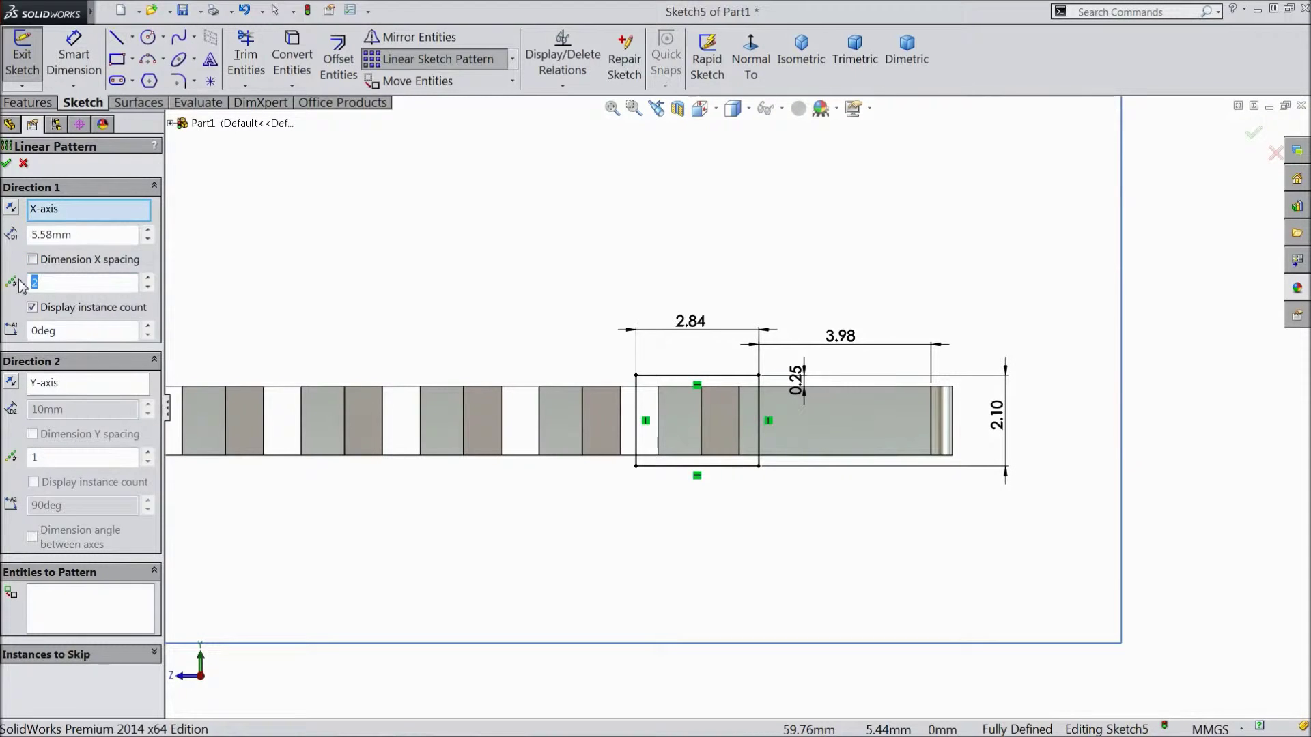
type("10")
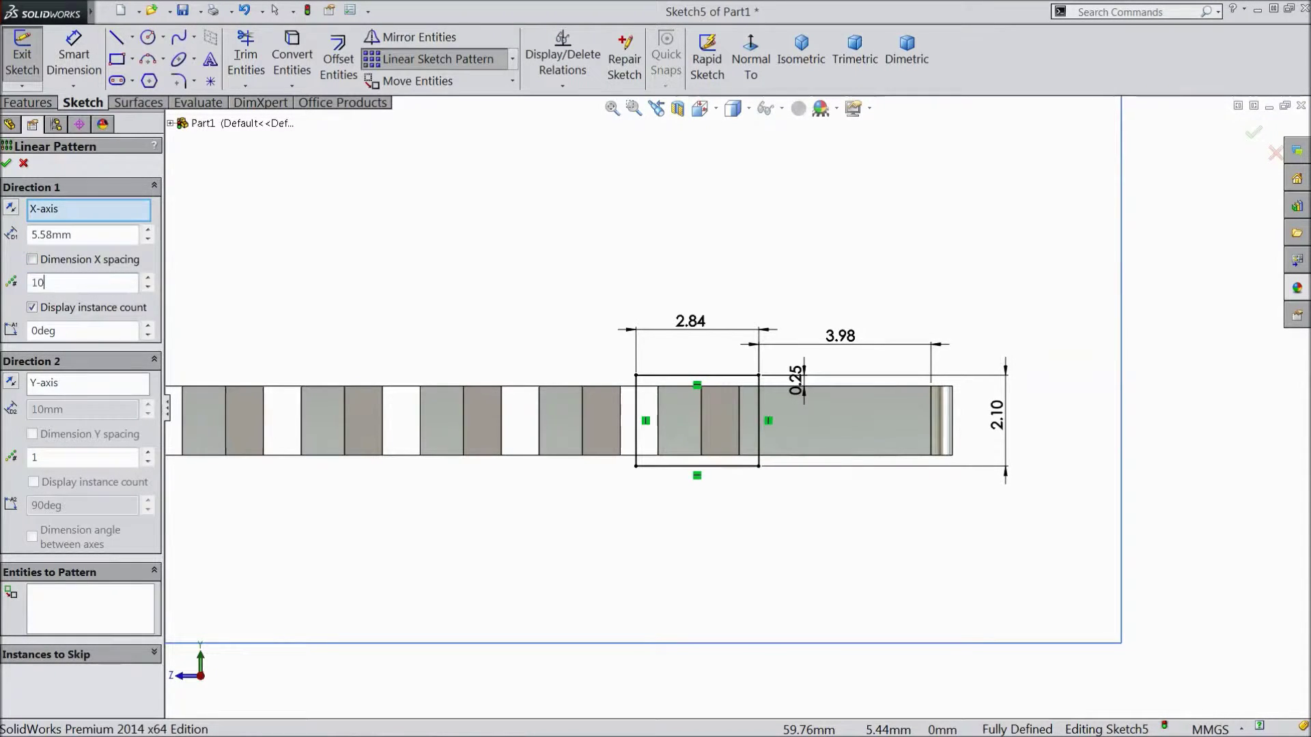
left_click(116, 608)
scroll(748, 546, "down", 2)
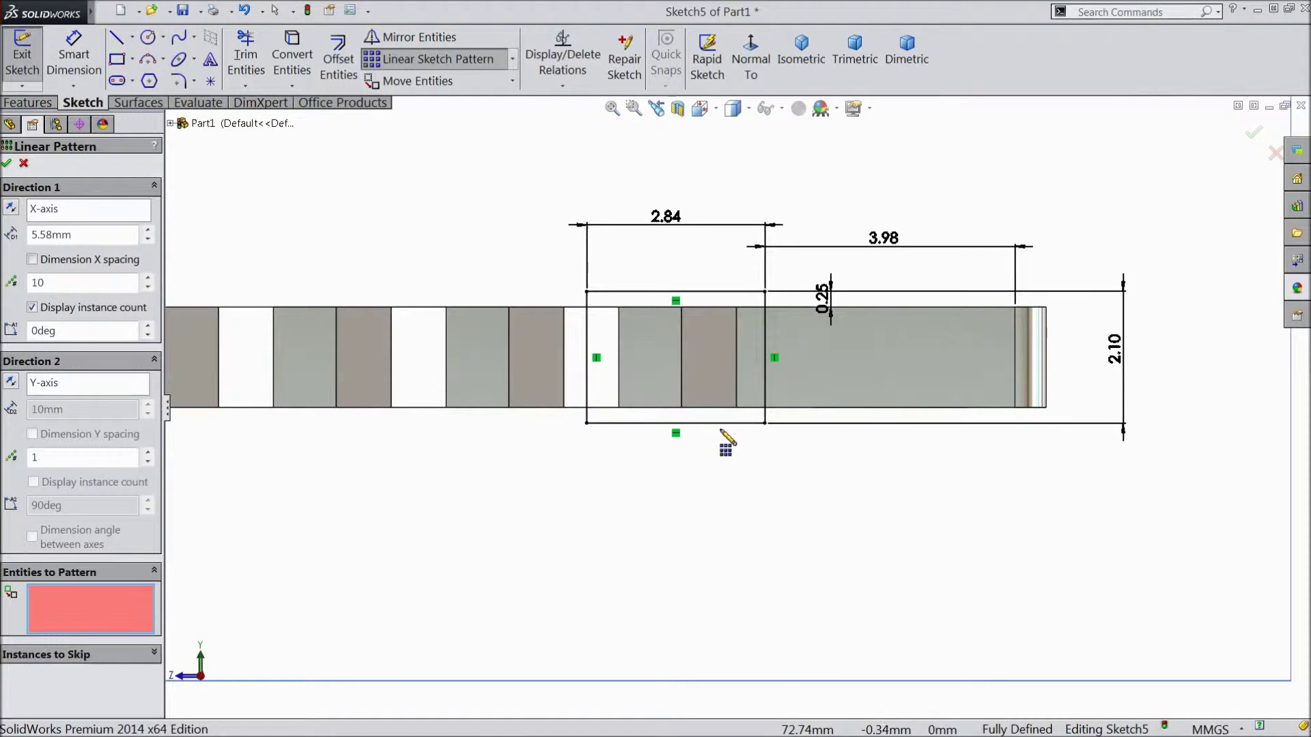
left_click(717, 424)
left_click(765, 415)
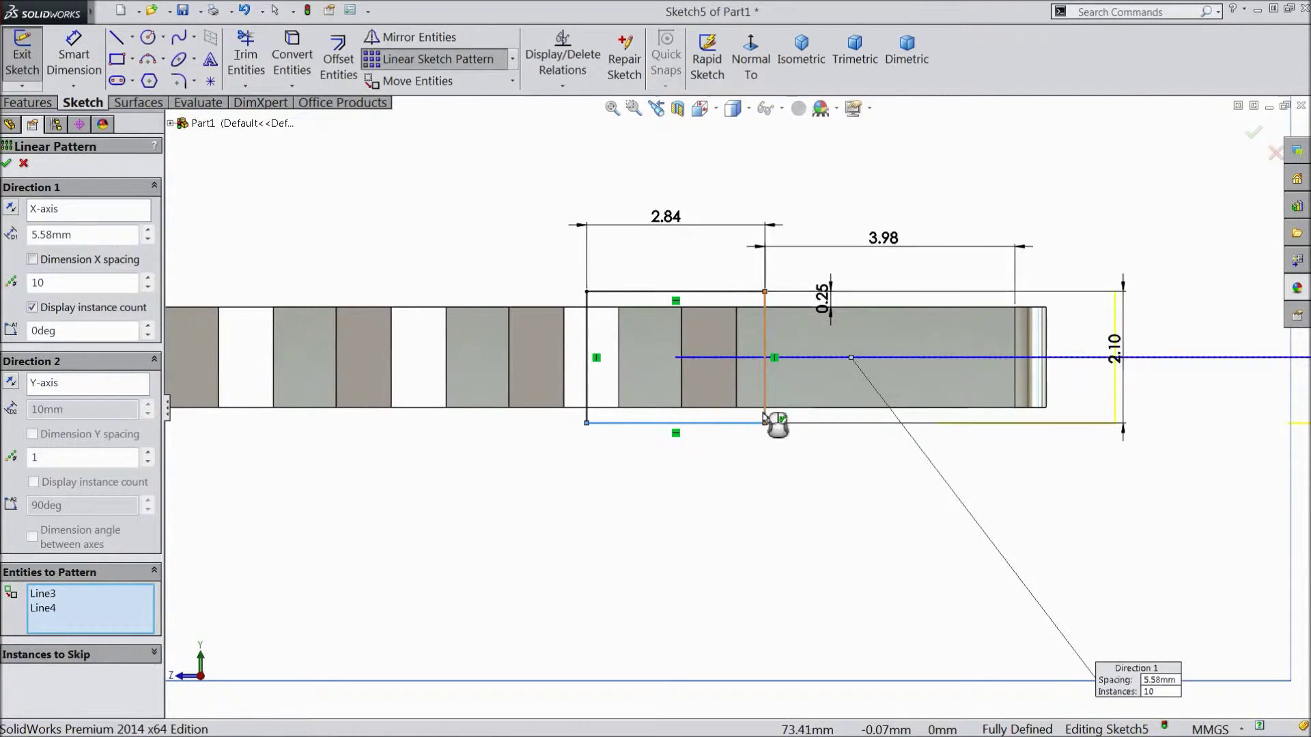
left_click(587, 418)
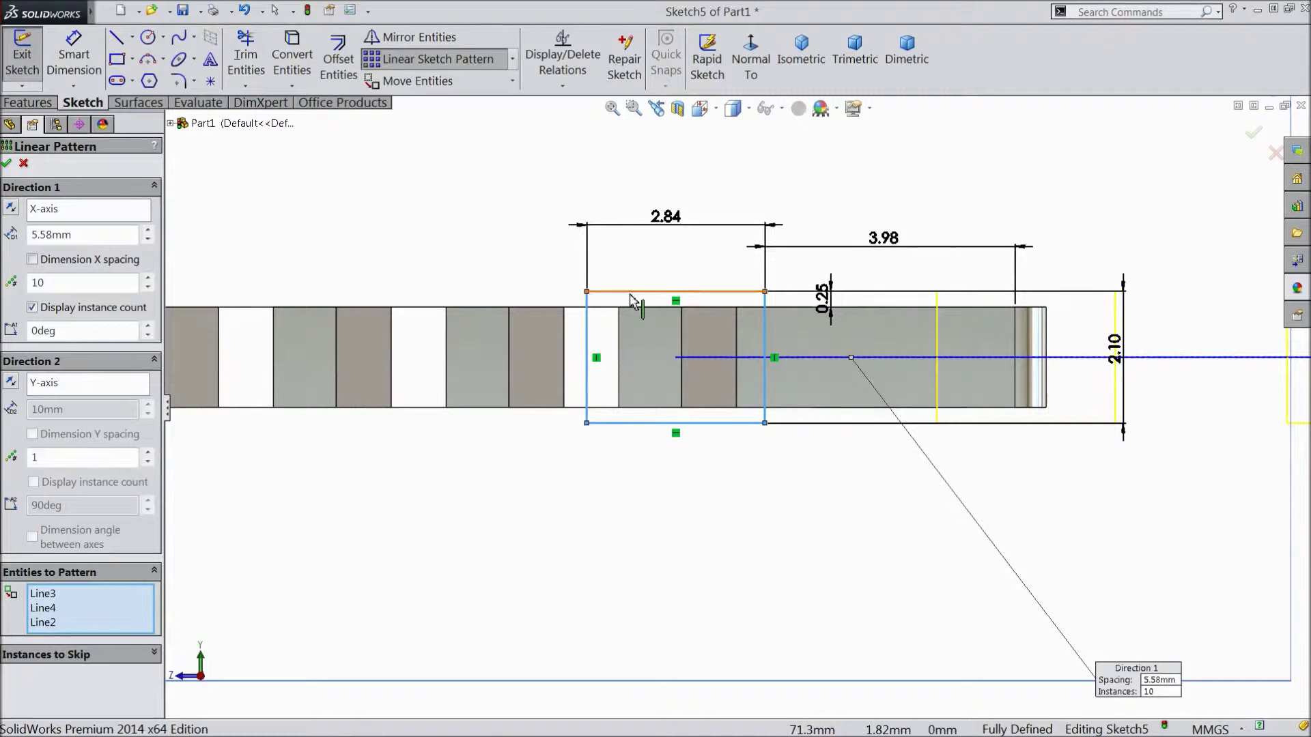
scroll(626, 363, "up", 3)
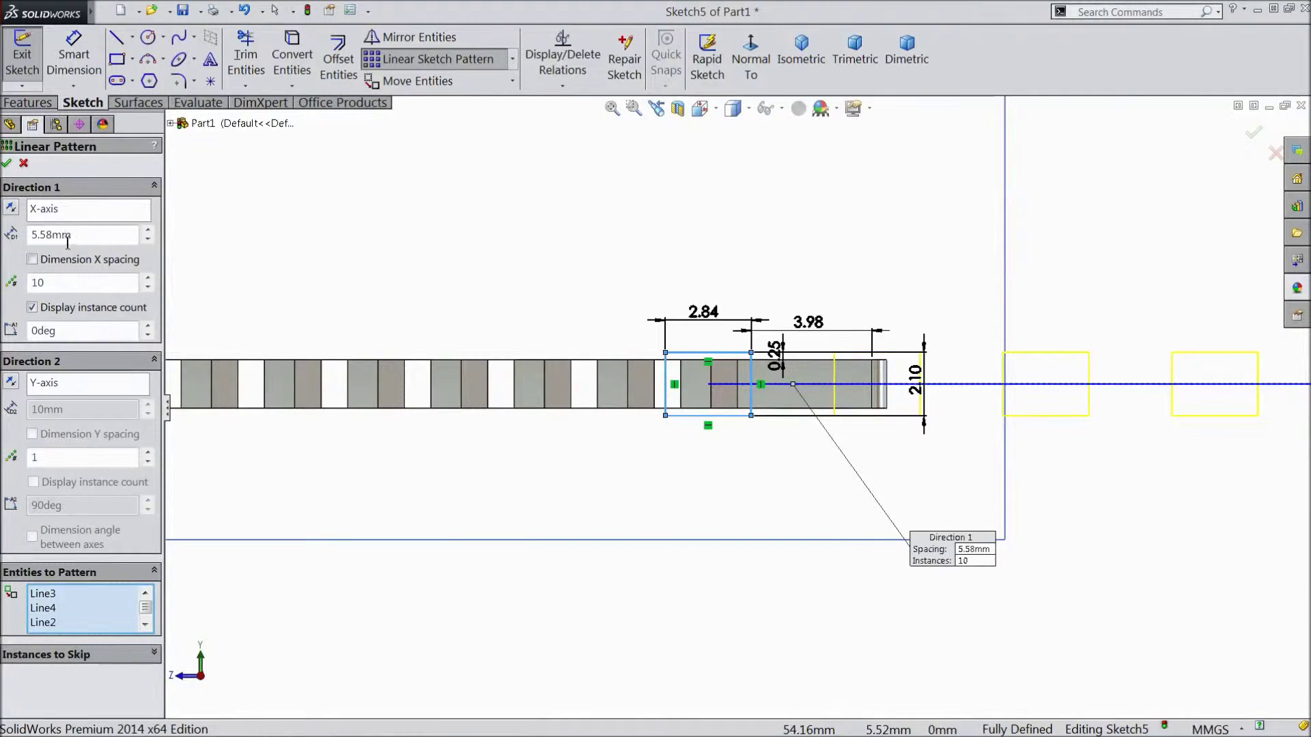
left_click(11, 208)
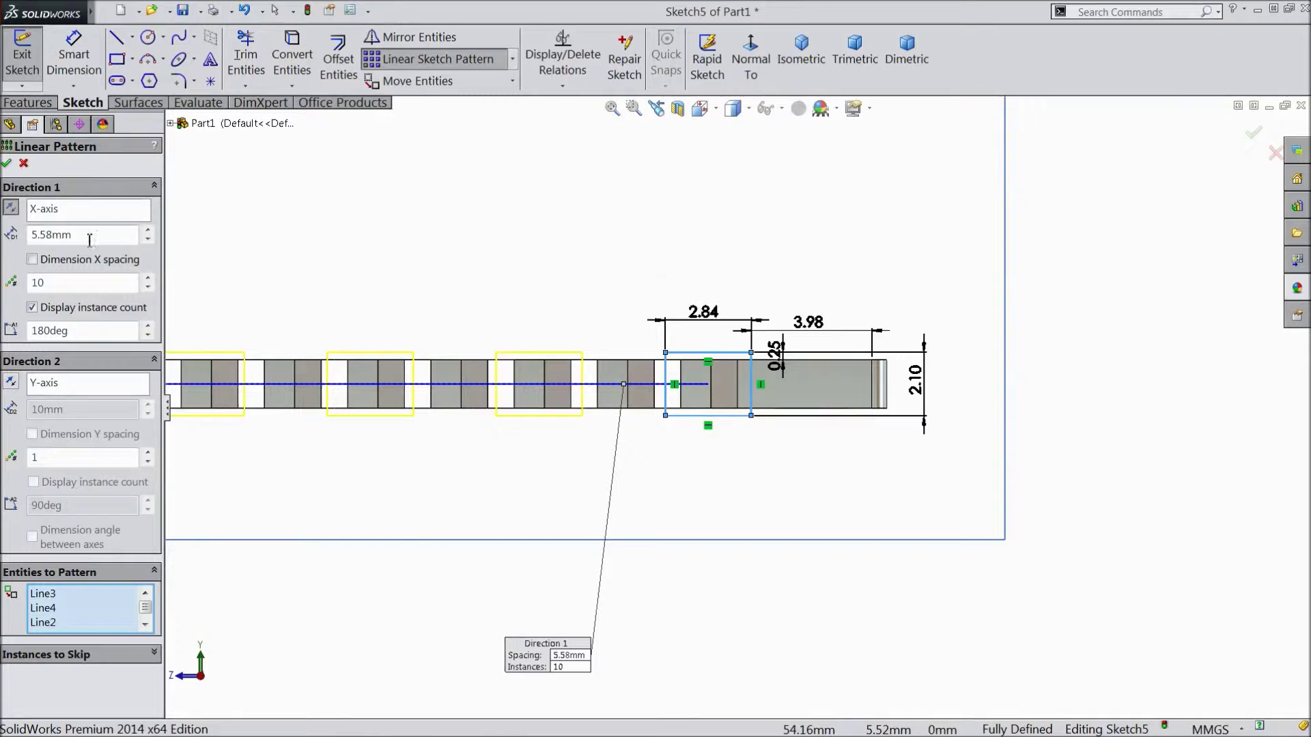
scroll(558, 453, "up", 5)
scroll(337, 430, "down", 2)
scroll(842, 437, "down", 2)
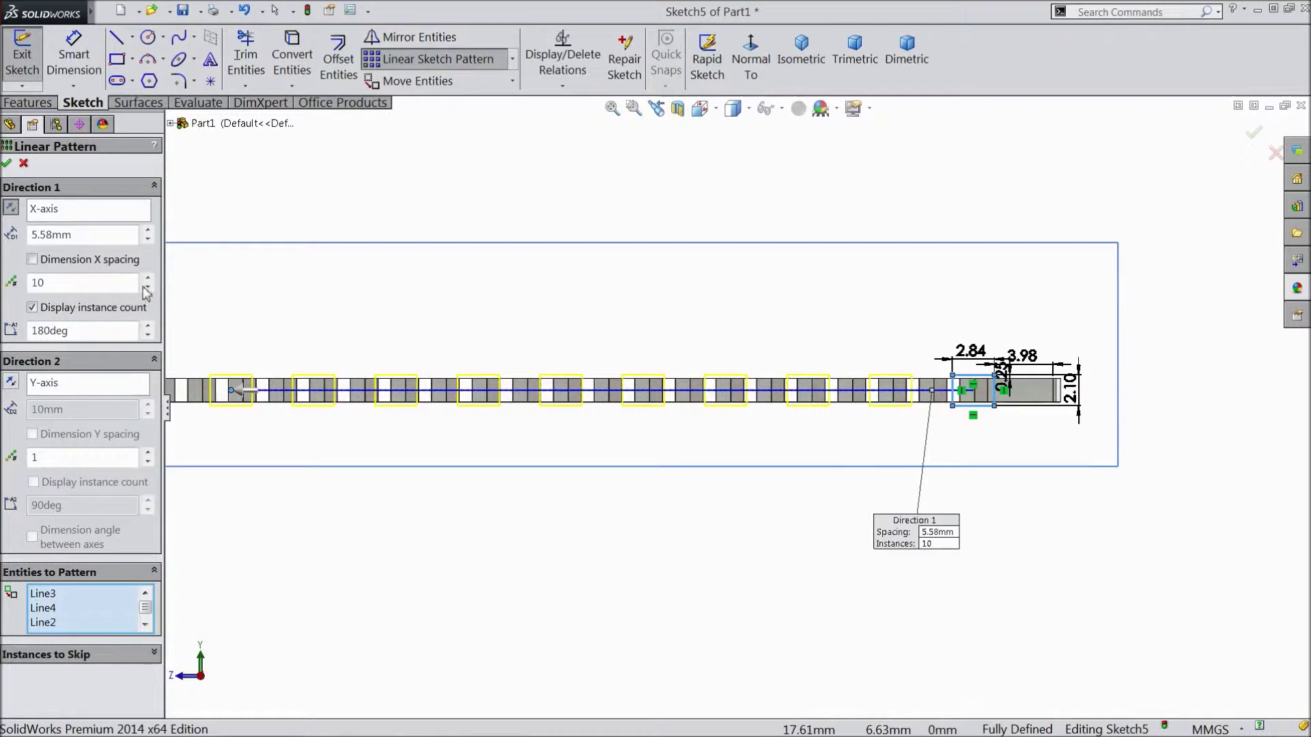
Step: Accept the 10-rectangle pattern and exit Sketch5 on Plane2
left_click(7, 164)
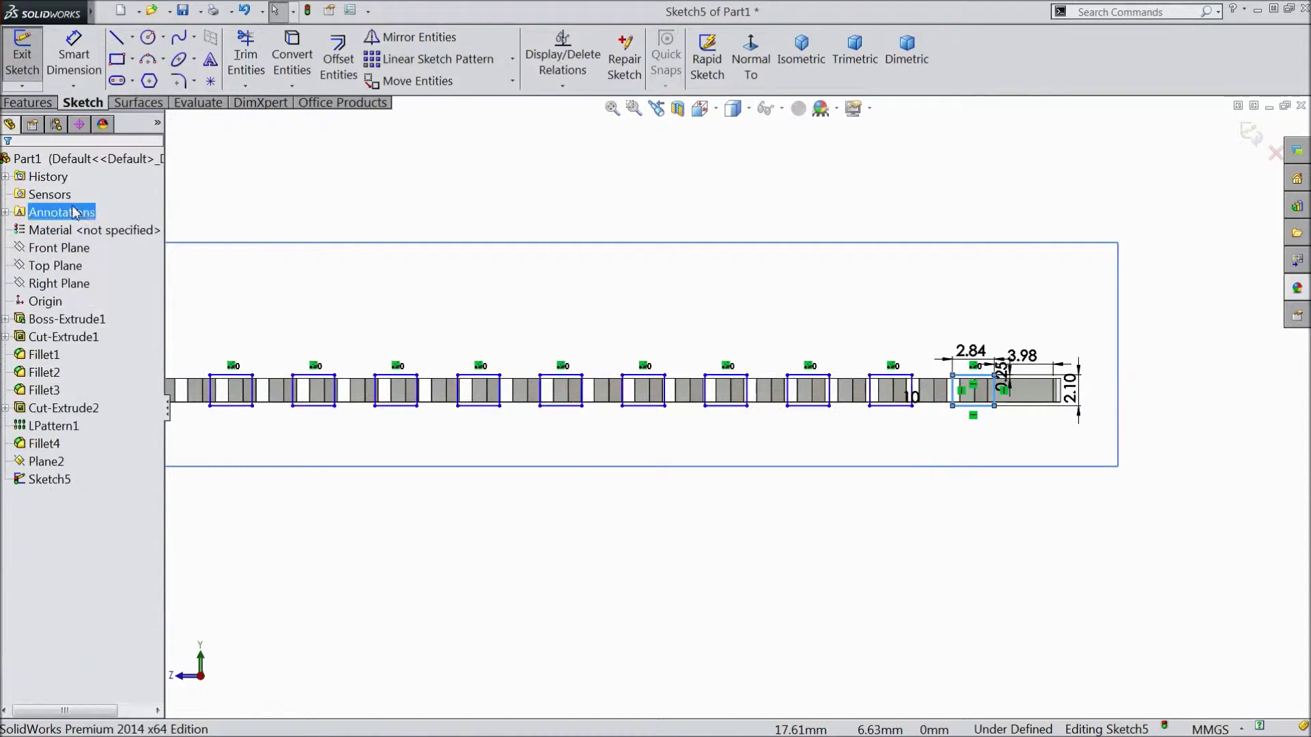
scroll(538, 557, "up", 2)
mouse_move(538, 551)
middle_mouse_down()
mouse_move(564, 608)
mouse_move(728, 448)
mouse_move(685, 535)
mouse_move(678, 599)
mouse_move(699, 520)
mouse_move(698, 555)
middle_mouse_up()
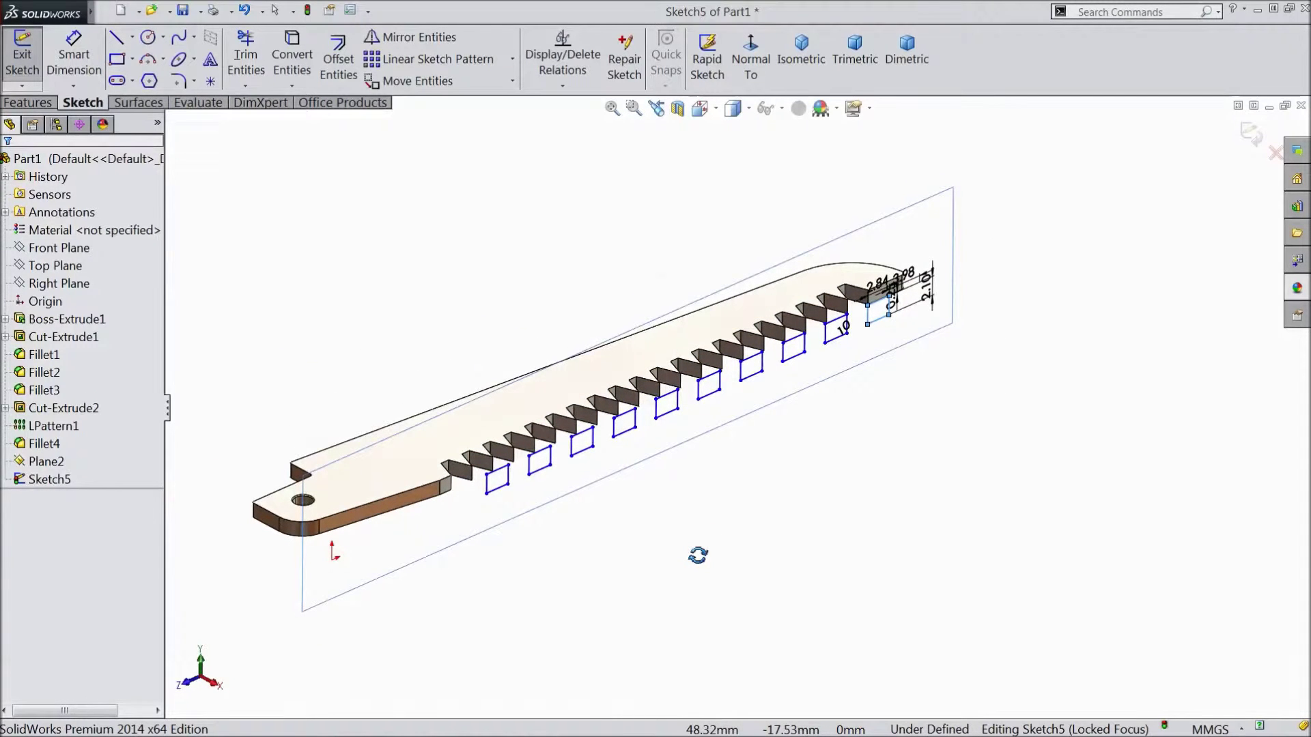
scroll(974, 351, "down", 2)
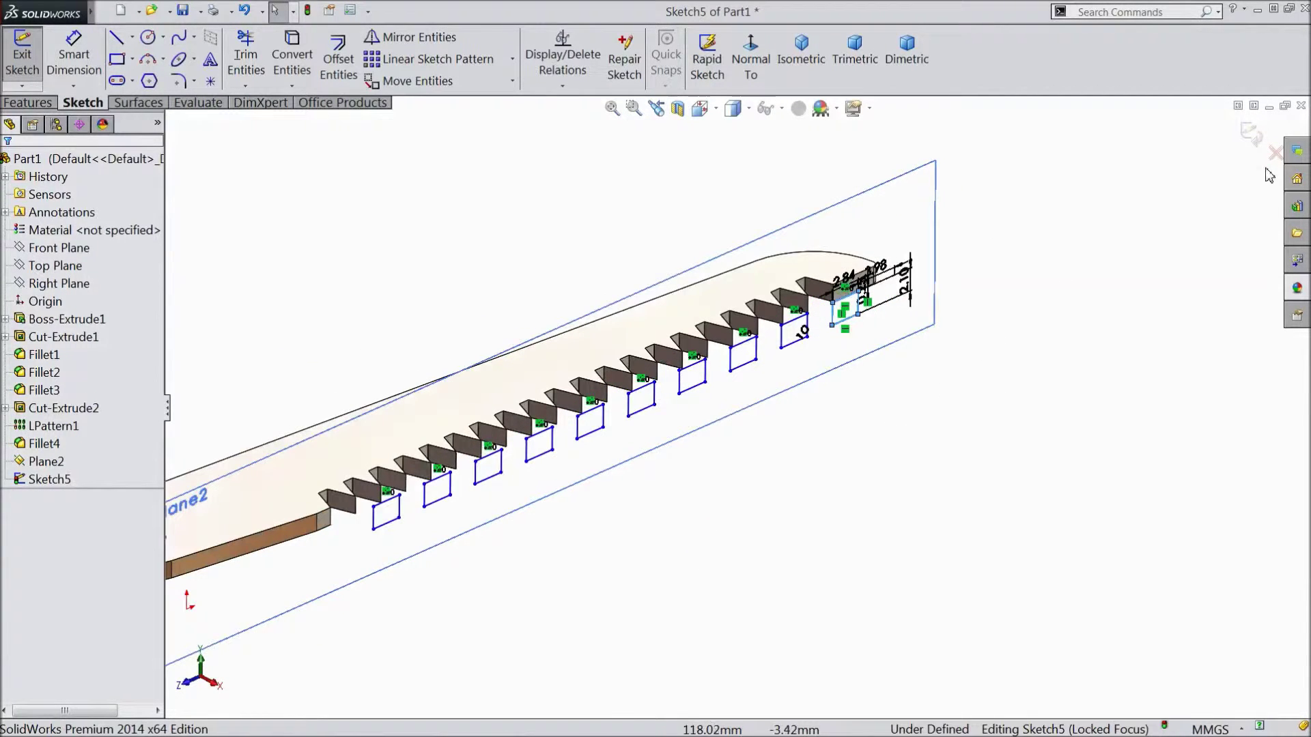
left_click(1251, 133)
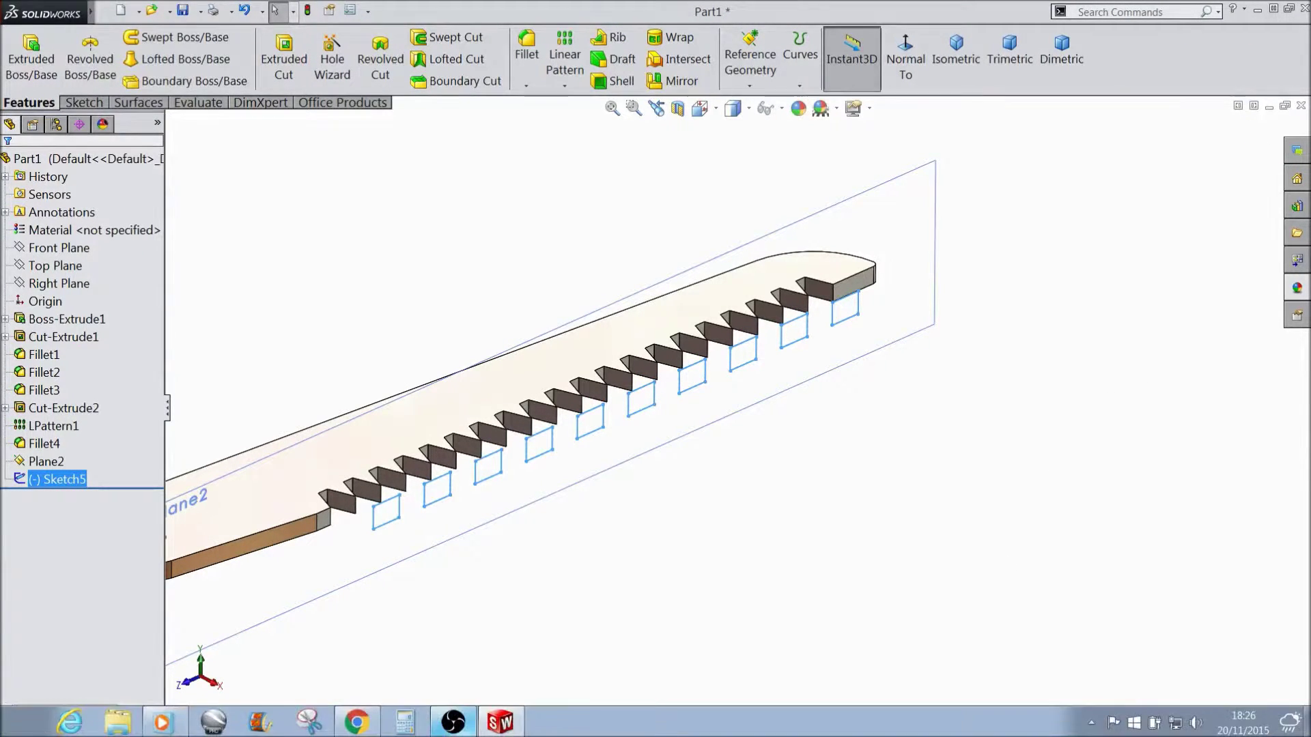
scroll(559, 574, "up", 3)
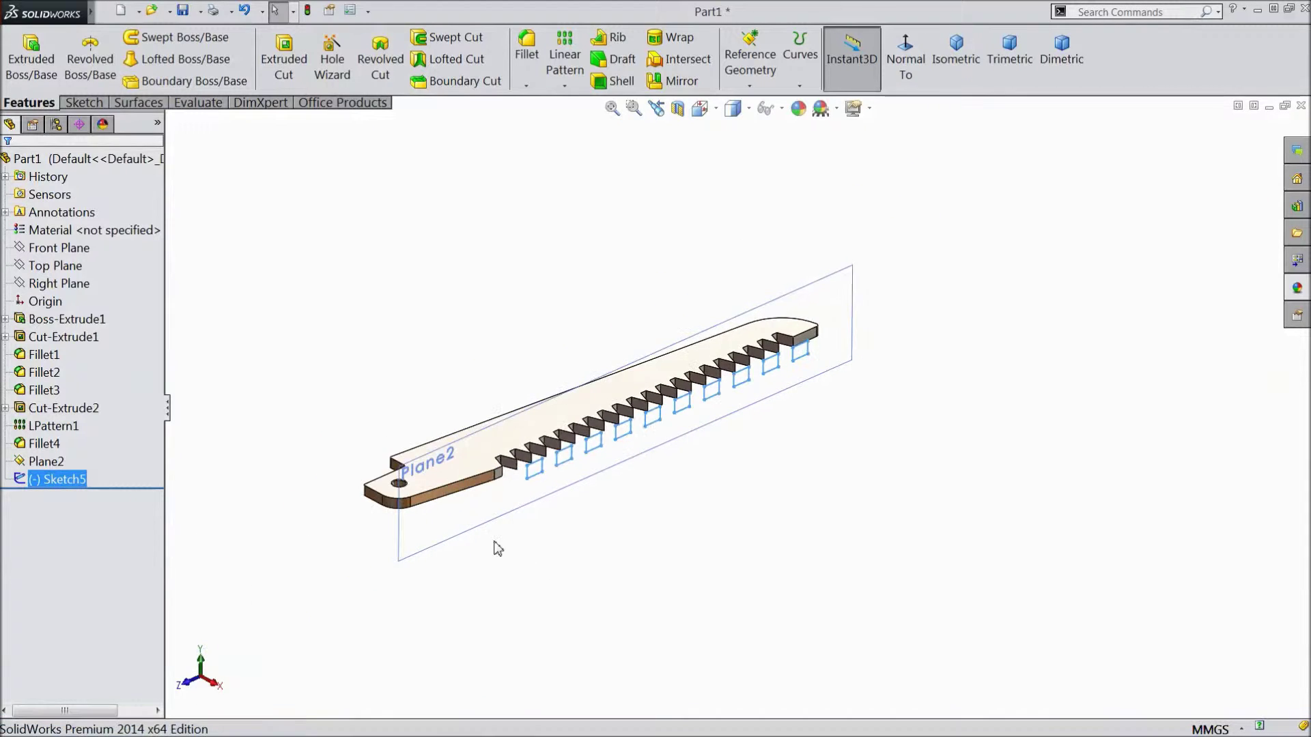
scroll(444, 491, "down", 2)
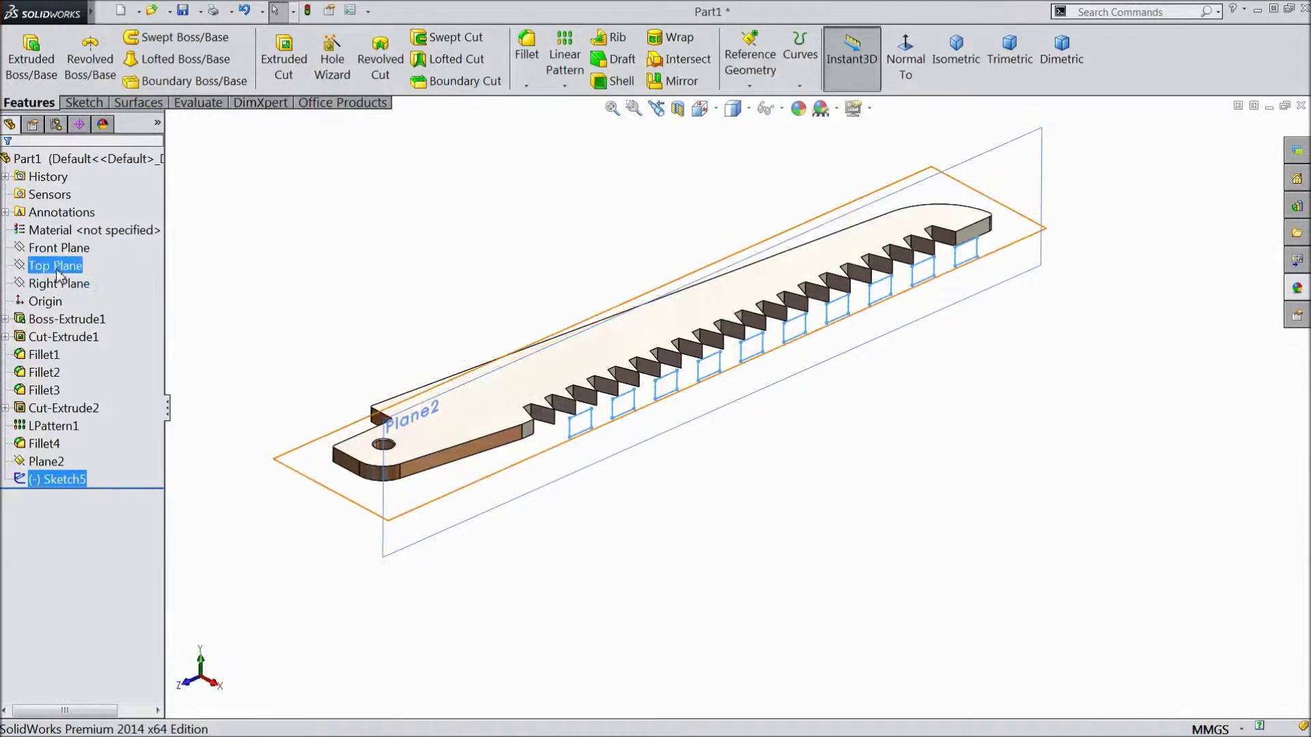
left_click(80, 267)
left_click(70, 254)
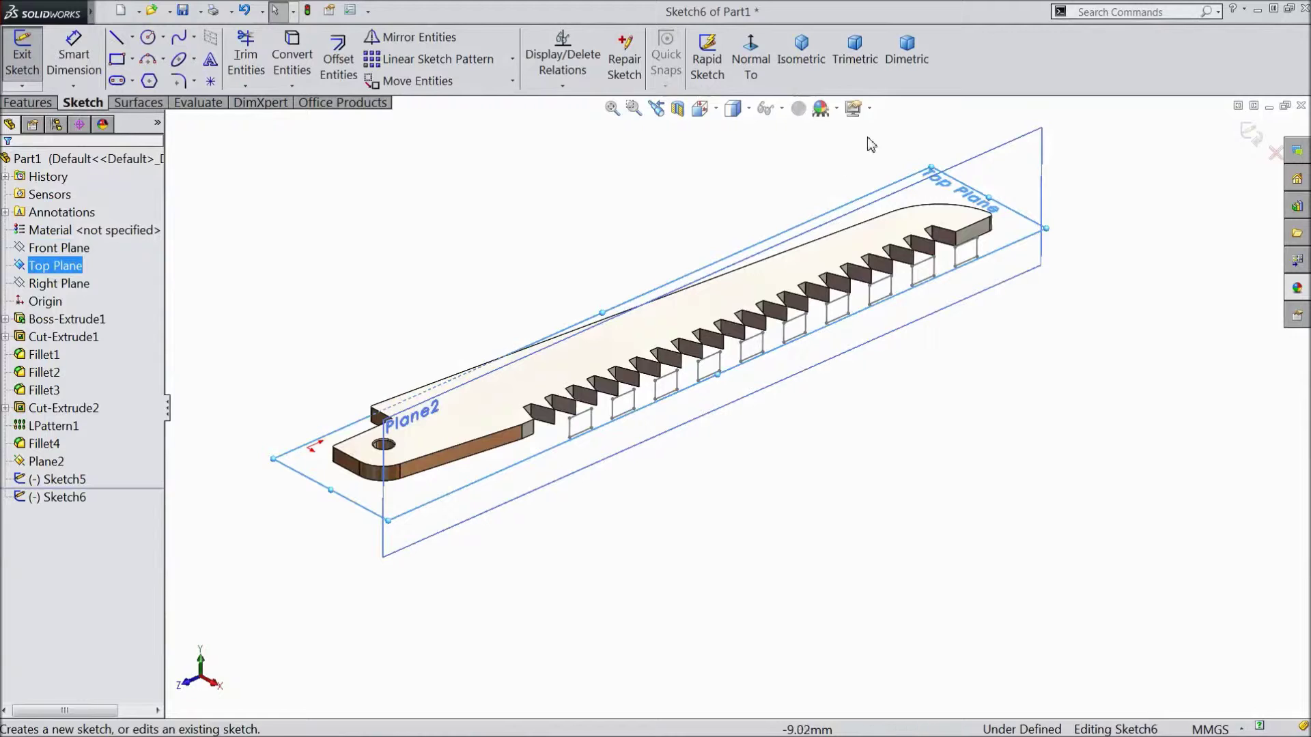
left_click(751, 60)
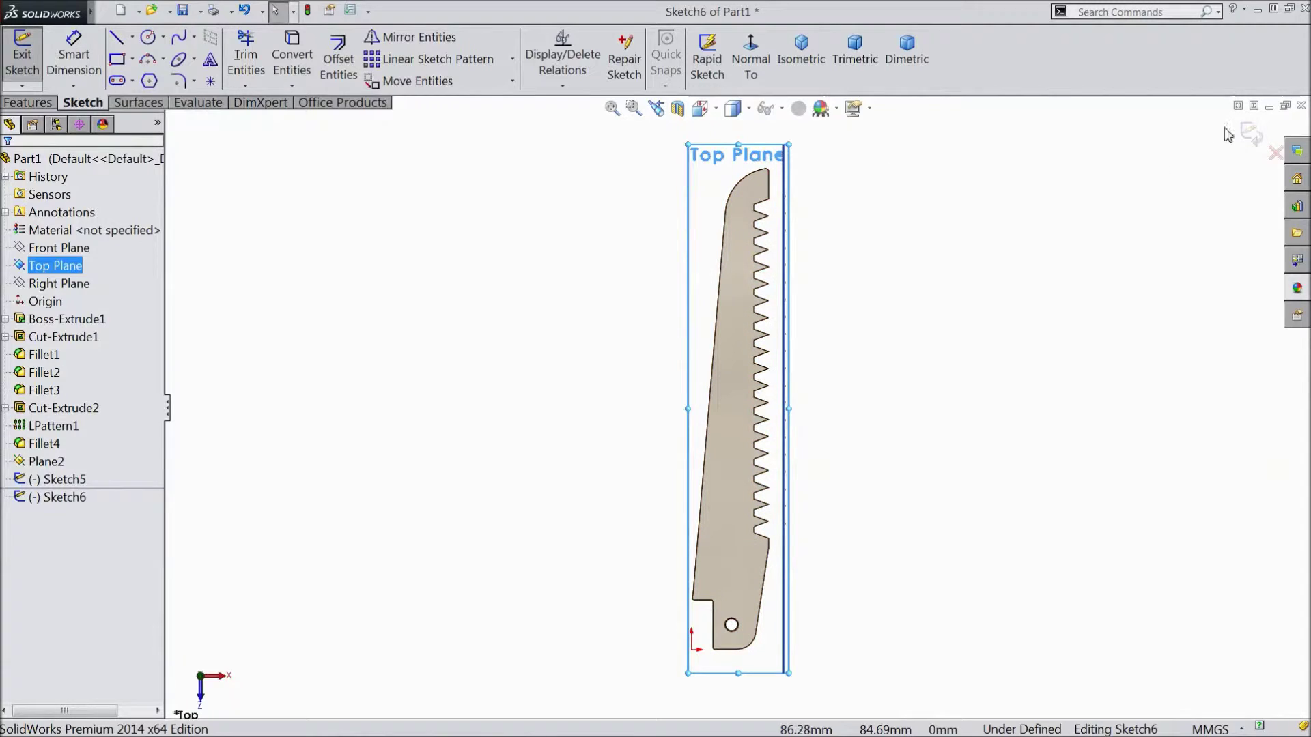
left_click(1253, 139)
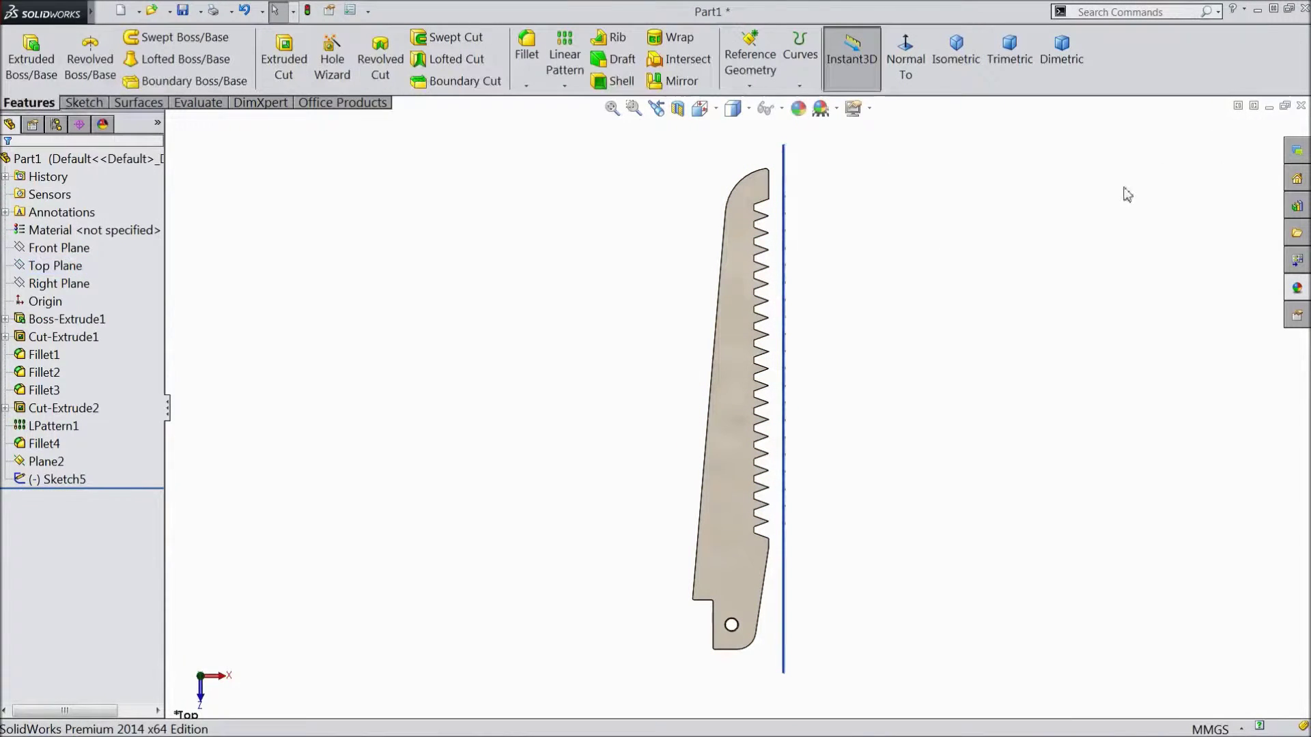
middle_click_drag(495, 468, 696, 461)
left_click(59, 283)
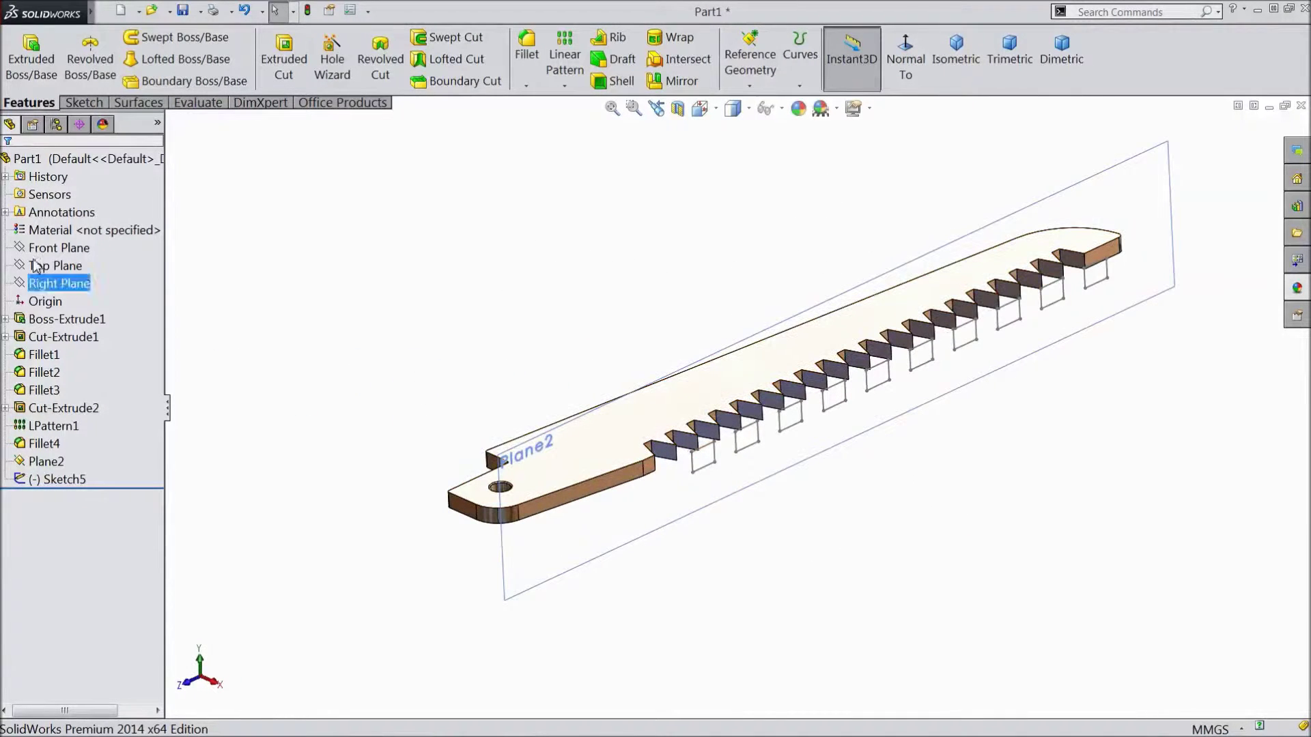
left_click(60, 252)
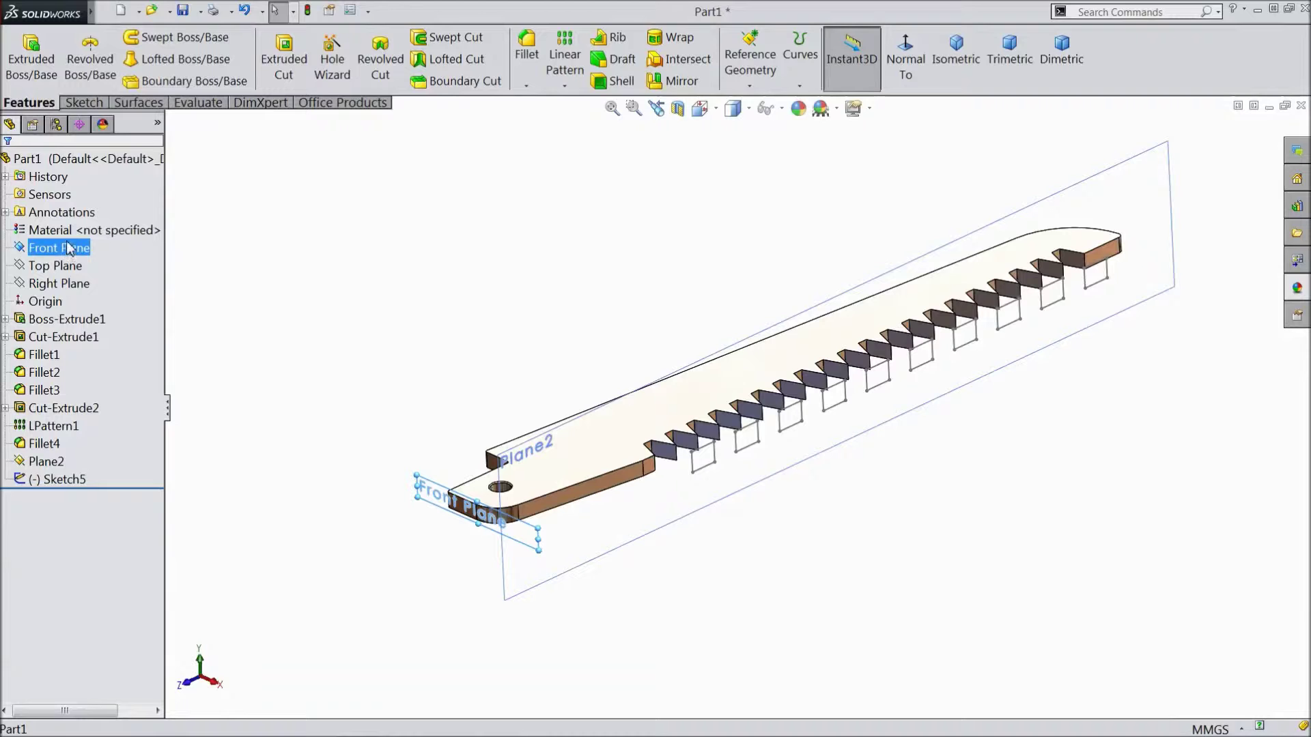
Step: Start a Front Plane sketch viewed normal-to and draw a slanted bevel line across the blade end
left_click(82, 230)
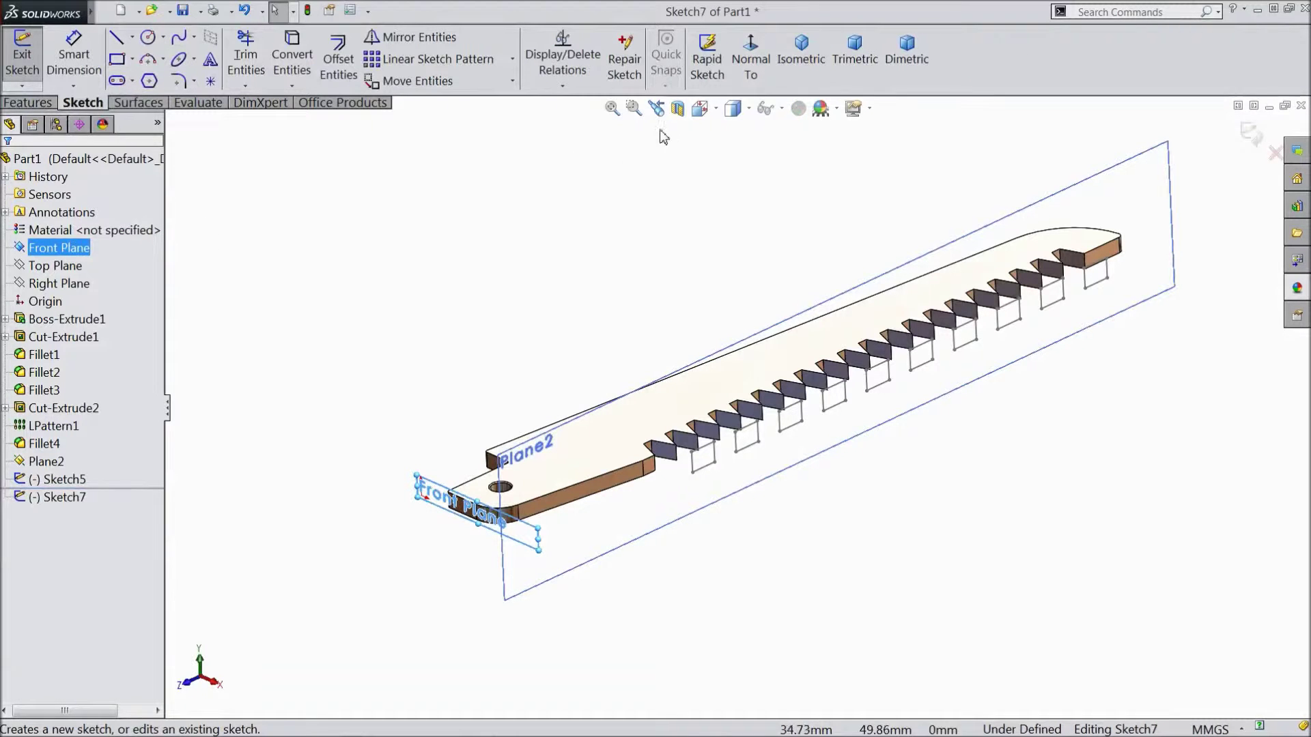
left_click(750, 63)
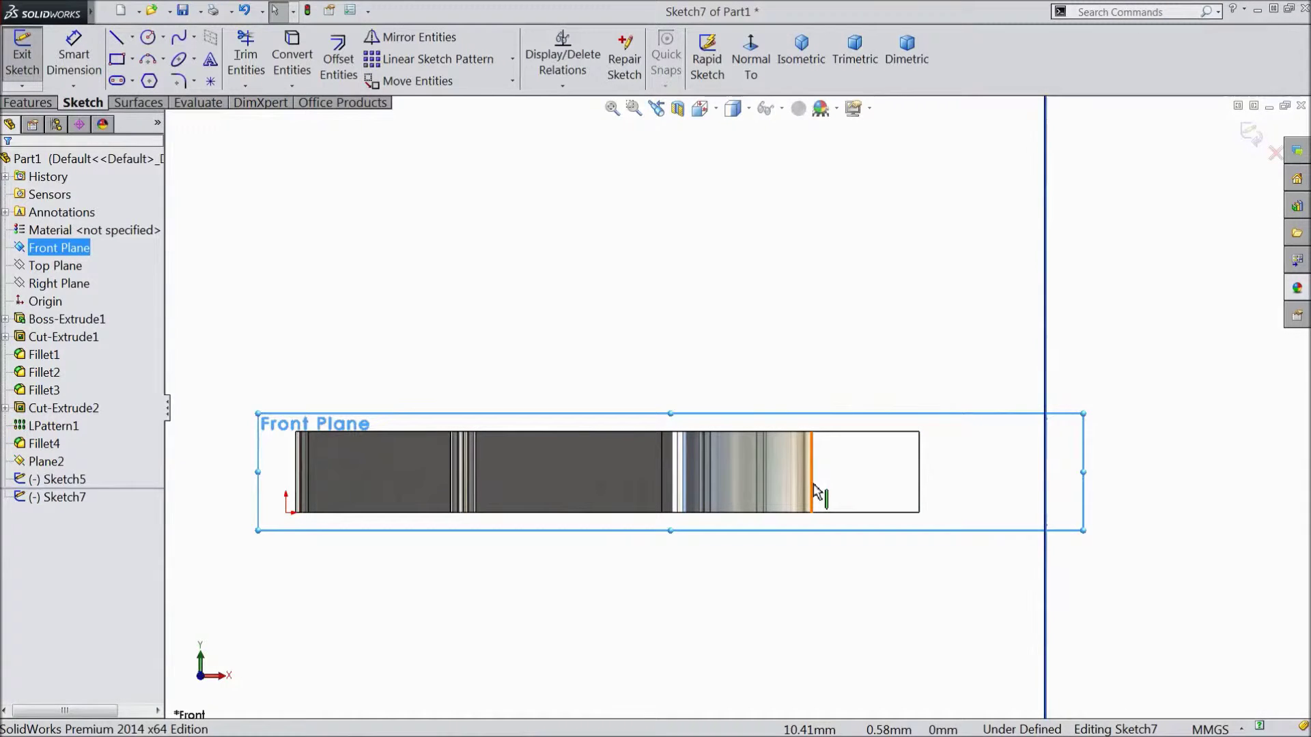
left_click(118, 49)
scroll(843, 555, "down", 5)
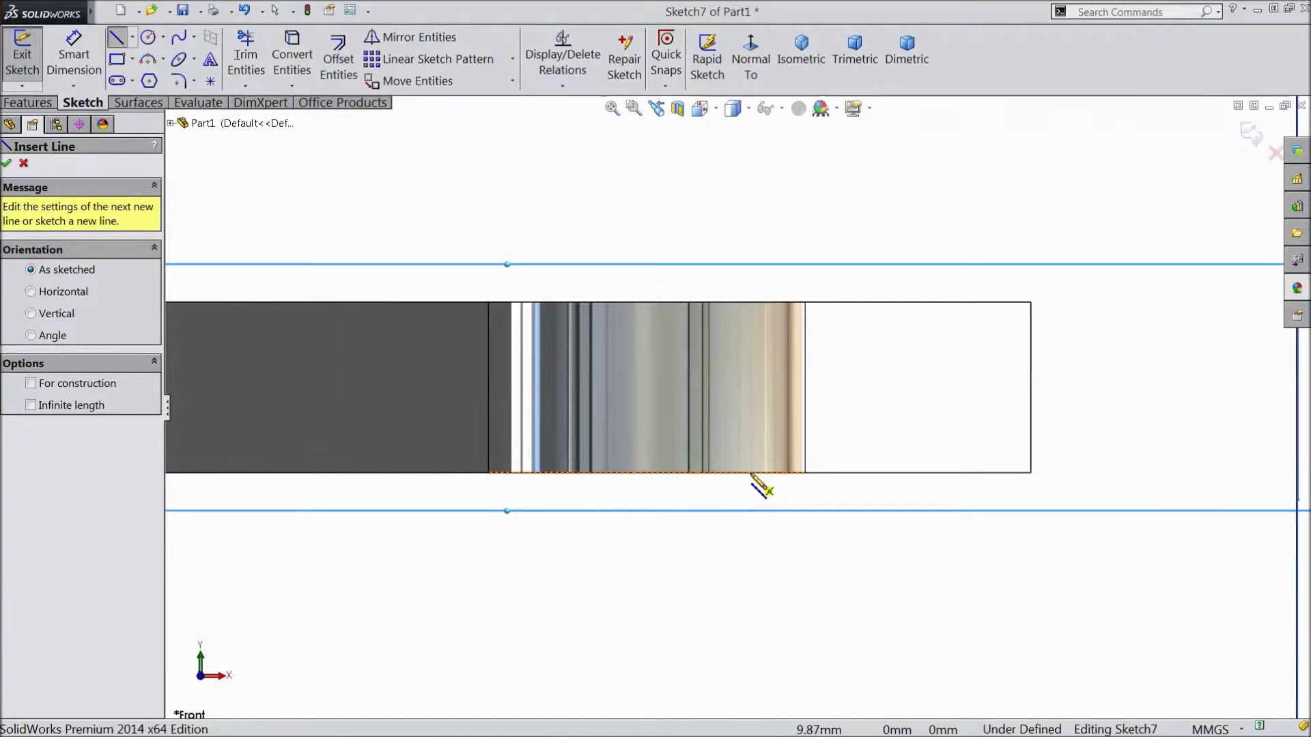
left_click(751, 472)
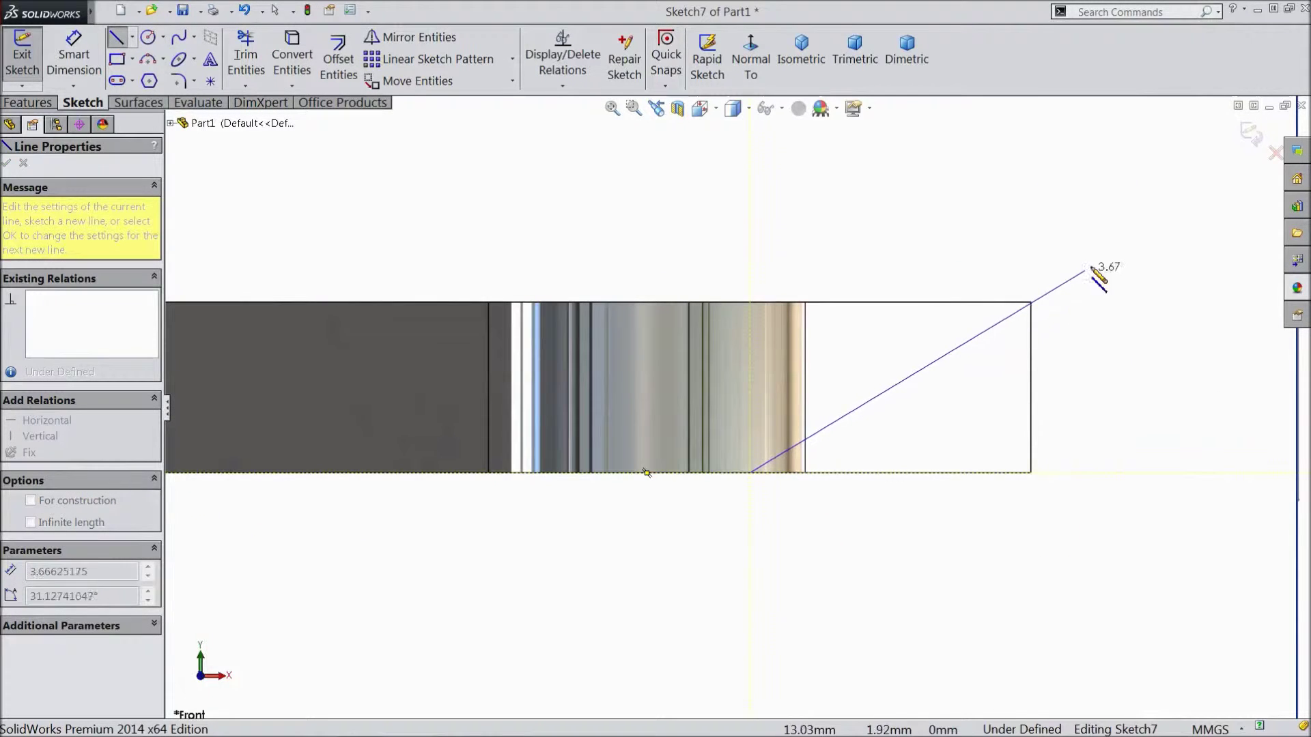
left_click(1115, 250)
right_click(734, 196)
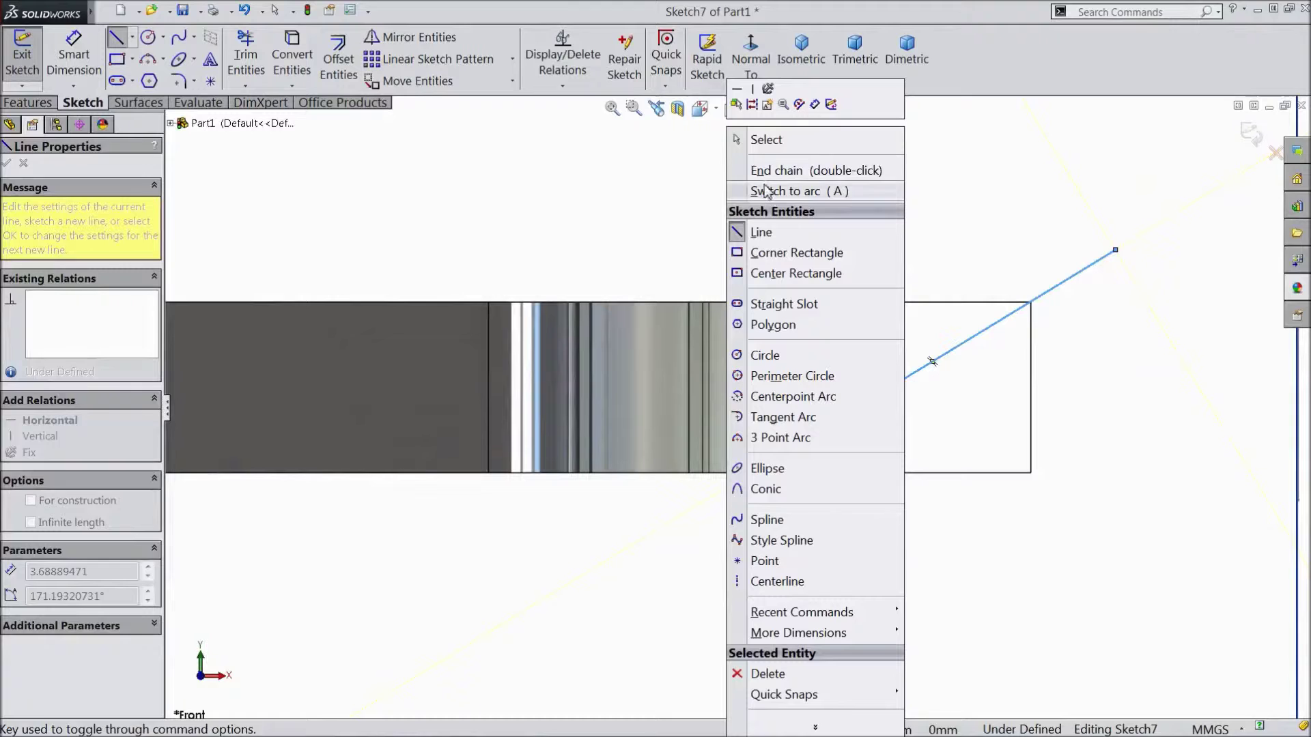
left_click(765, 140)
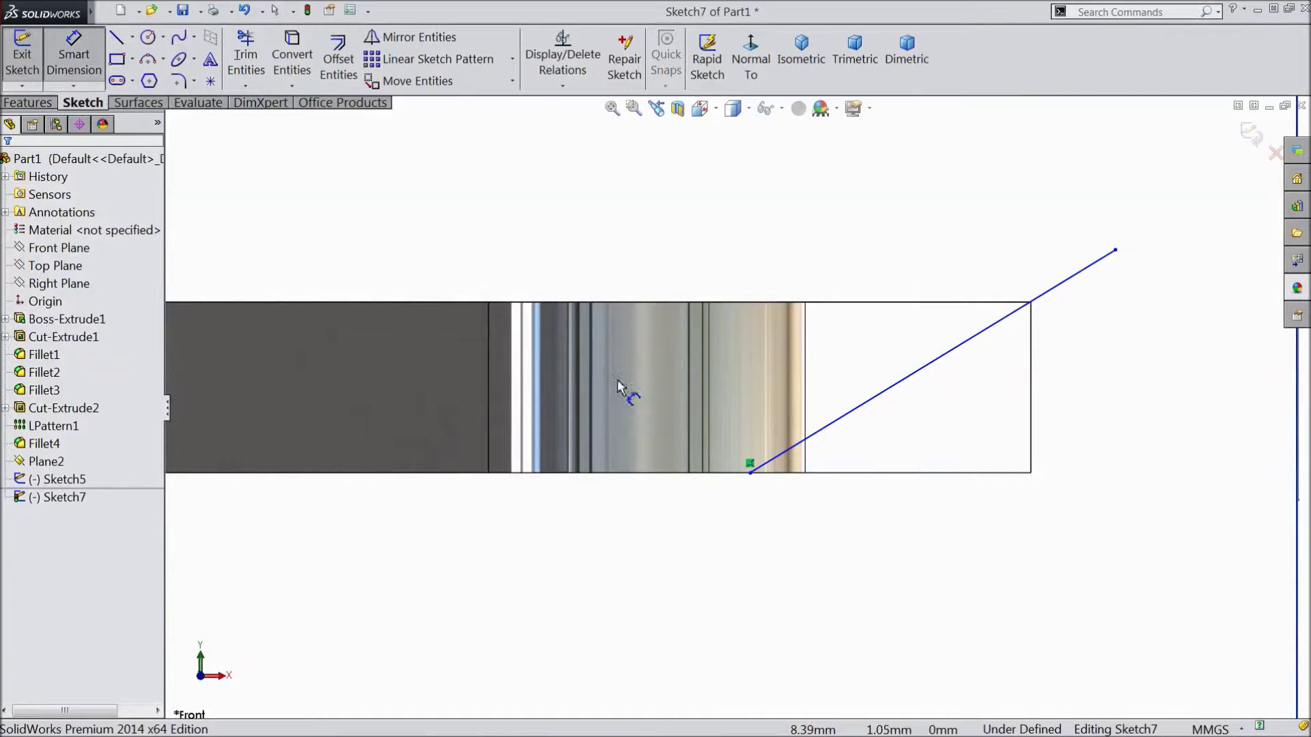
Step: Dimension the line's start point 2.4 mm from the blade's right end edge
scroll(754, 468, "up", 2)
left_click(722, 441)
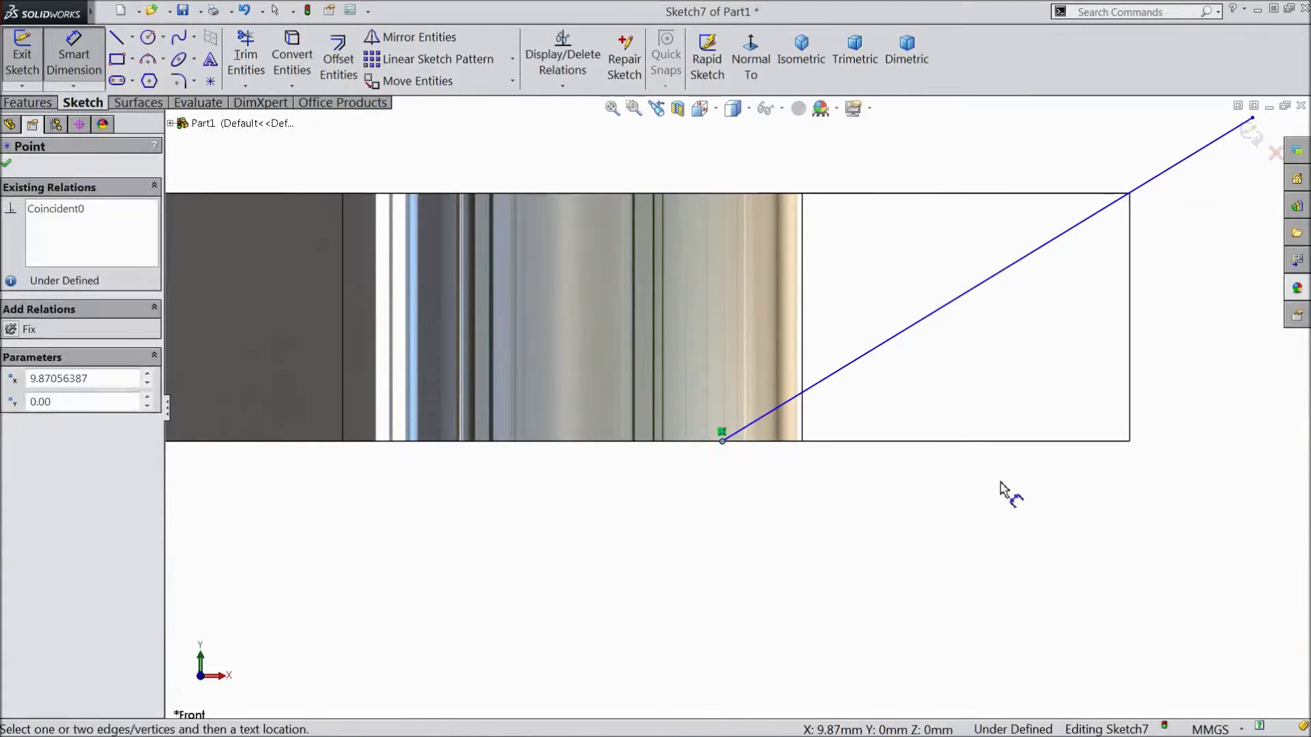
left_click(1134, 423)
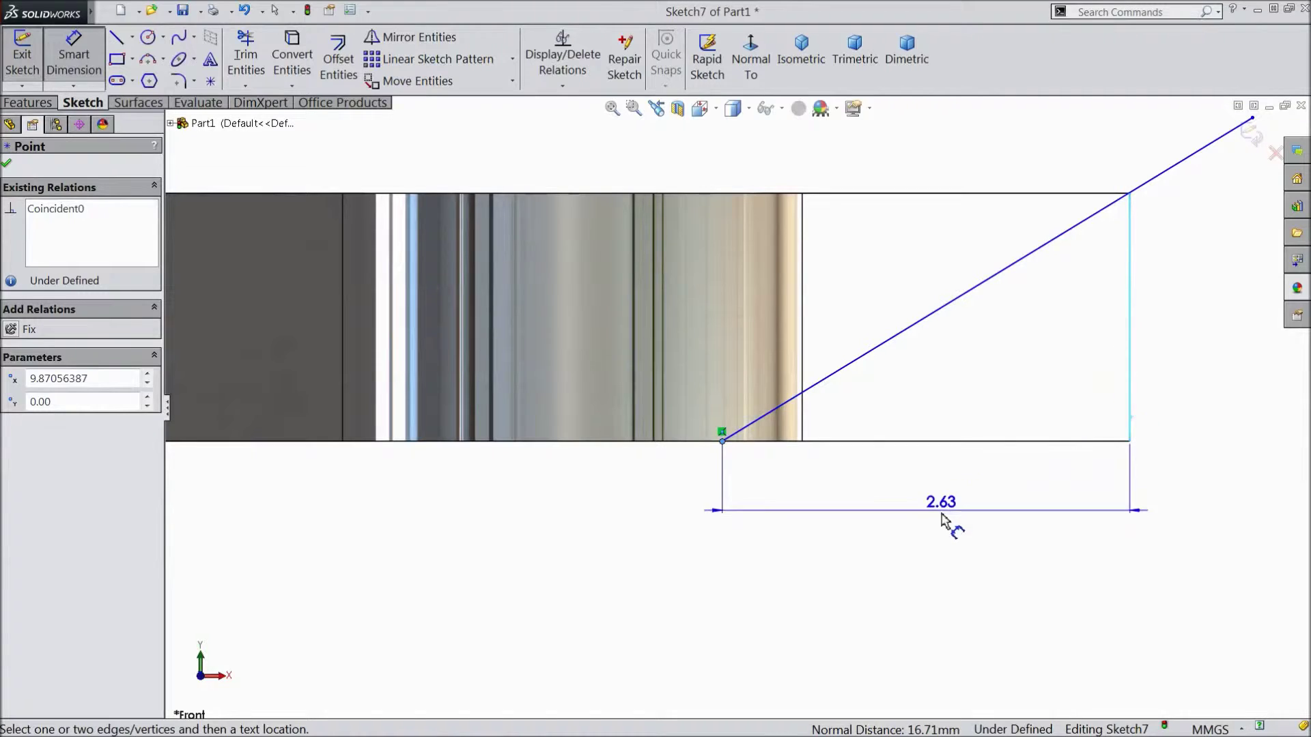
left_click(942, 518)
type("2.")
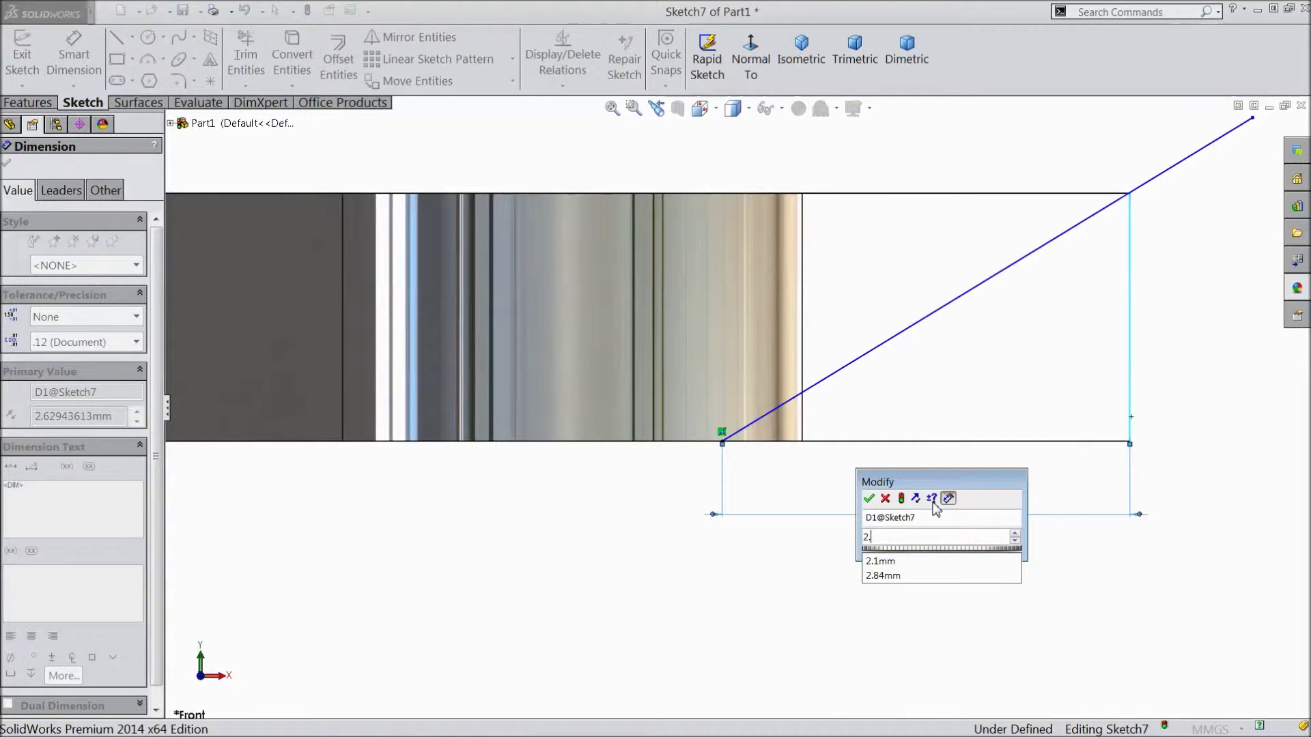
type("4")
left_click(868, 498)
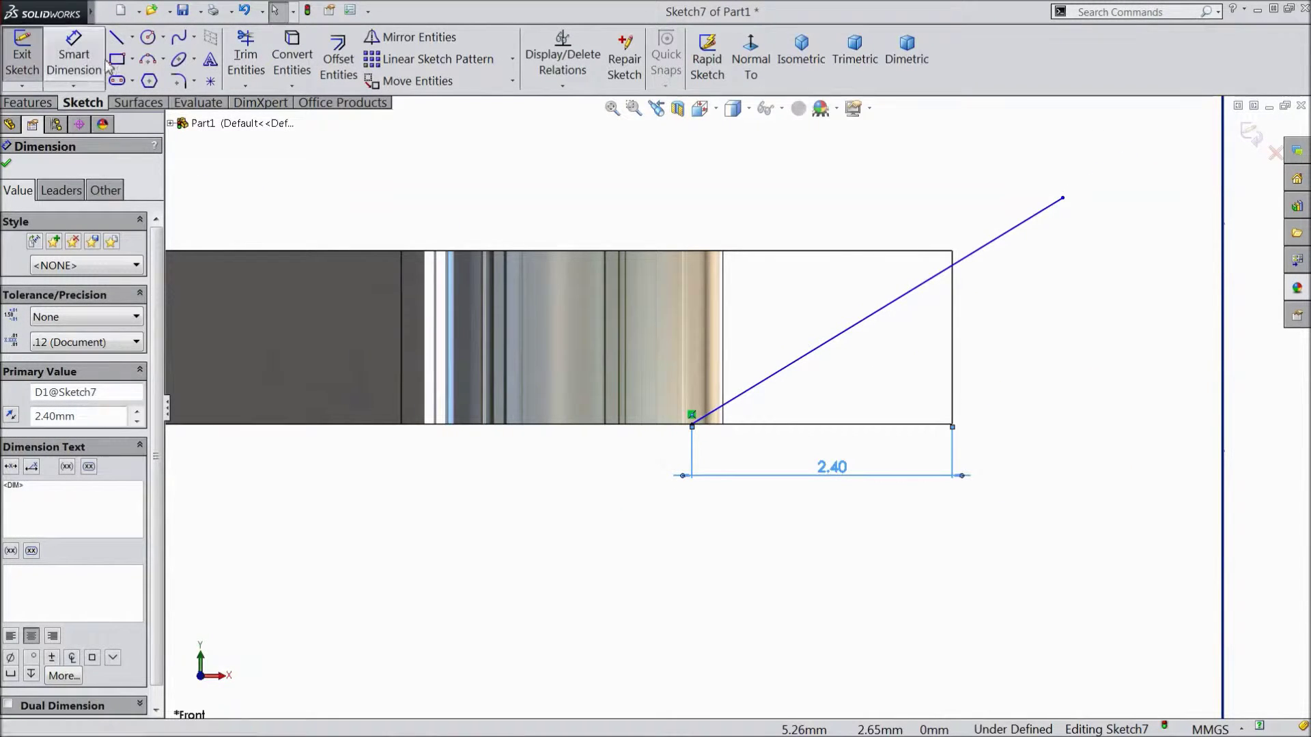
Step: Make the bevel line coincident with the blade's top-right corner
scroll(969, 286, "down", 3)
left_click(950, 241)
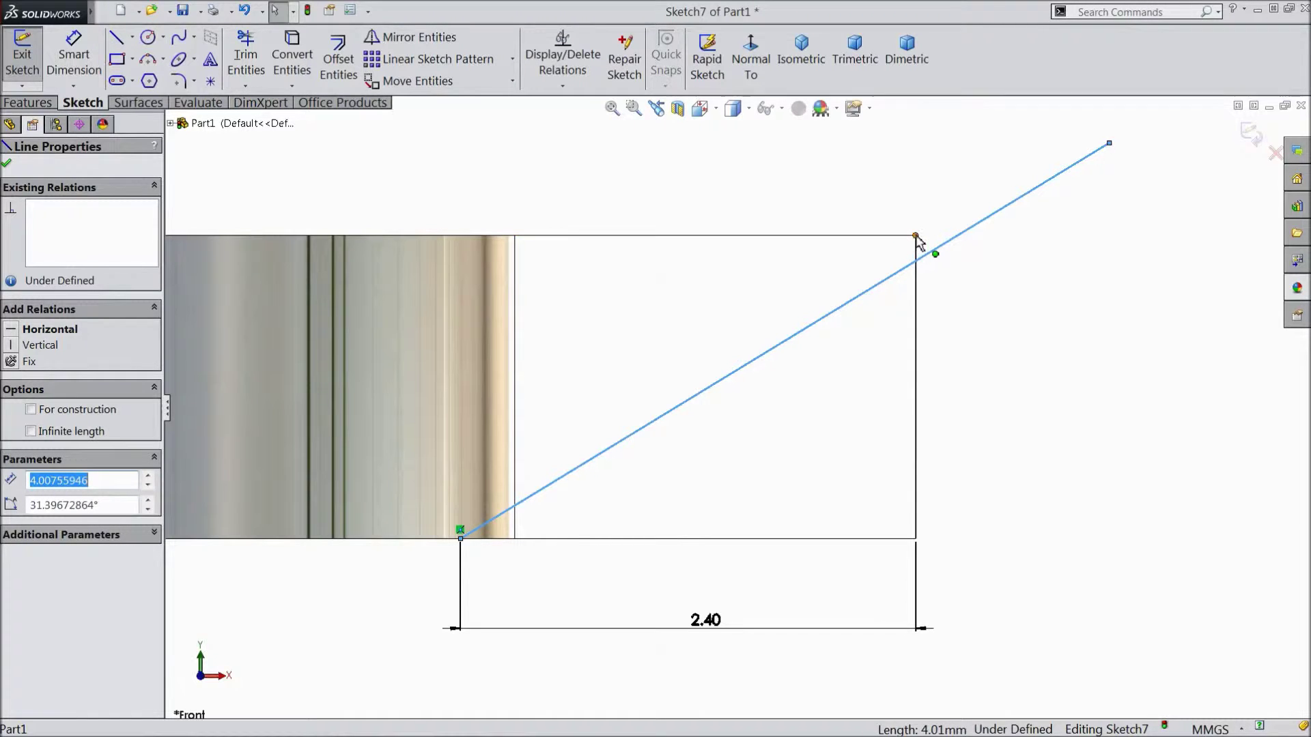
left_click(916, 236, "ctrl")
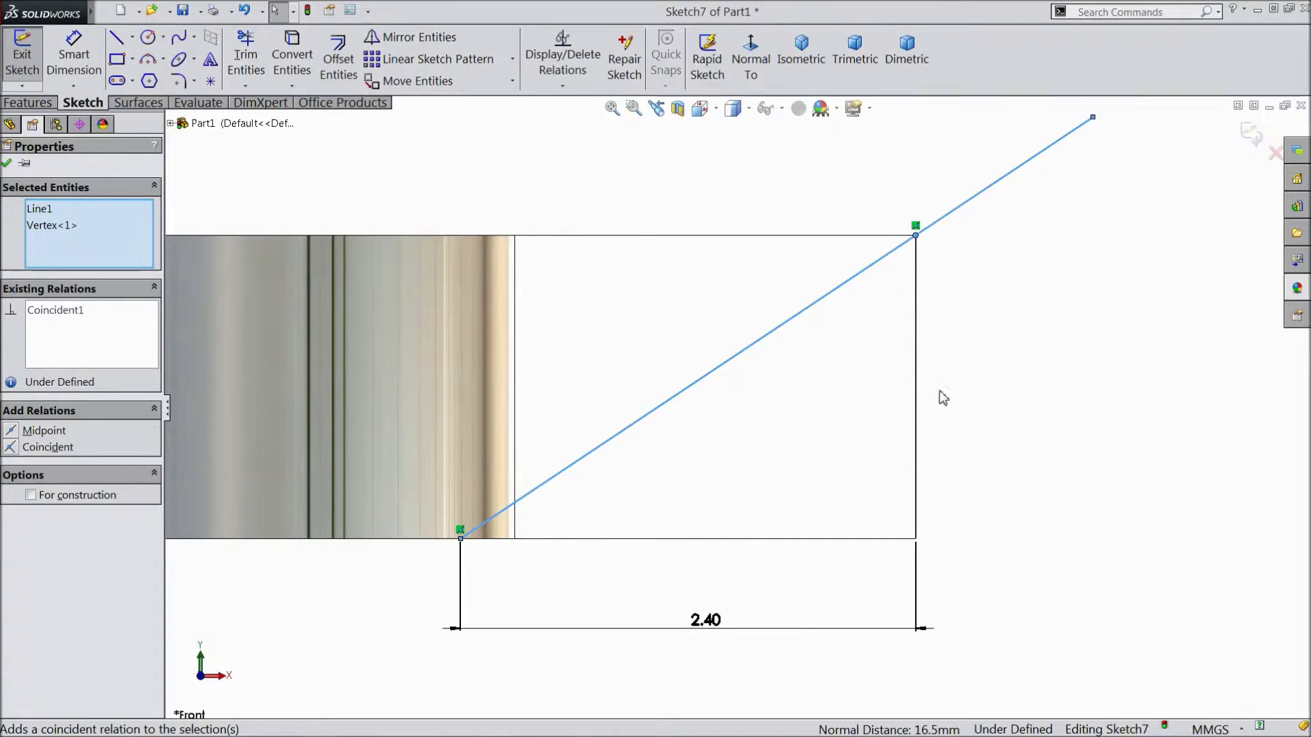
left_click(7, 164)
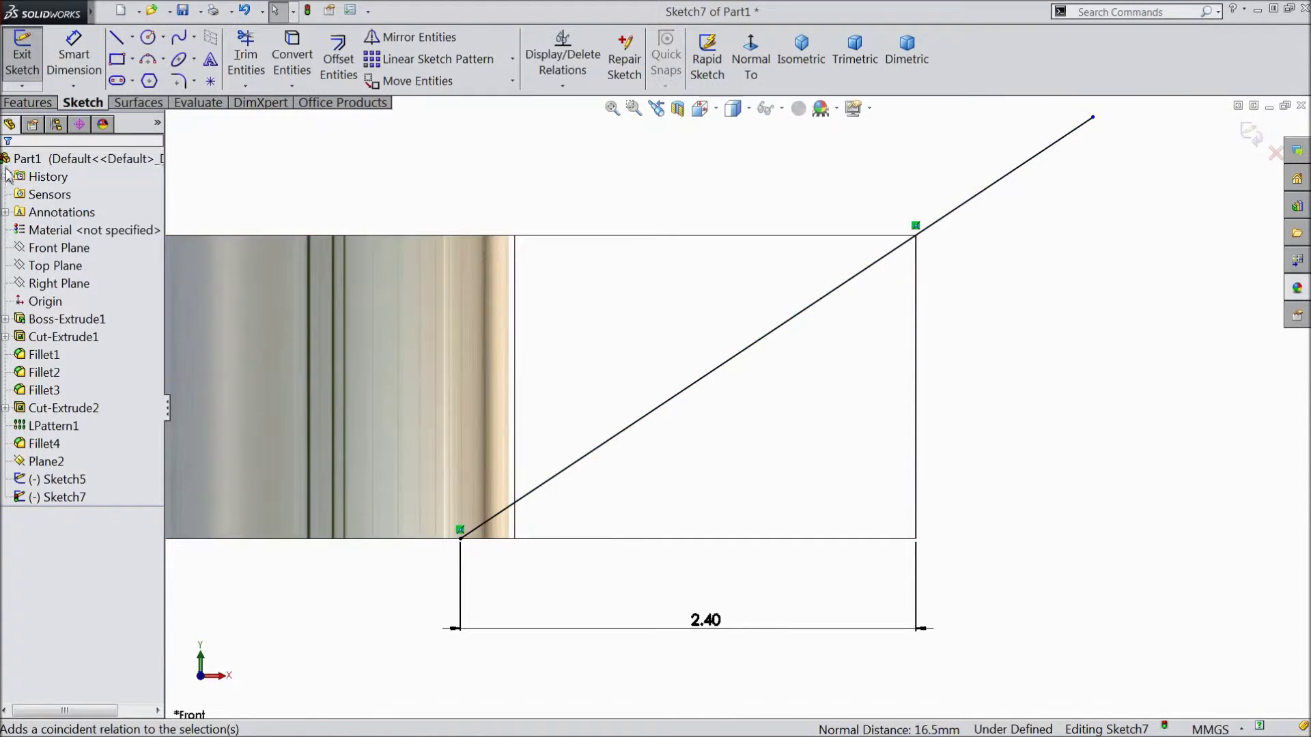
scroll(437, 387, "up", 3)
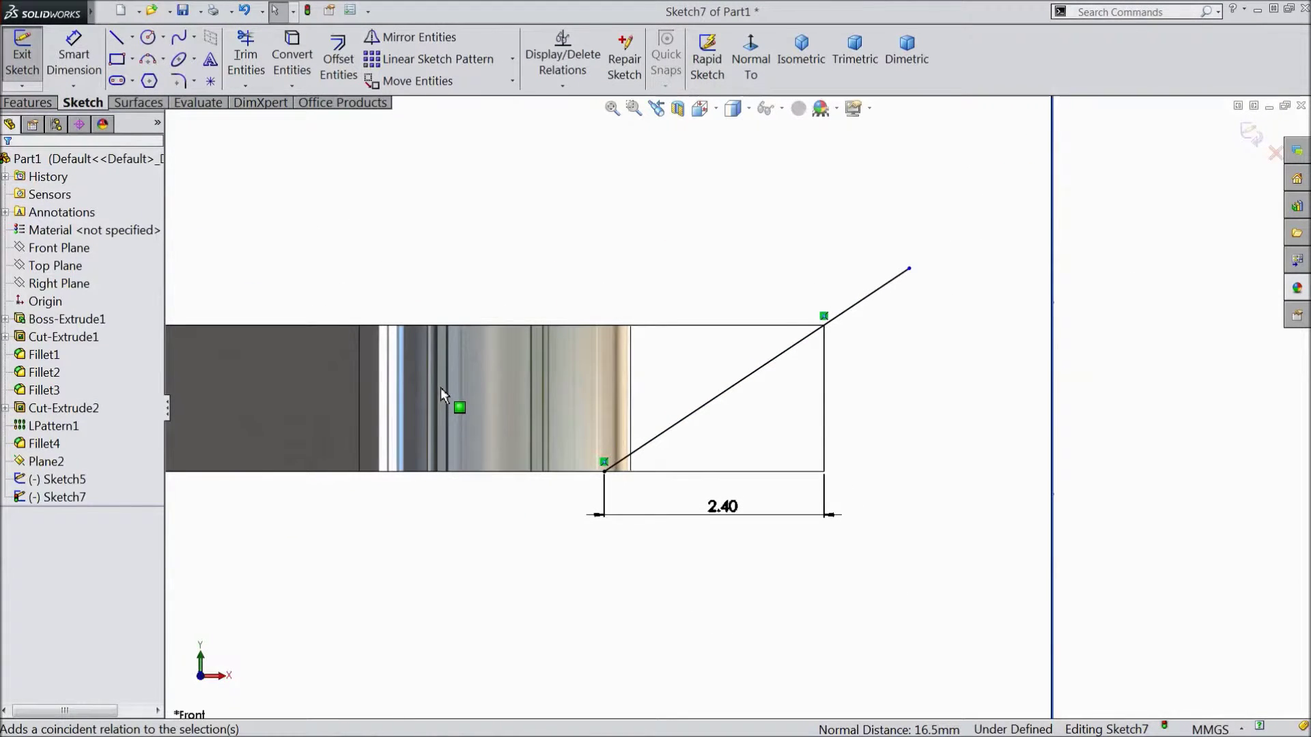
scroll(423, 300, "up", 1)
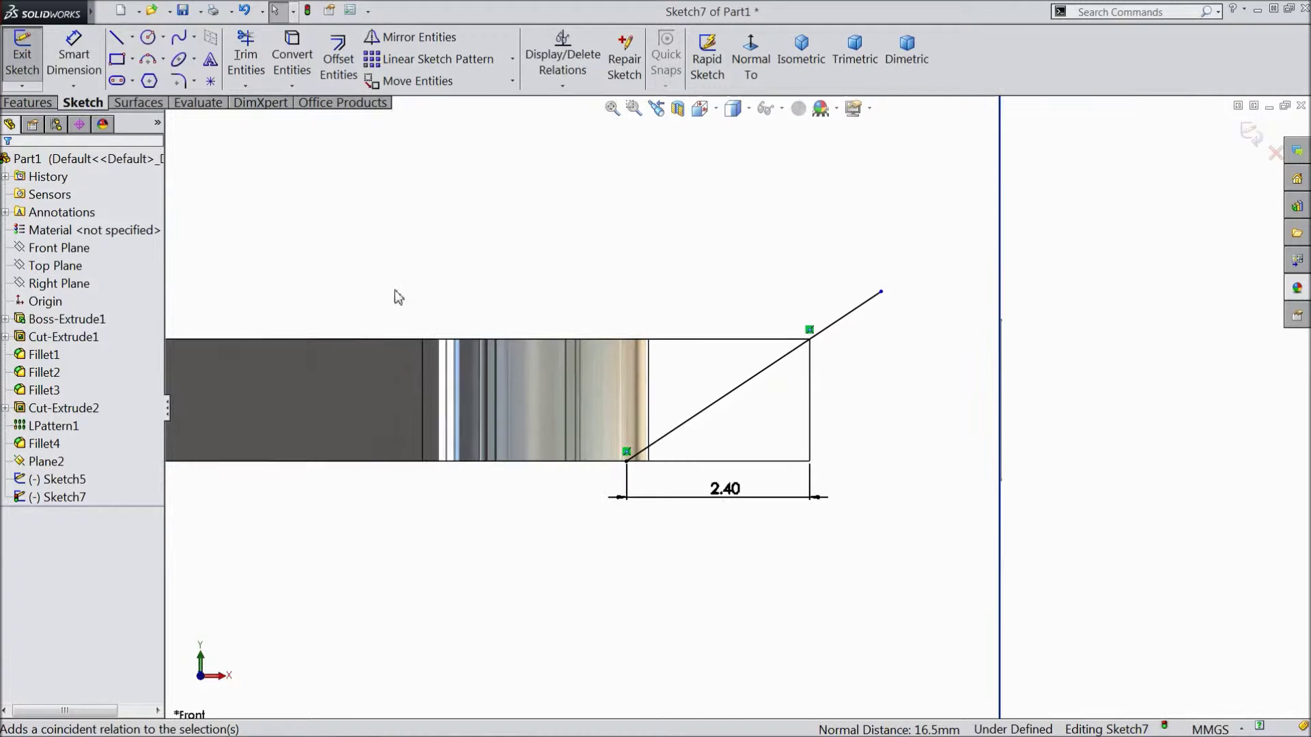
left_click(140, 104)
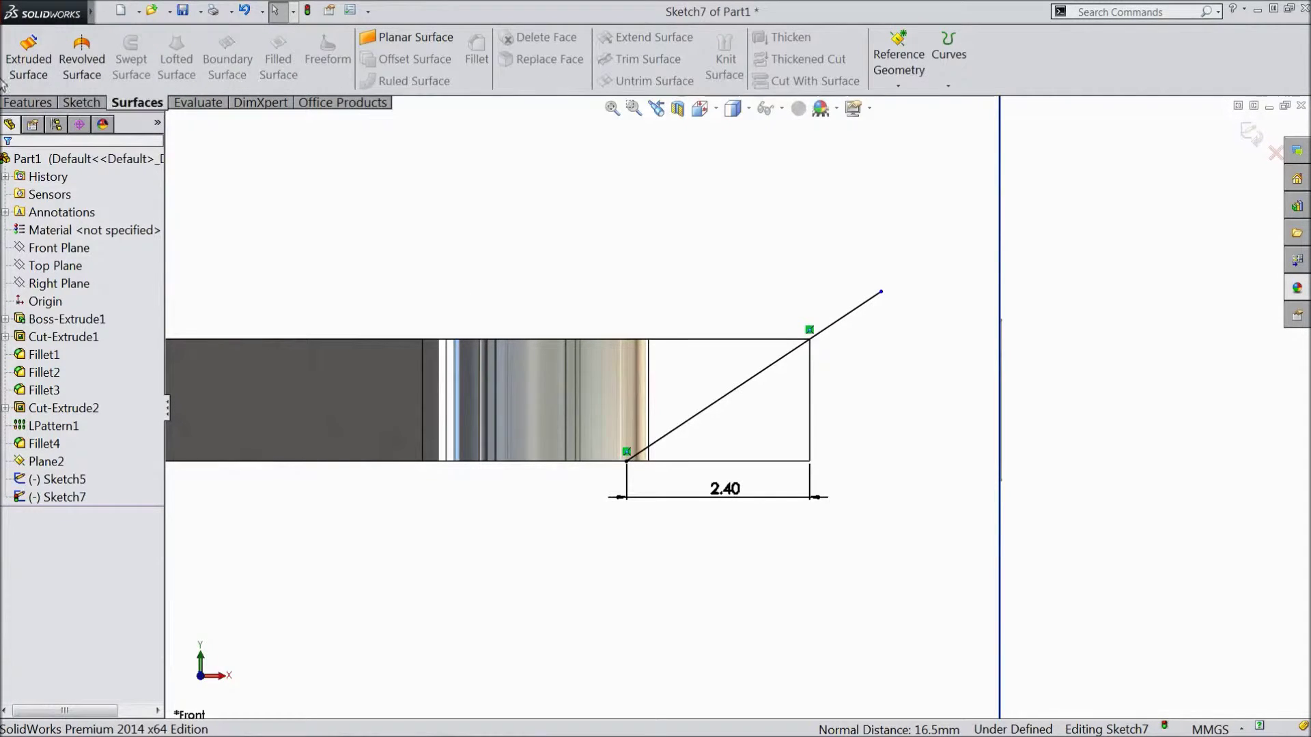
Step: Extrude the bevel line as a Blind surface, first dragged out to 18.60 mm
left_click(29, 64)
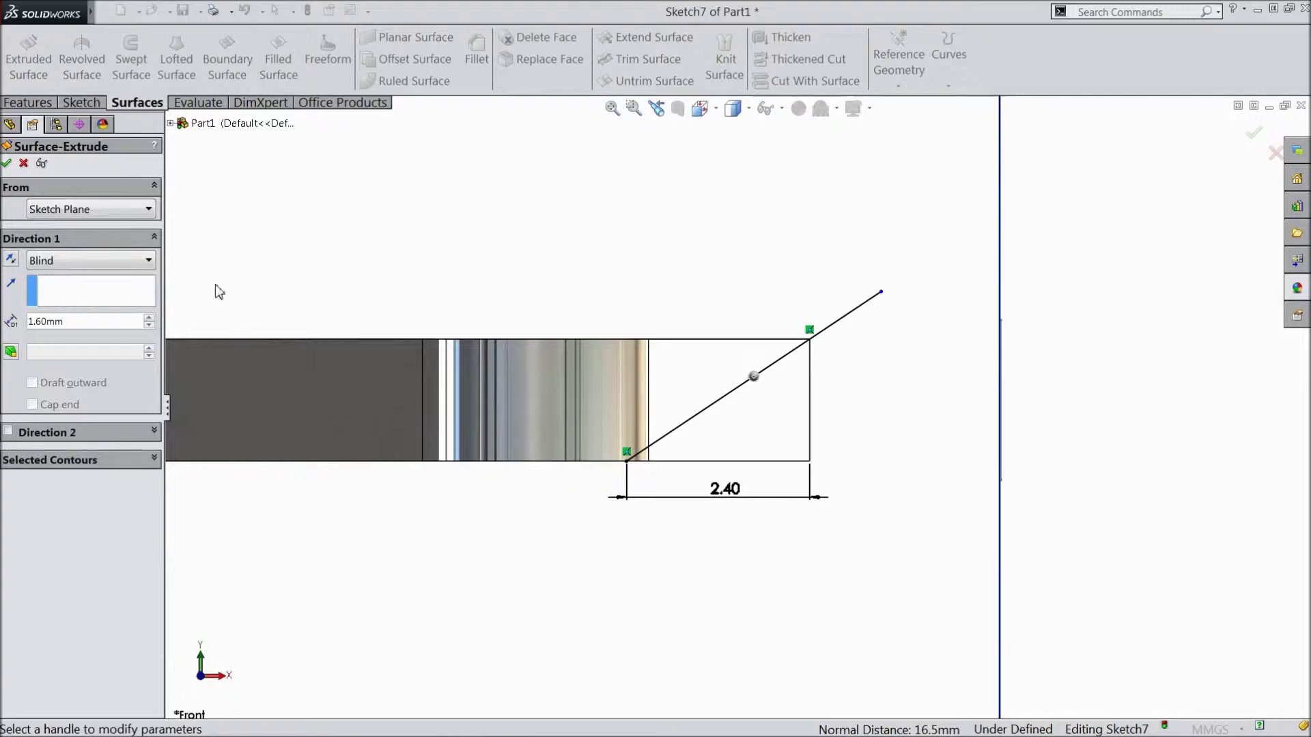
middle_click_drag(962, 264, 901, 309)
scroll(413, 654, "down", 3)
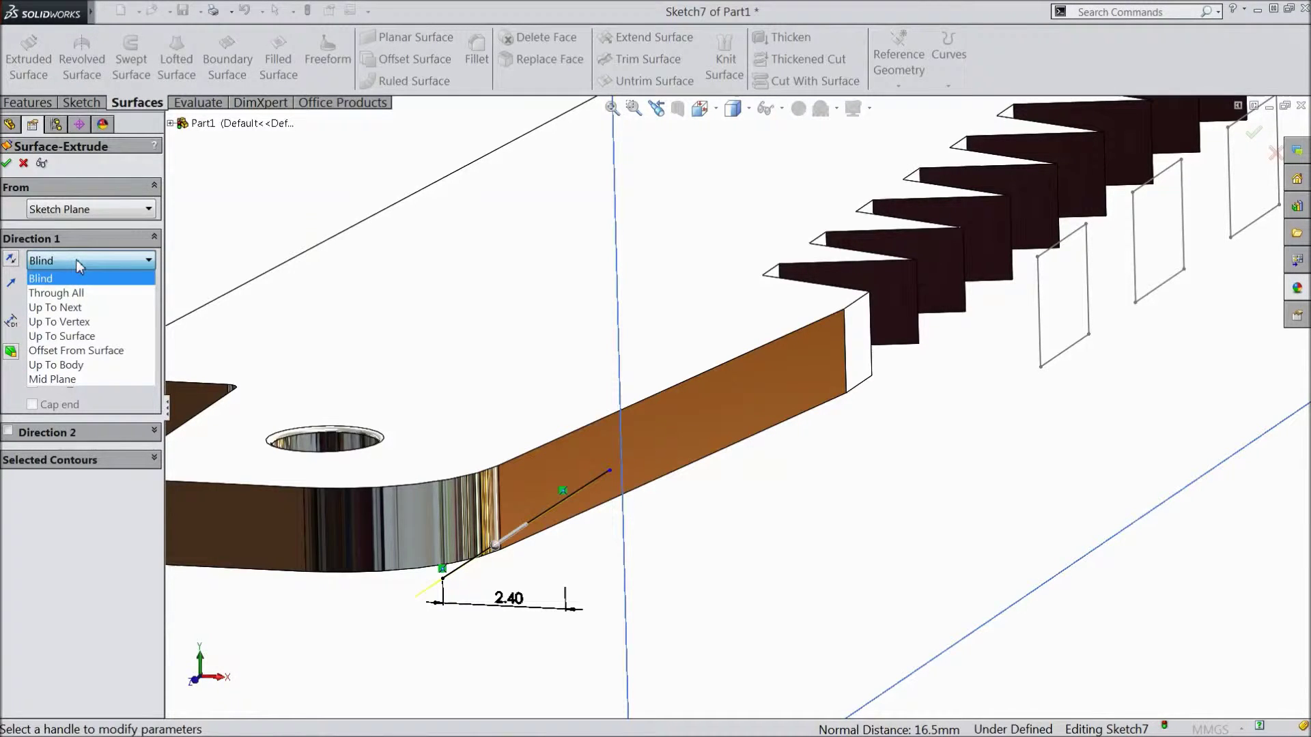
left_click(258, 204)
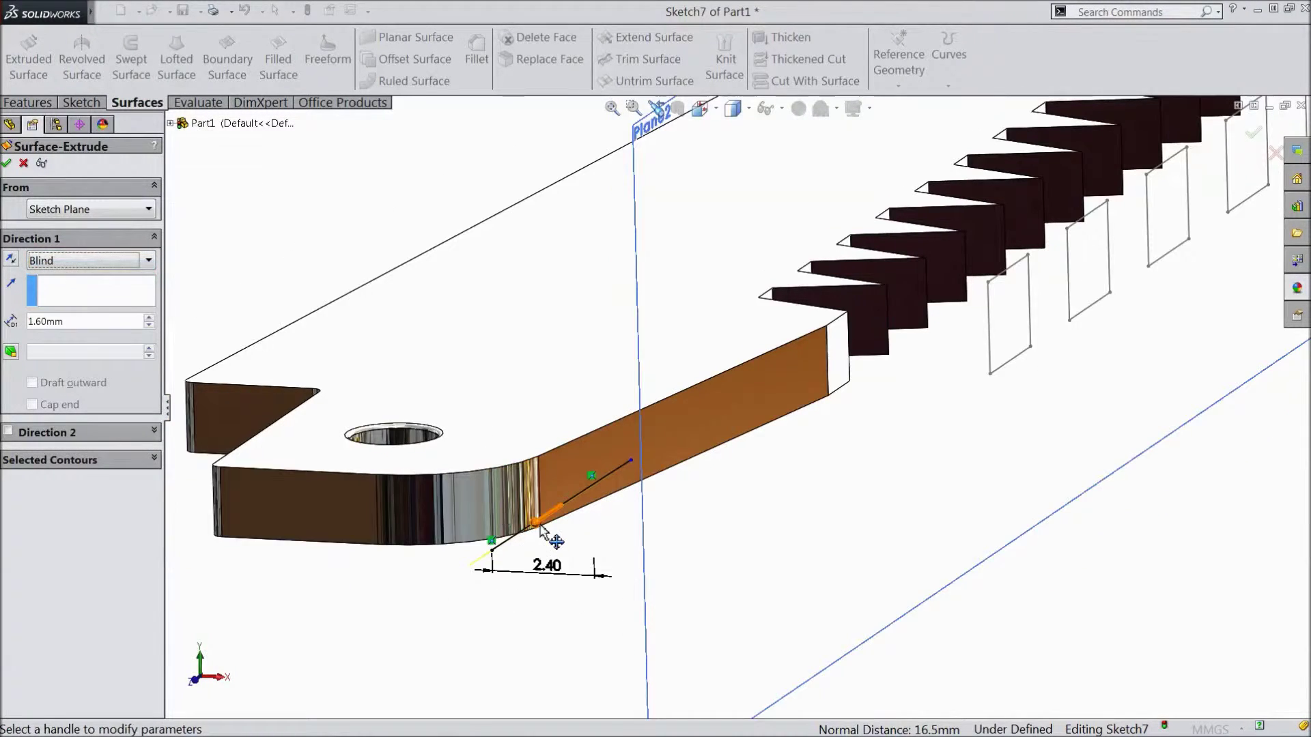
left_click_drag(539, 533, 845, 371)
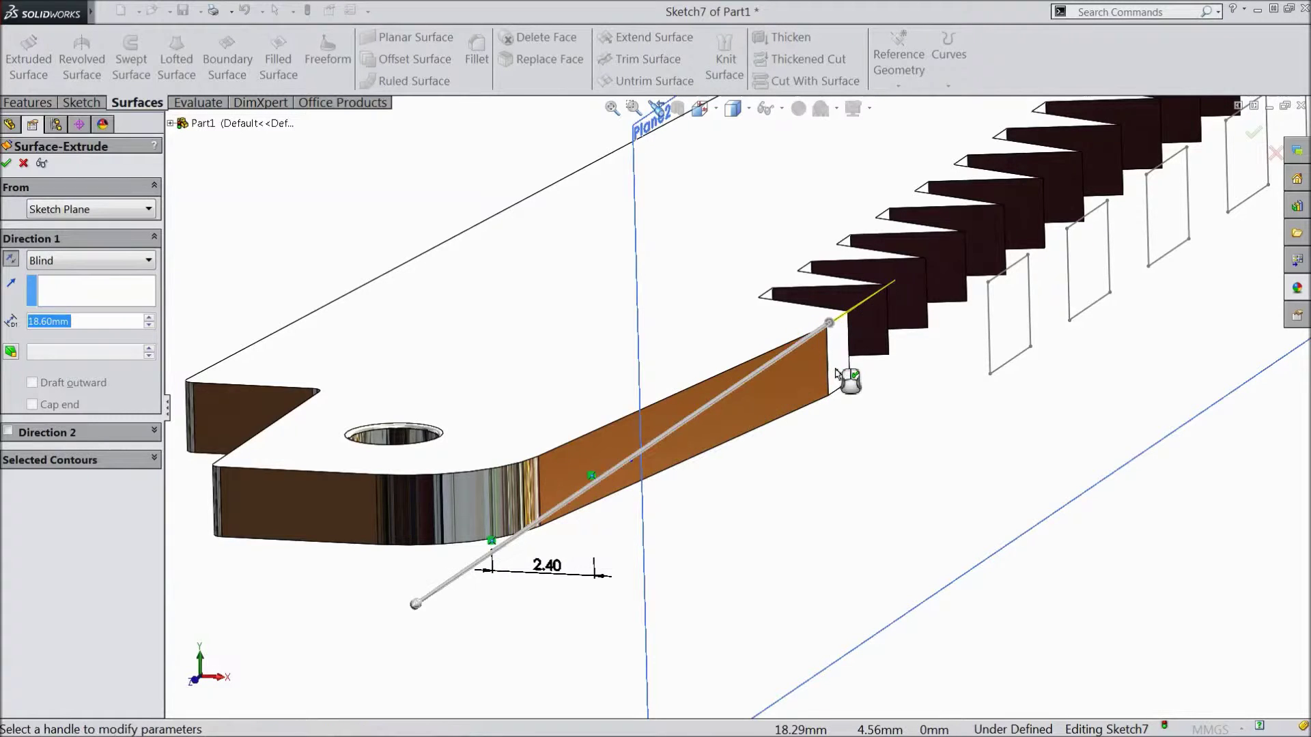
scroll(894, 456, "up", 3)
Step: Stretch the surface depth to 81.60 mm along the blade and accept Surface-Extrude1
middle_click_drag(918, 510, 701, 445)
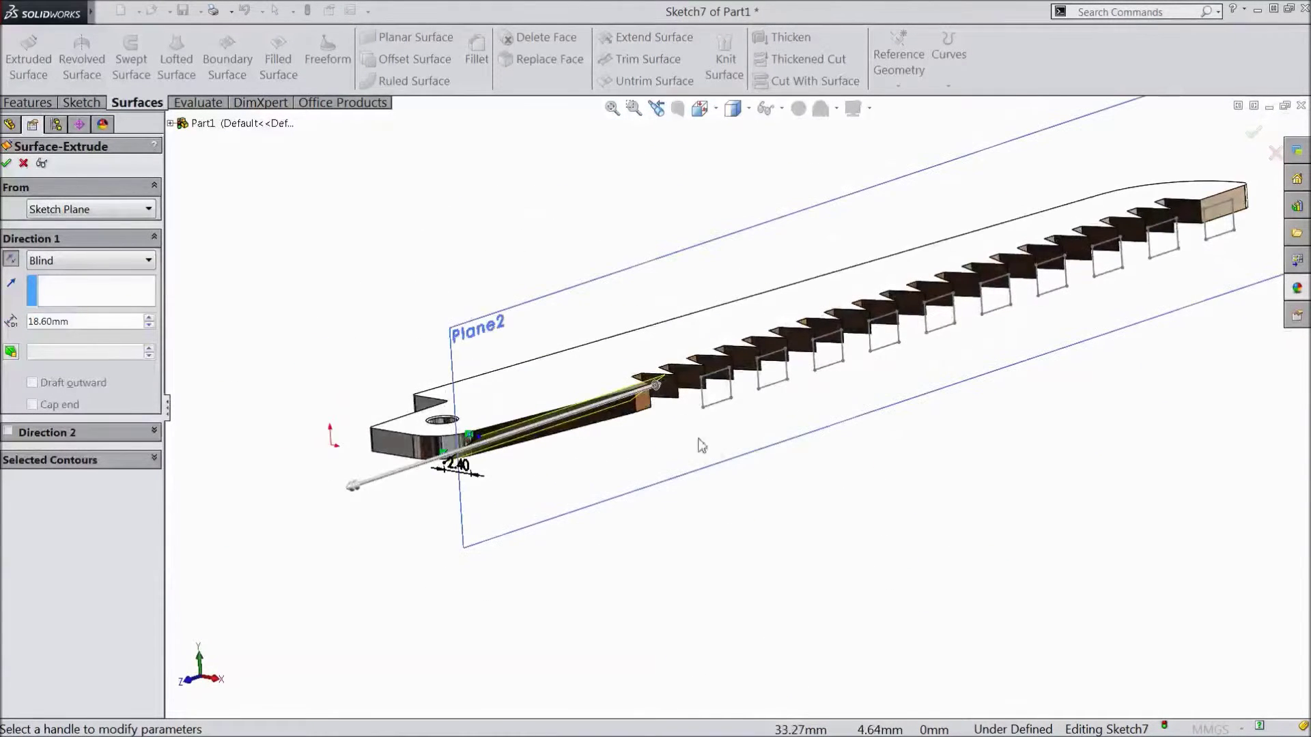
scroll(839, 394, "down", 2)
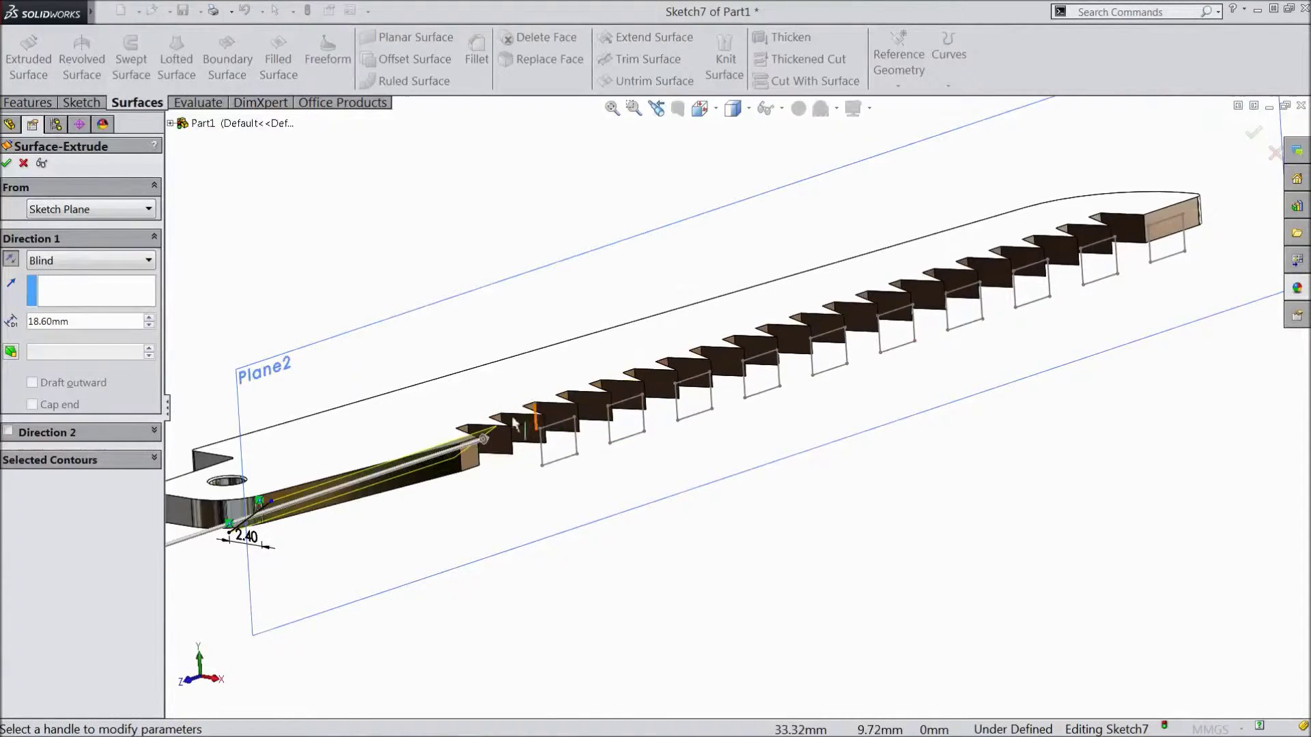
left_click(485, 438)
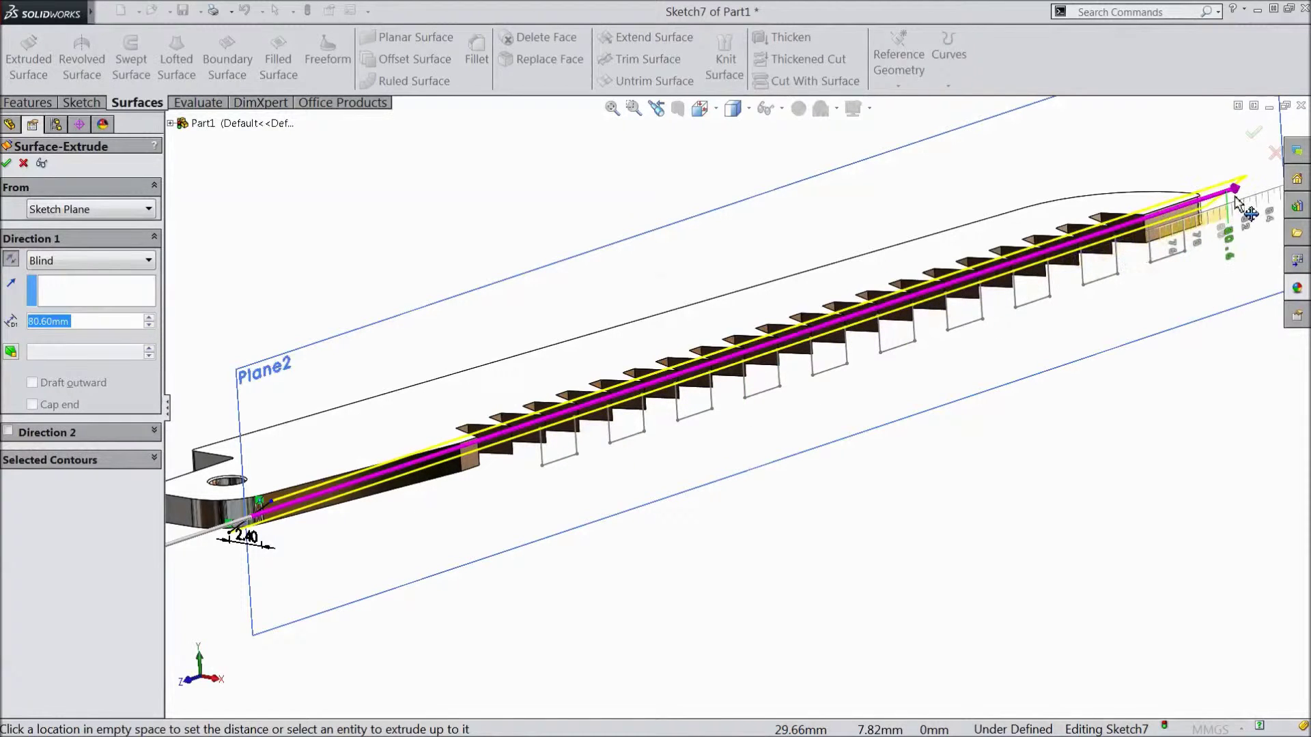
left_click(1243, 196)
scroll(1143, 416, "up", 2)
mouse_move(1143, 417)
middle_mouse_down()
mouse_move(1076, 424)
mouse_move(1057, 312)
mouse_move(1085, 428)
mouse_move(1126, 410)
mouse_move(1126, 348)
mouse_move(1138, 394)
middle_mouse_up()
scroll(452, 437, "down", 3)
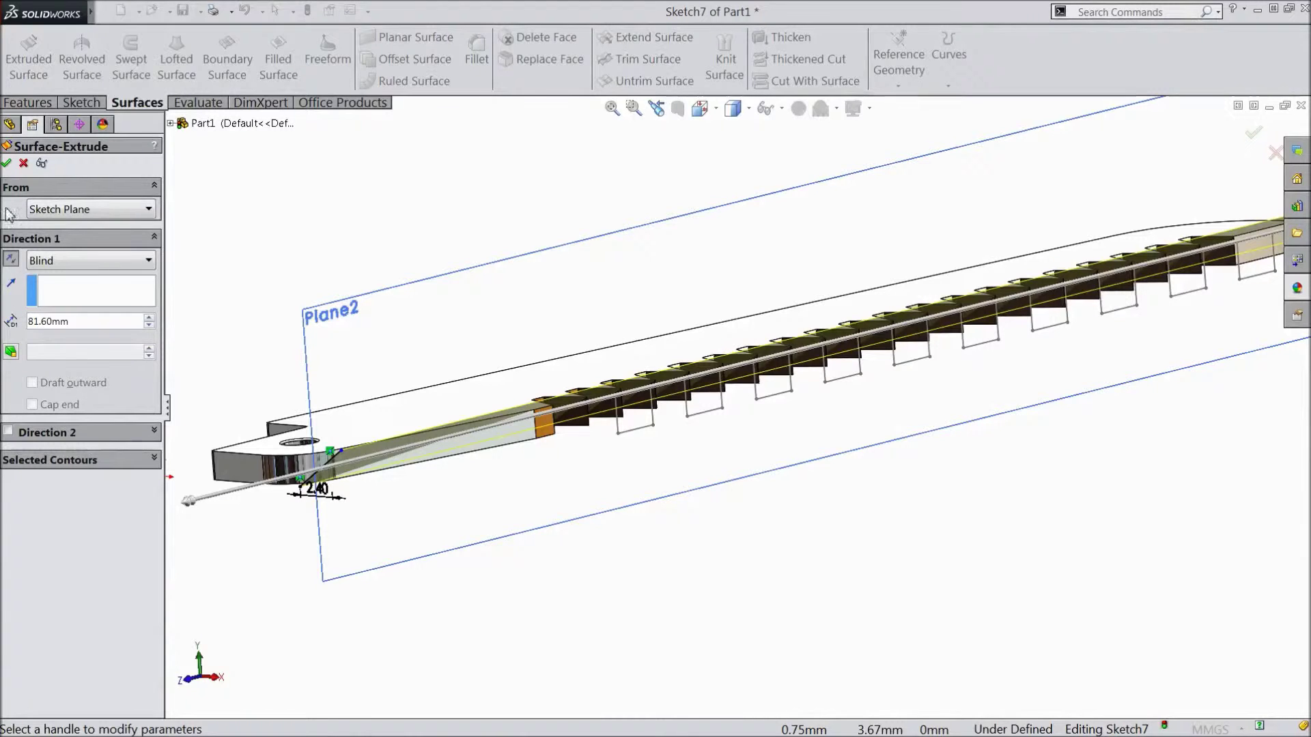
left_click(7, 163)
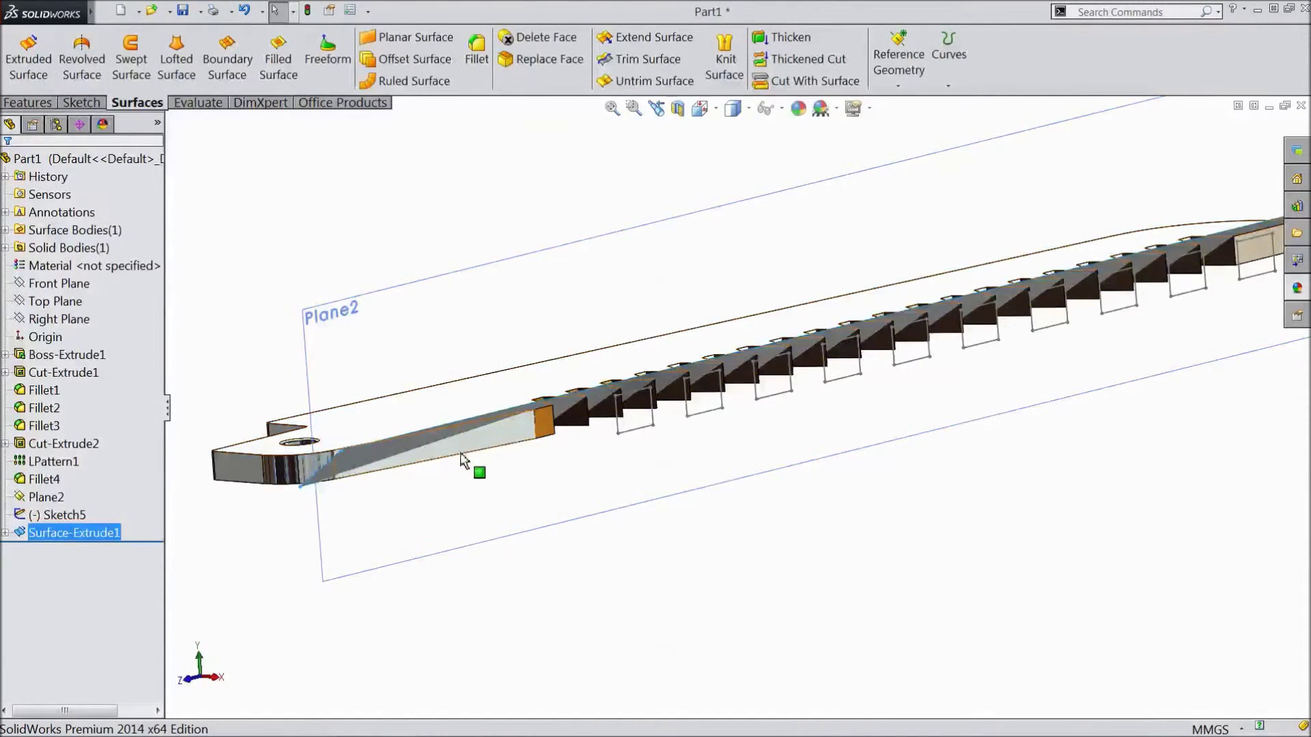
Step: Start an Extruded Cut from the tooth-rectangle Sketch5 with end condition Up To Surface
middle_click_drag(471, 471, 776, 519)
left_click(78, 516)
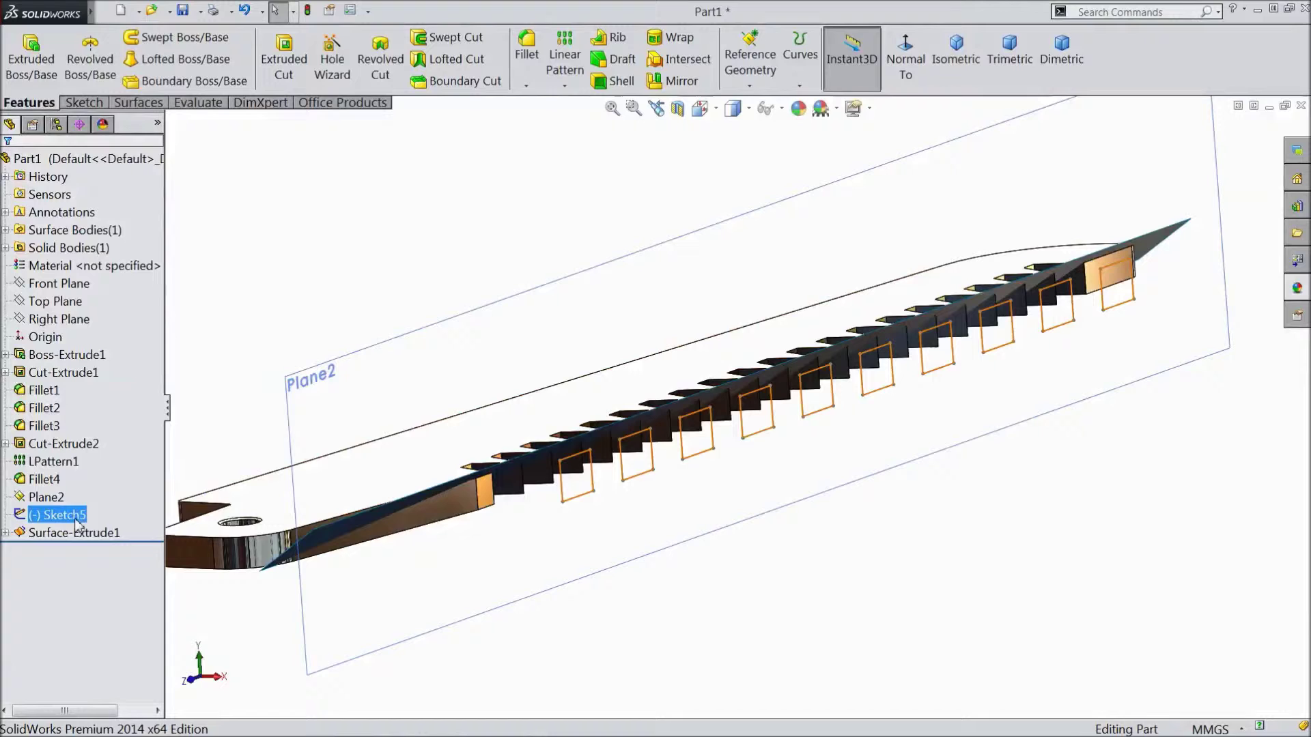
double_click(67, 520)
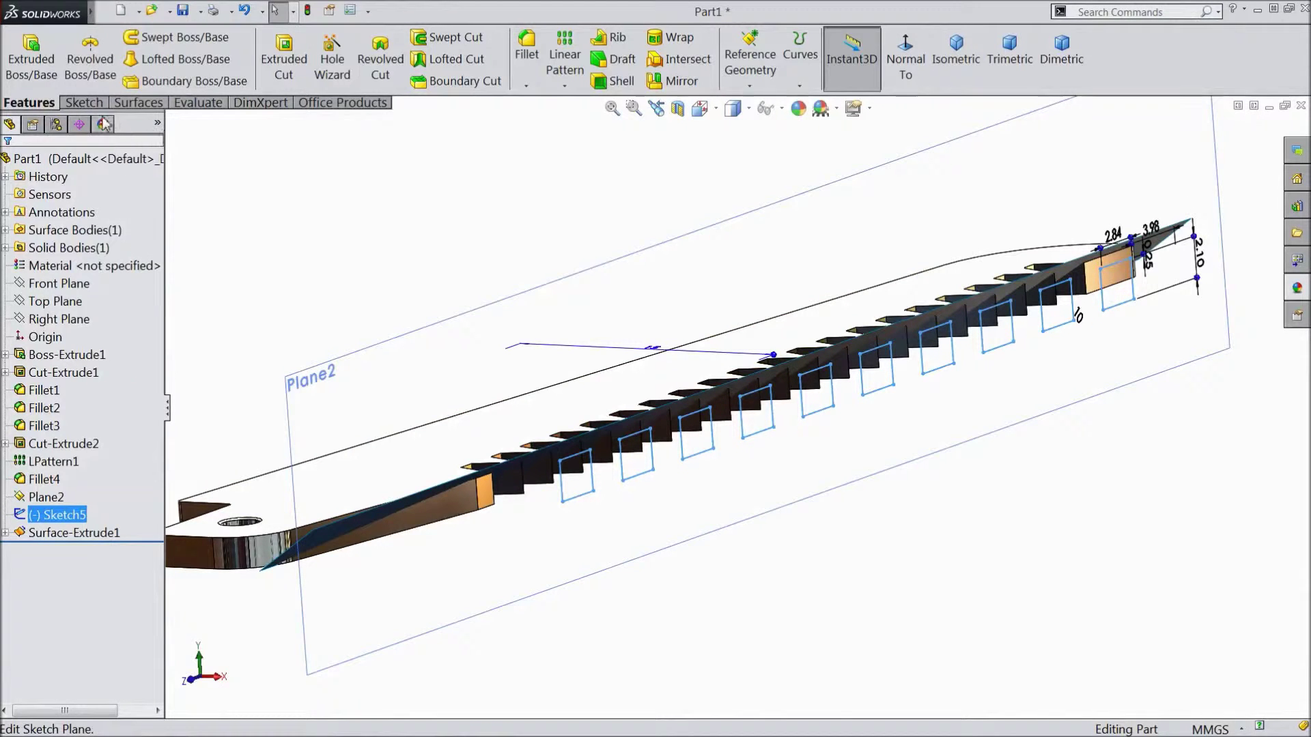
left_click(284, 85)
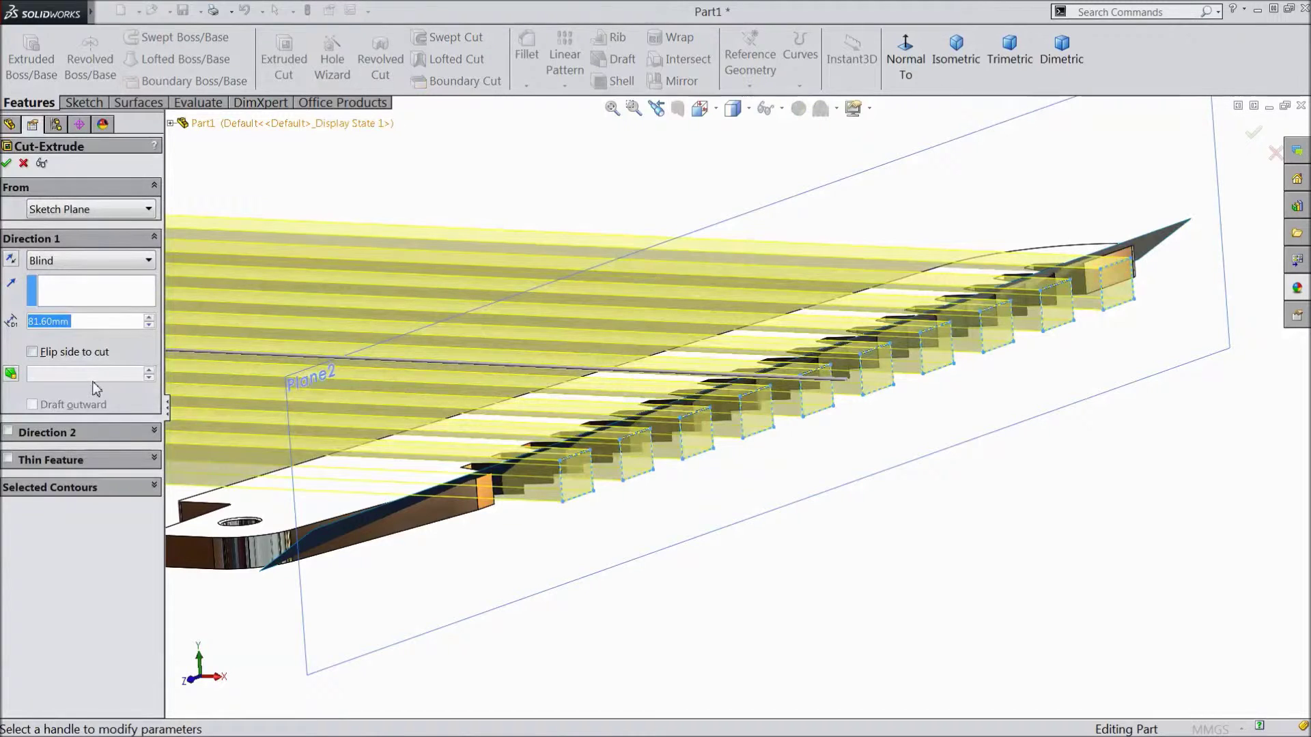
left_click(85, 261)
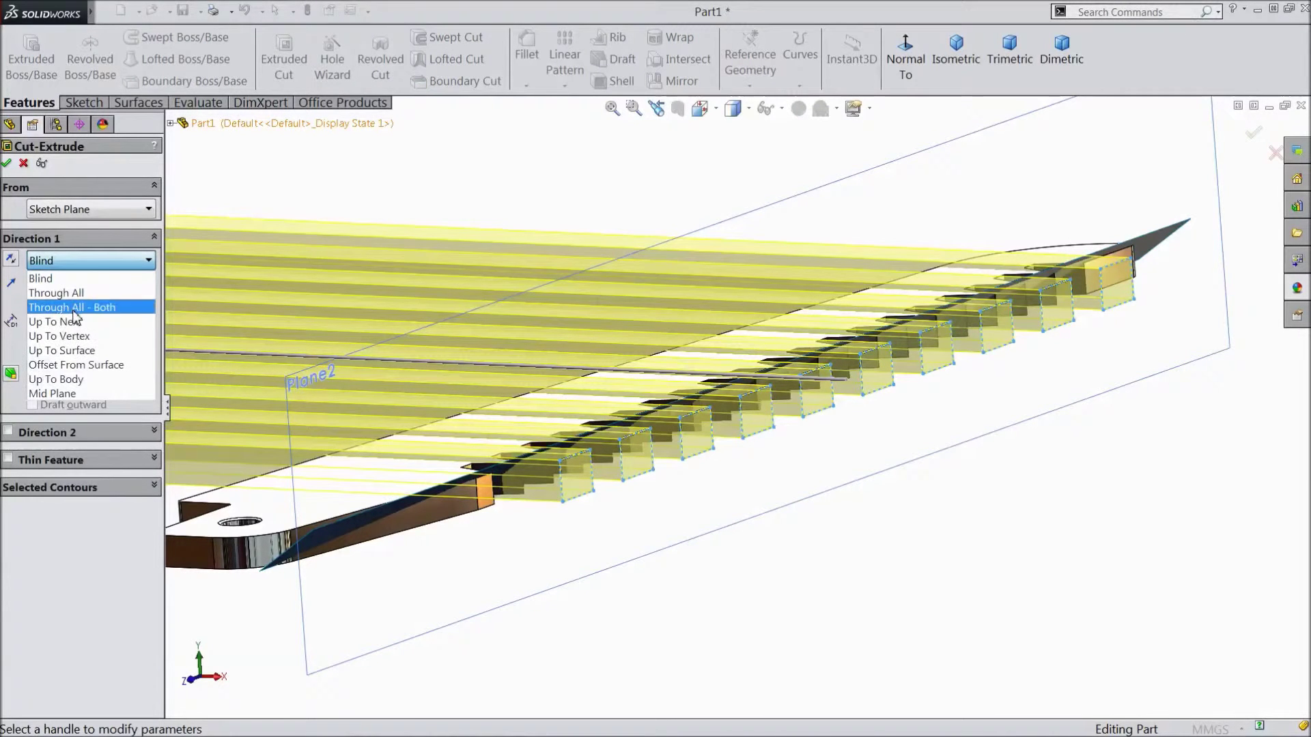
left_click(73, 352)
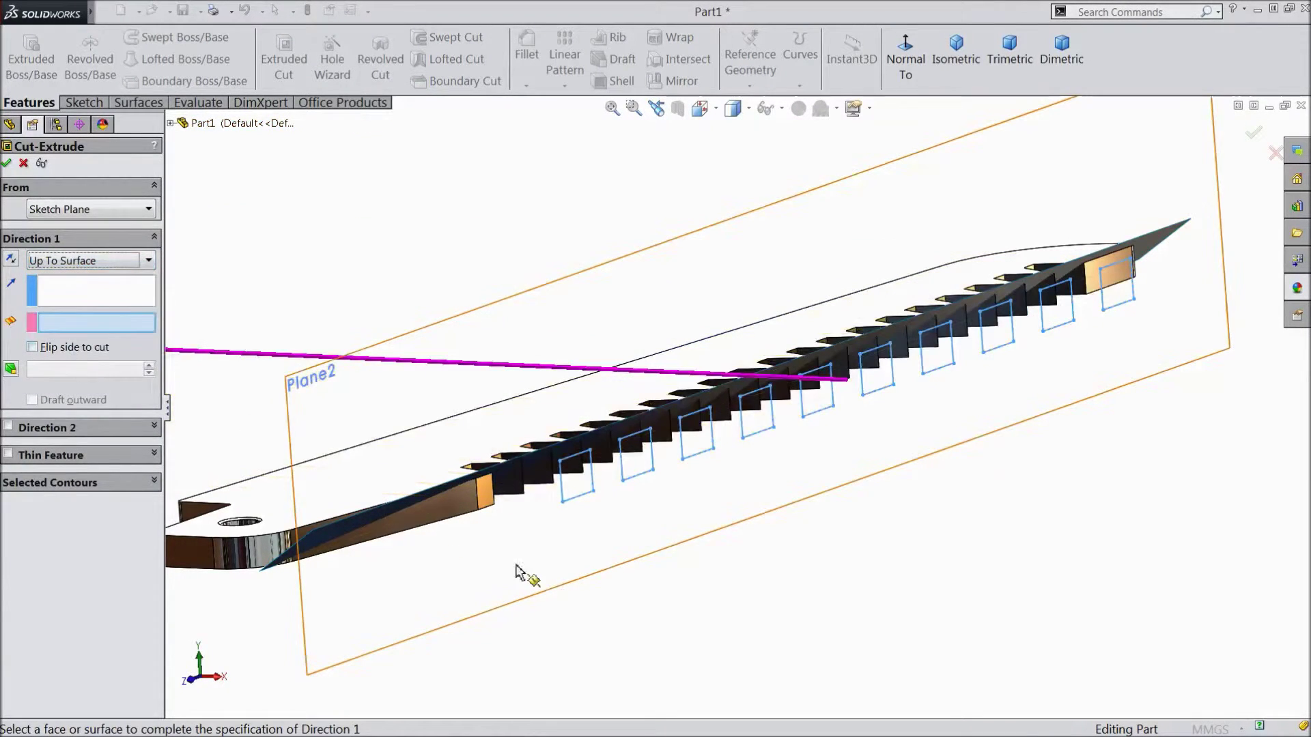
Step: Pick Surface-Extrude1 as the cut limit and accept Cut-Extrude3 to bevel the teeth
middle_click_drag(725, 629, 711, 596)
scroll(702, 597, "up", 2)
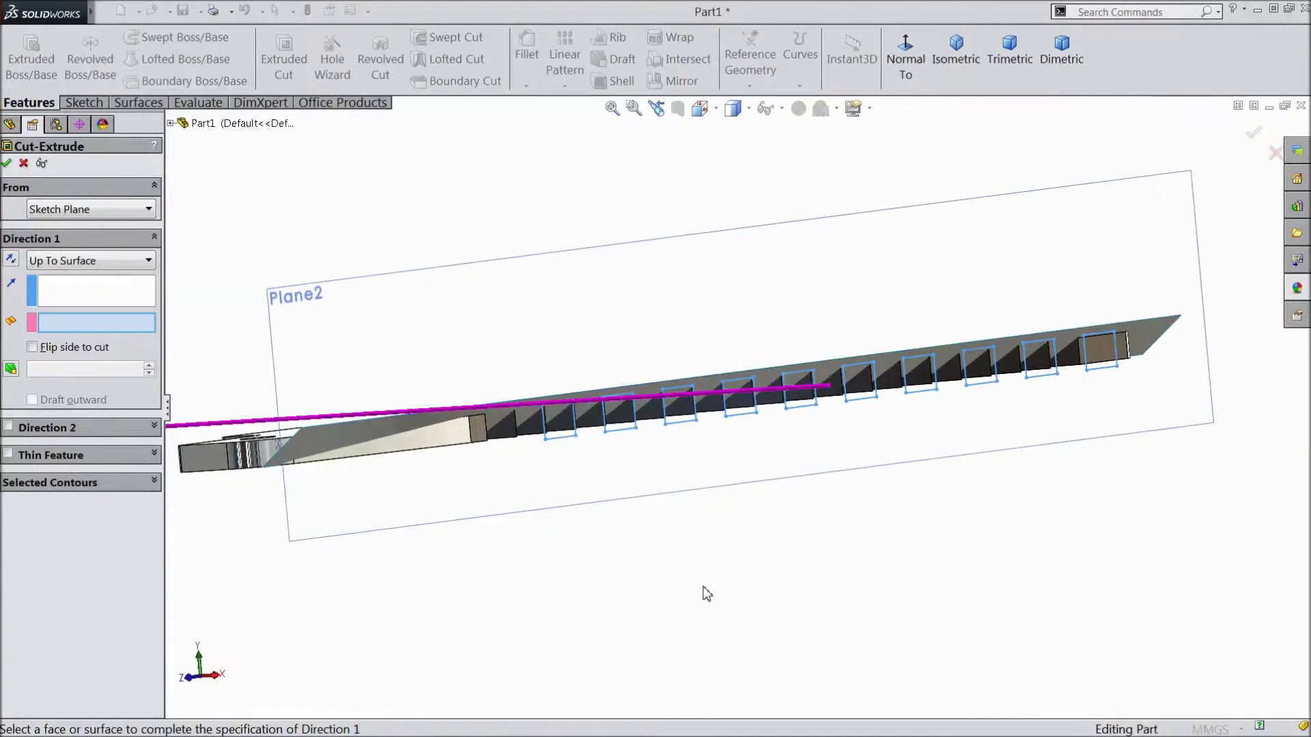
scroll(439, 476, "down", 4)
left_click(309, 423)
middle_click_drag(619, 612, 643, 585)
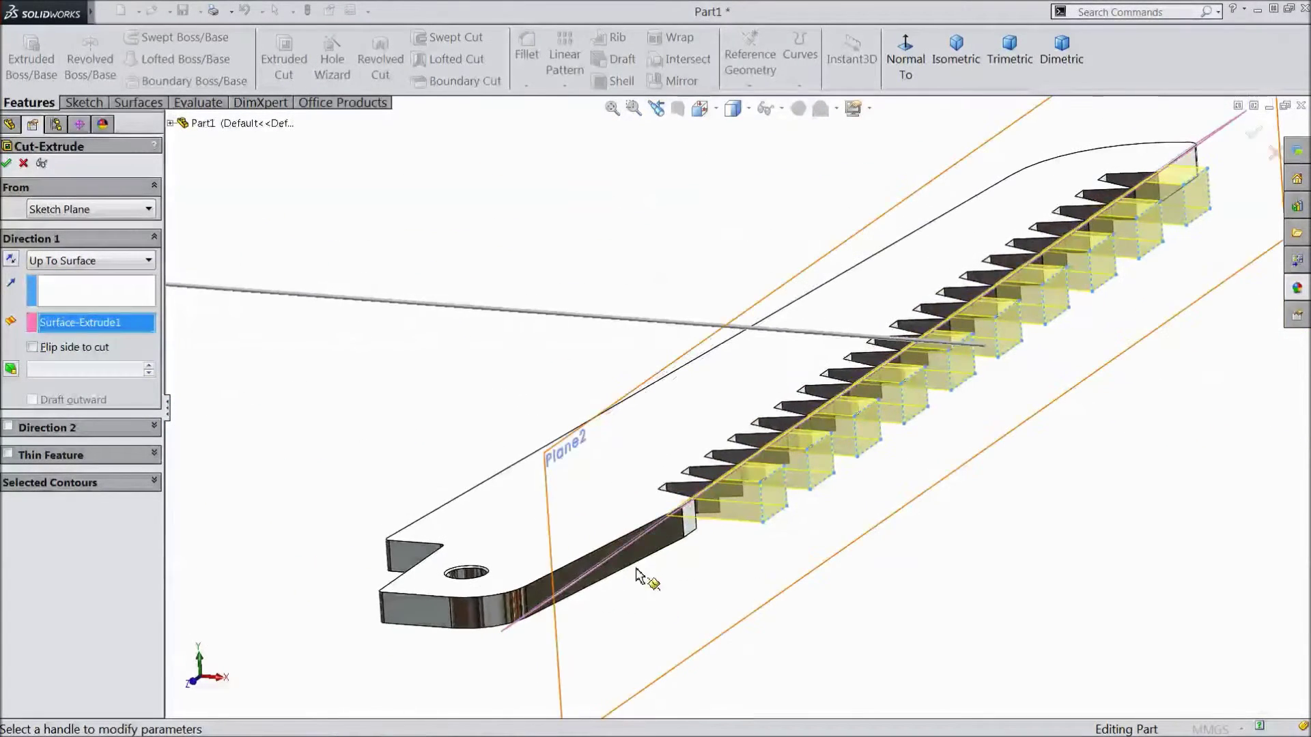
scroll(644, 585, "up", 1)
scroll(1045, 369, "down", 2)
left_click(1254, 136)
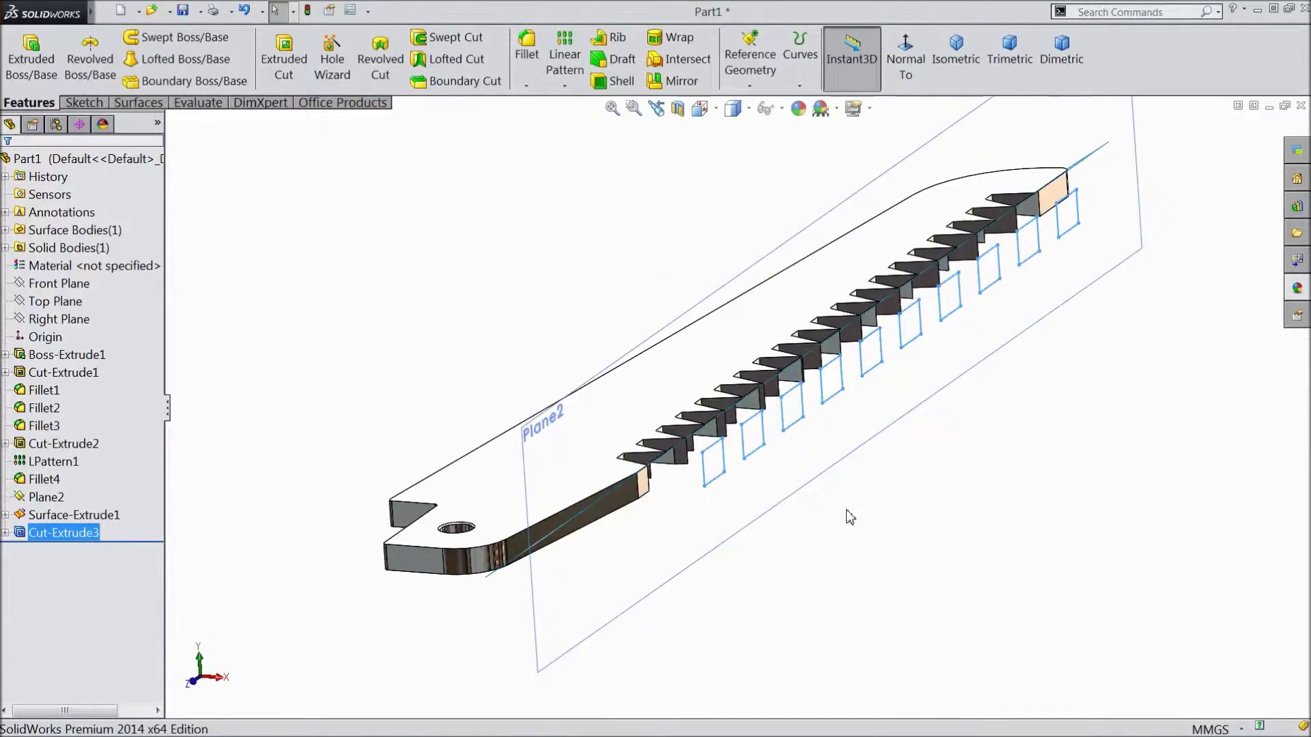
Step: Hide the angled Surface-Extrude1 body
middle_click_drag(848, 564, 811, 500)
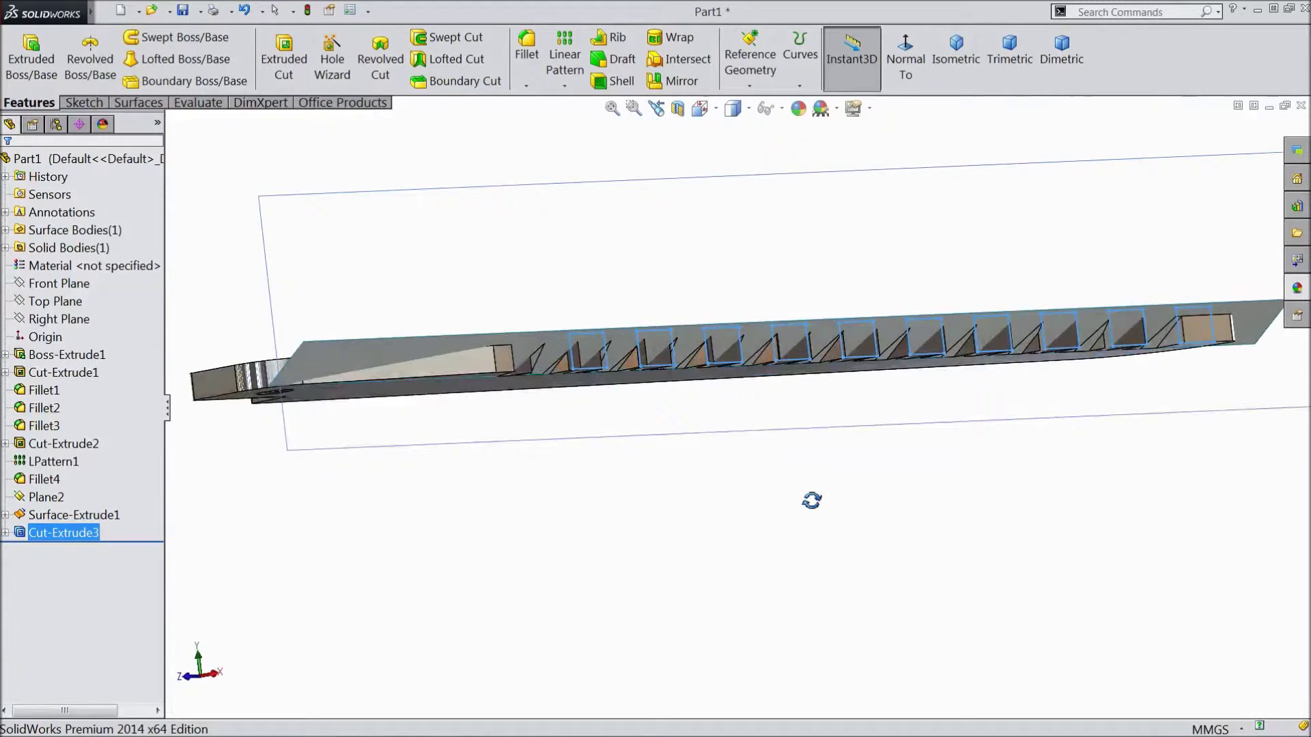
scroll(428, 377, "down", 4)
left_click(291, 333)
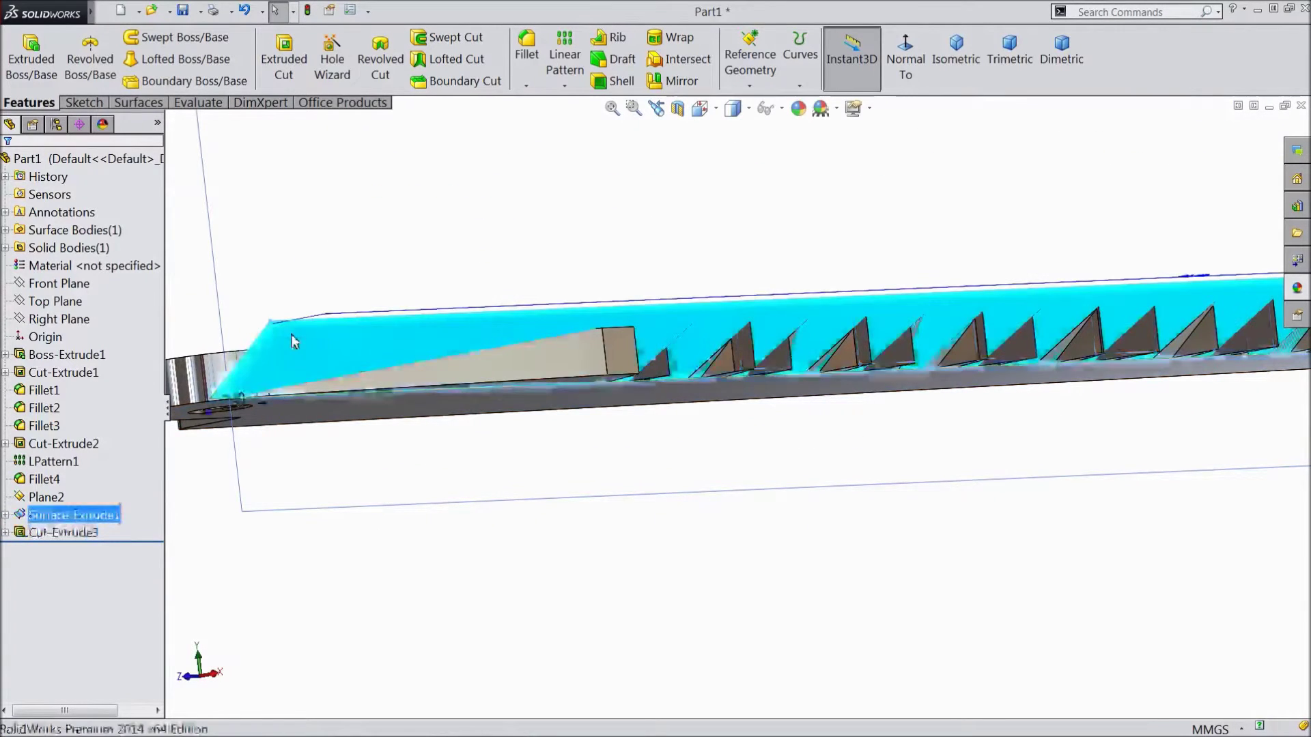
left_click(362, 301)
Step: Hide Plane2 and zoom to fit the whole beveled blade
middle_click_drag(363, 301, 706, 494)
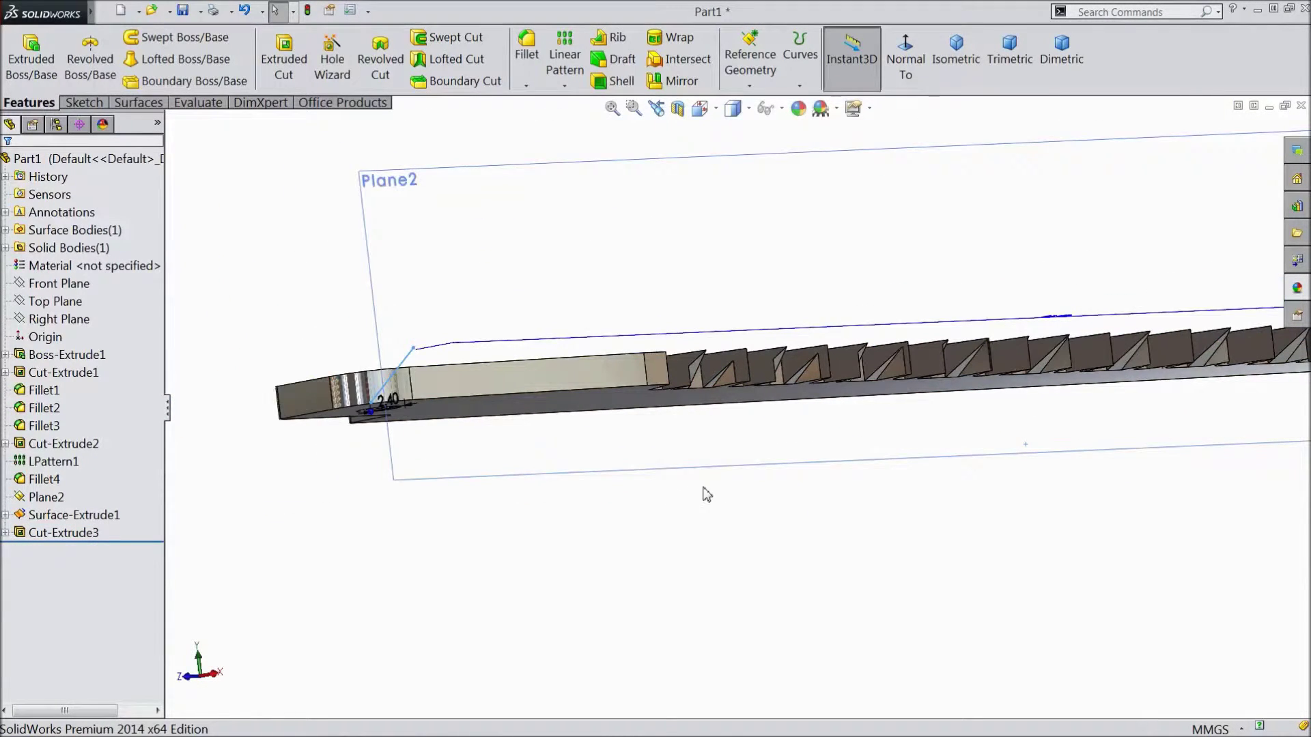
middle_click_drag(561, 534, 489, 481)
scroll(385, 414, "down", 5)
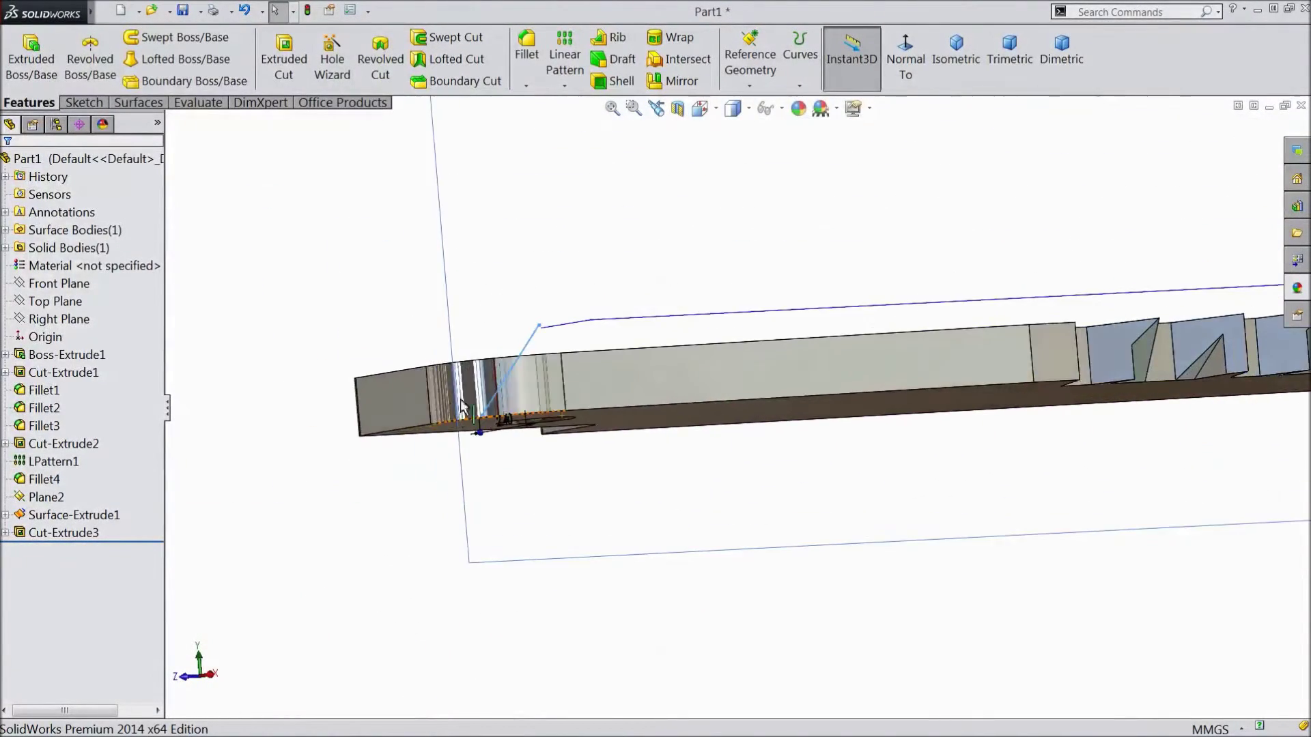
left_click(539, 345)
left_click(531, 346)
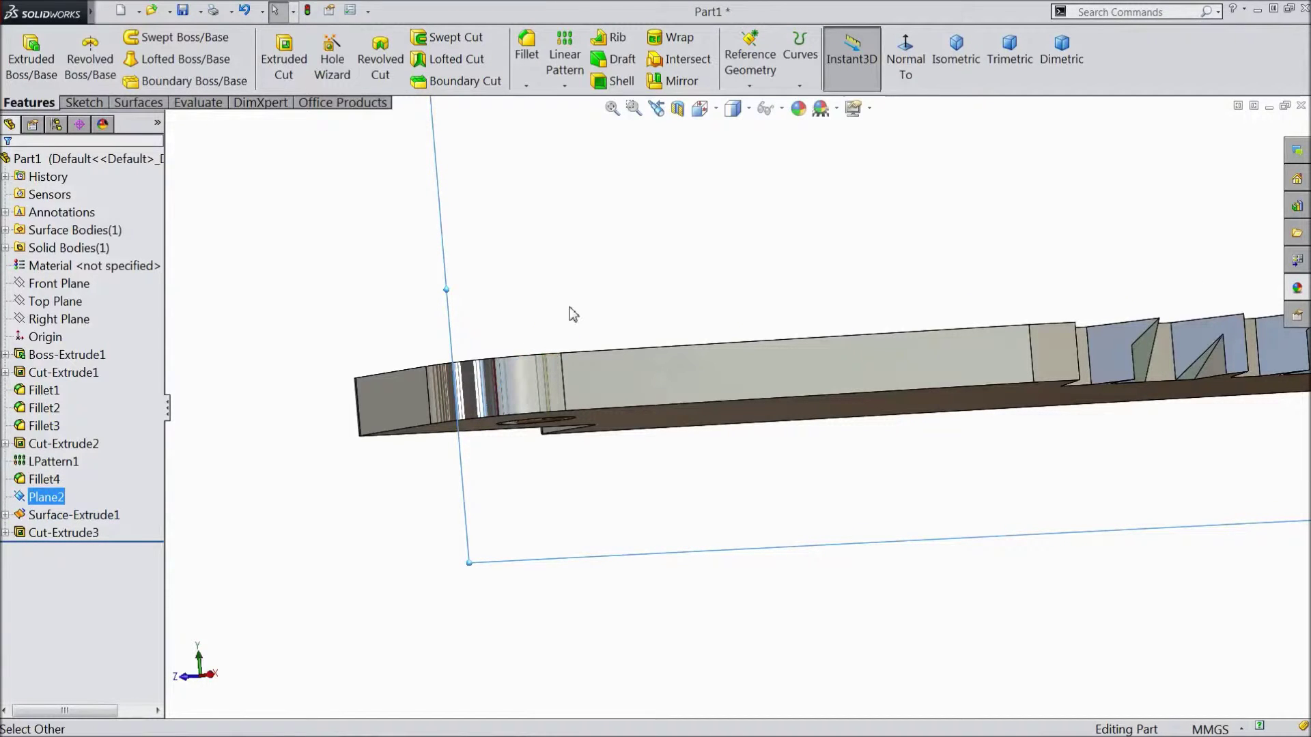
left_click(598, 300)
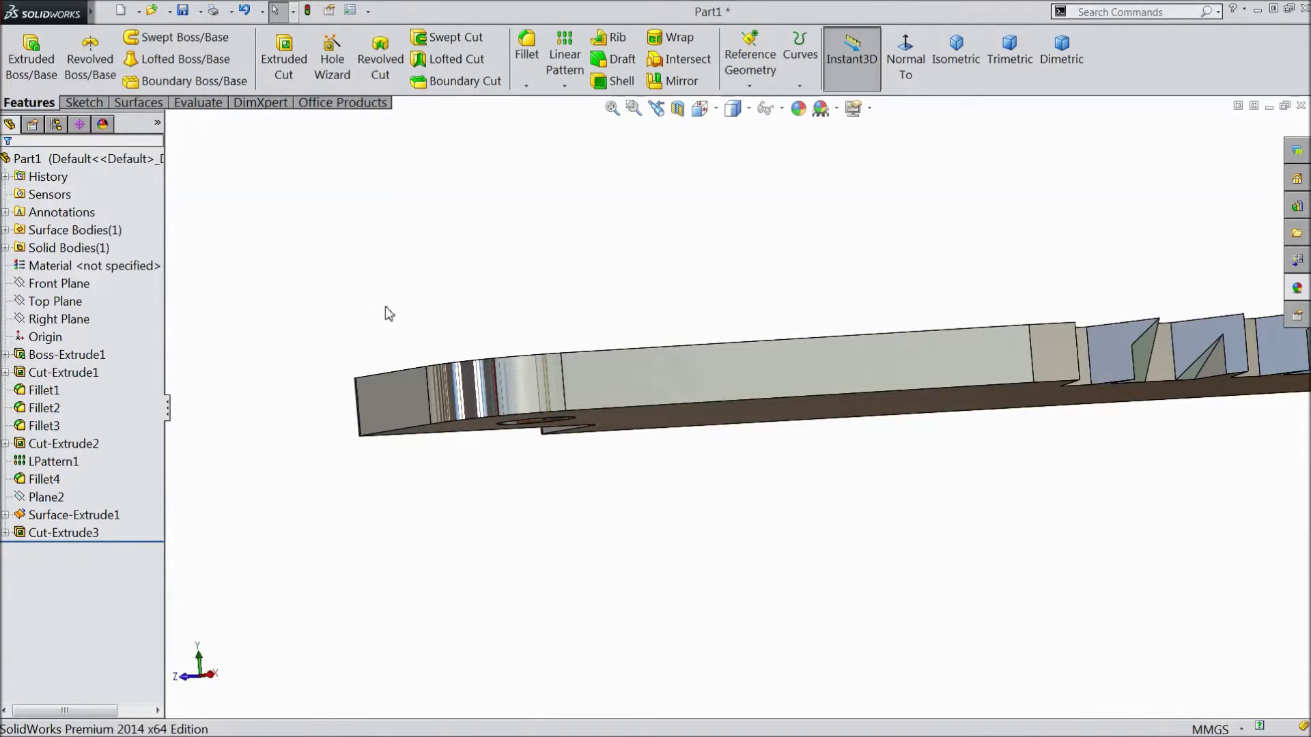
left_click(74, 495)
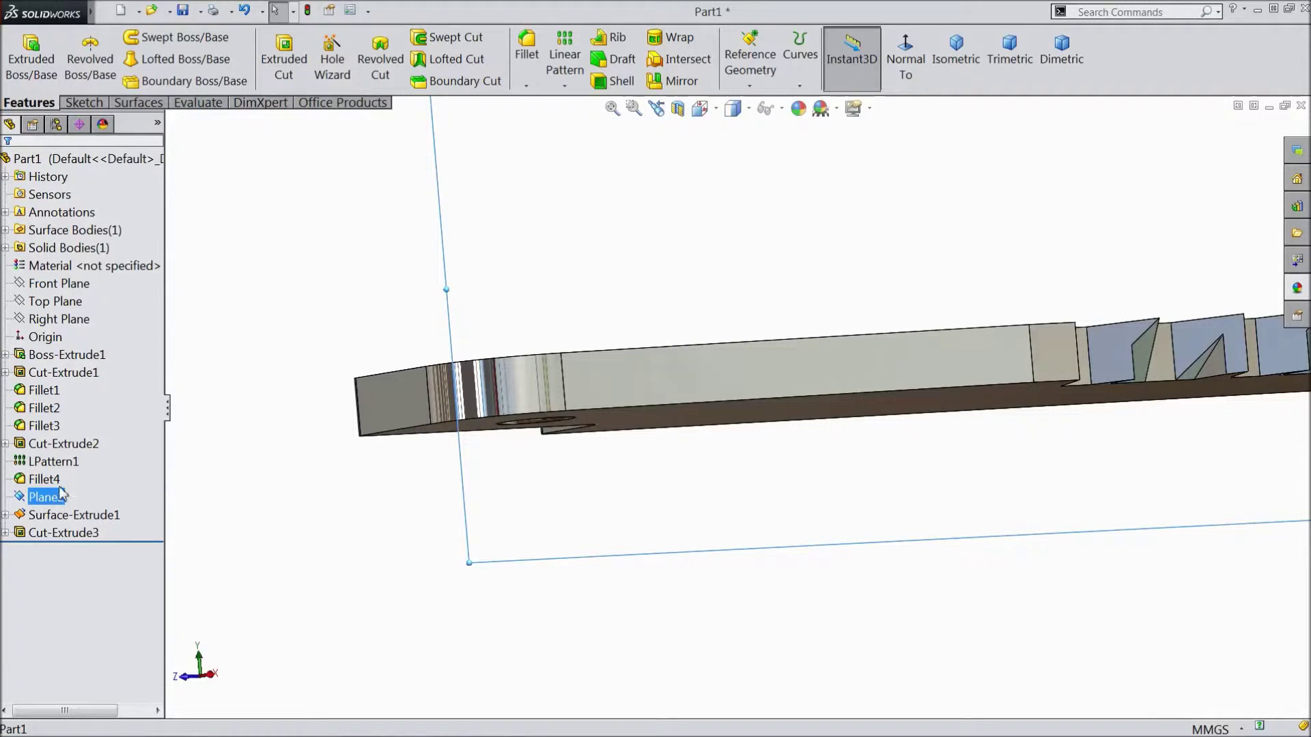
key("f")
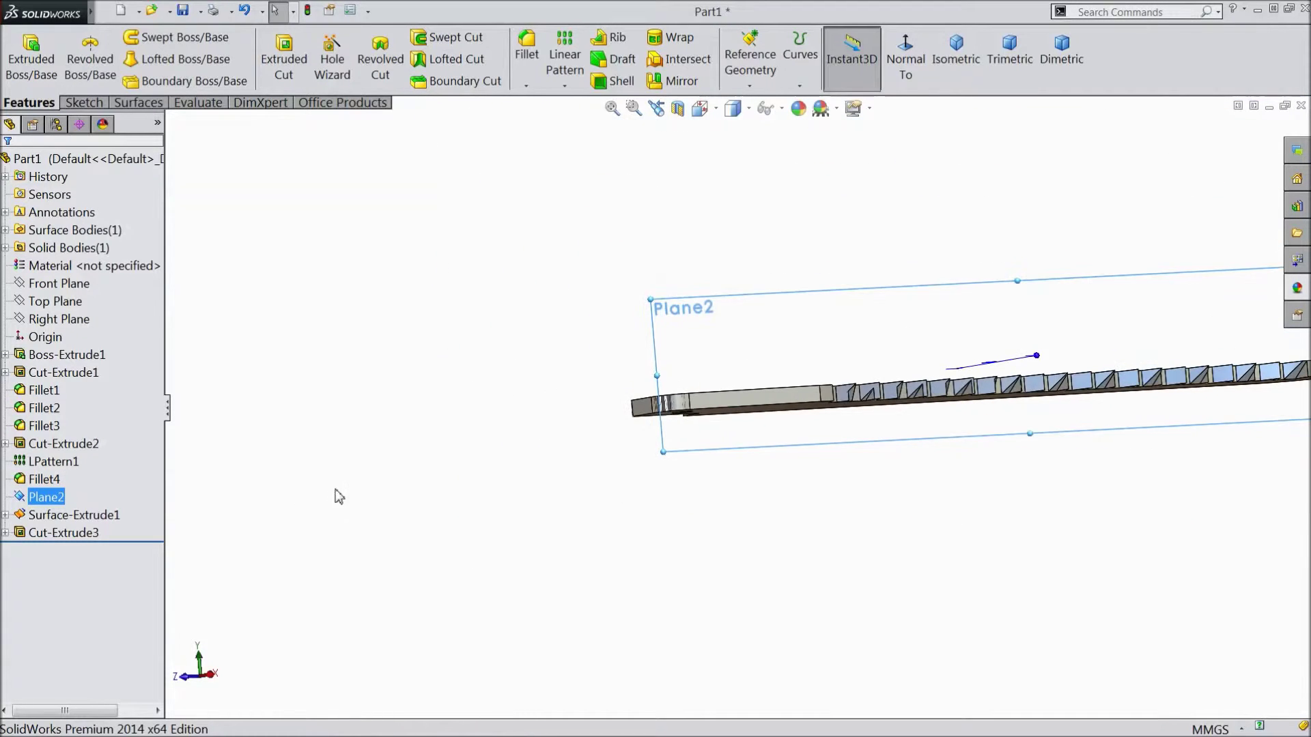
left_click(546, 486)
middle_click_drag(485, 483, 510, 536)
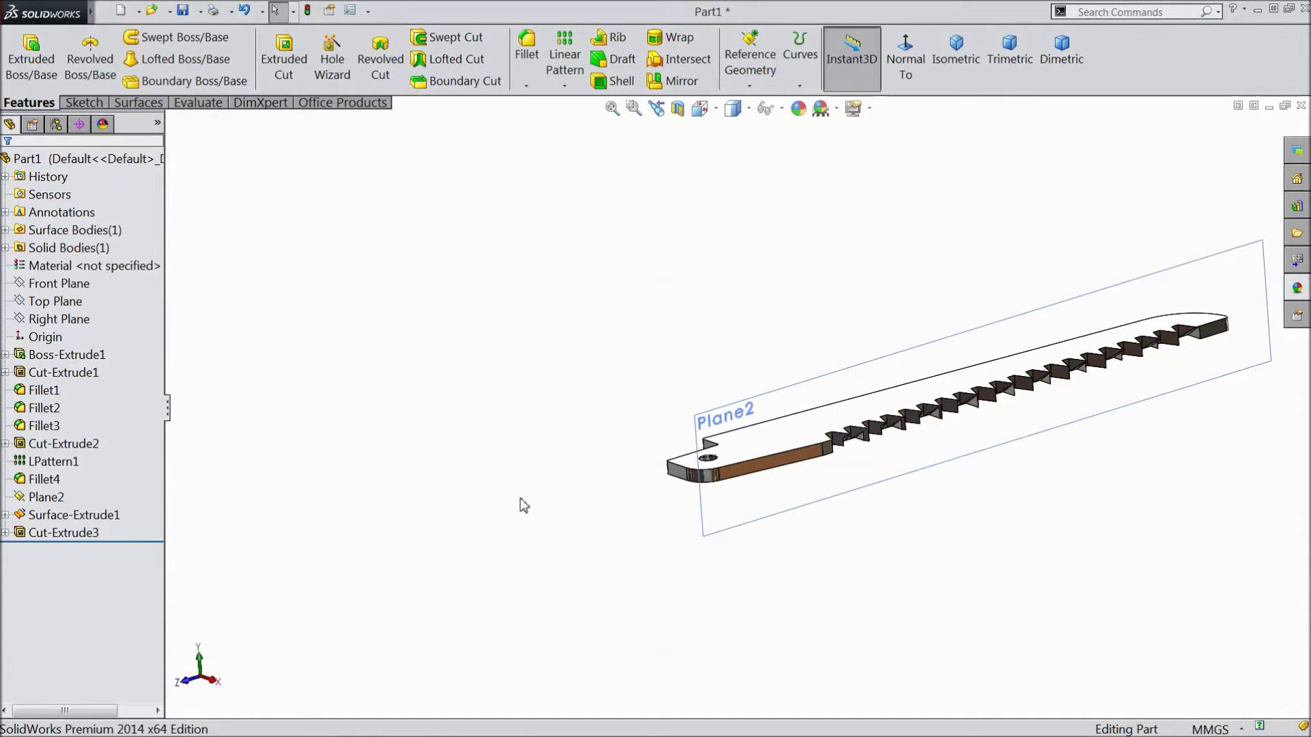
Step: Start a new Front Plane sketch viewed normal-to and draw a slanted line across the blade end
left_click(60, 288)
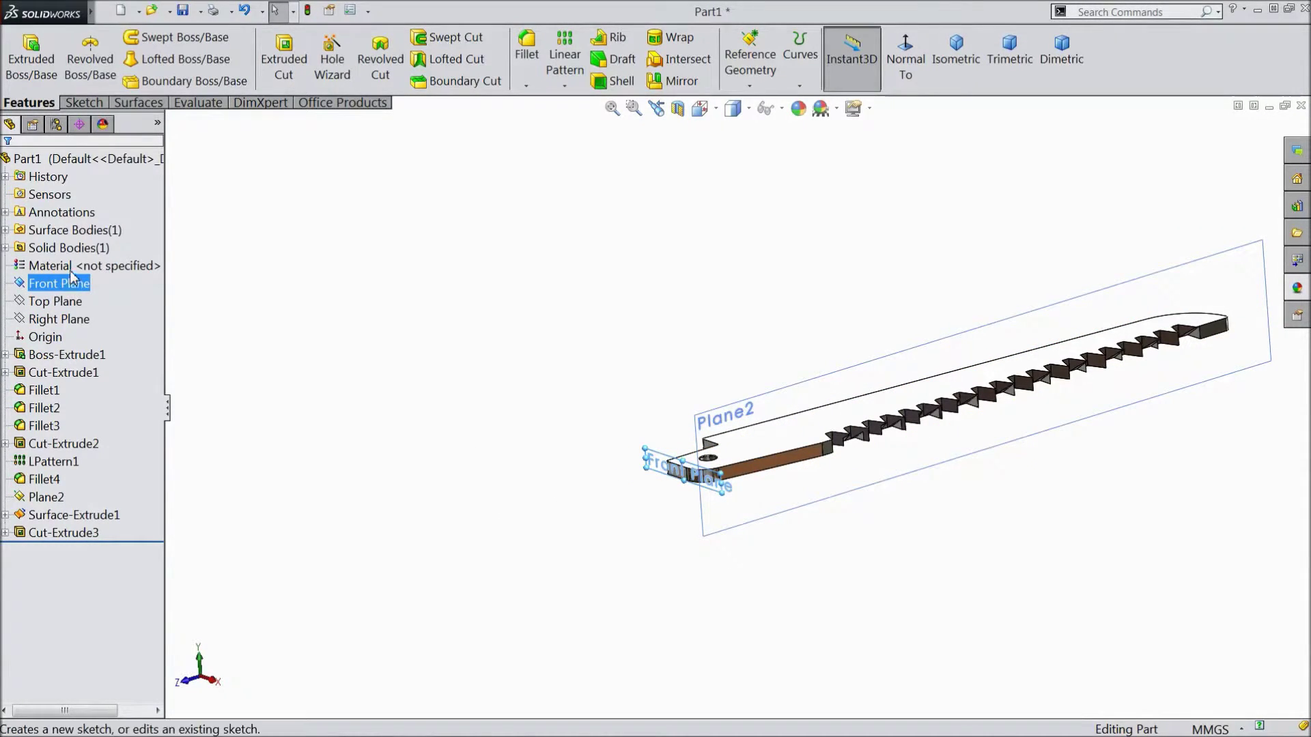
left_click(74, 277)
left_click(747, 70)
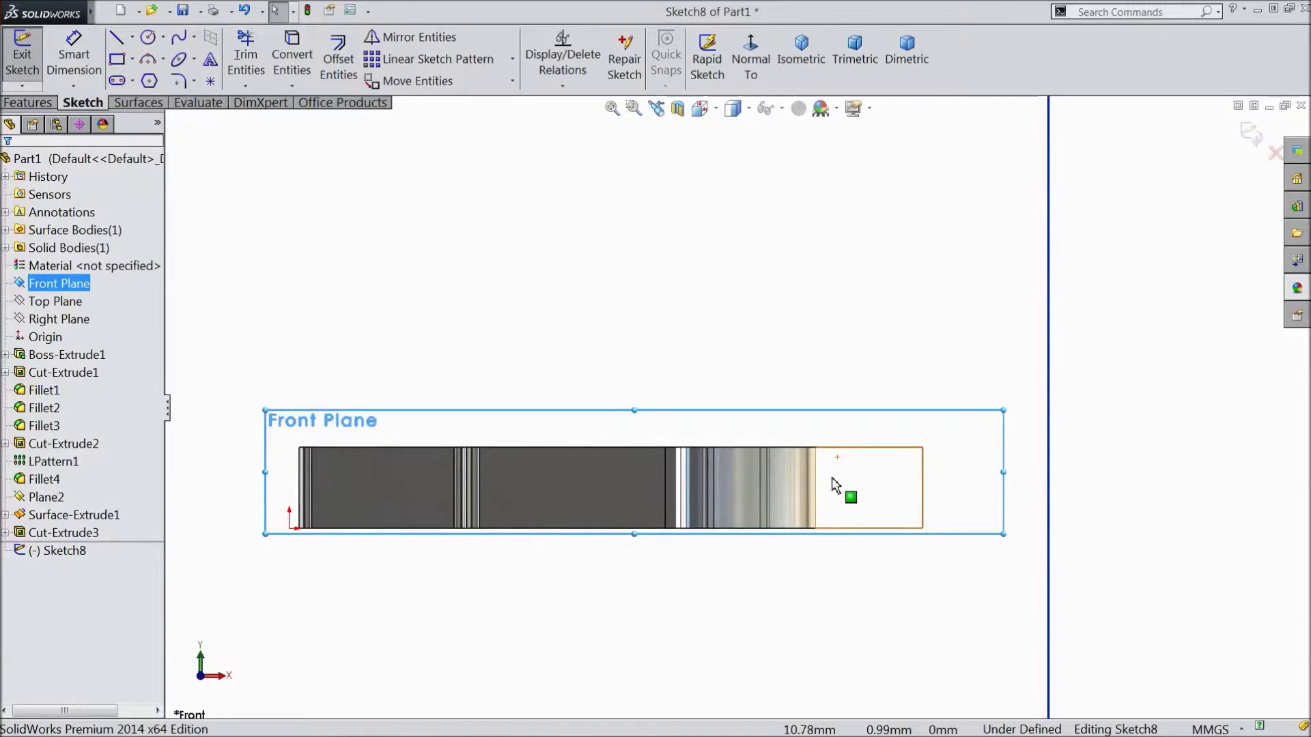
left_click(116, 36)
scroll(956, 599, "down", 2)
scroll(956, 599, "down", 2)
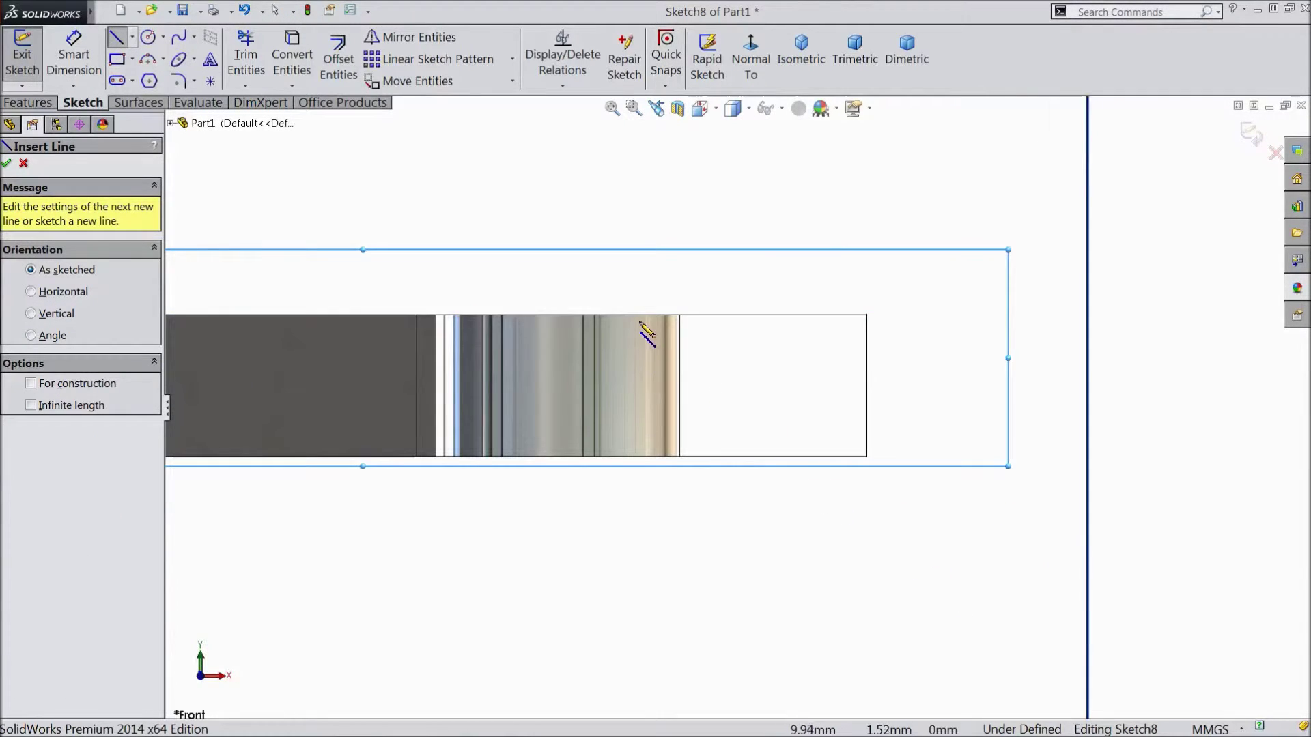
left_click(636, 317)
left_click(914, 497)
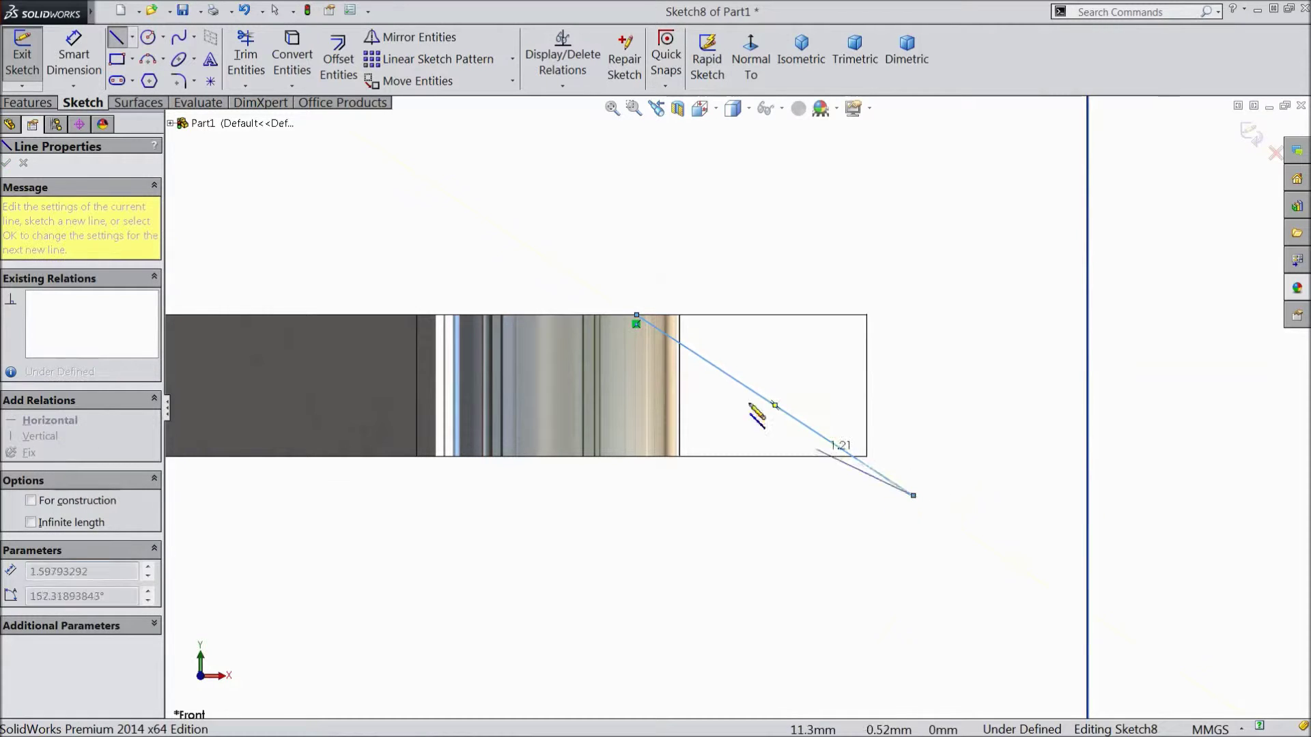
scroll(755, 415, "down", 3)
right_click(830, 232)
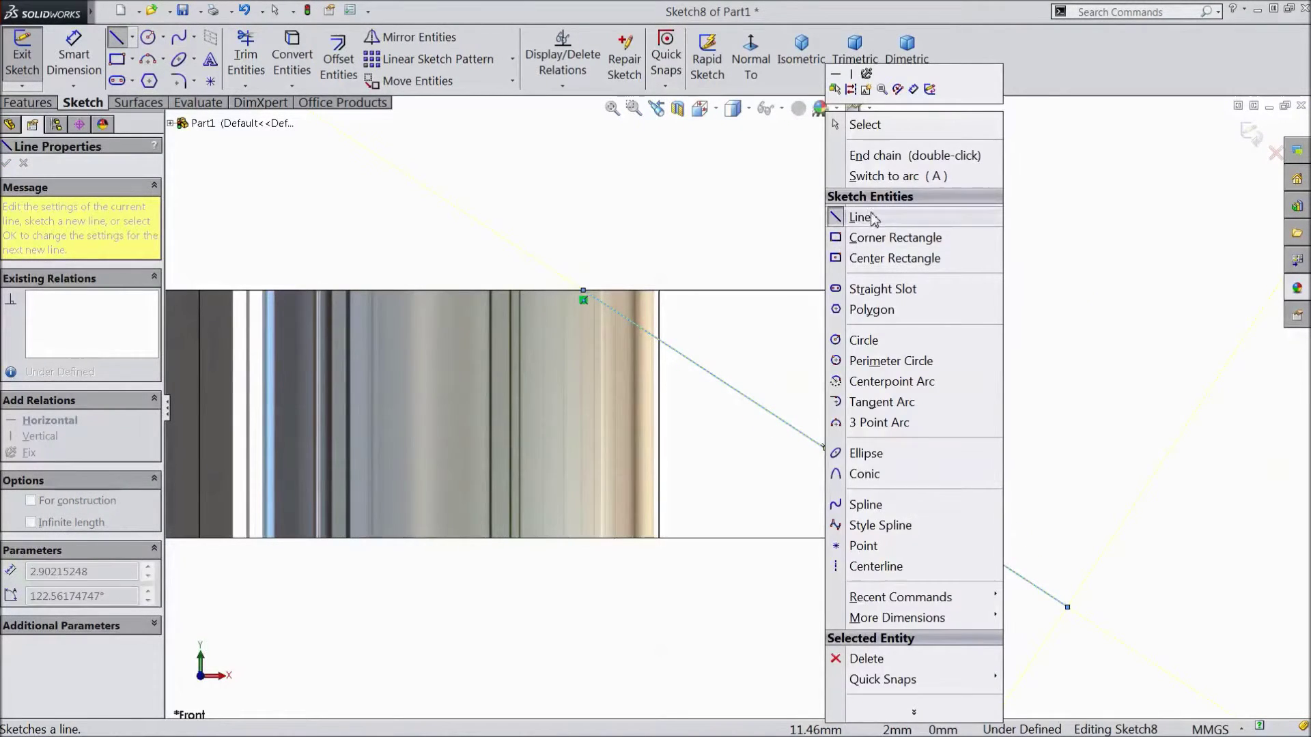
left_click(860, 217)
Step: Dimension the line's top endpoint 2.40 mm from the rectangle edge
left_click(77, 58)
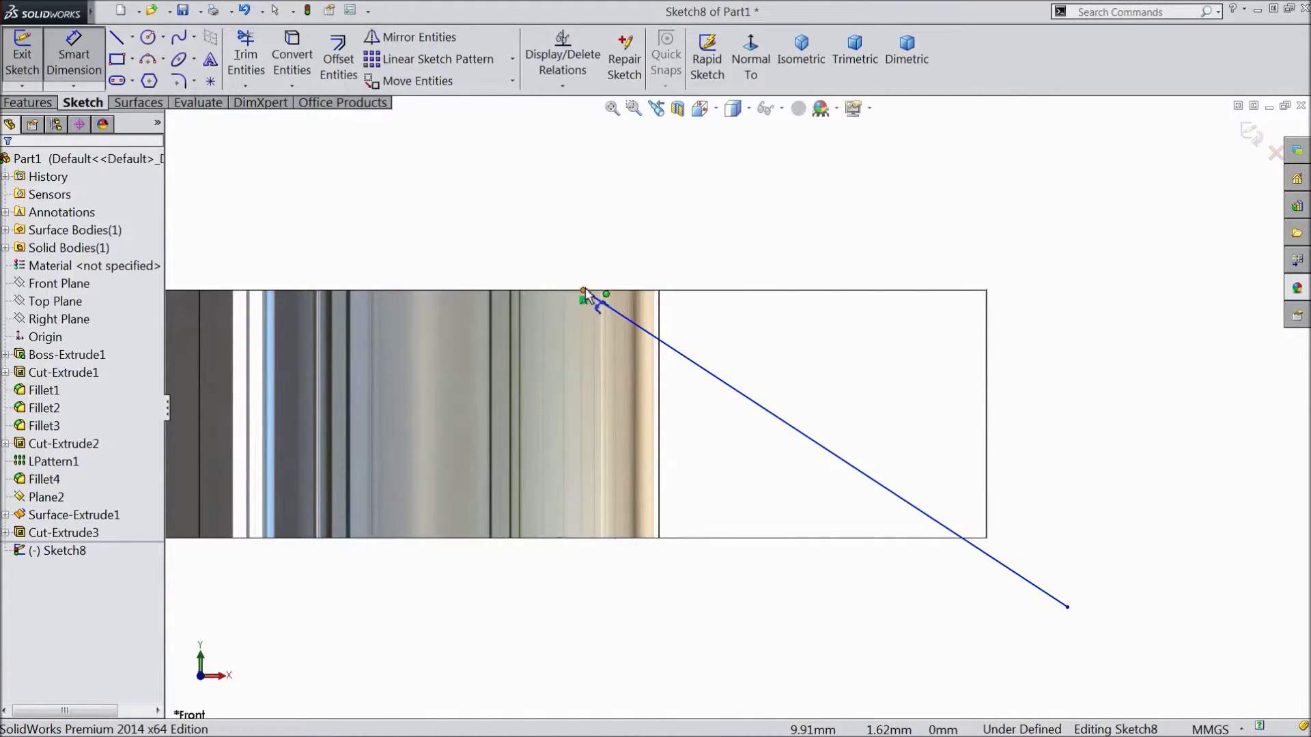
left_click(584, 290)
left_click(988, 345)
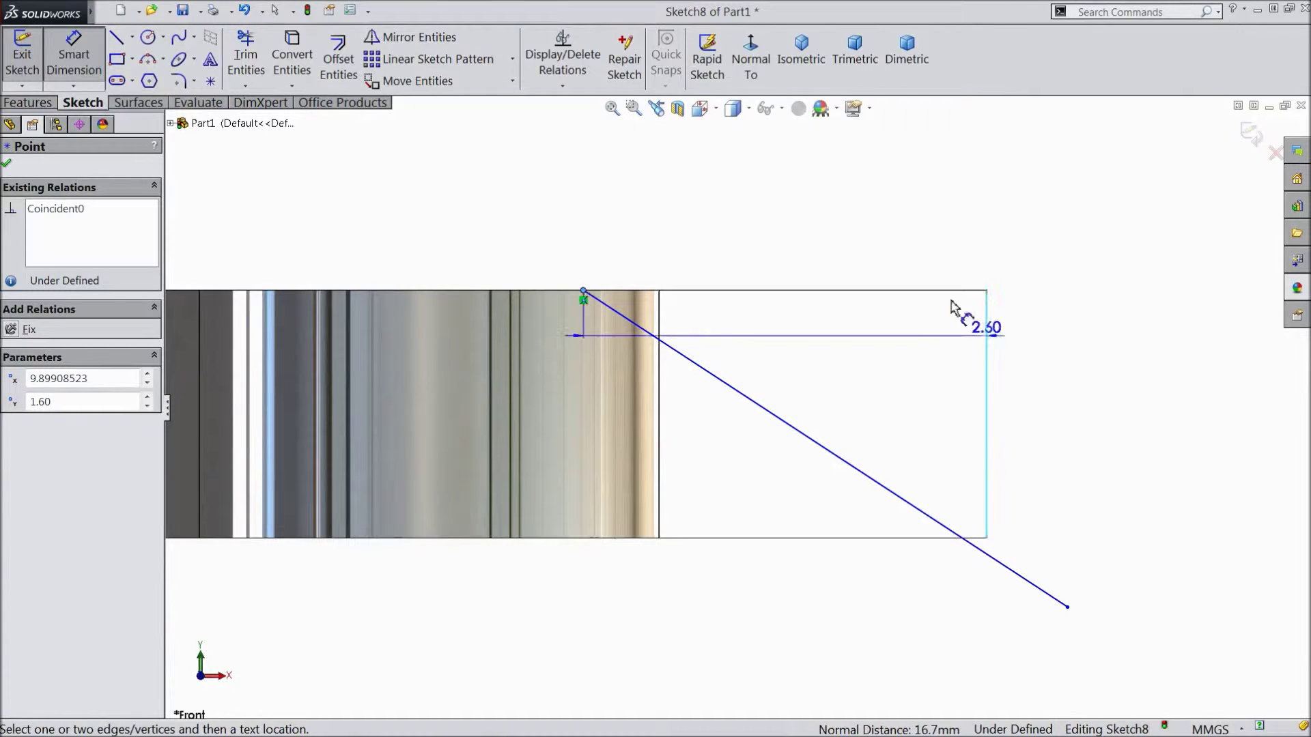
left_click(777, 218)
type("2")
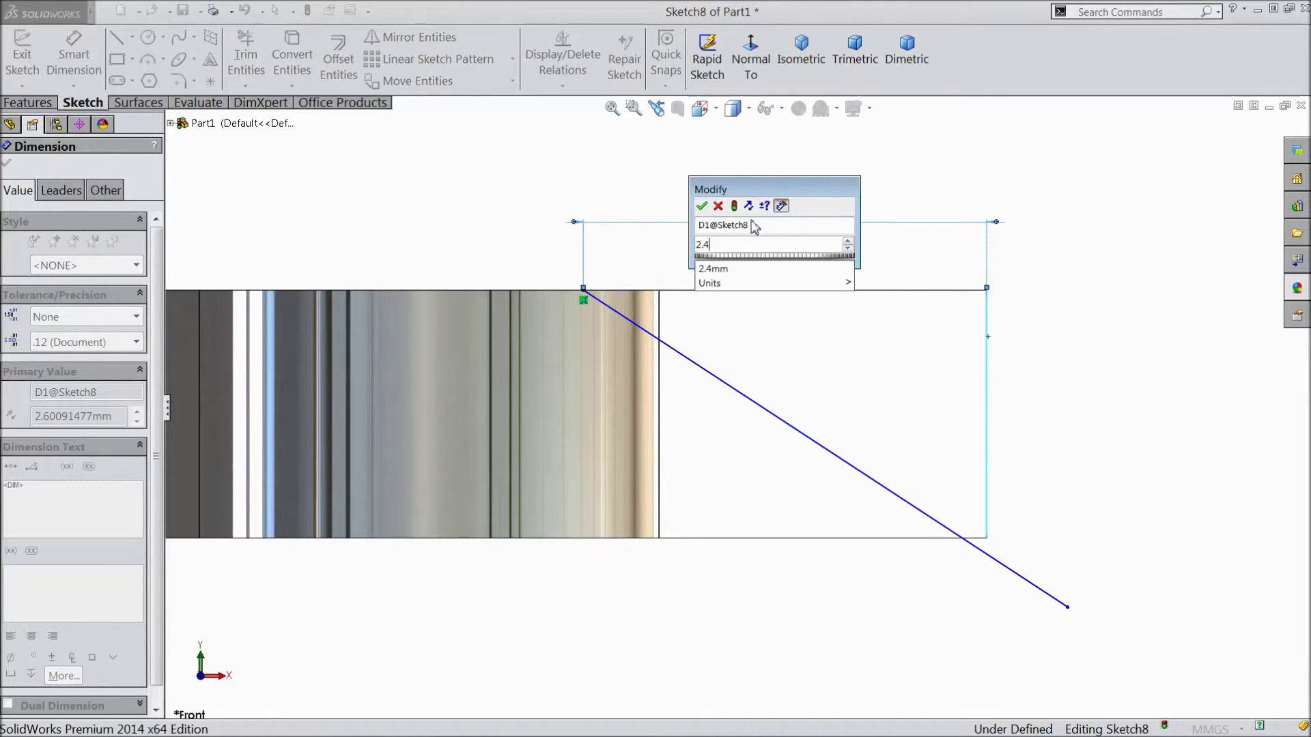
type(".4")
left_click(702, 206)
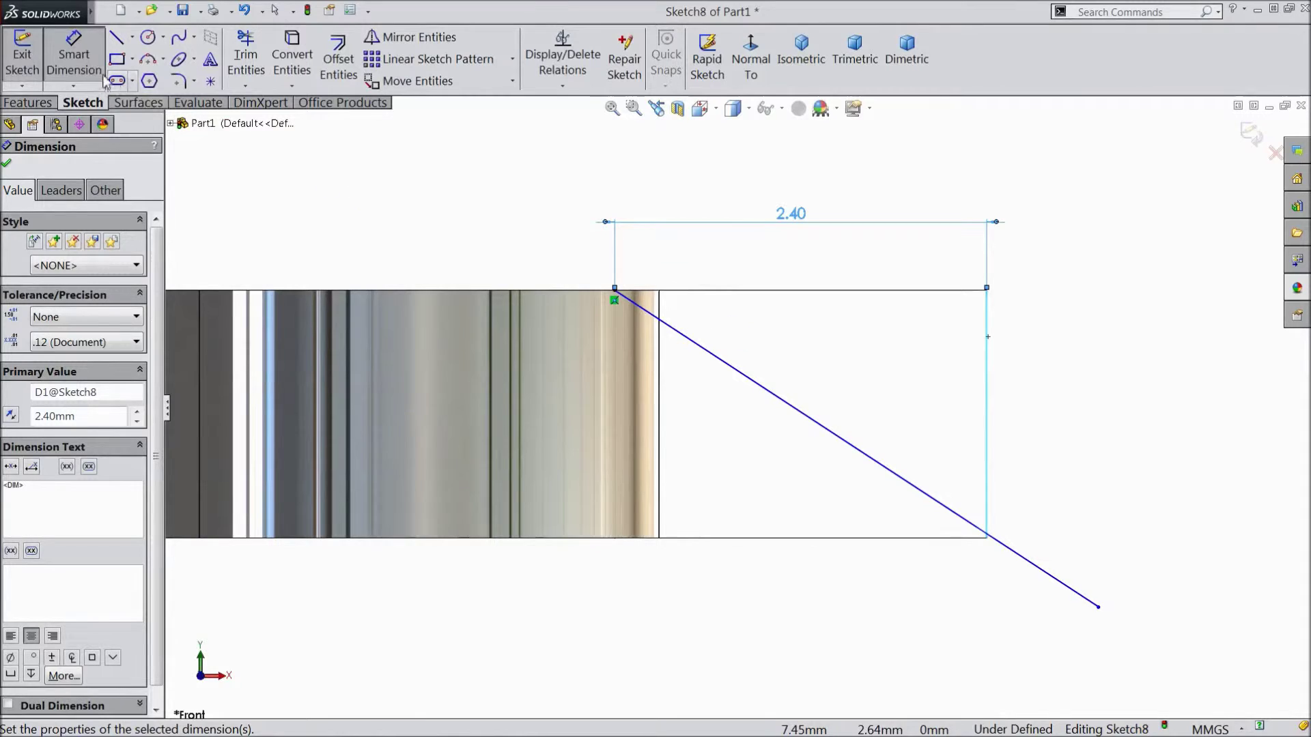
Step: Make the slanted line coincident with the rectangle's lower-right corner
scroll(1021, 565, "down", 3)
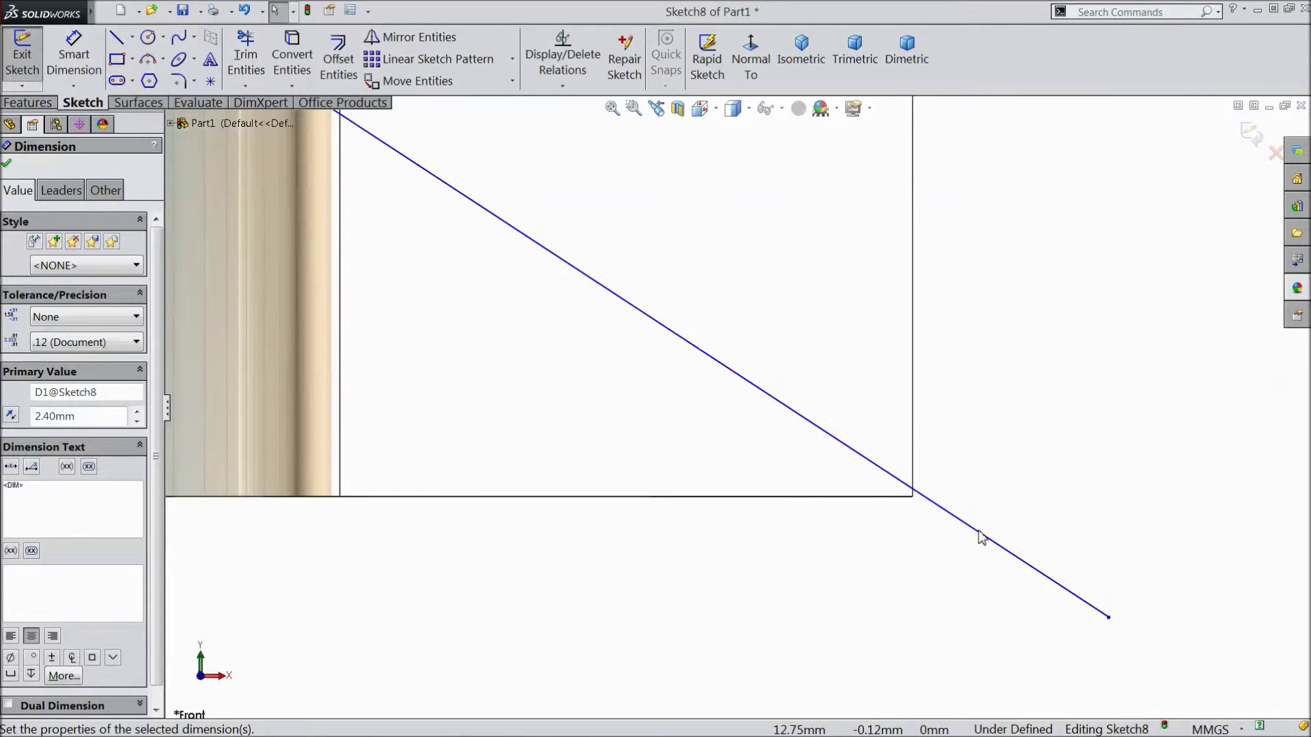
left_click(982, 537)
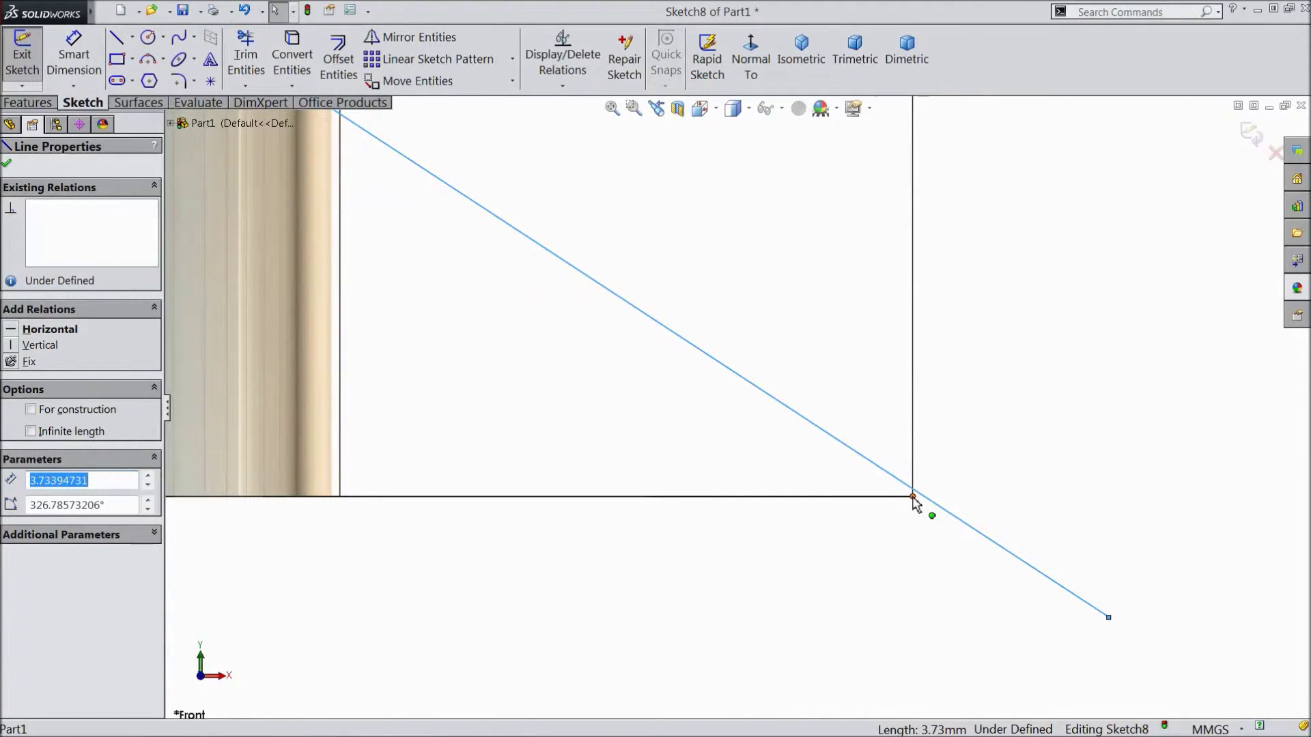
left_click(912, 497, "ctrl")
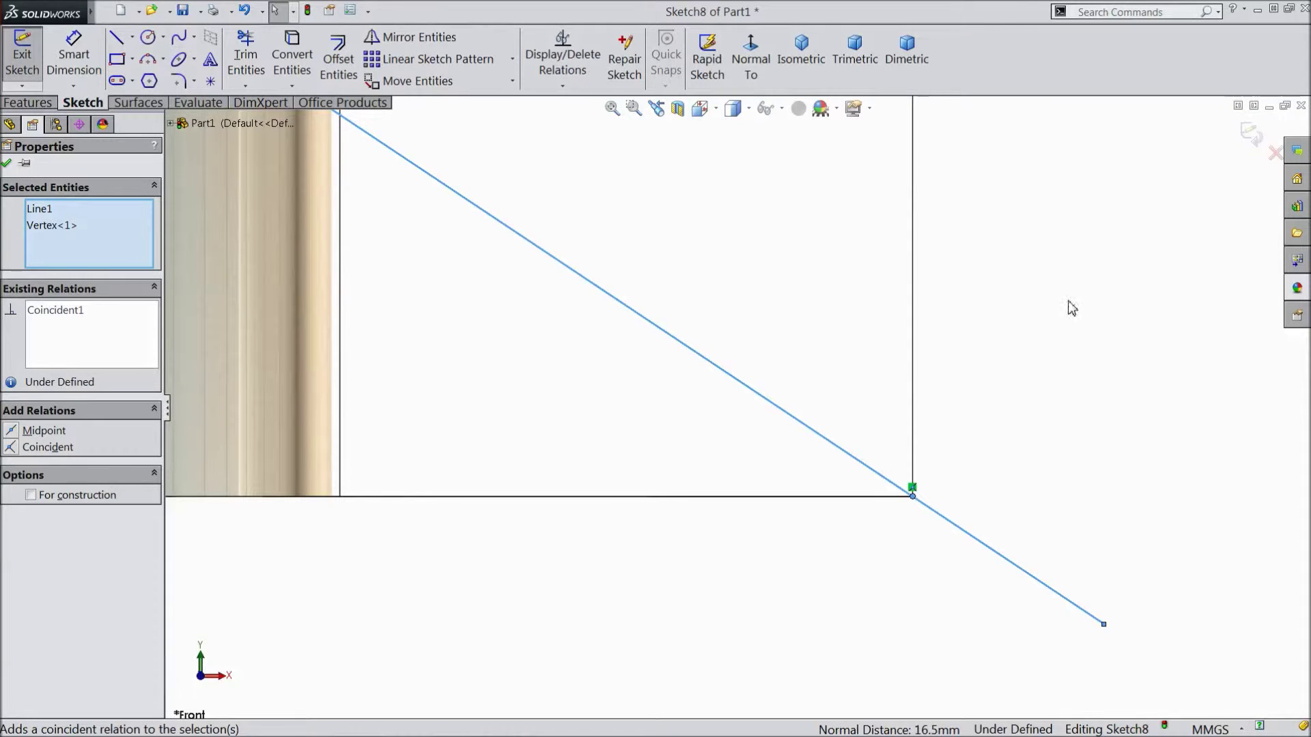
left_click(6, 165)
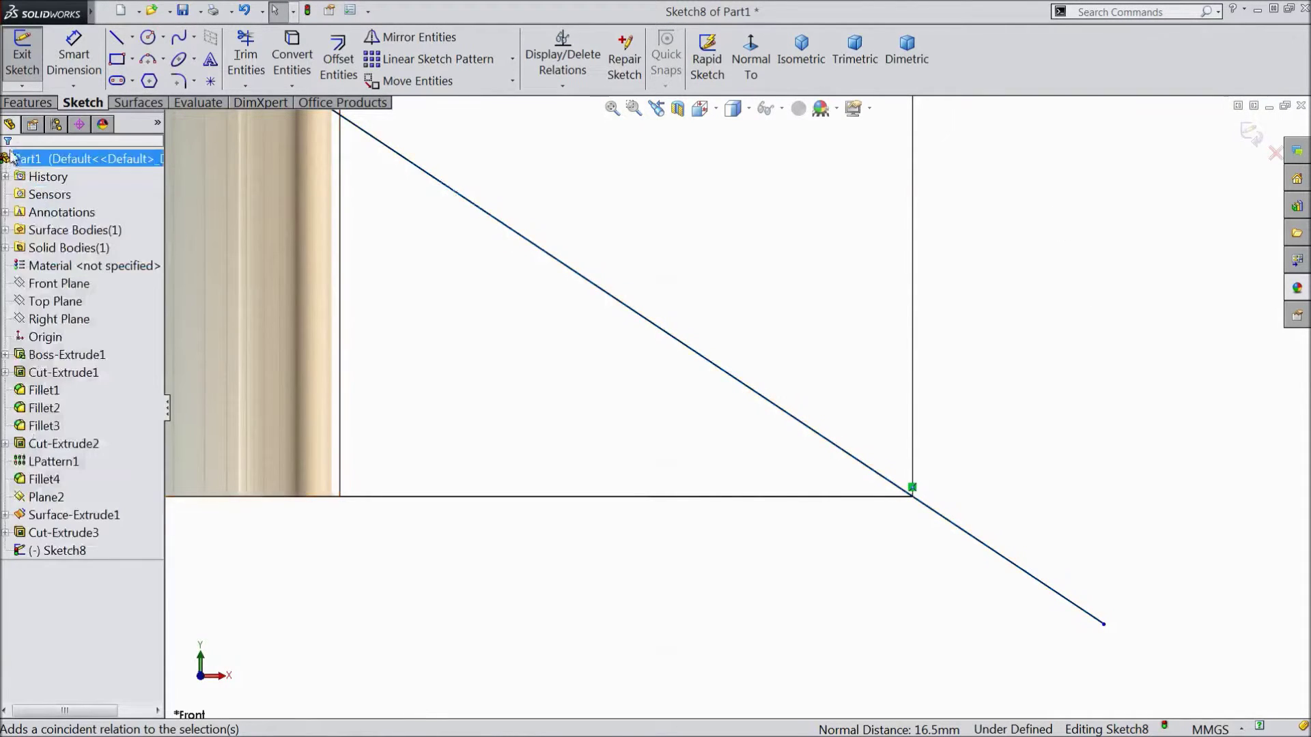
left_click(140, 103)
Step: In isometric view, extrude the slanted line as a surface with reversed direction
scroll(717, 396, "up", 5)
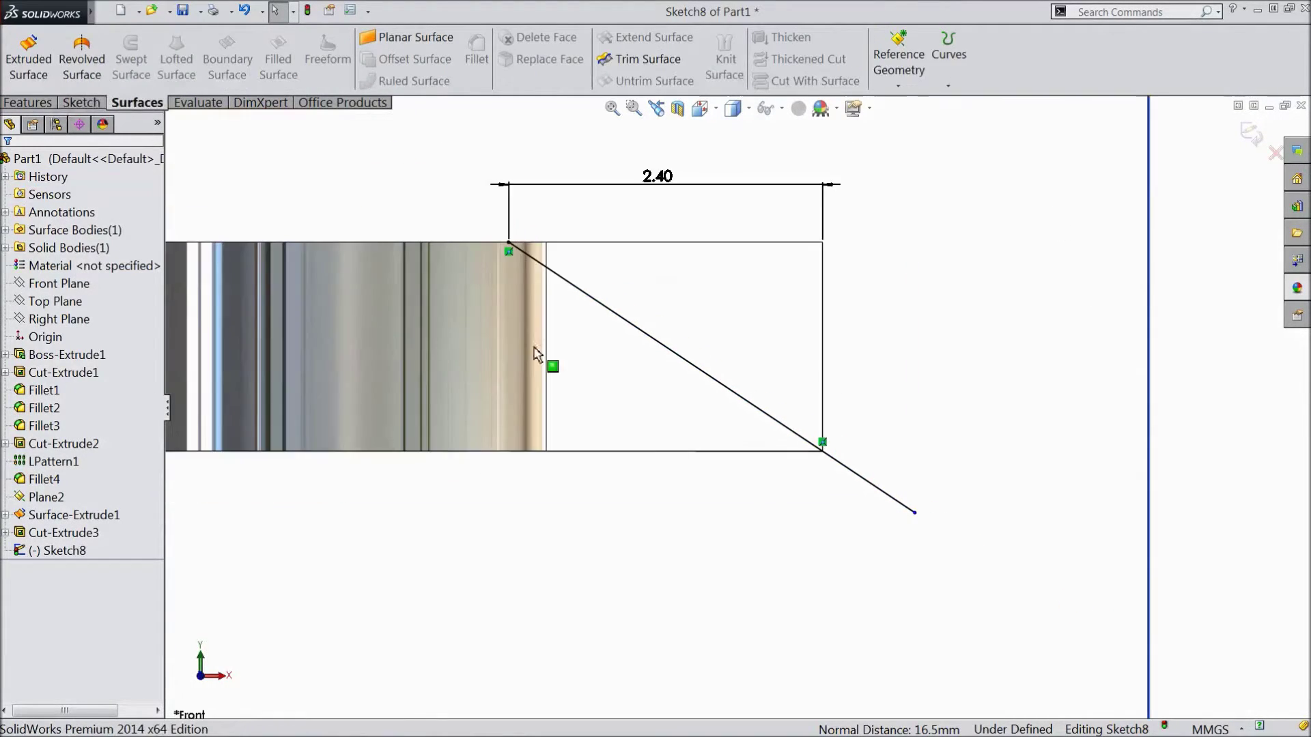
key("ctrl+7")
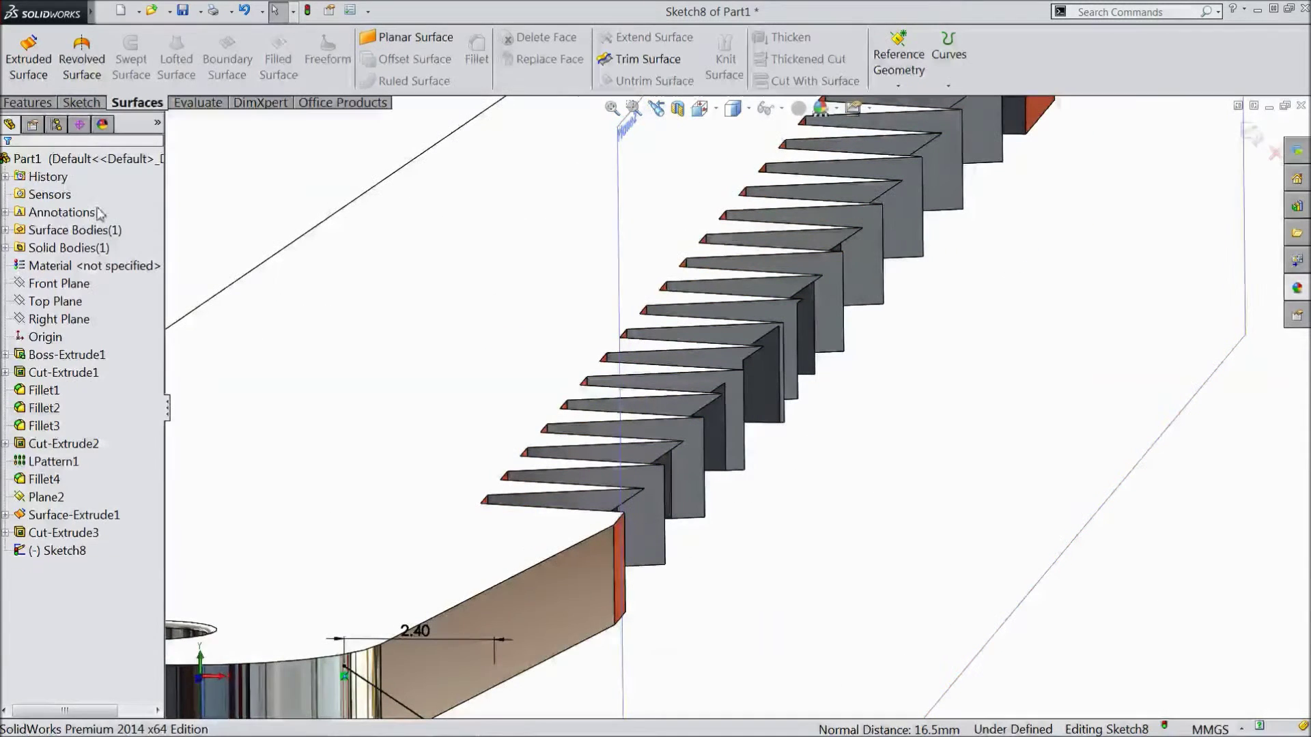
left_click(27, 68)
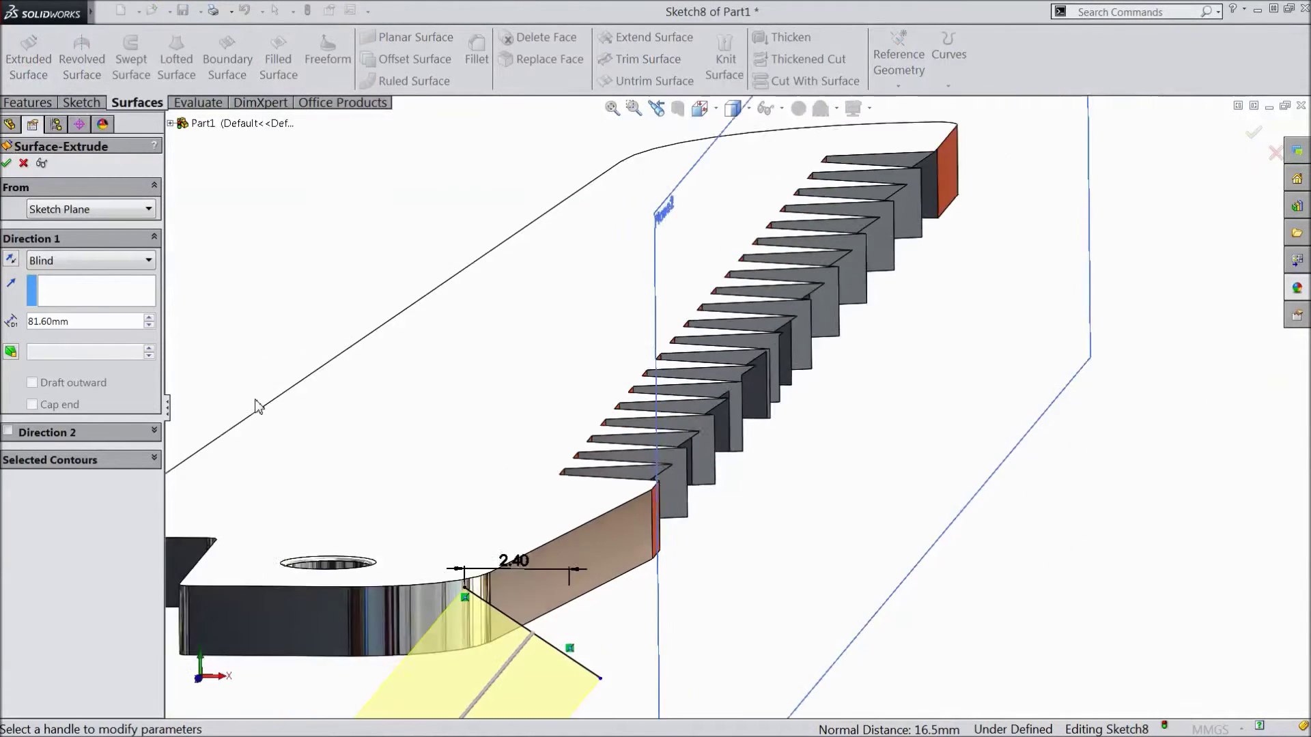
left_click(11, 260)
Step: Keep the Blind 81.60 mm depth and accept Surface-Extrude2 along the blade
mouse_move(901, 473)
middle_mouse_down()
mouse_move(910, 462)
mouse_move(843, 498)
mouse_move(848, 512)
mouse_move(927, 476)
middle_mouse_up()
scroll(1065, 359, "down", 3)
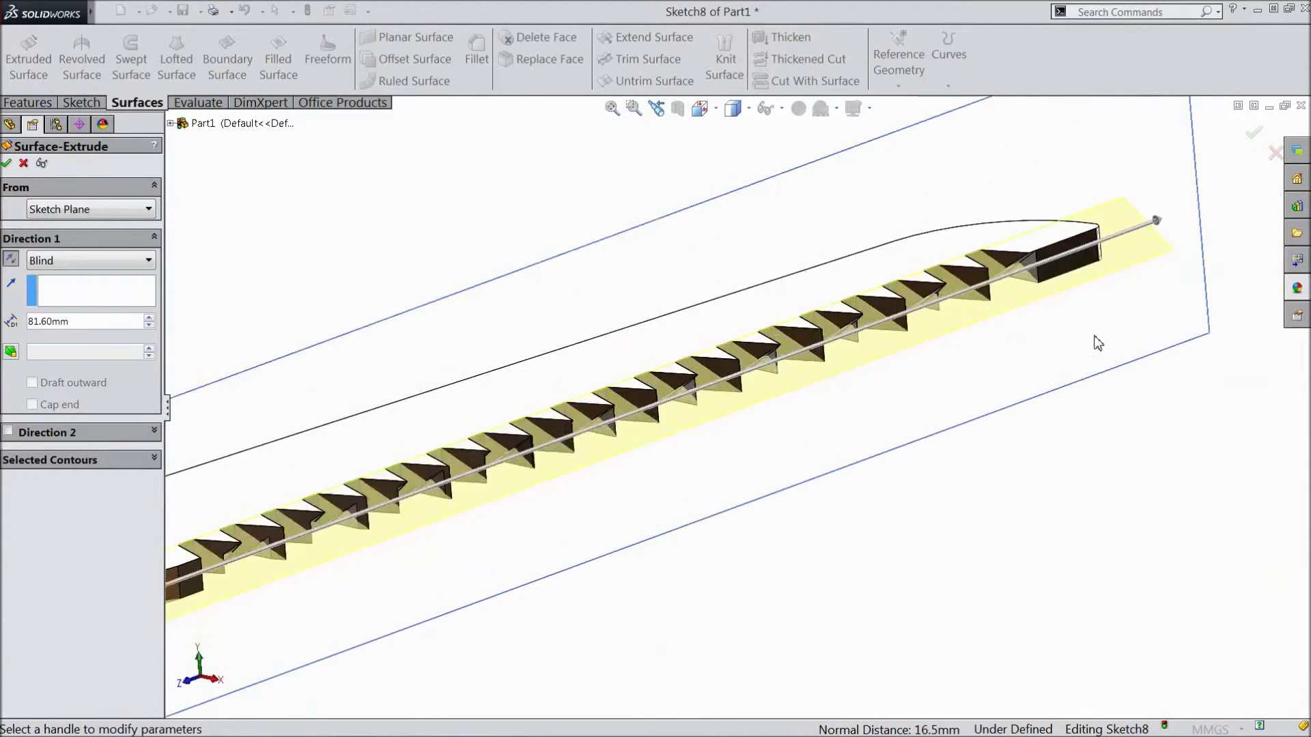
scroll(1078, 361, "up", 3)
scroll(823, 548, "up", 1)
middle_click_drag(649, 555, 687, 548)
scroll(635, 492, "down", 2)
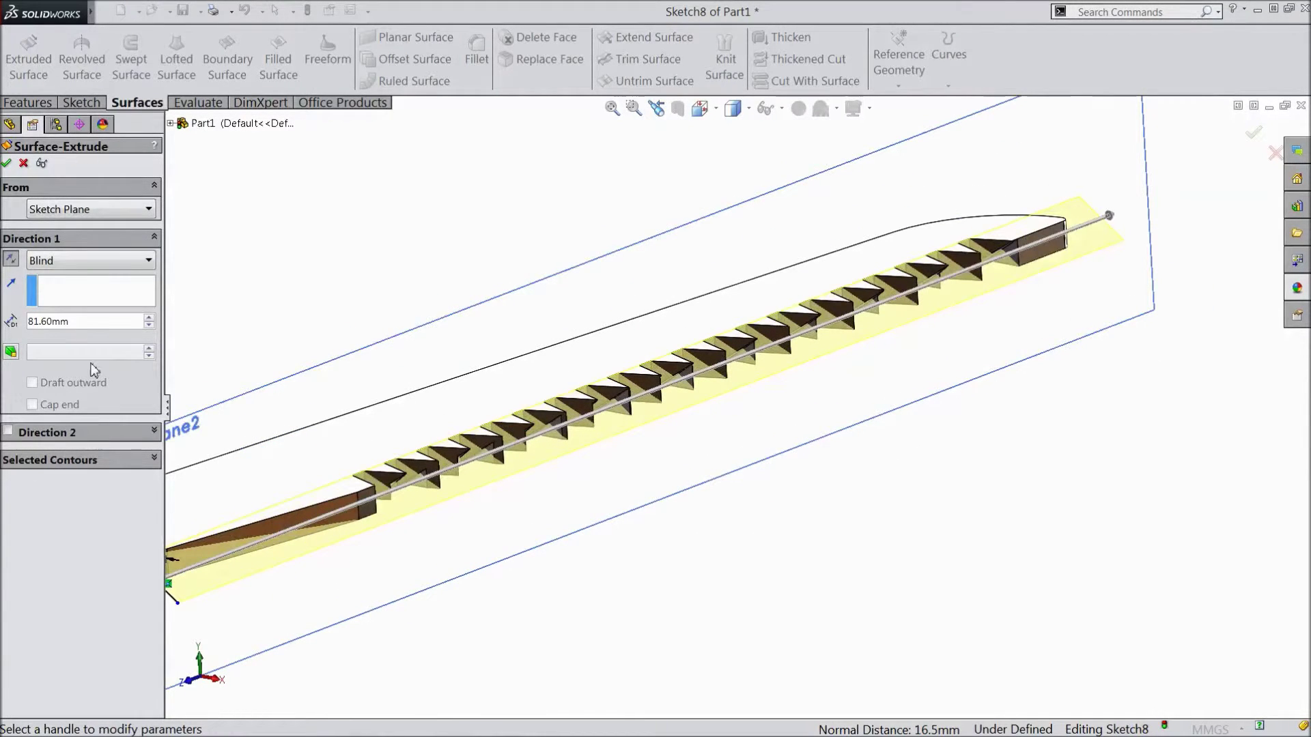
left_click(7, 163)
scroll(668, 474, "up", 2)
left_click(663, 540)
middle_click_drag(683, 570, 649, 530)
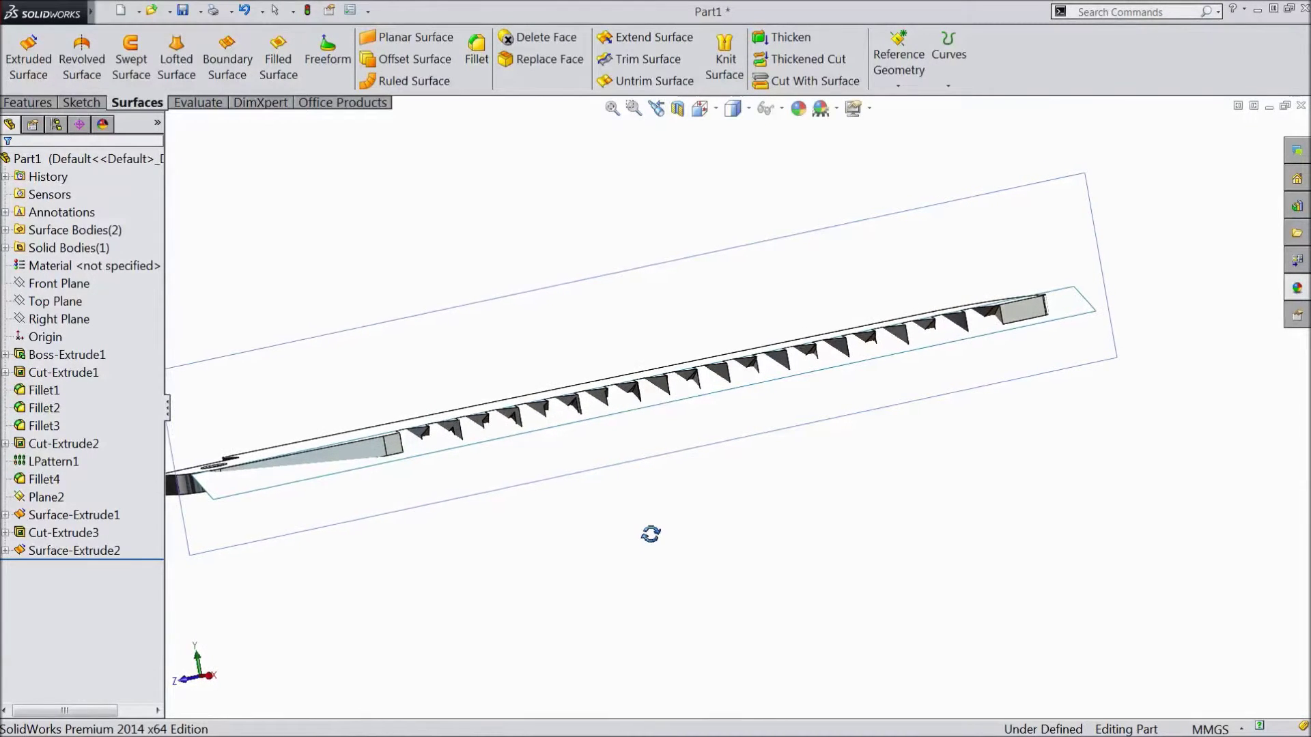
scroll(965, 453, "down", 2)
Step: Open Sketch9 on Plane2, viewed normal-to and zoomed in on the teeth
left_click(1108, 349)
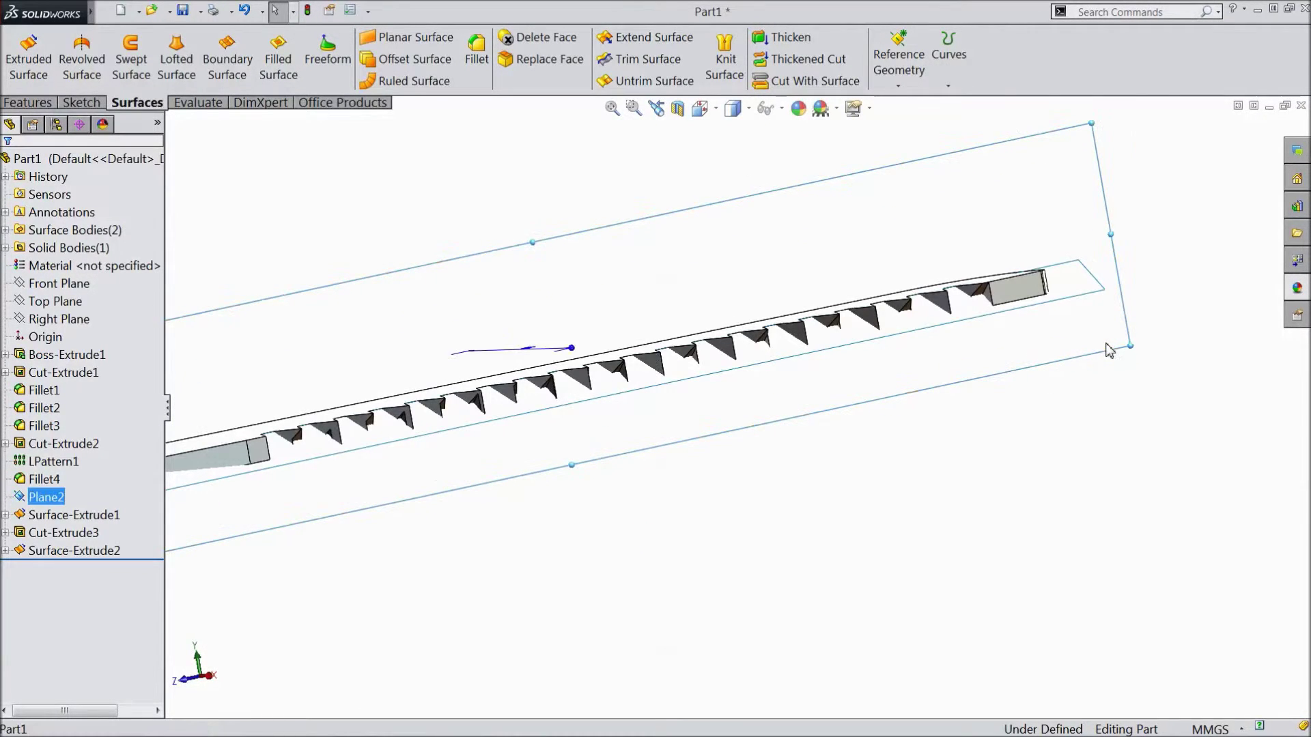
left_click(1081, 302)
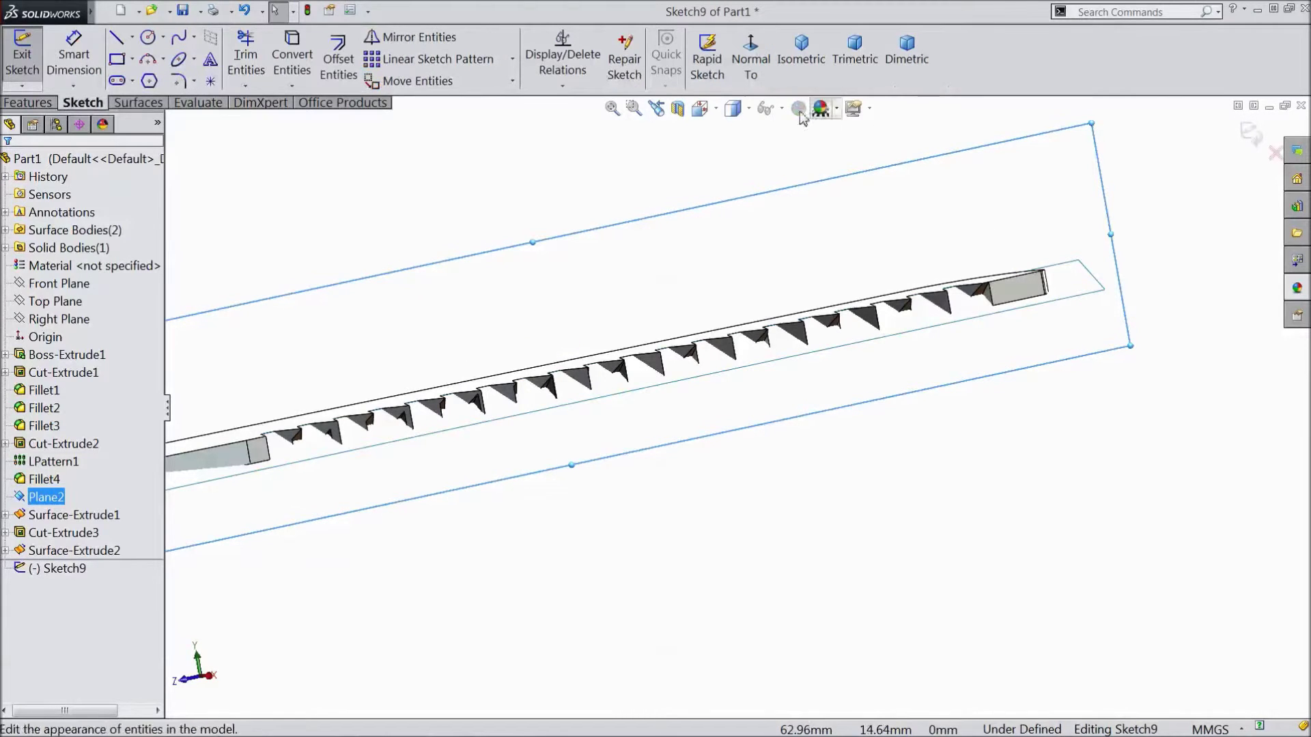
left_click(751, 58)
scroll(994, 386, "down", 4)
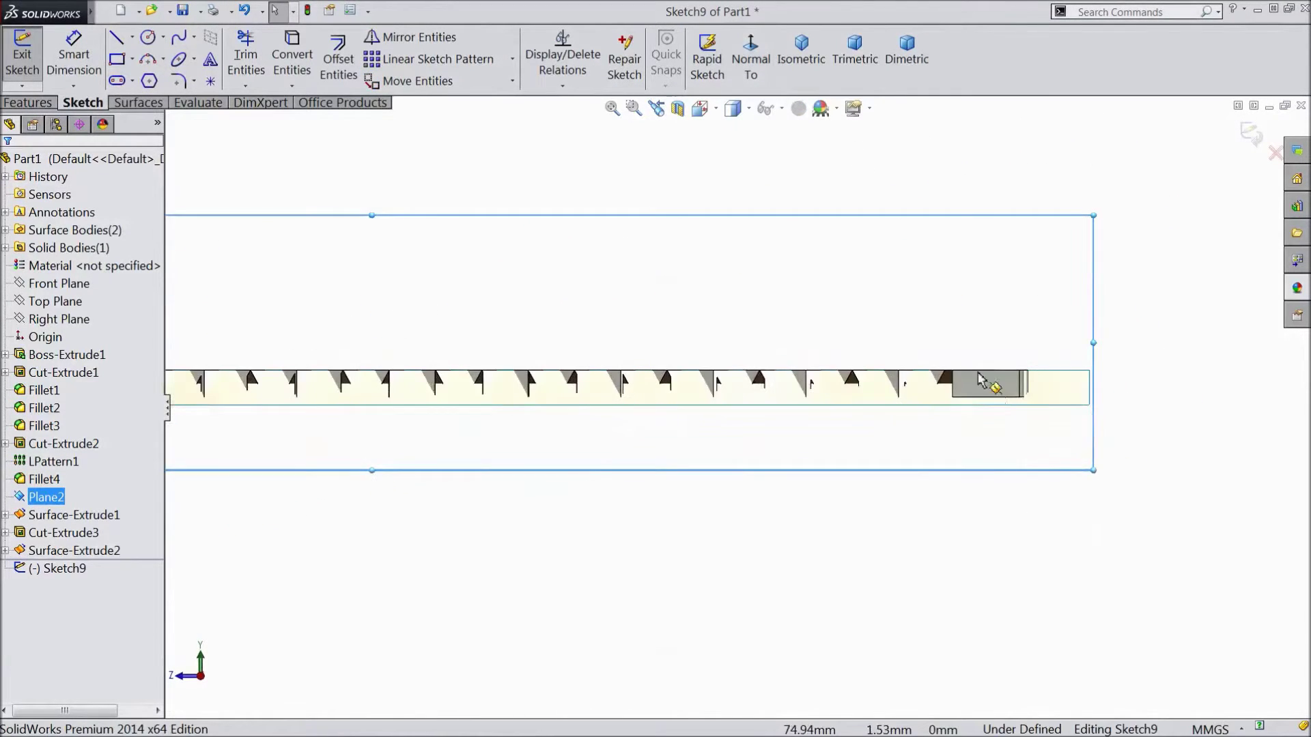
scroll(921, 376, "down", 2)
left_click(117, 59)
scroll(901, 462, "down", 2)
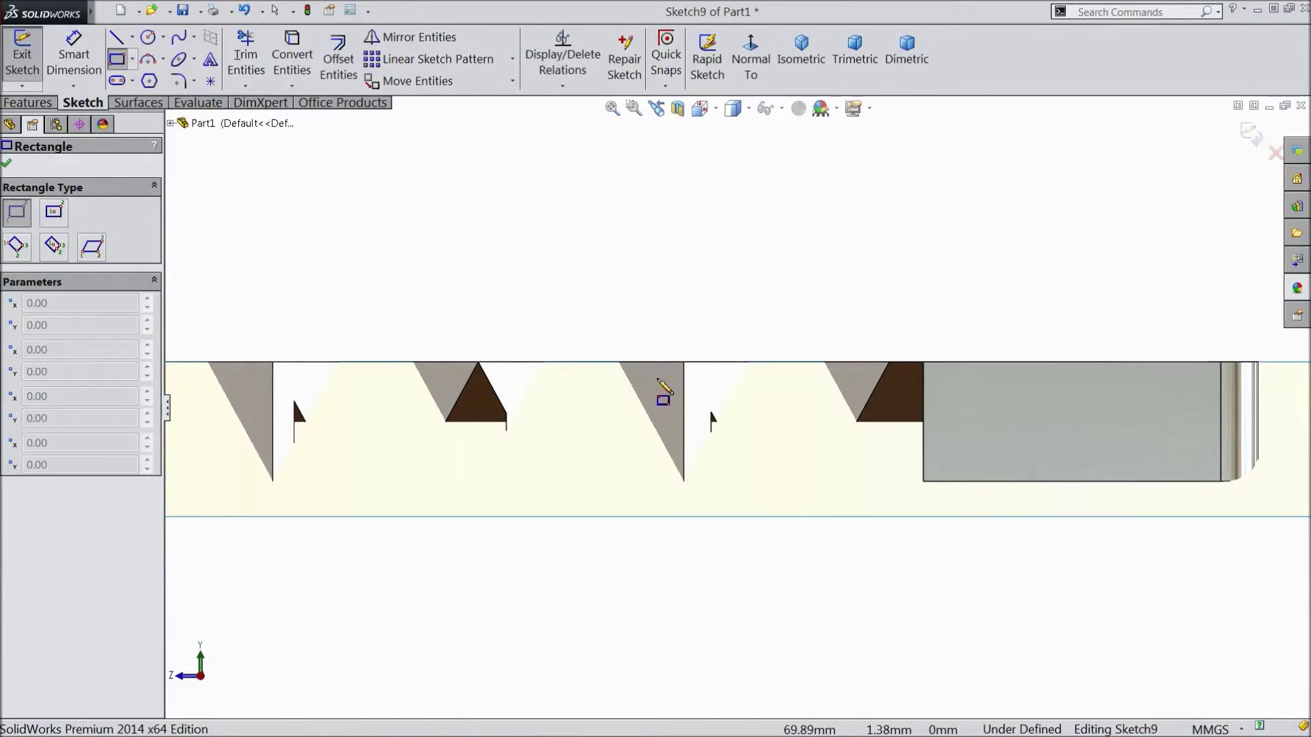
Step: Draw a rectangle over one tooth and dimension it 2.53 wide by 4 tall
left_click_drag(550, 277, 781, 585)
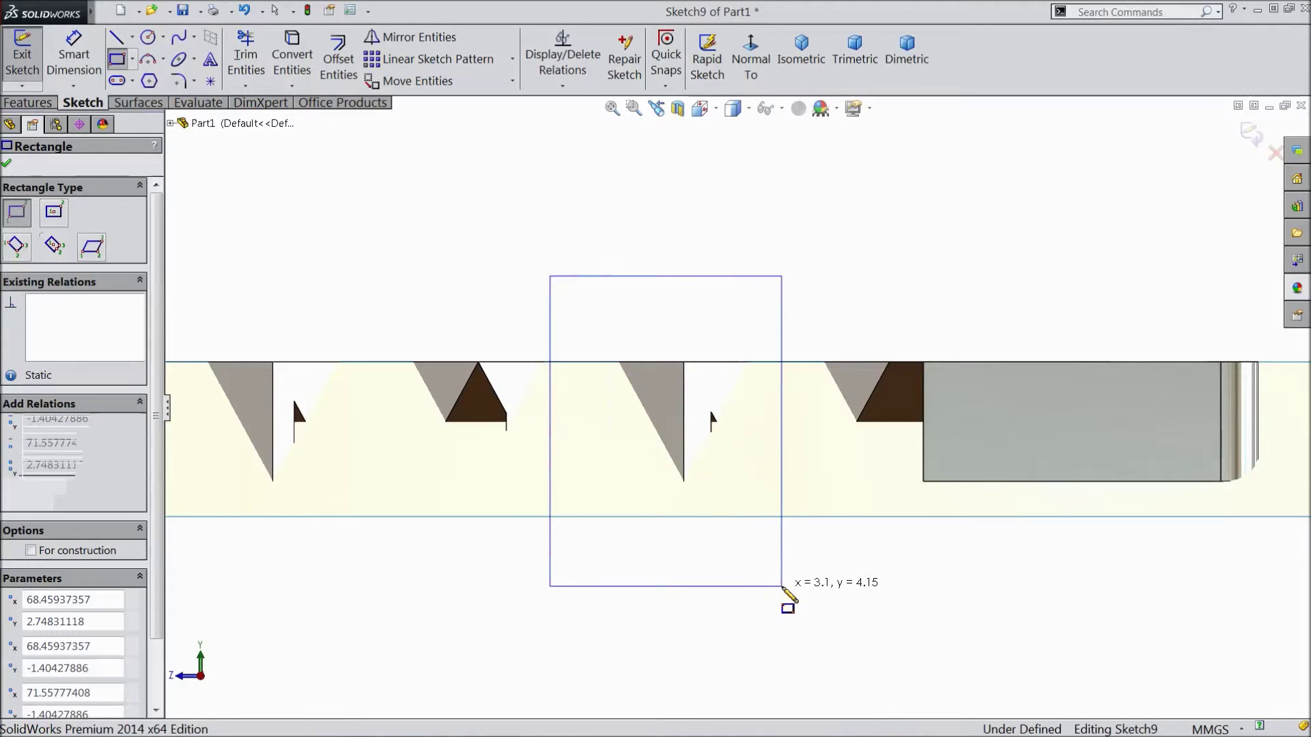
left_click(63, 68)
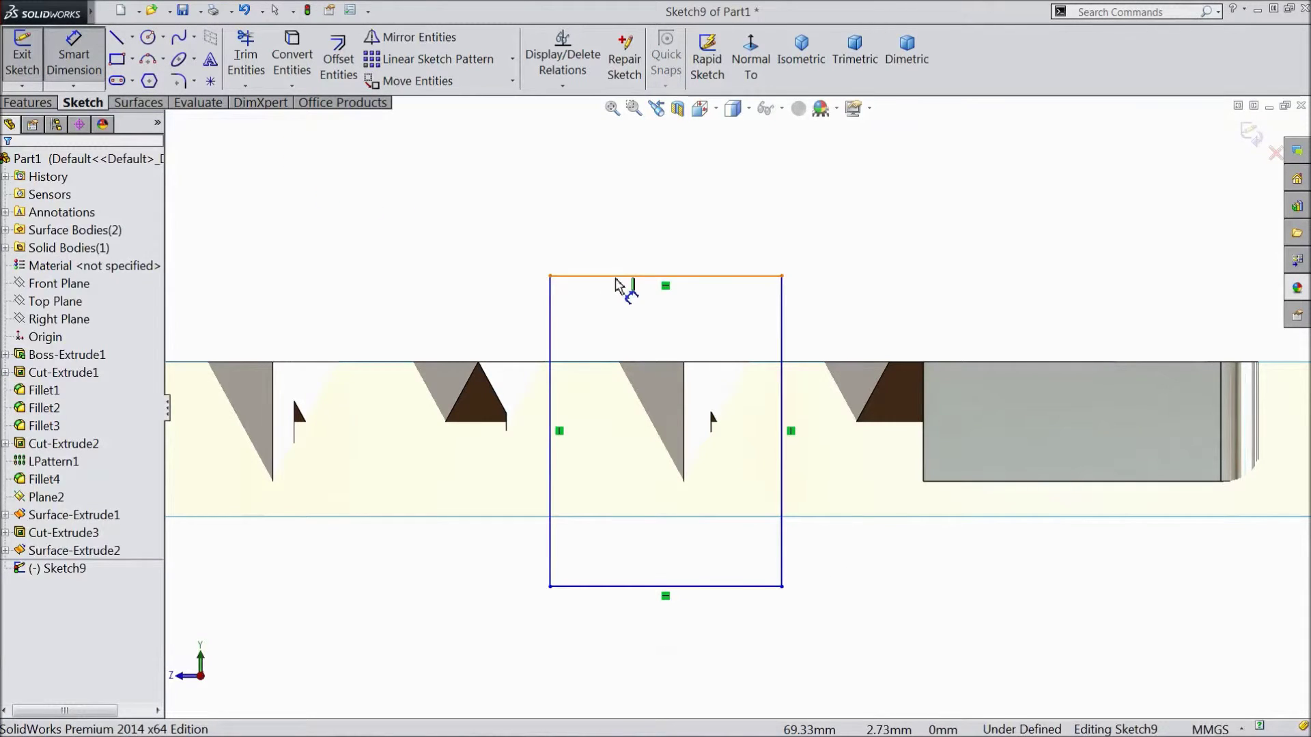
left_click(621, 276)
left_click(673, 205)
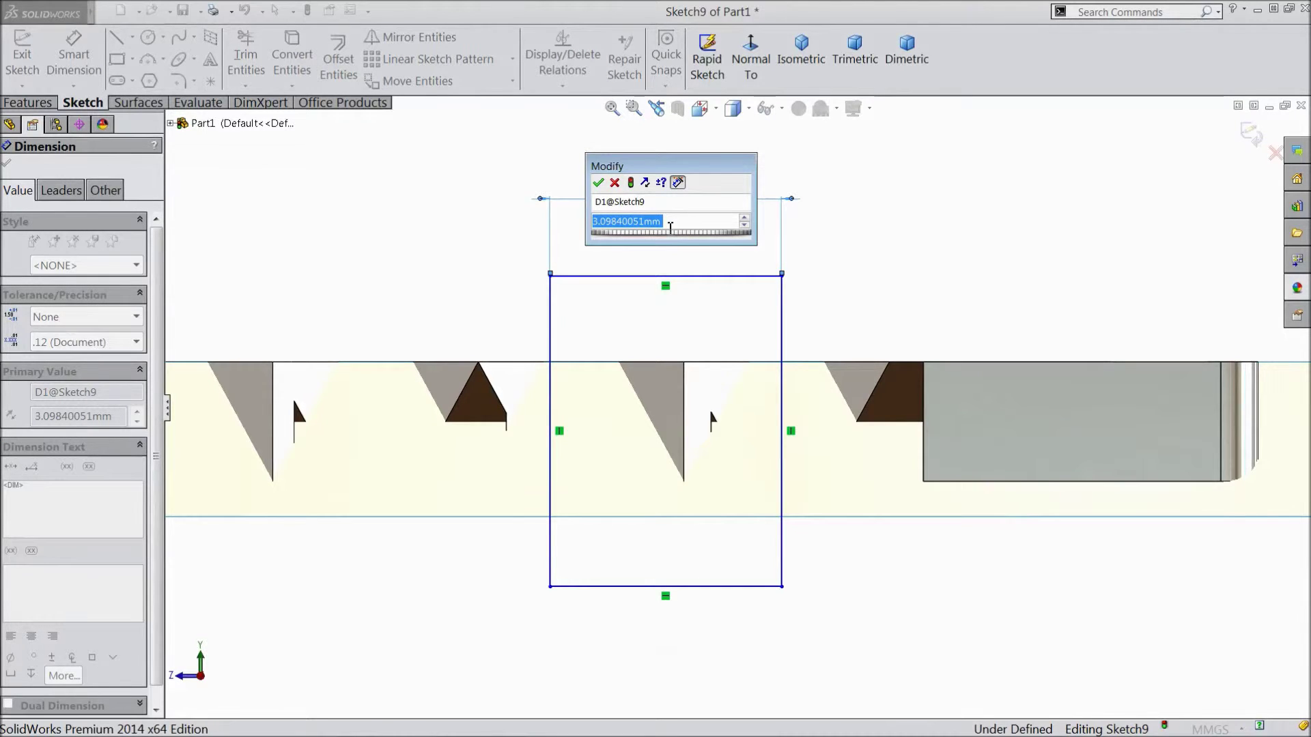
type("2.53")
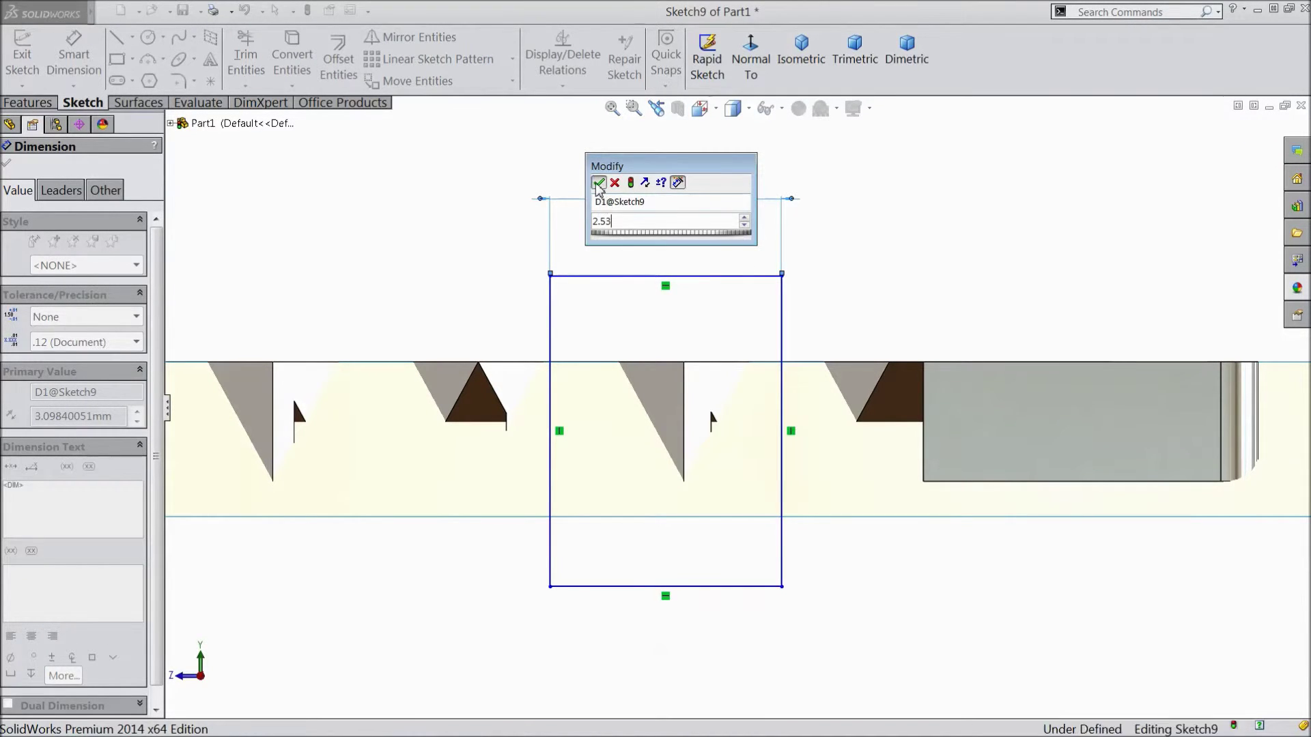
left_click(598, 182)
left_click(740, 321)
left_click(792, 321)
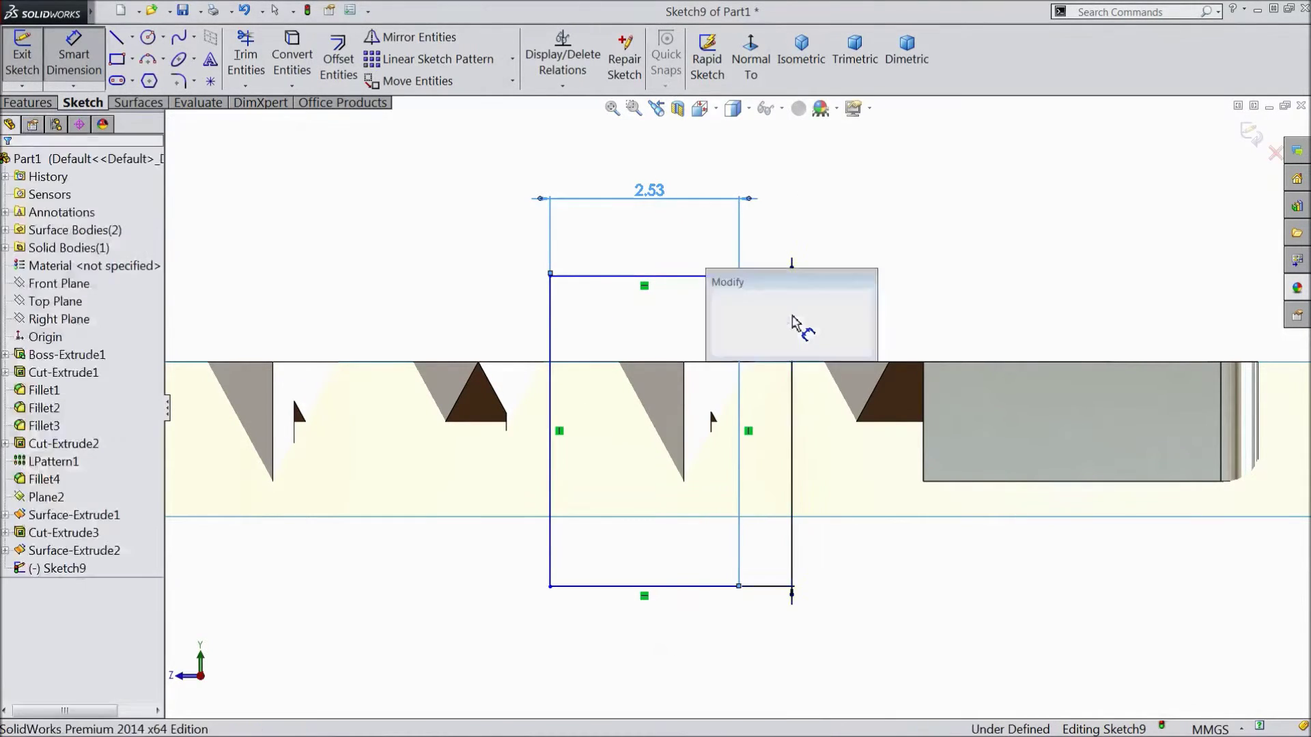
type("4")
left_click(719, 300)
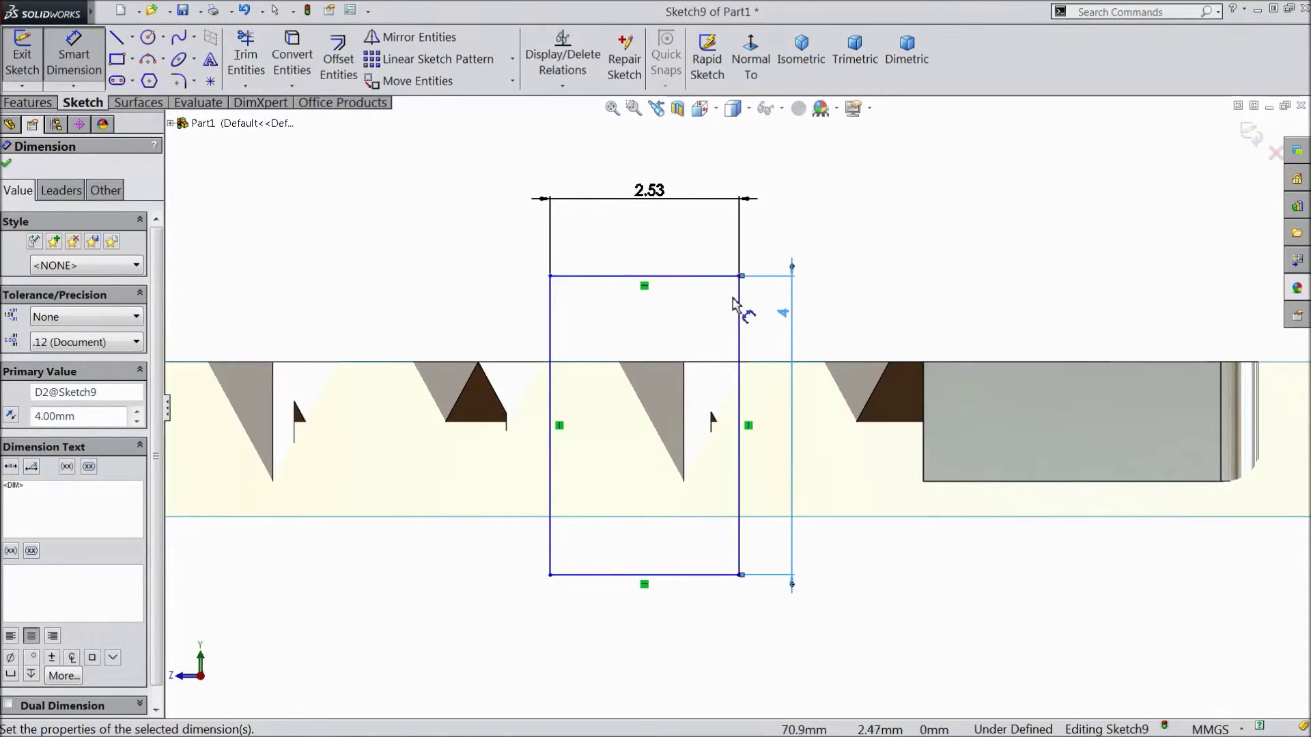
Step: Locate the rectangle 1 mm above the blade edge and 6.78 mm from the end block
left_click(701, 277)
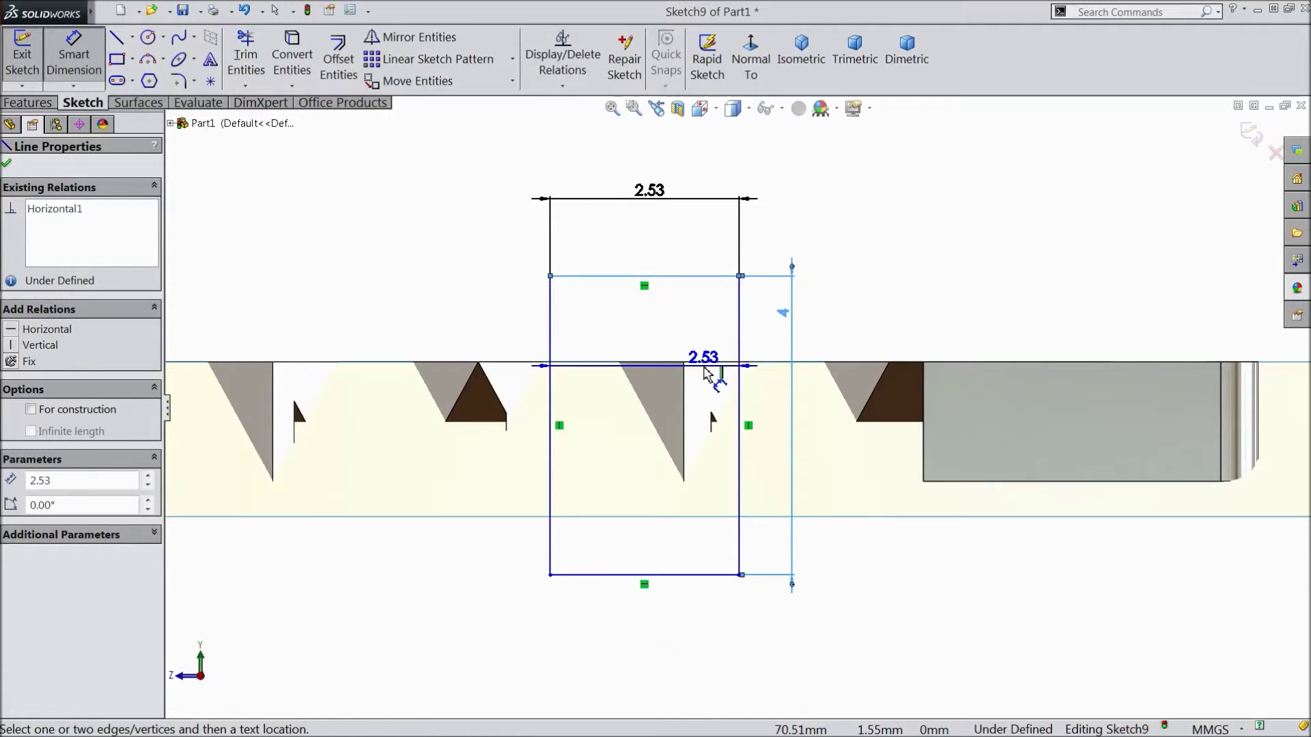
left_click(706, 361)
left_click(708, 323)
type("1")
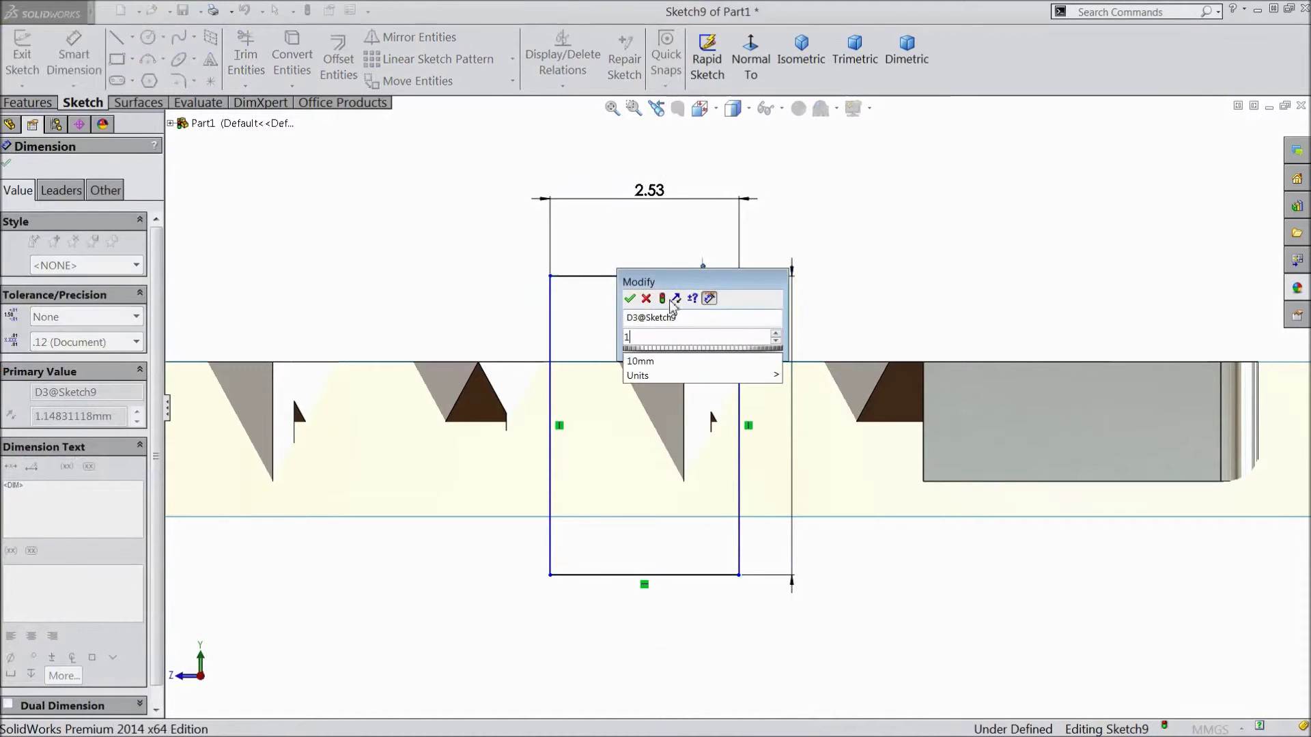
left_click(629, 299)
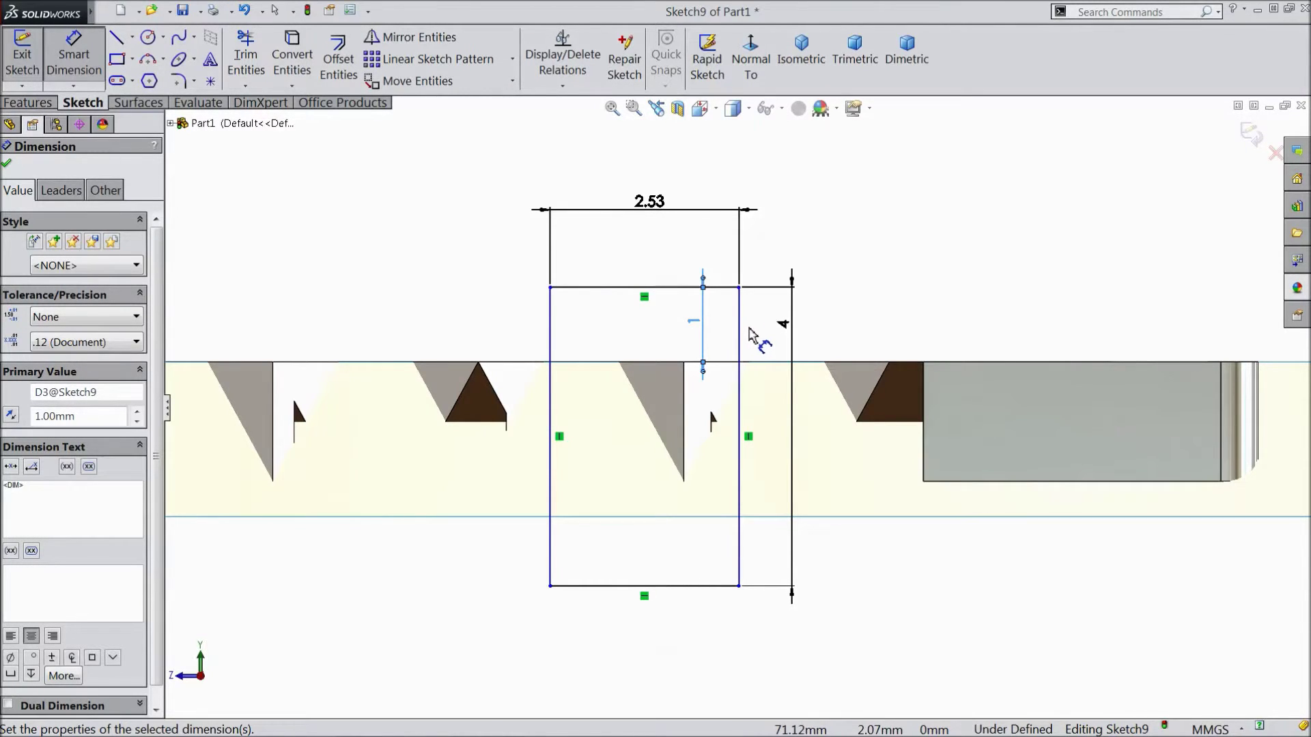
left_click(743, 329)
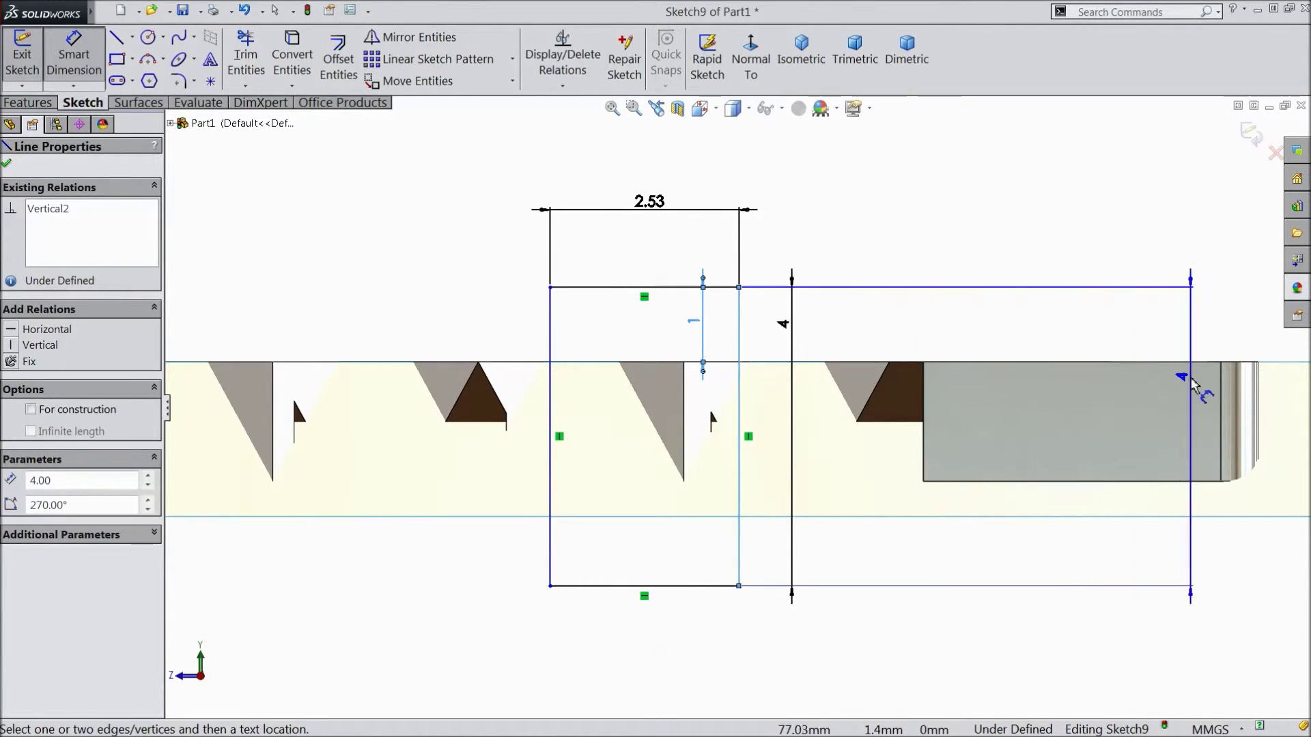
left_click(1224, 396)
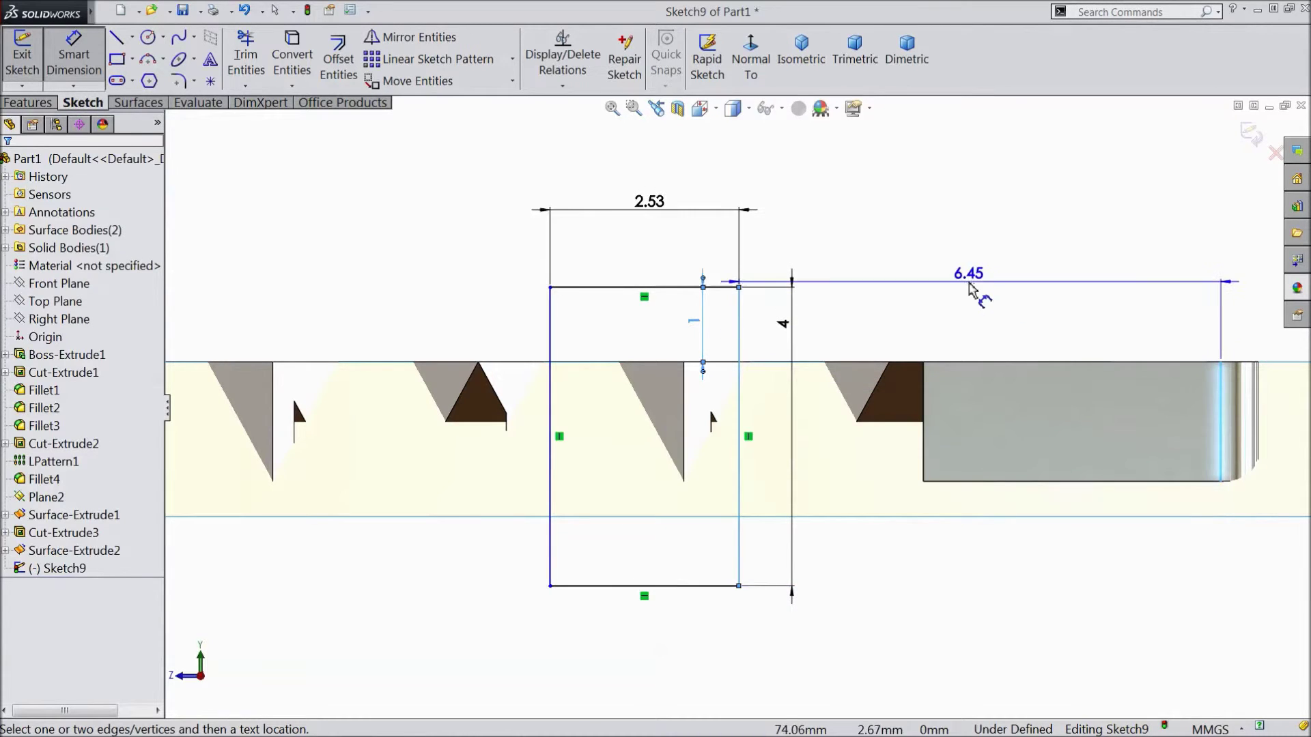
left_click(1003, 294)
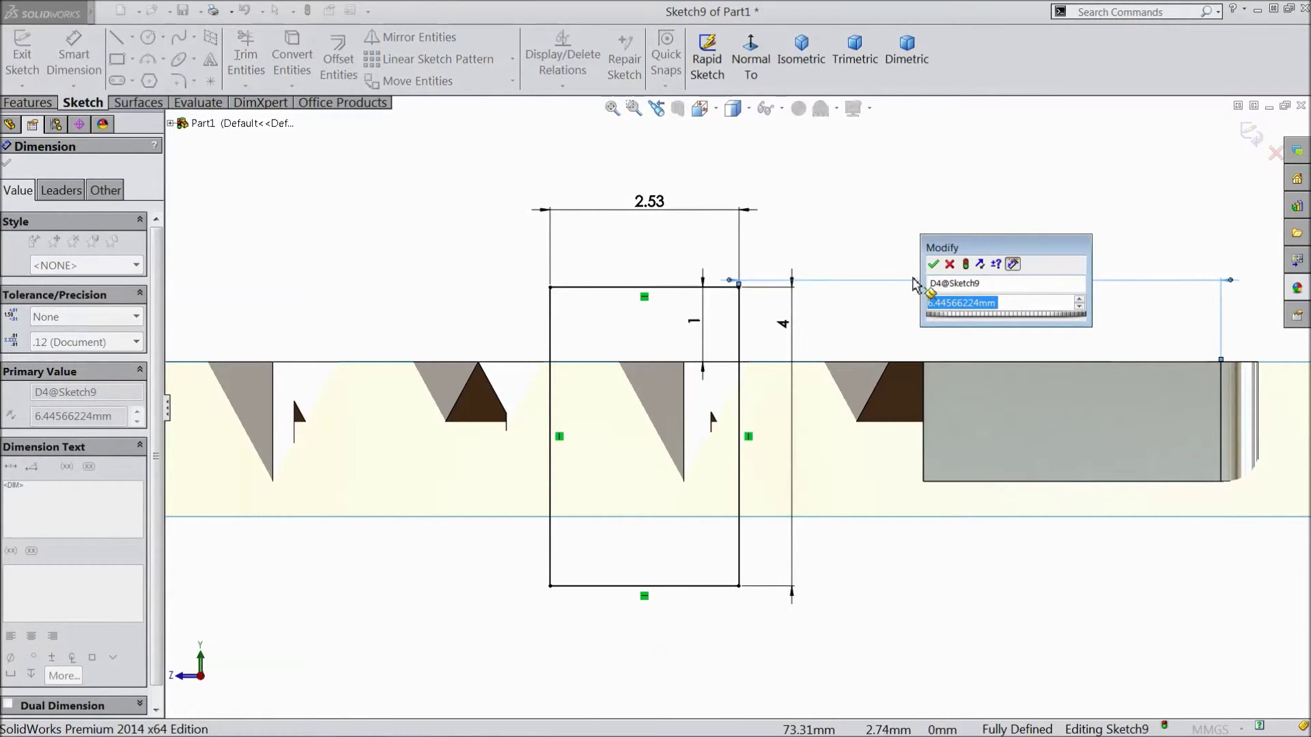
type("6.78")
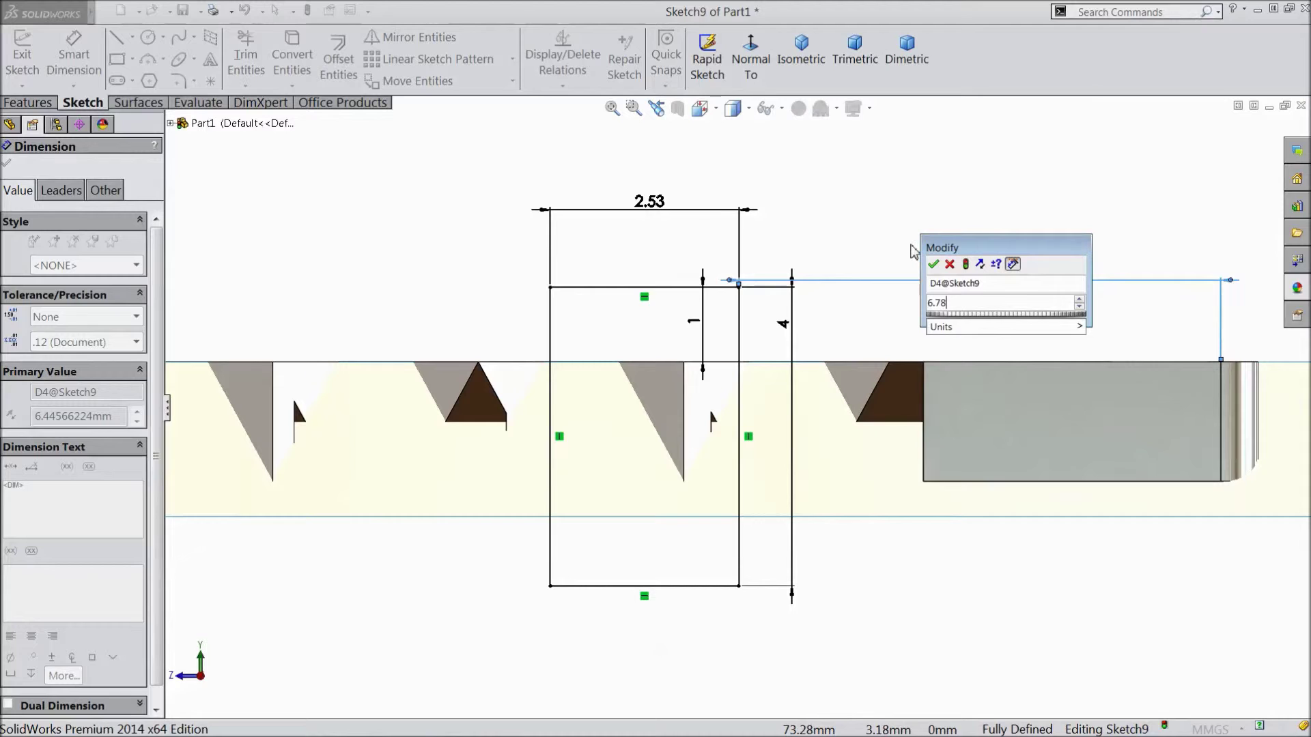
left_click(933, 266)
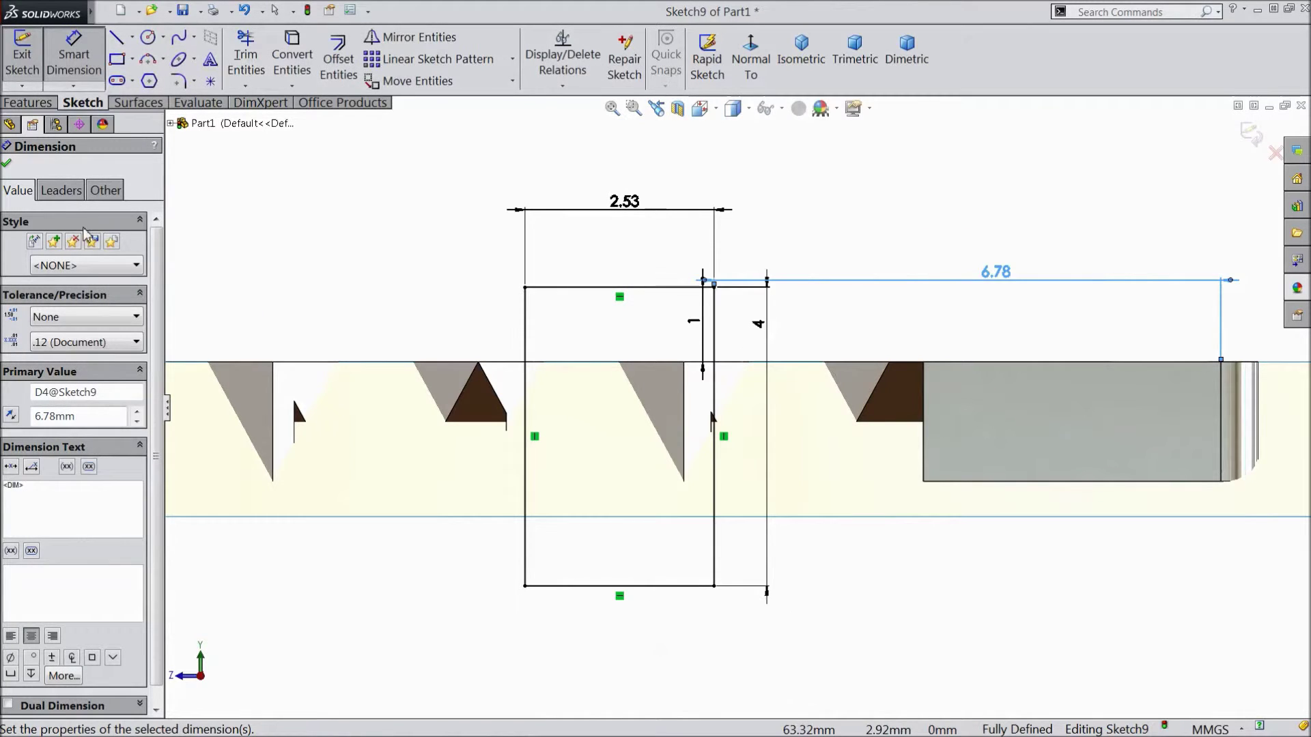
left_click(8, 164)
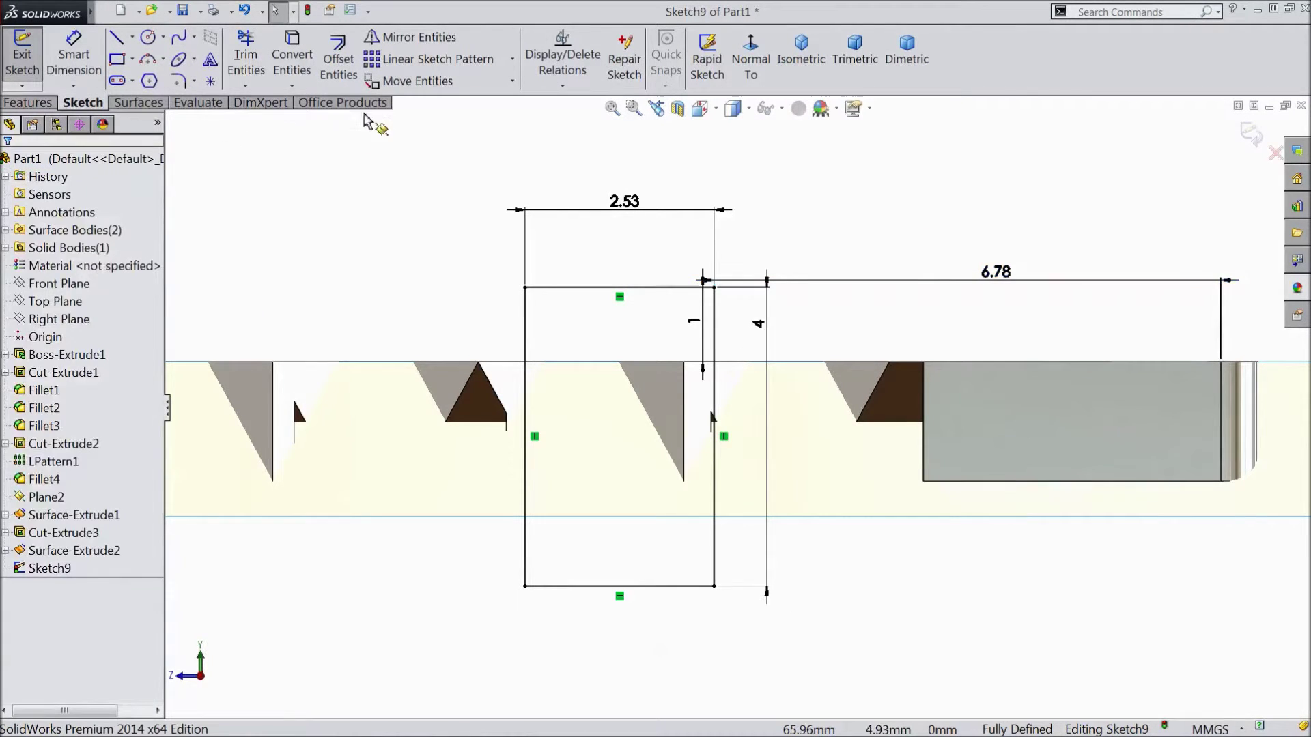
Step: Pick the rectangle's bottom, right and left lines for a linear sketch pattern
left_click(437, 59)
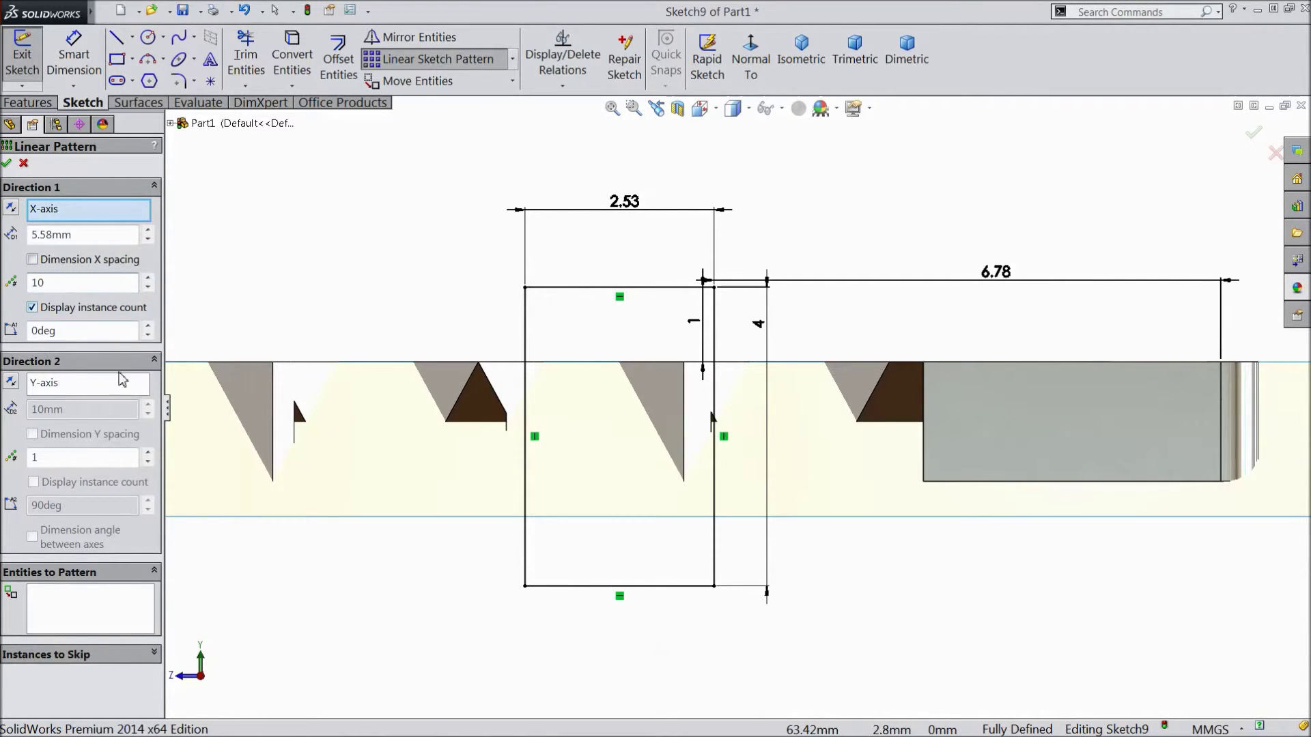
left_click(96, 629)
scroll(702, 586, "down", 3)
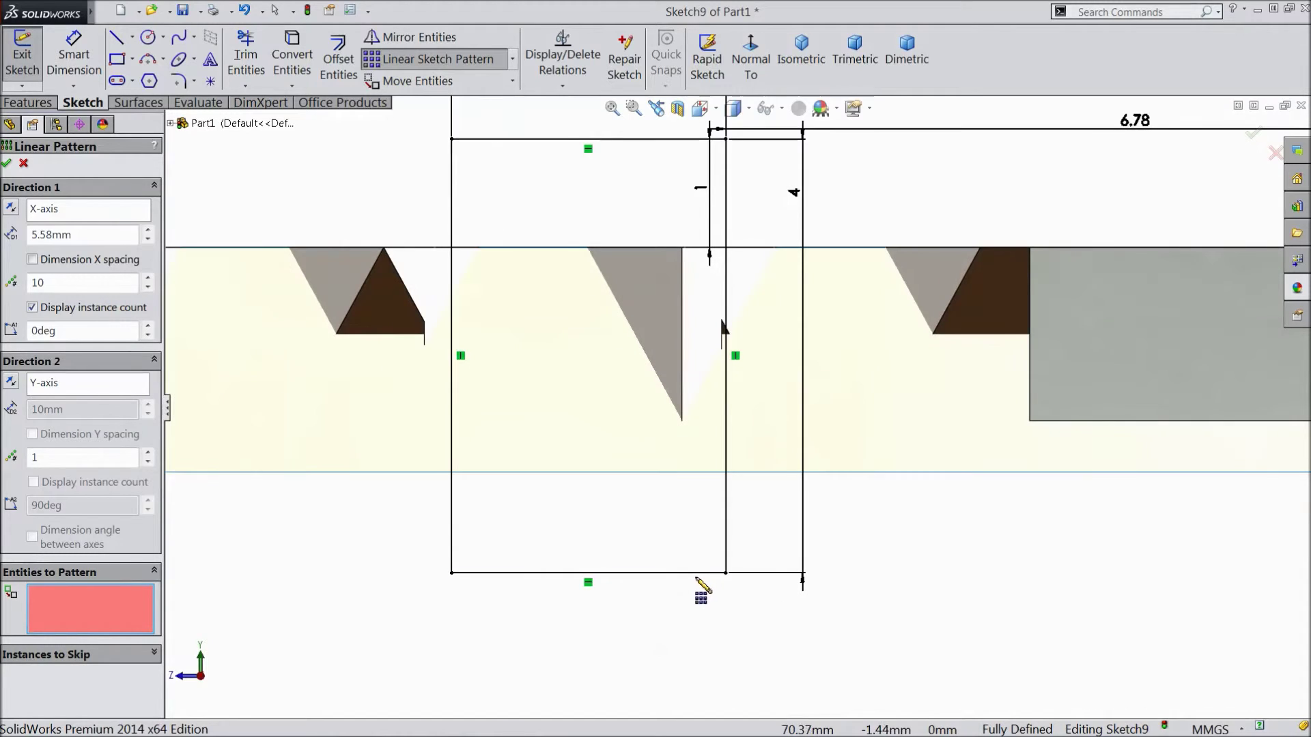
left_click(695, 574)
left_click(725, 532)
left_click(452, 517)
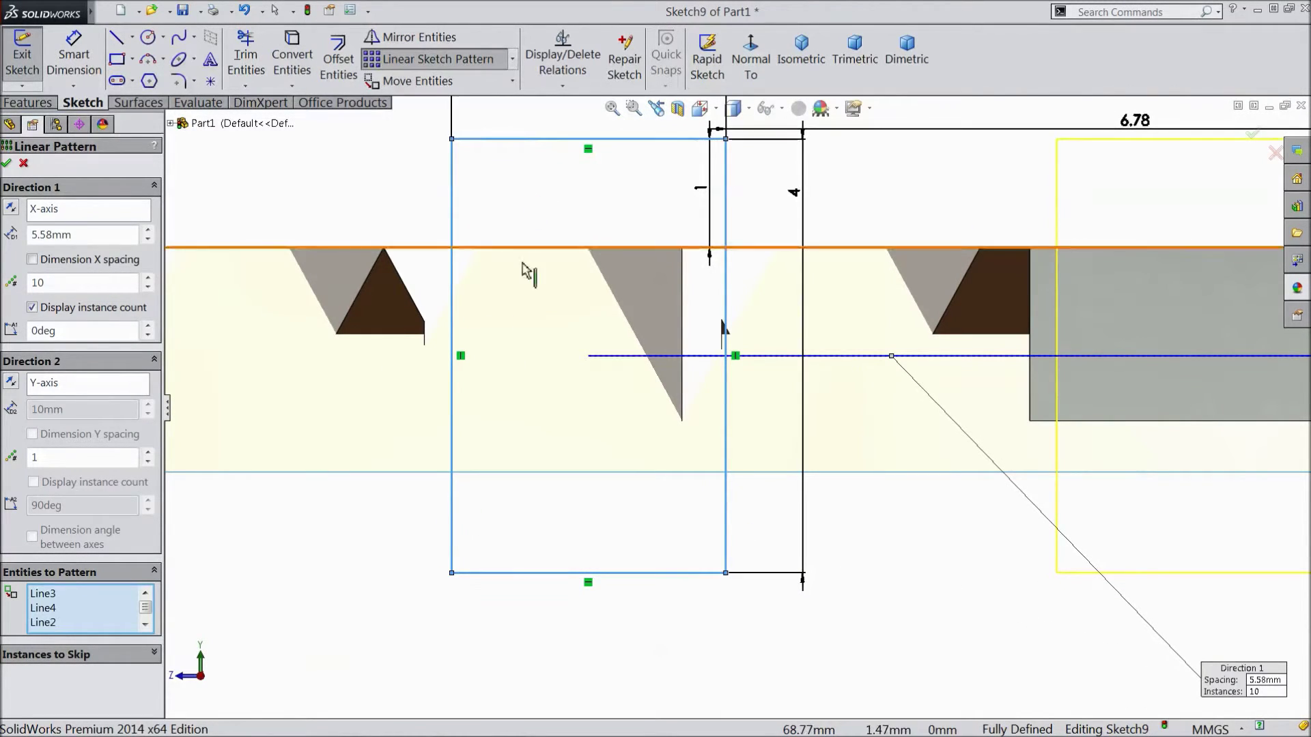
Step: Pattern the lines into 10 copies 5.58 mm apart, reversed to run leftward
scroll(522, 383, "up", 5)
scroll(737, 408, "up", 3)
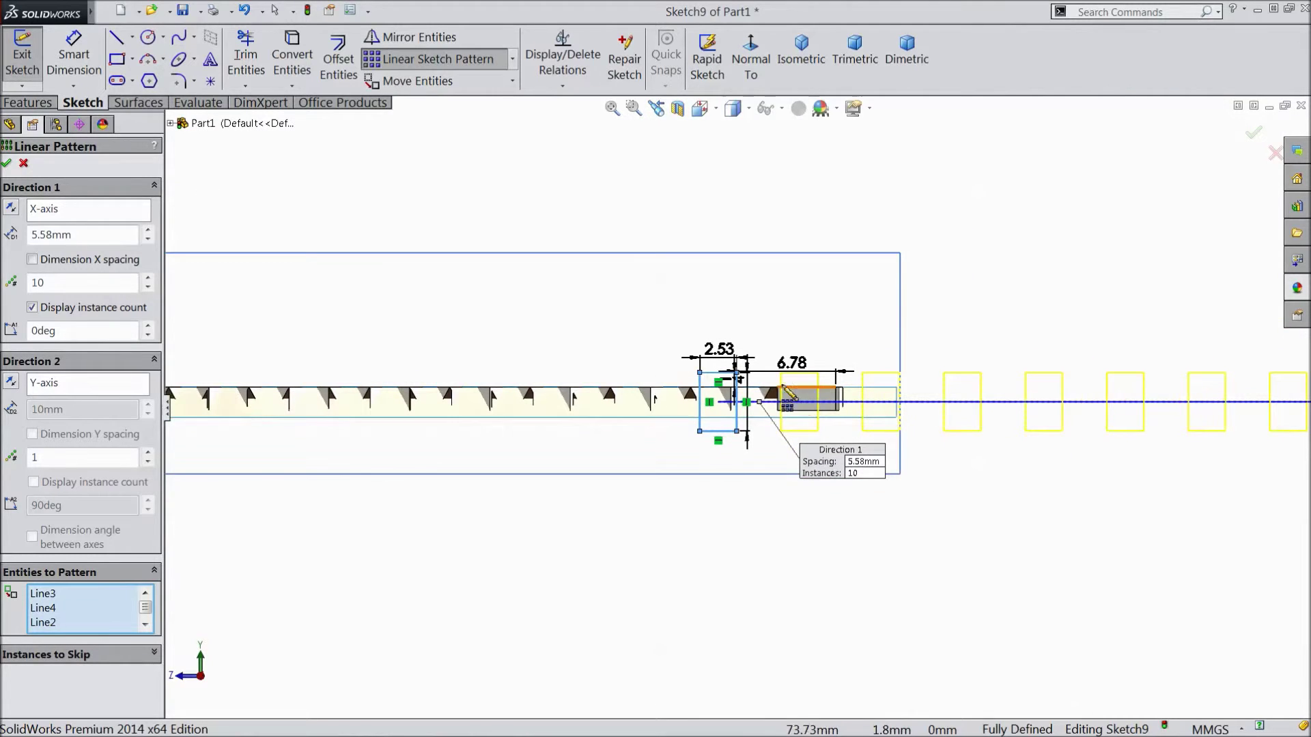
left_click(12, 213)
scroll(276, 417, "down", 2)
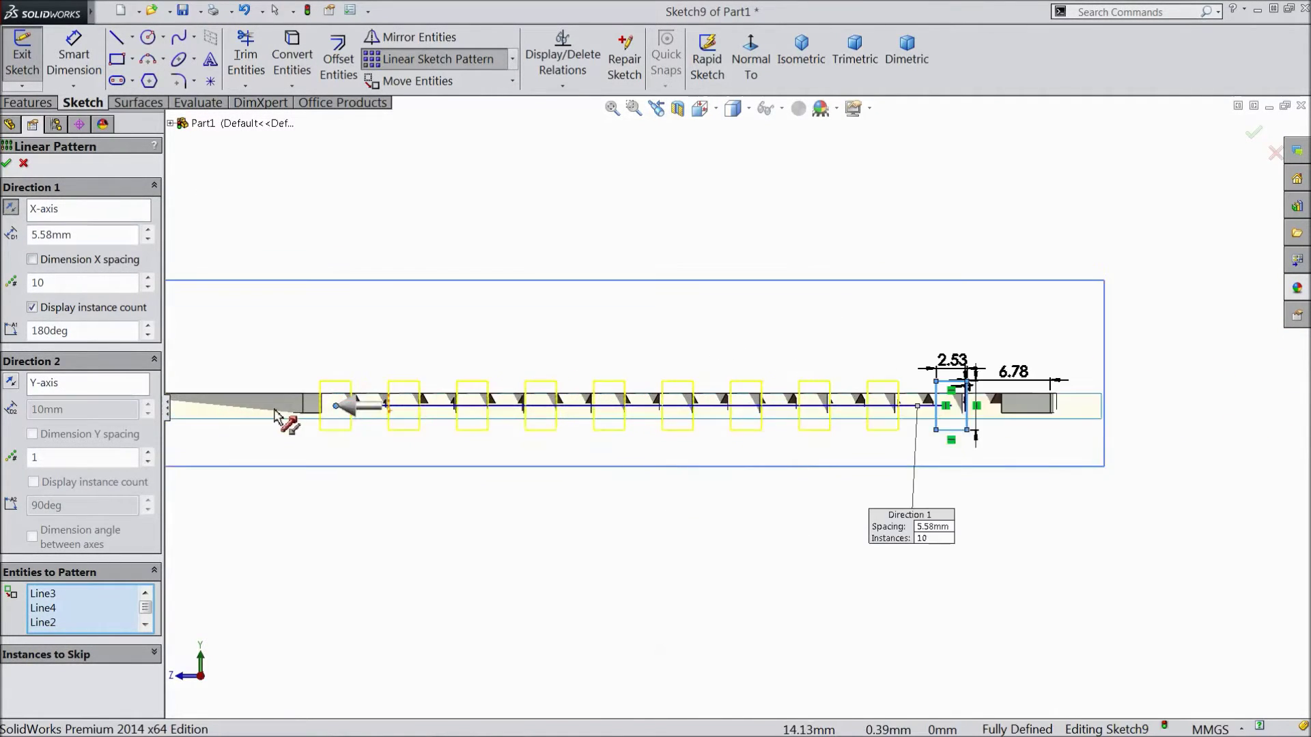
scroll(276, 416, "down", 2)
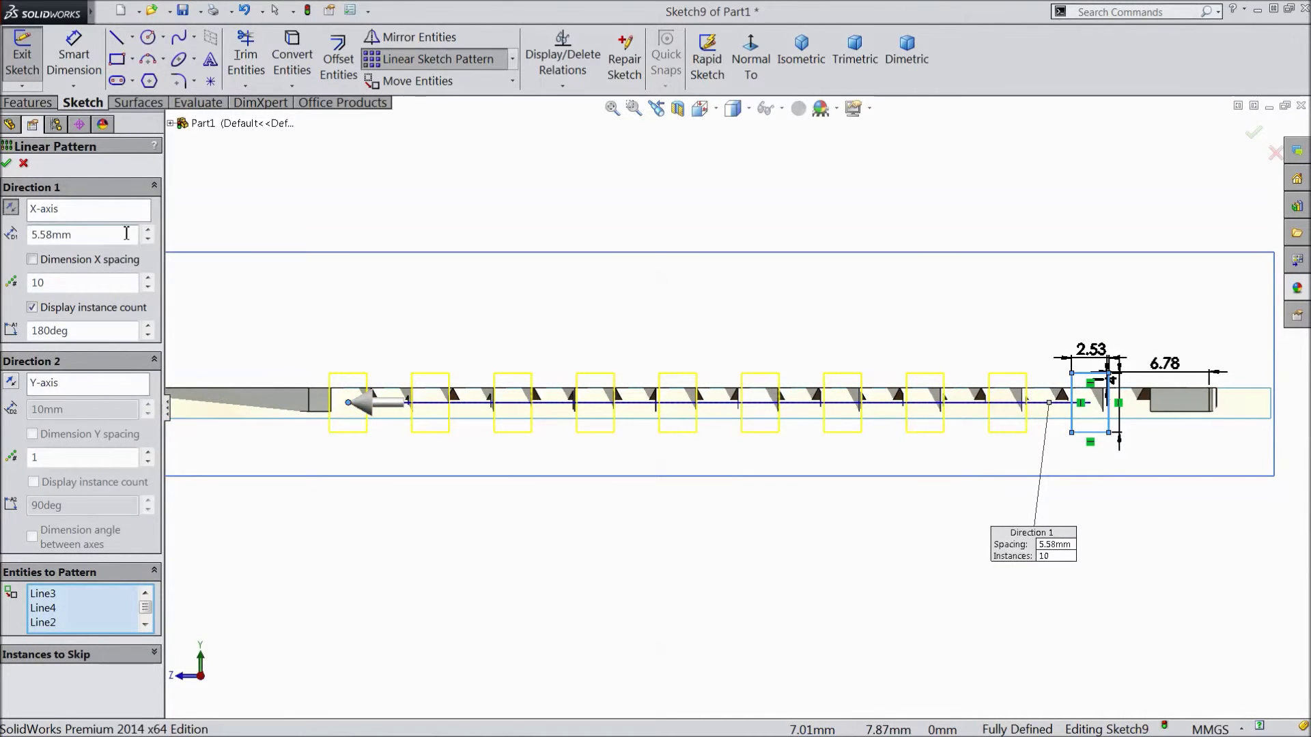
left_click(7, 163)
scroll(290, 389, "up", 2)
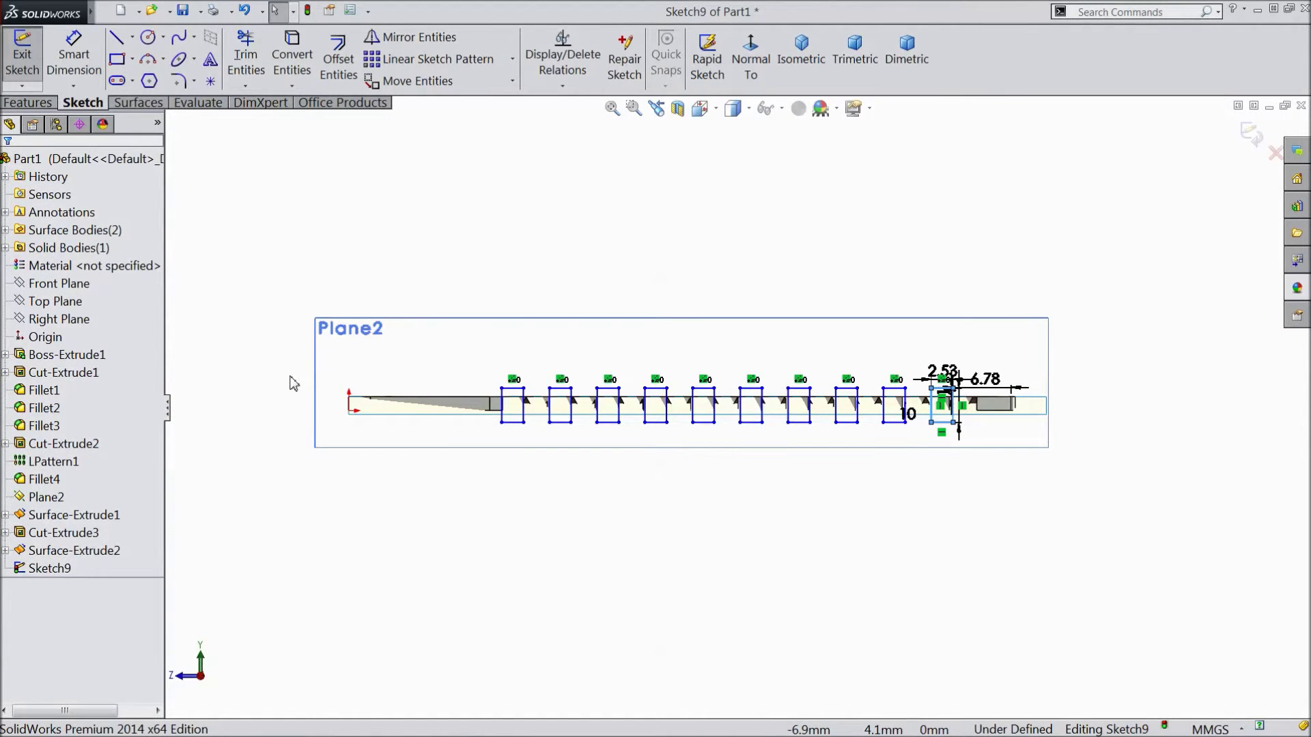
Step: Orbit and zoom to view the ten rectangles in 3-D beside the blade's teeth
mouse_move(285, 287)
middle_mouse_down()
mouse_move(342, 469)
mouse_move(333, 498)
mouse_move(293, 342)
mouse_move(351, 369)
mouse_move(334, 389)
middle_mouse_up()
scroll(771, 420, "down", 3)
scroll(771, 420, "down", 2)
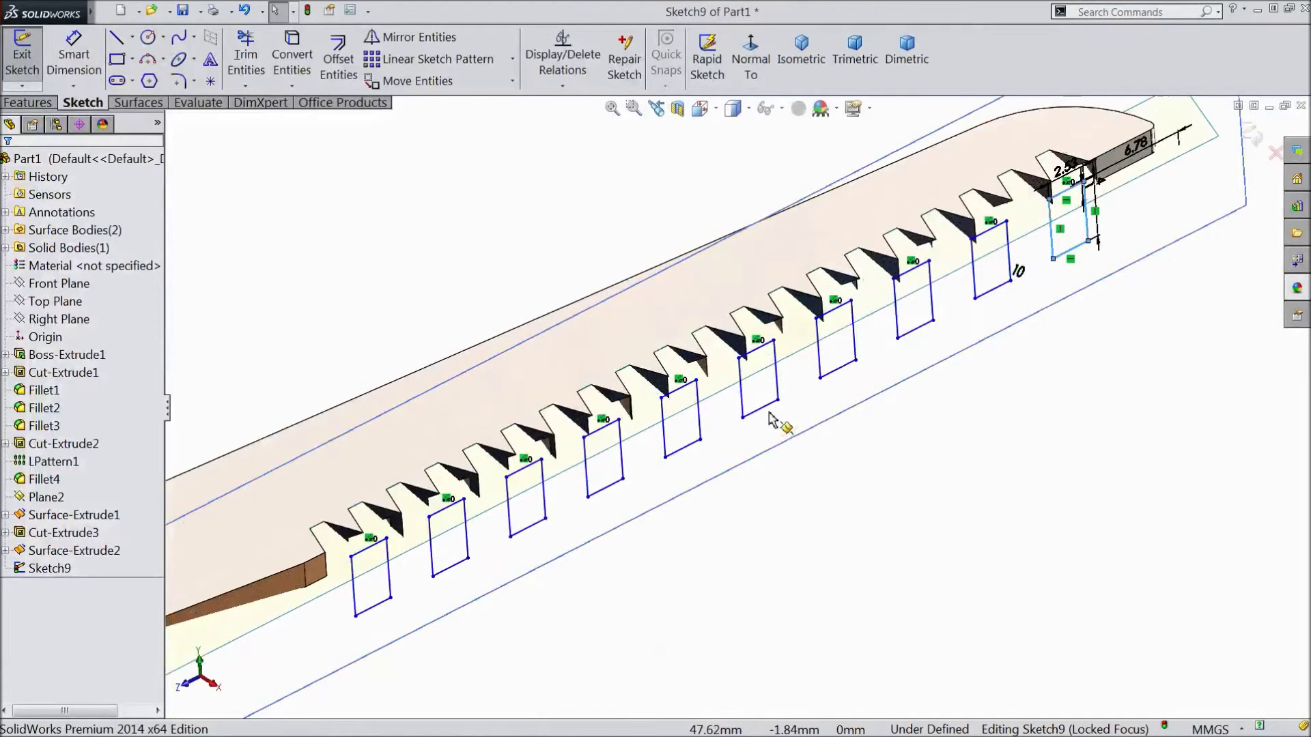
Step: Cut-extrude the Sketch9 rectangles Up To Surface-Extrude2 to bevel the teeth's other side
left_click(27, 103)
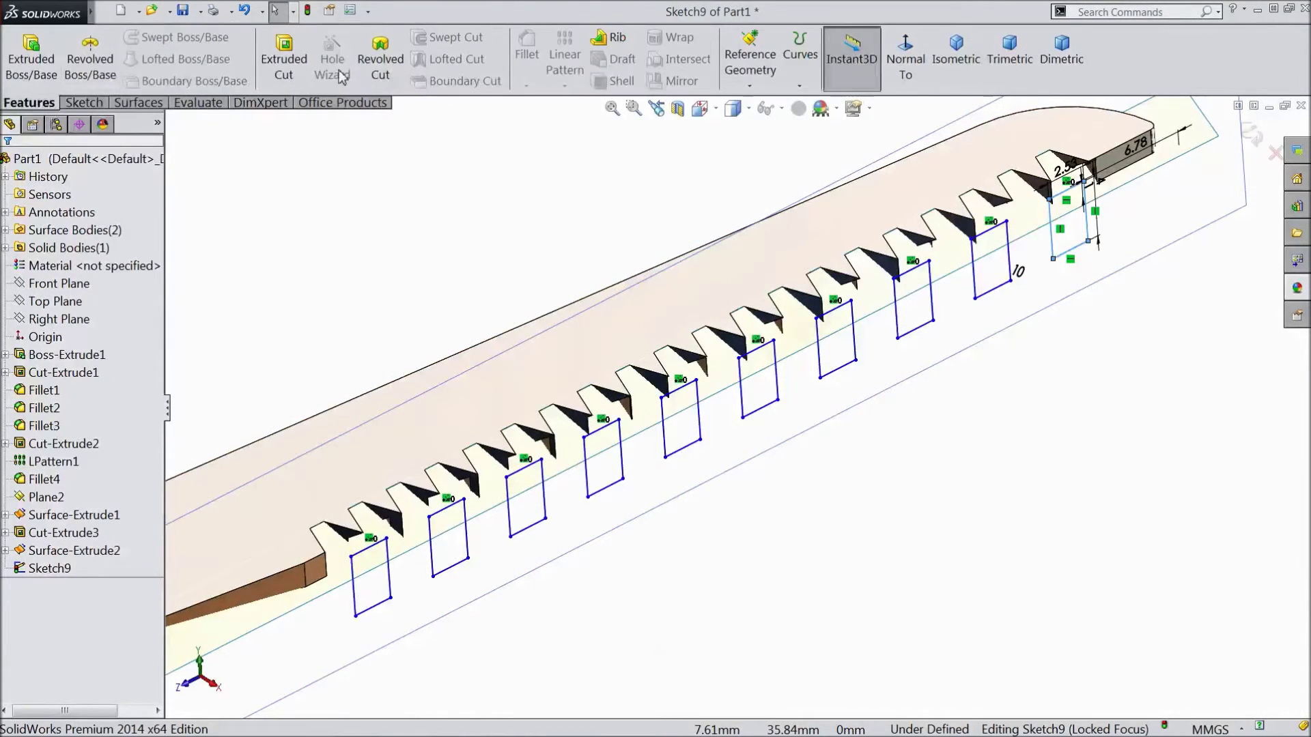
left_click(283, 58)
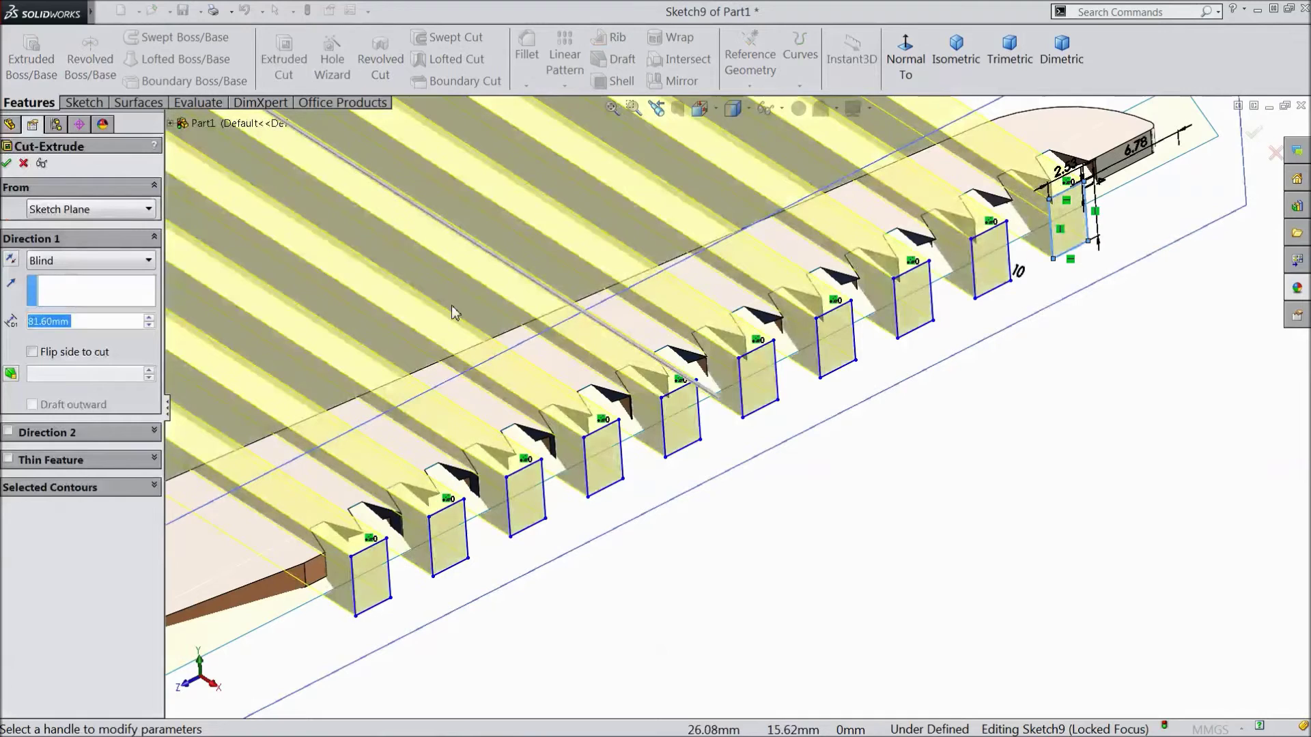
left_click(58, 264)
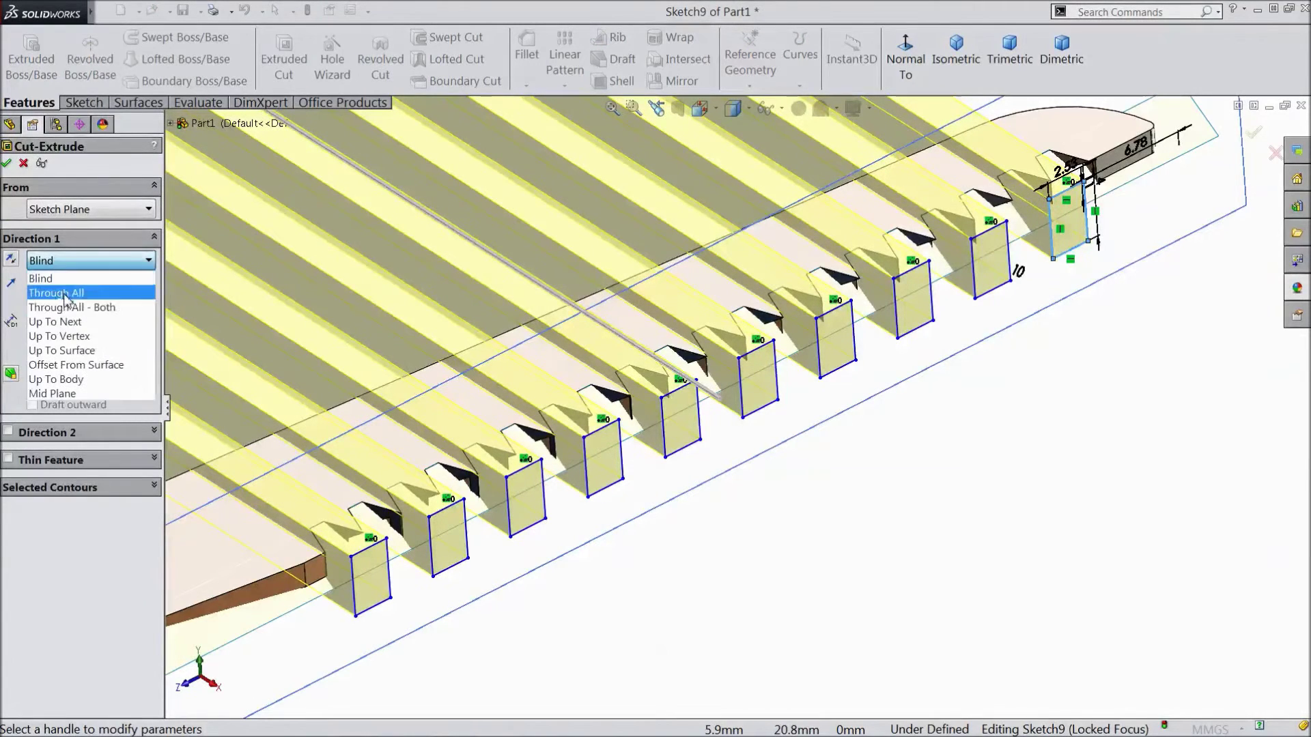
left_click(72, 349)
scroll(273, 526, "up", 5)
scroll(368, 557, "down", 4)
left_click(368, 556)
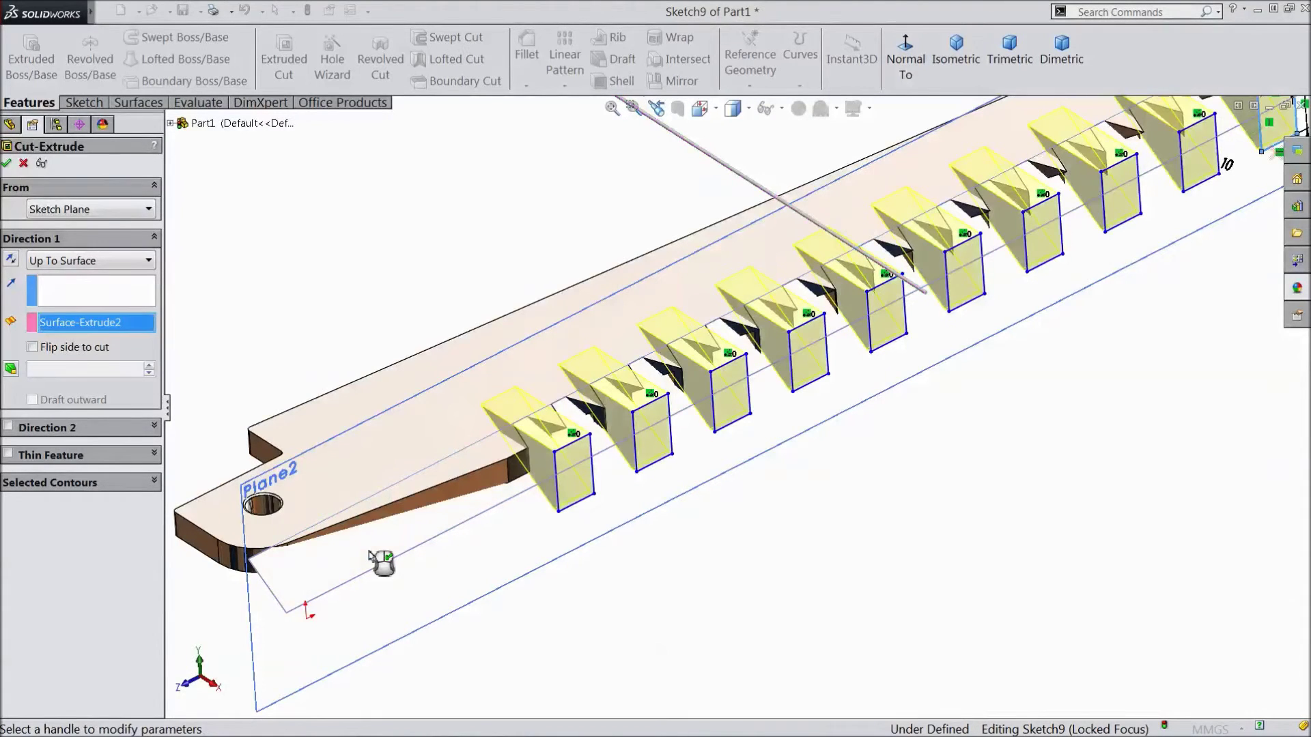
scroll(370, 554, "up", 3)
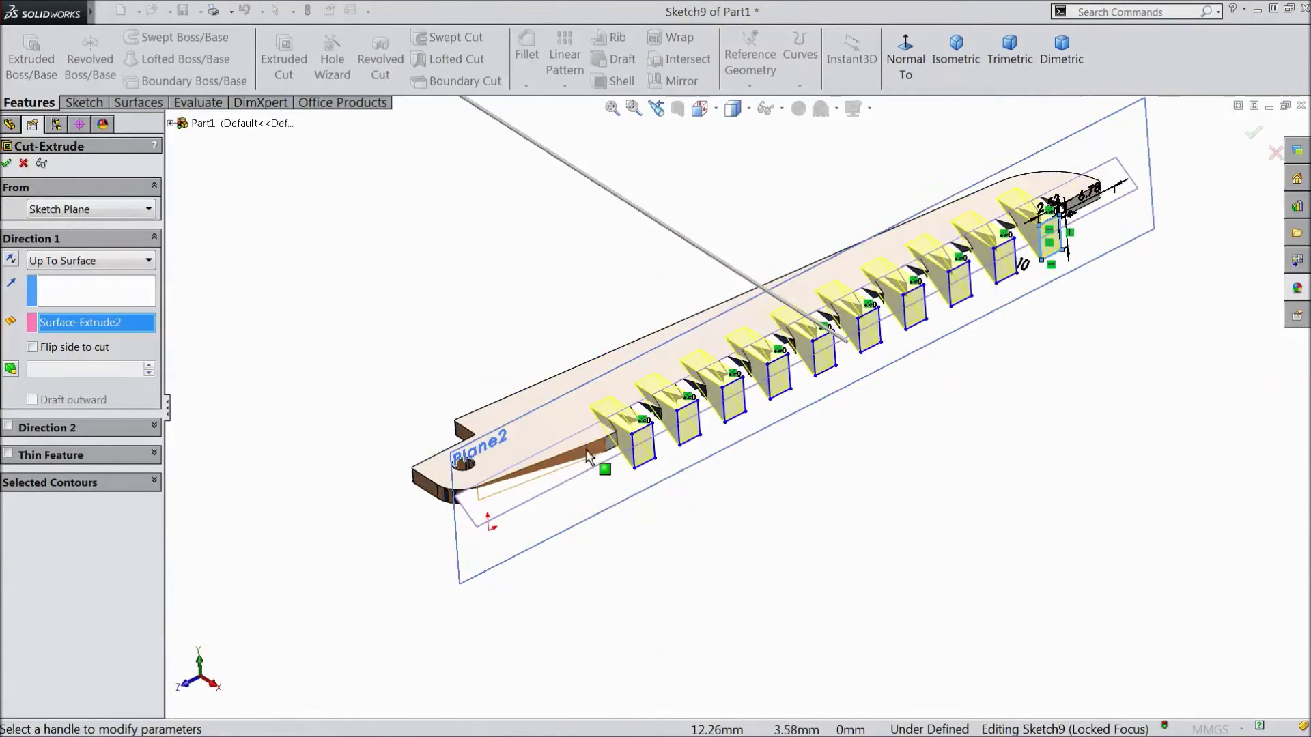
scroll(1075, 276, "down", 3)
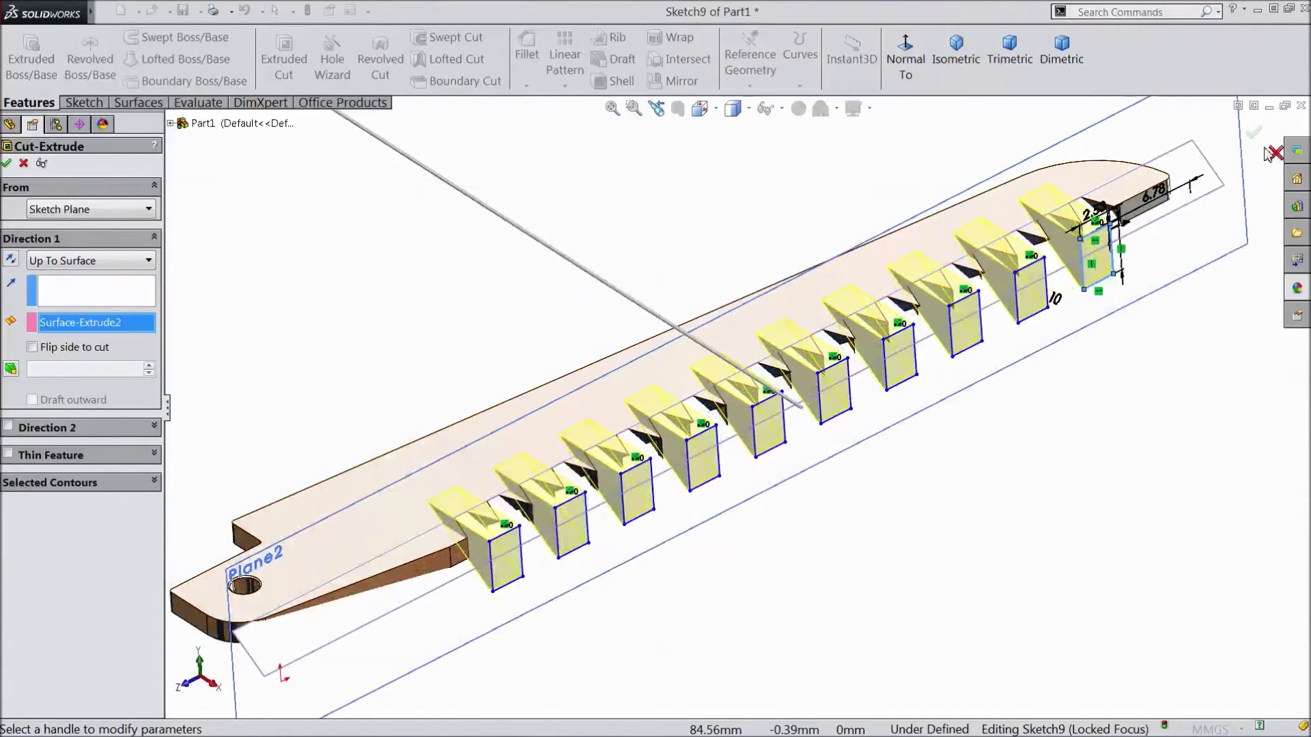
left_click(1255, 134)
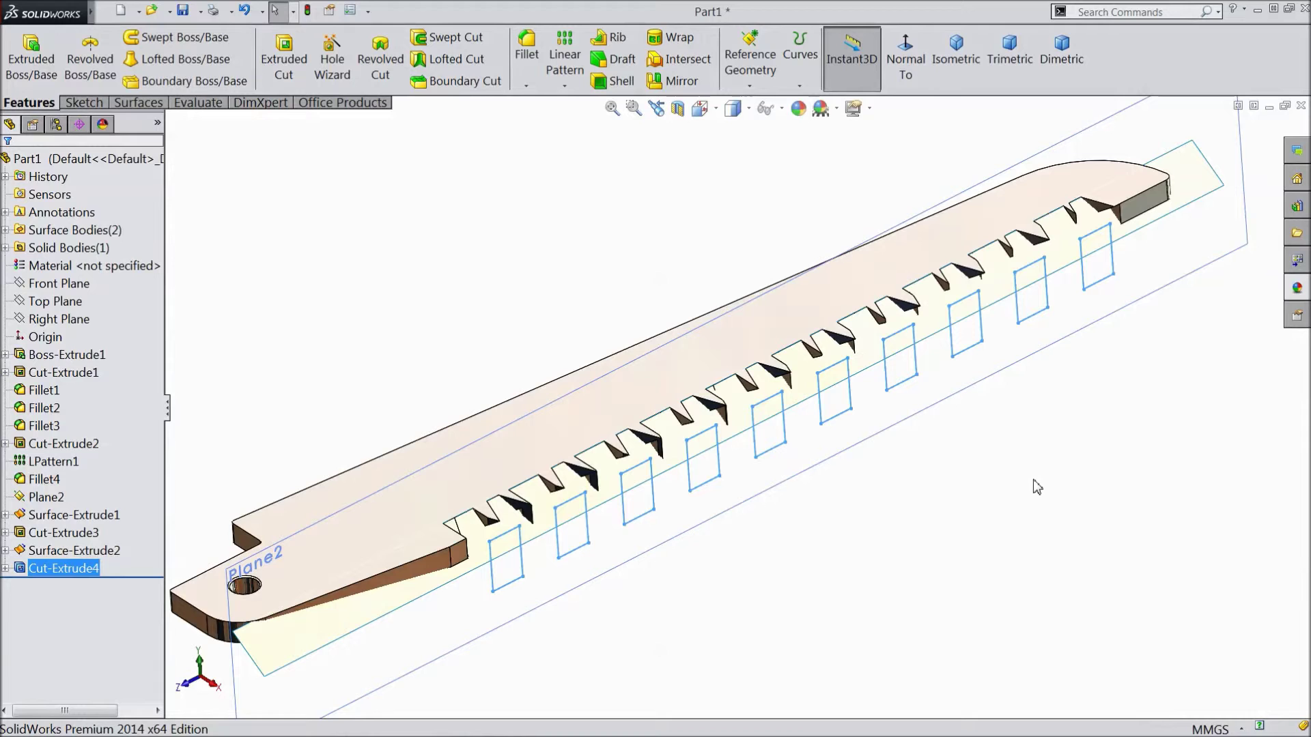
Step: Hide the angled cutting surface Surface-Extrude2
middle_click_drag(995, 491, 997, 436)
key("Escape")
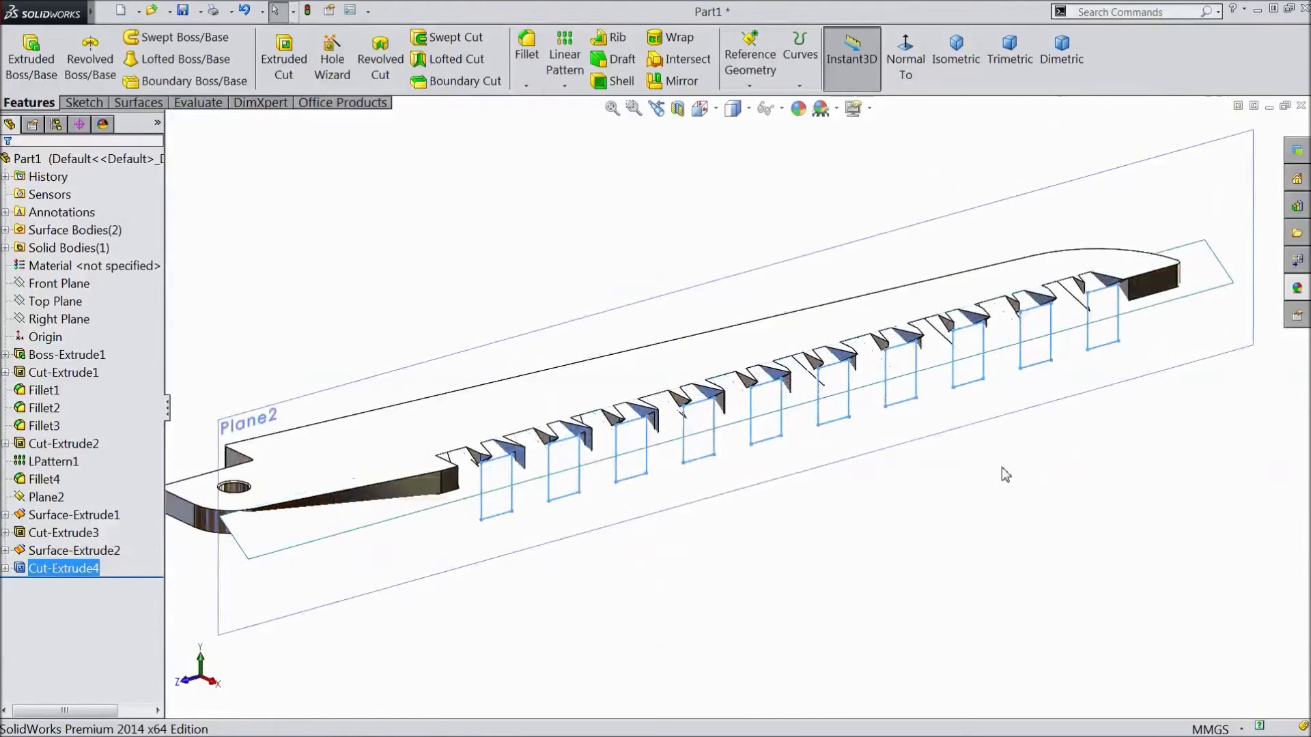
left_click(983, 421)
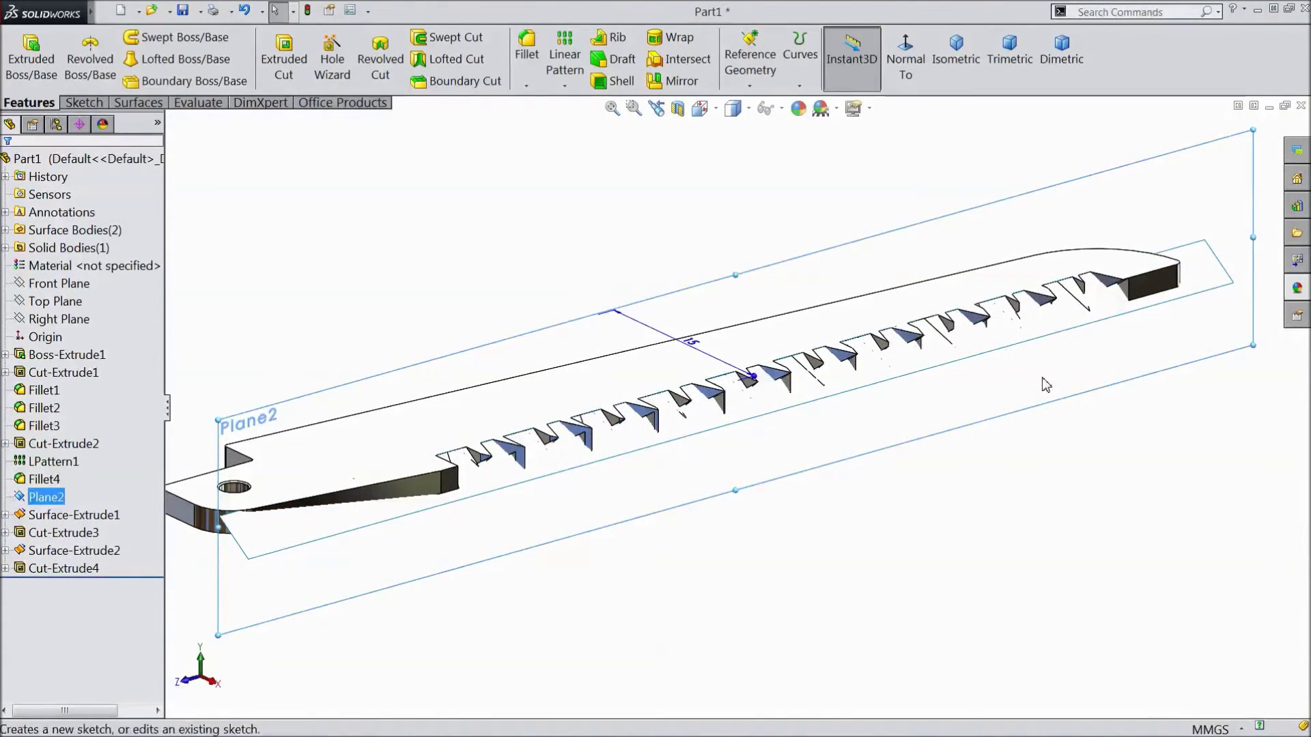
middle_click_drag(1041, 381, 1184, 288)
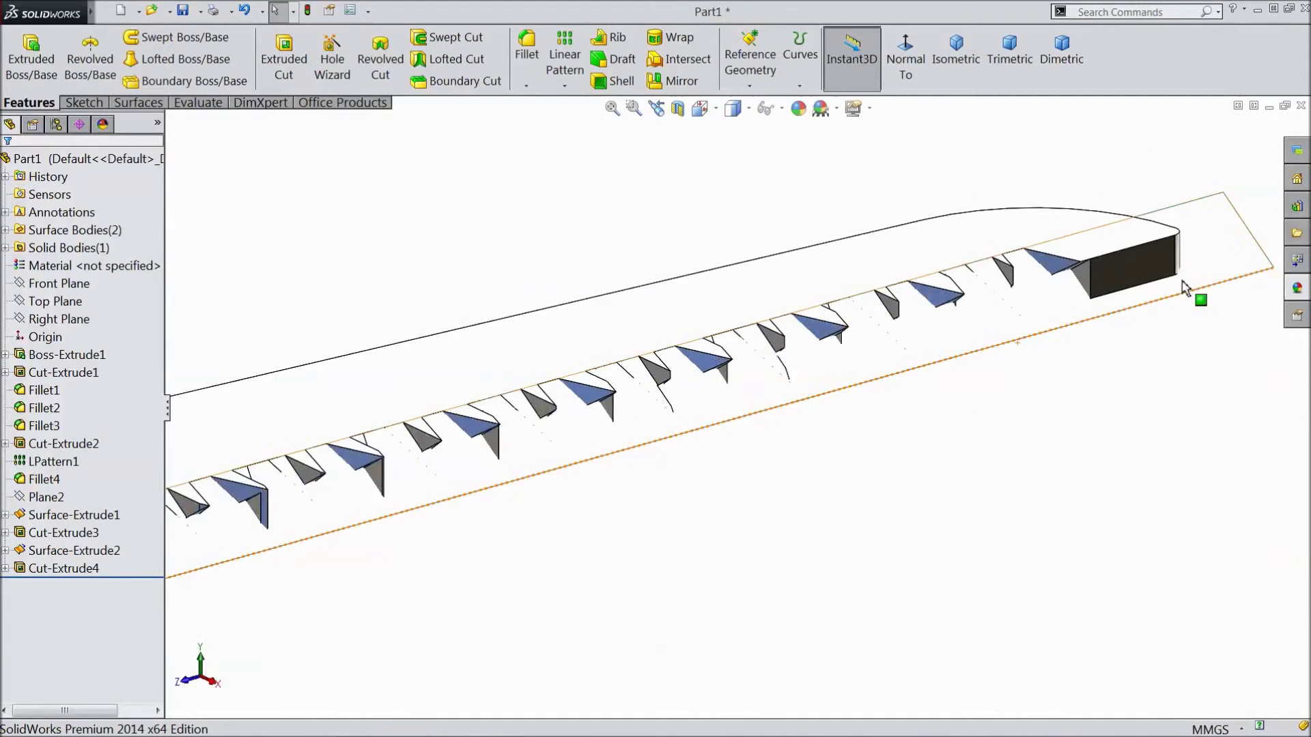
left_click(1222, 270)
left_click(1229, 231)
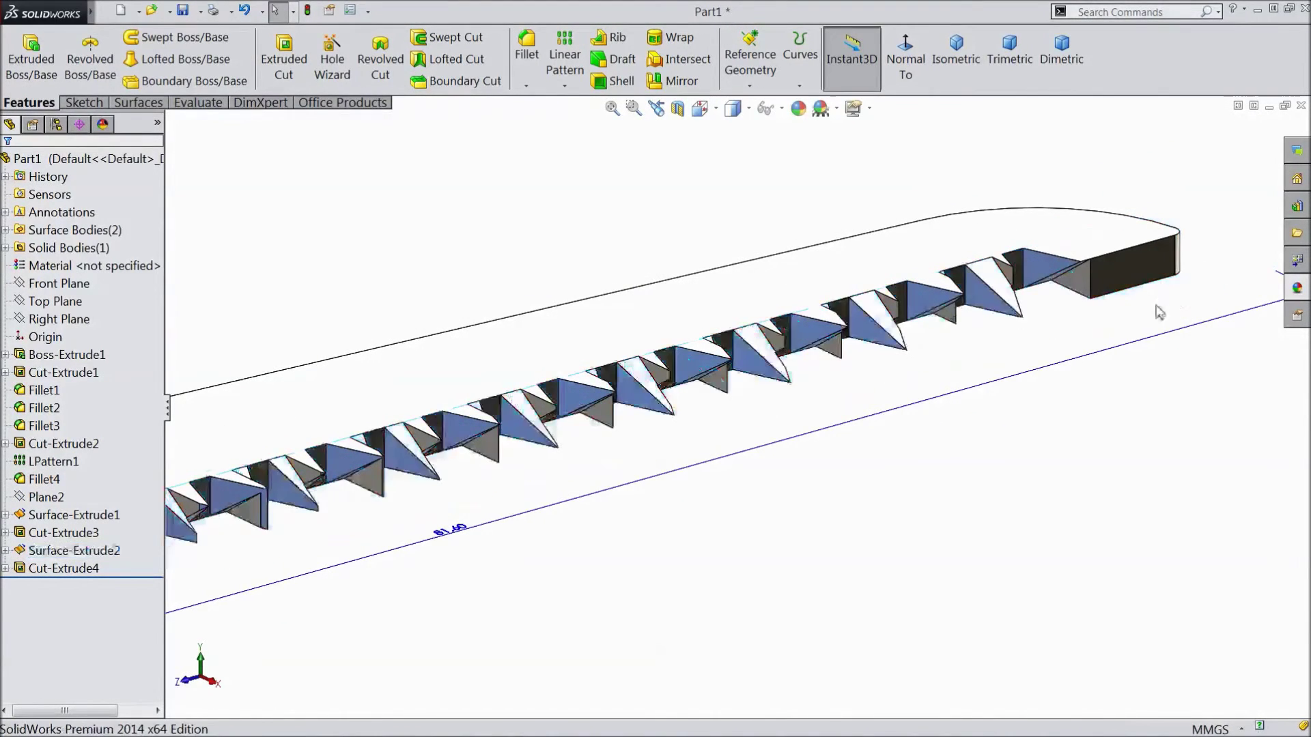
Step: Show the blade in isometric, then orbit around and below to review the beveled teeth
scroll(942, 454, "up", 6)
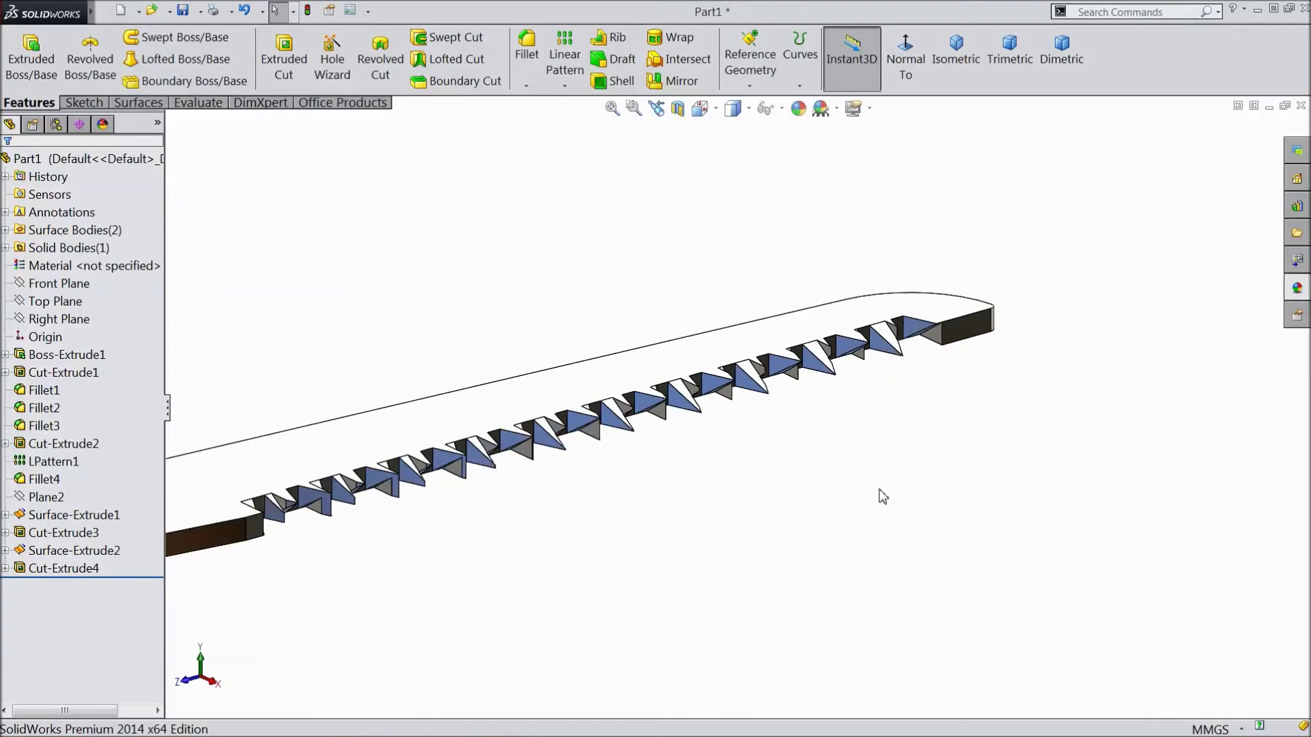
left_click(956, 49)
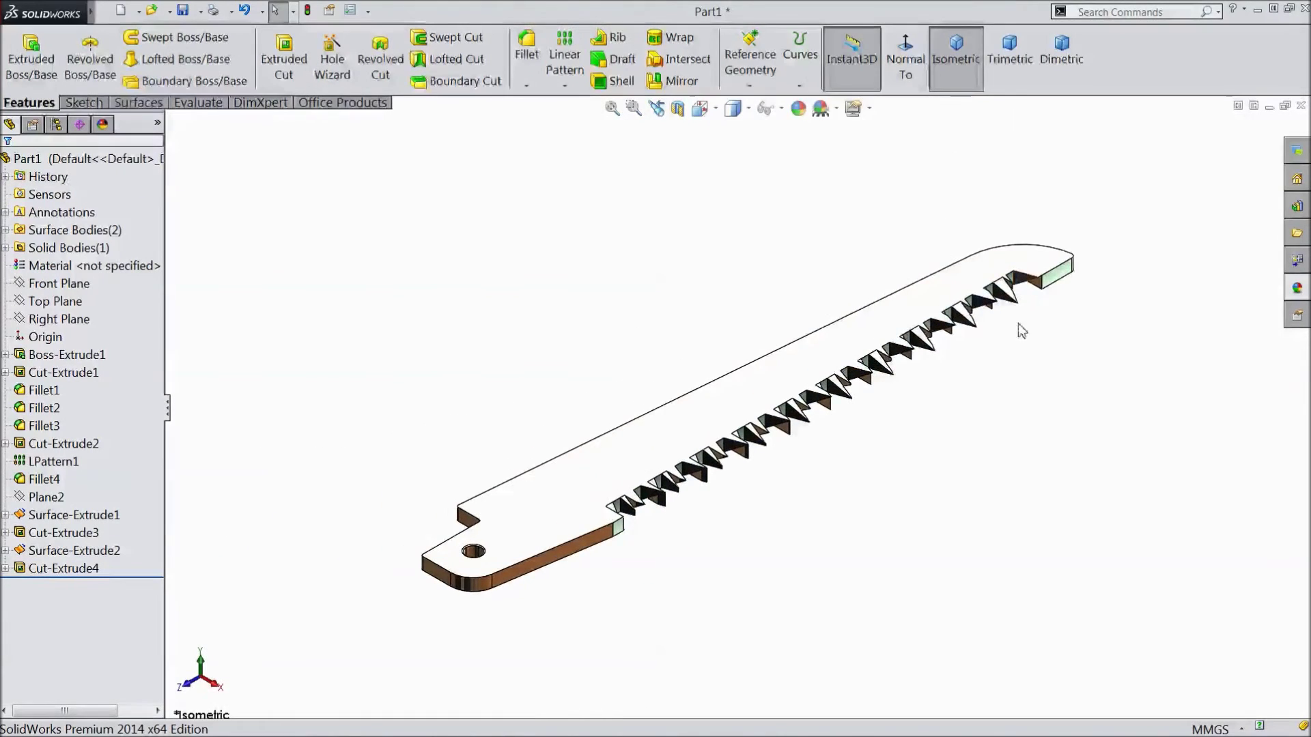
middle_click_drag(975, 449, 930, 401)
scroll(901, 396, "down", 8)
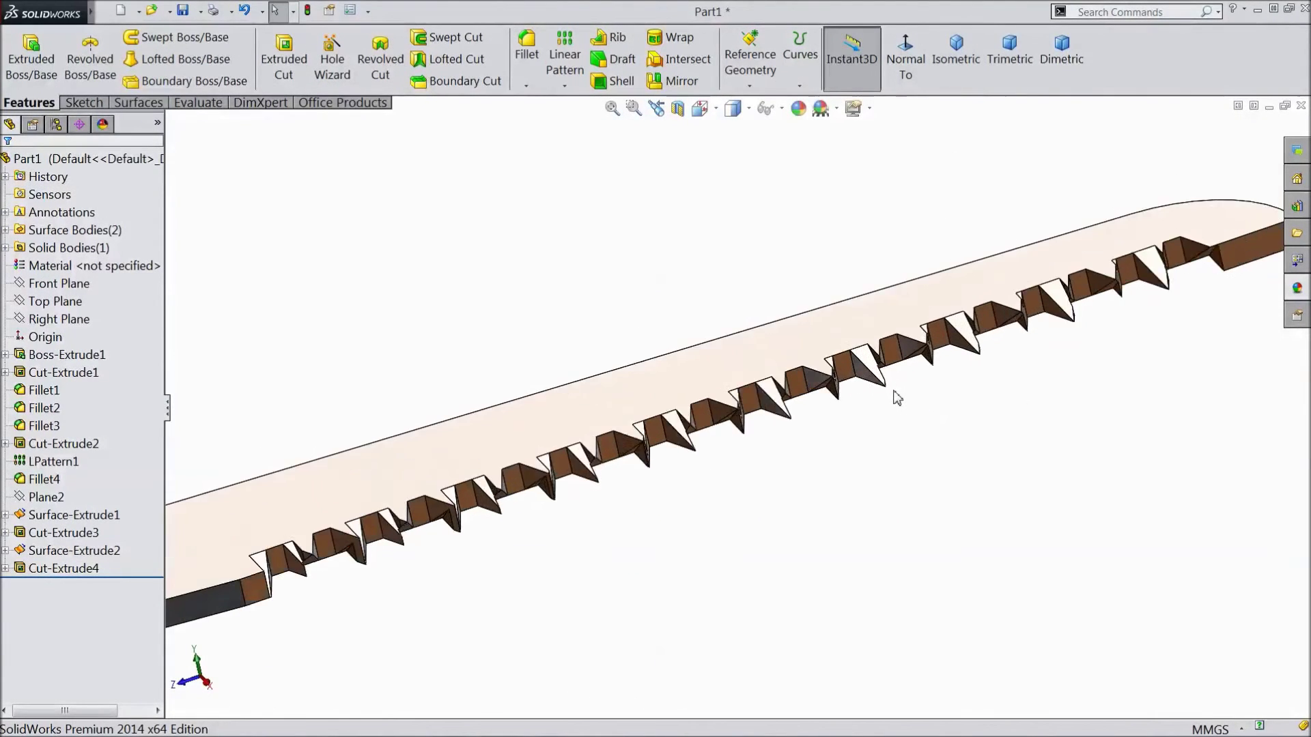
middle_click_drag(895, 547, 810, 547)
scroll(902, 502, "up", 5)
middle_click_drag(737, 471, 844, 283)
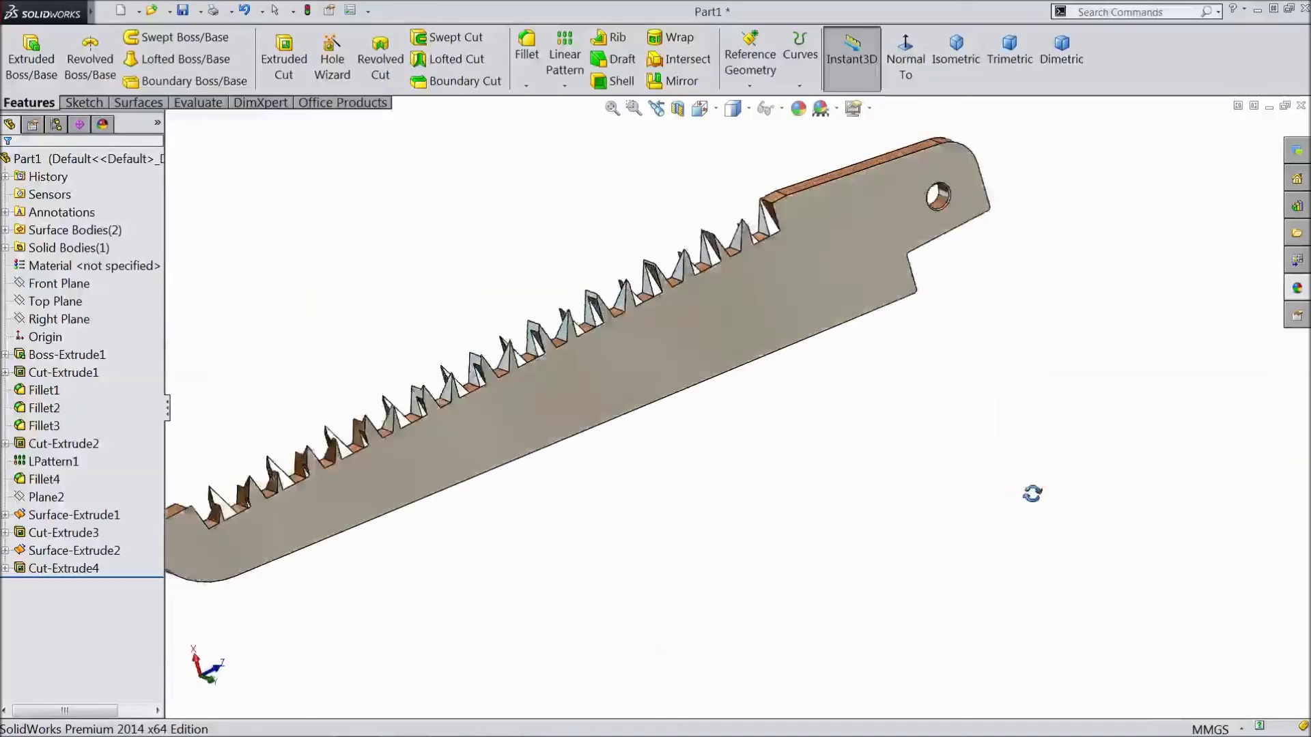